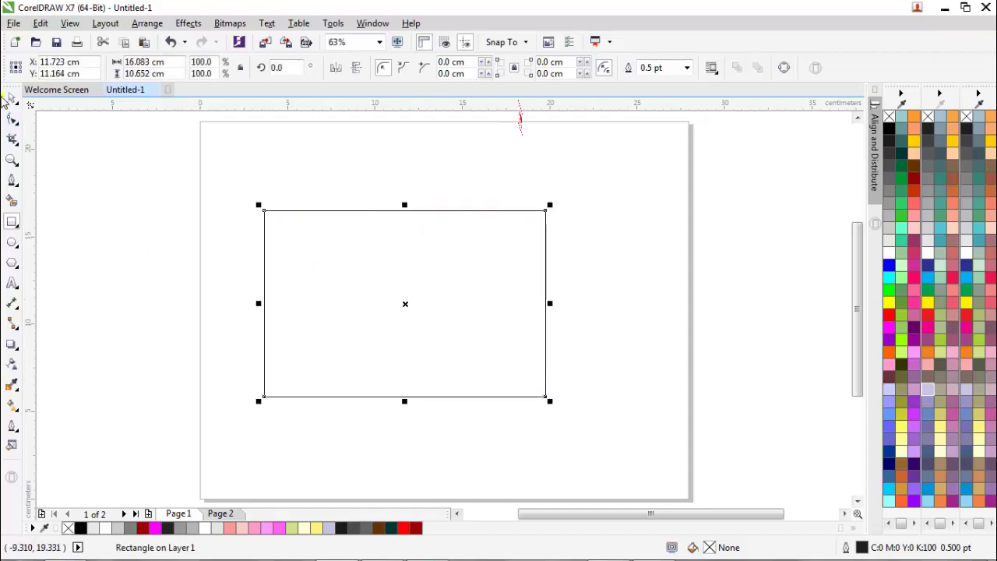
# - Centre the rectangle on the page with a light gray (#E6E6E6) fill and no outline
pyautogui.click(12, 97)
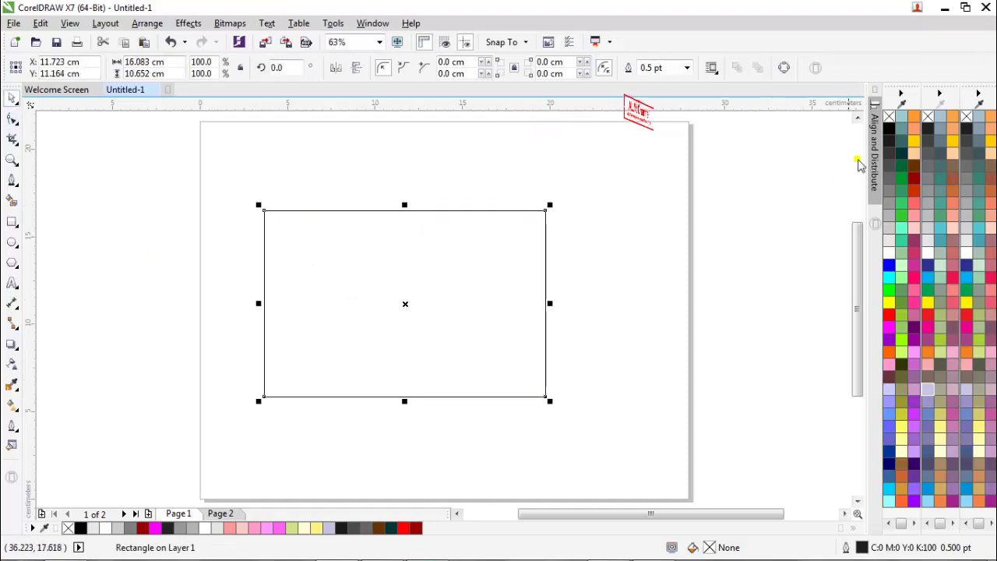
pyautogui.click(890, 241)
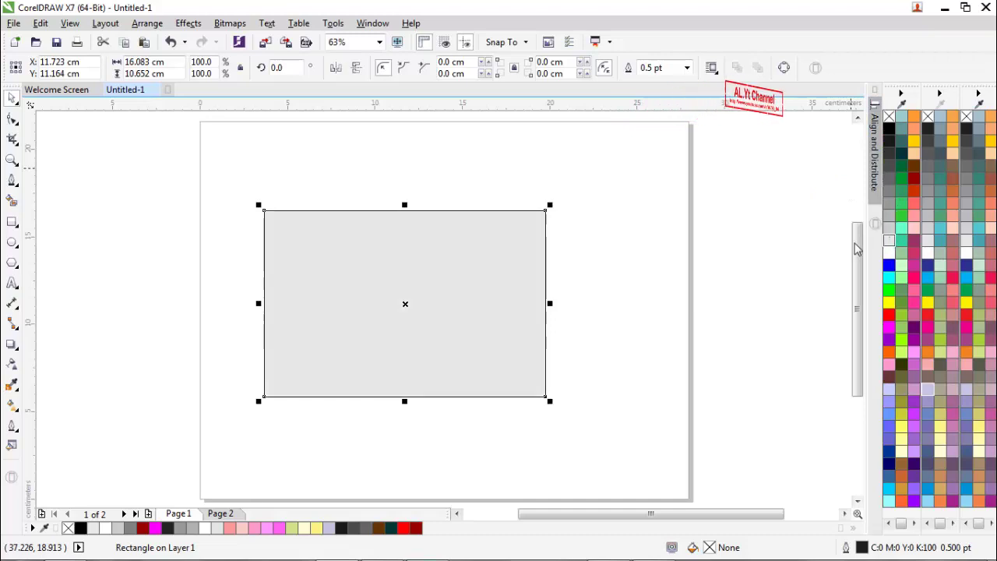
pyautogui.press('p')
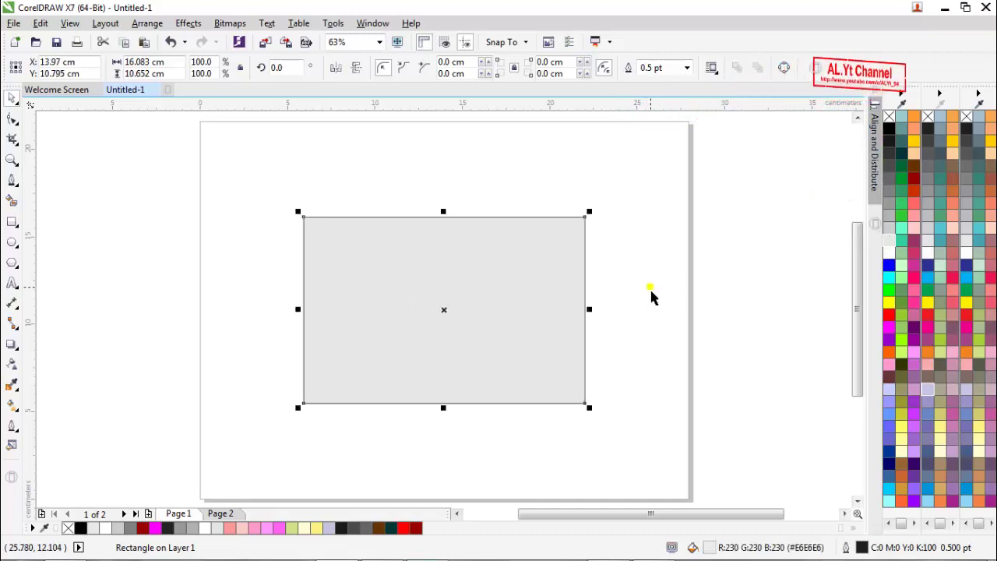
pyautogui.rightClick(887, 119)
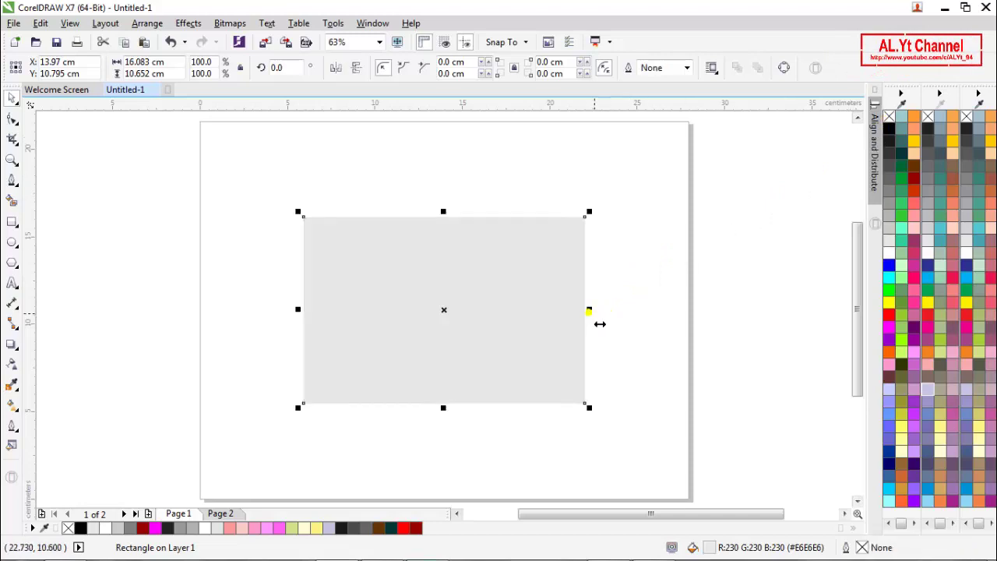
# - Enlarge the rectangle to about 24.5 × 14.6 cm and recentre it on the page
pyautogui.moveTo(601, 321); pyautogui.dragTo(666, 334)
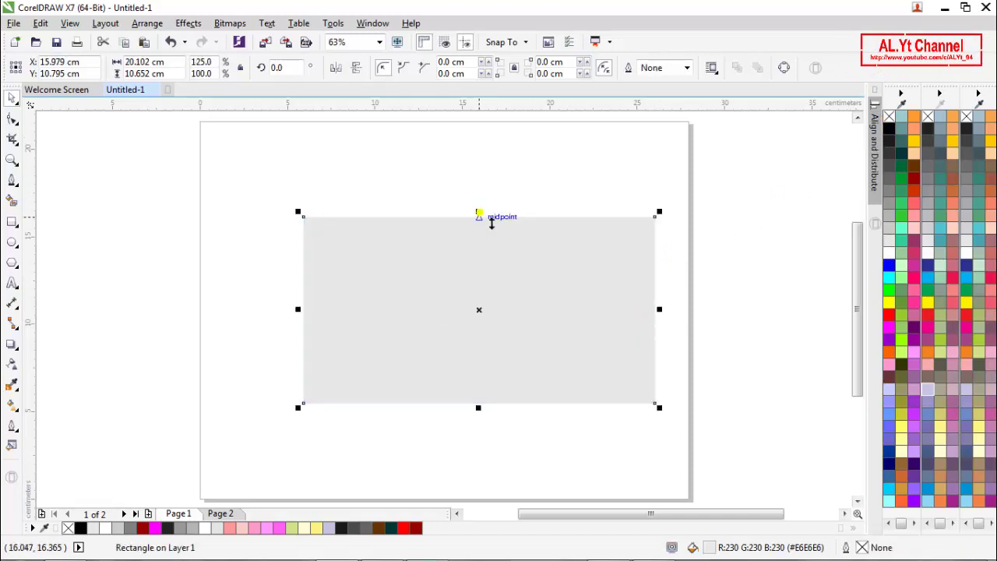
pyautogui.moveTo(479, 217); pyautogui.dragTo(488, 181)
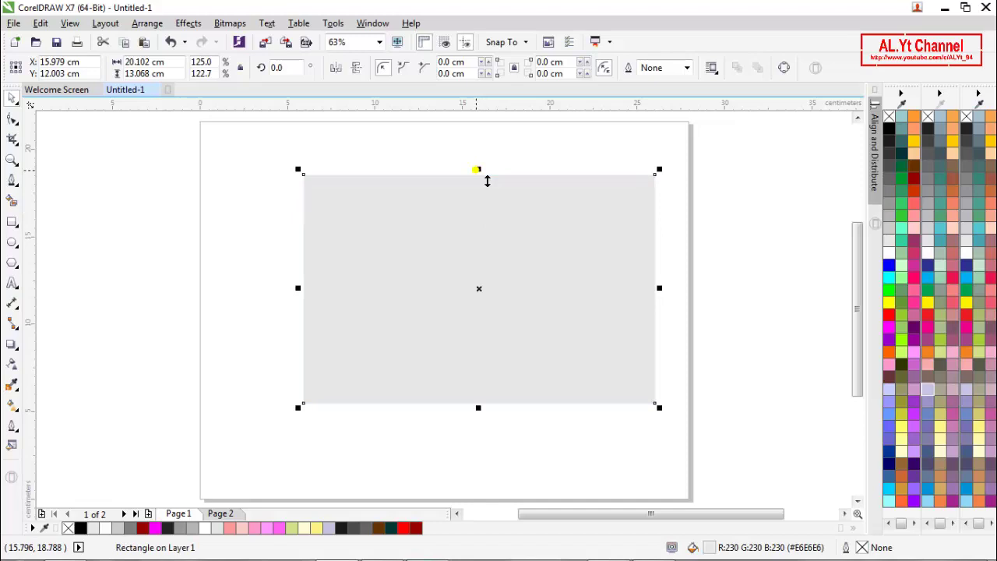
pyautogui.press('p')
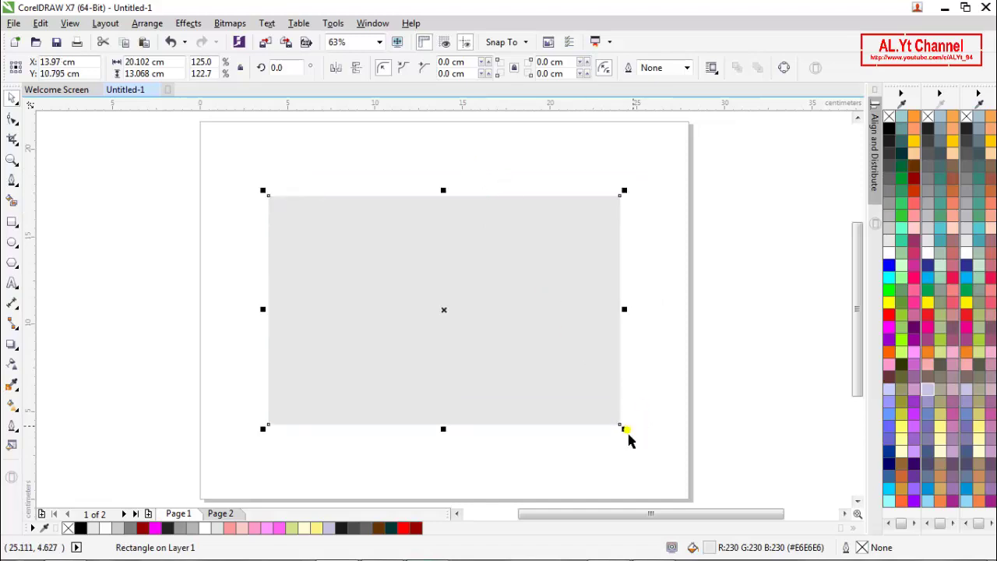
pyautogui.moveTo(626, 431); pyautogui.dragTo(676, 488)
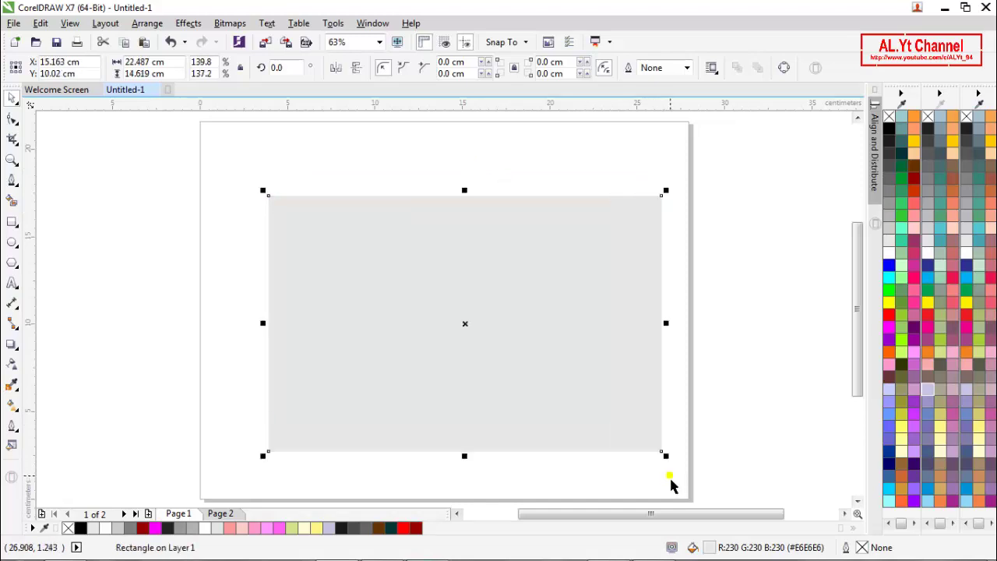
pyautogui.press('p')
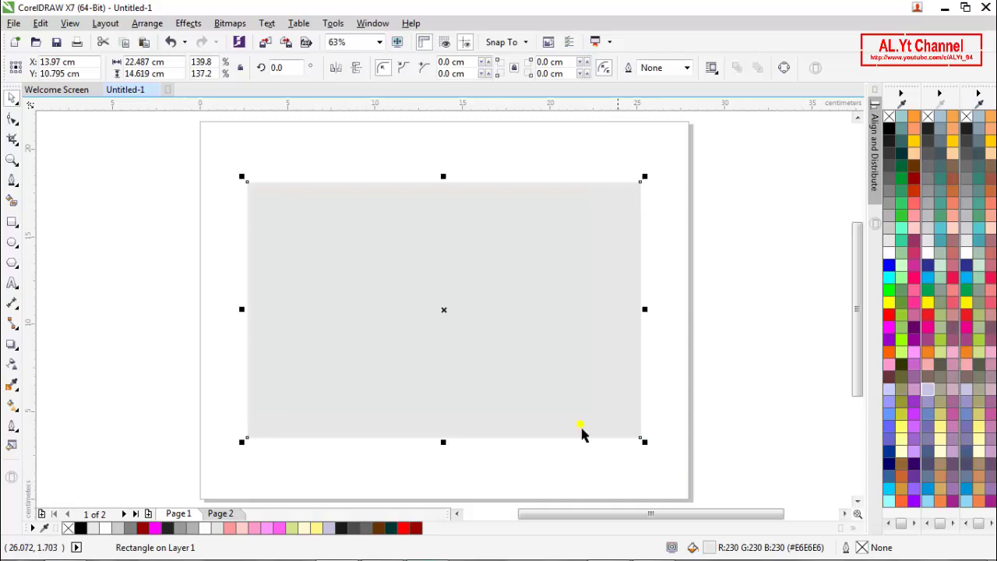
pyautogui.rightClick(374, 270)
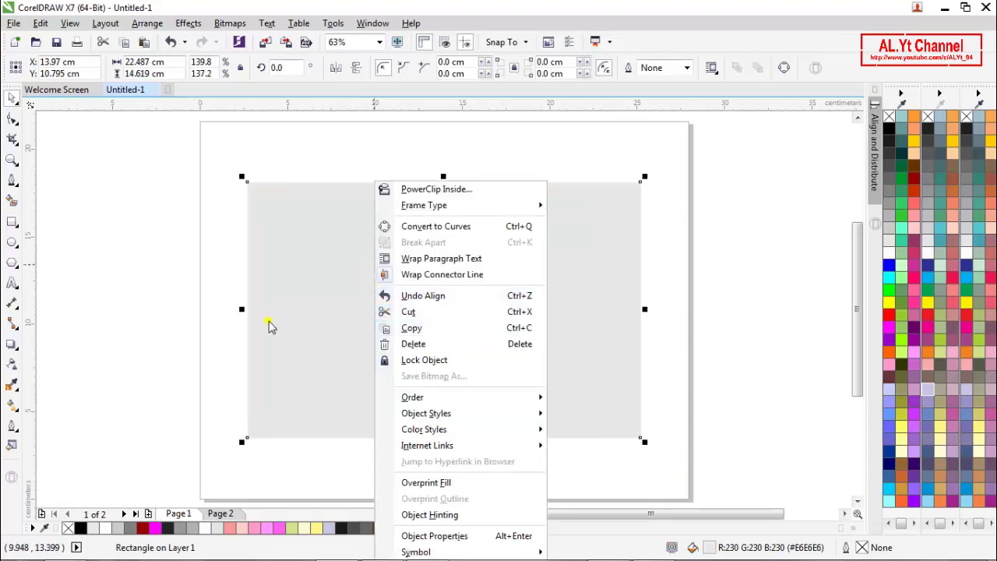
pyautogui.click(196, 327)
pyautogui.moveTo(241, 310); pyautogui.dragTo(215, 329)
pyautogui.press('p')
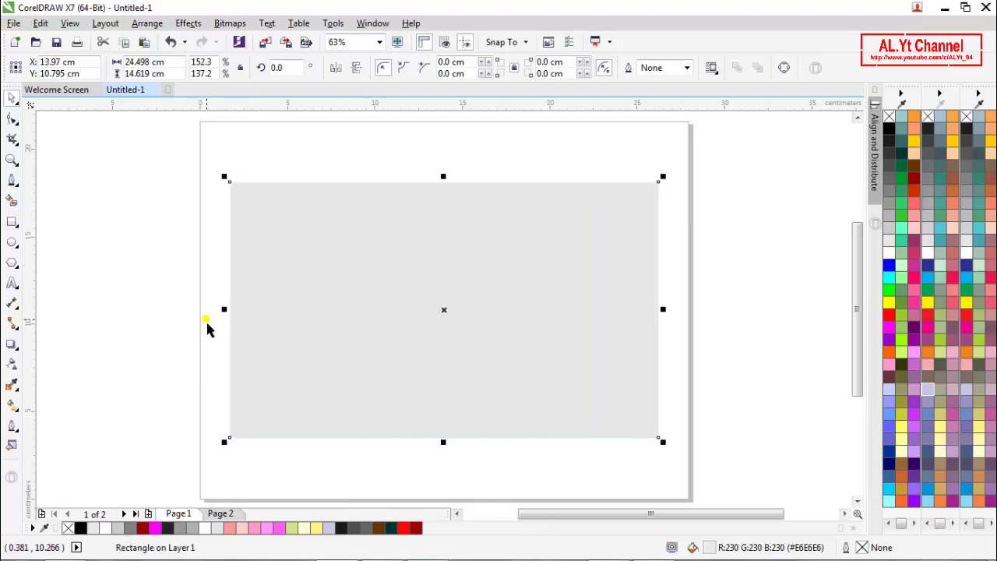
# - Apply an elliptical fountain fill to the rectangle, running from a white centre to light gray edges
pyautogui.click(11, 345)
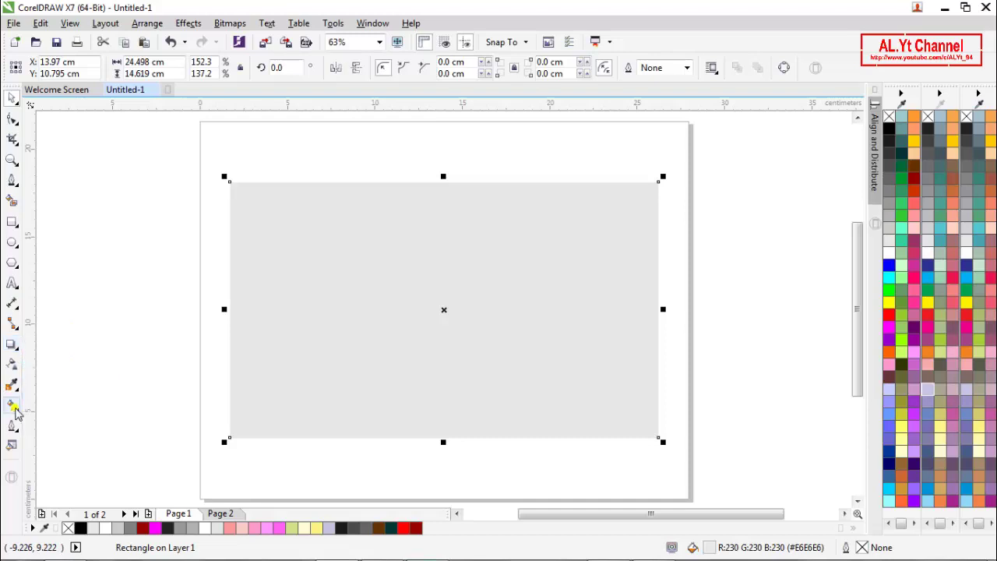
pyautogui.click(13, 407)
pyautogui.click(12, 407)
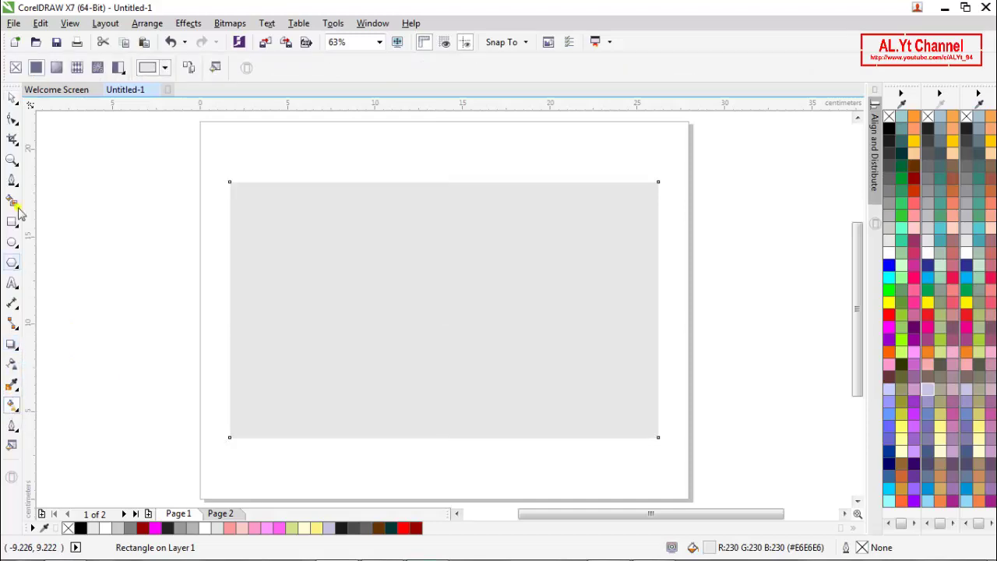
pyautogui.click(61, 67)
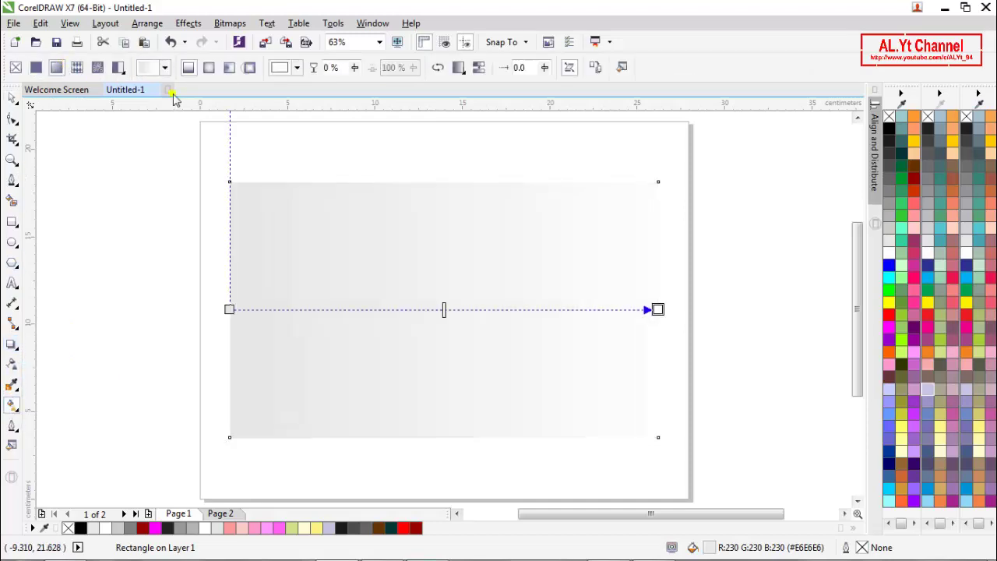
pyautogui.click(209, 68)
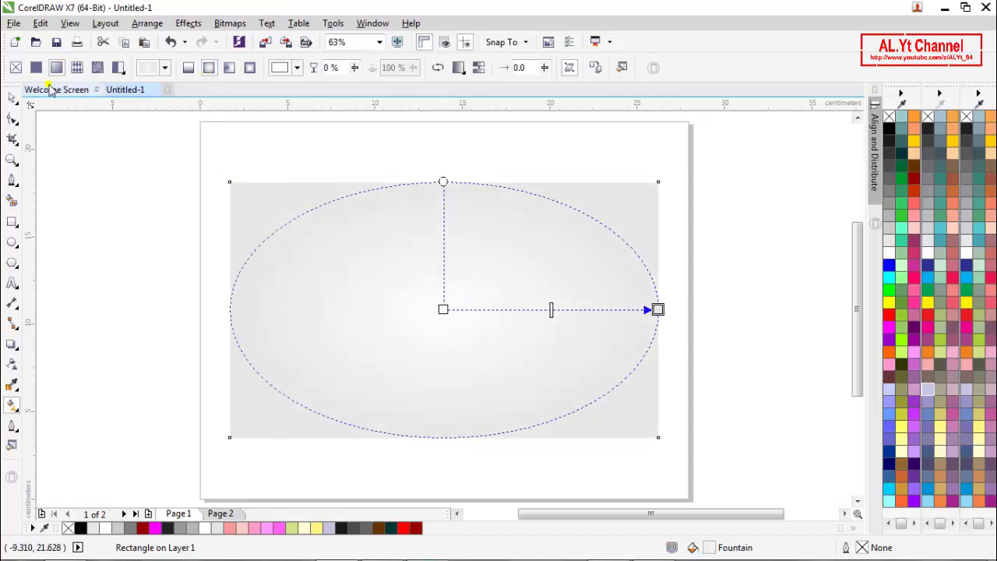
pyautogui.click(12, 98)
pyautogui.click(167, 211)
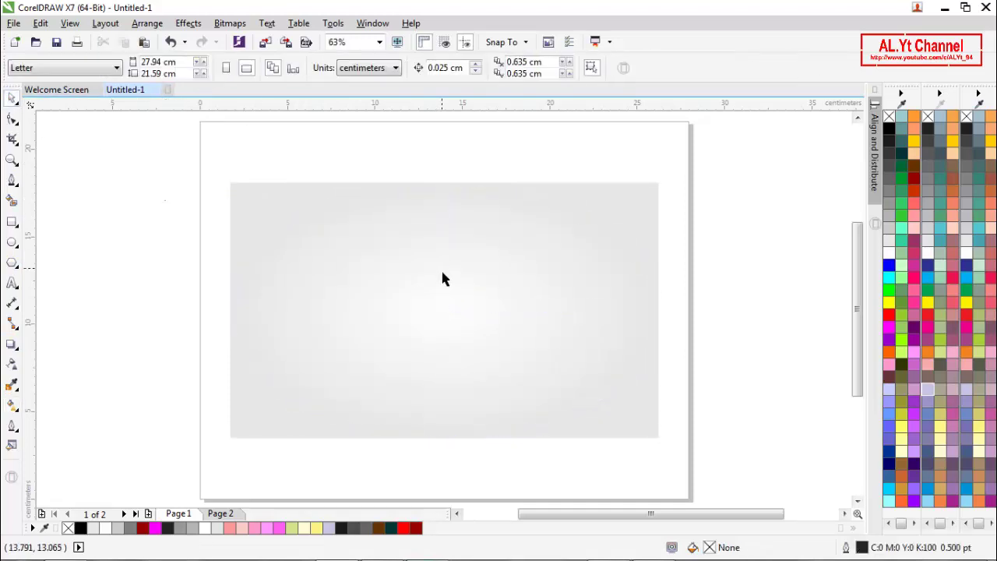
# - Lock the gradient background rectangle in place
pyautogui.rightClick(443, 278)
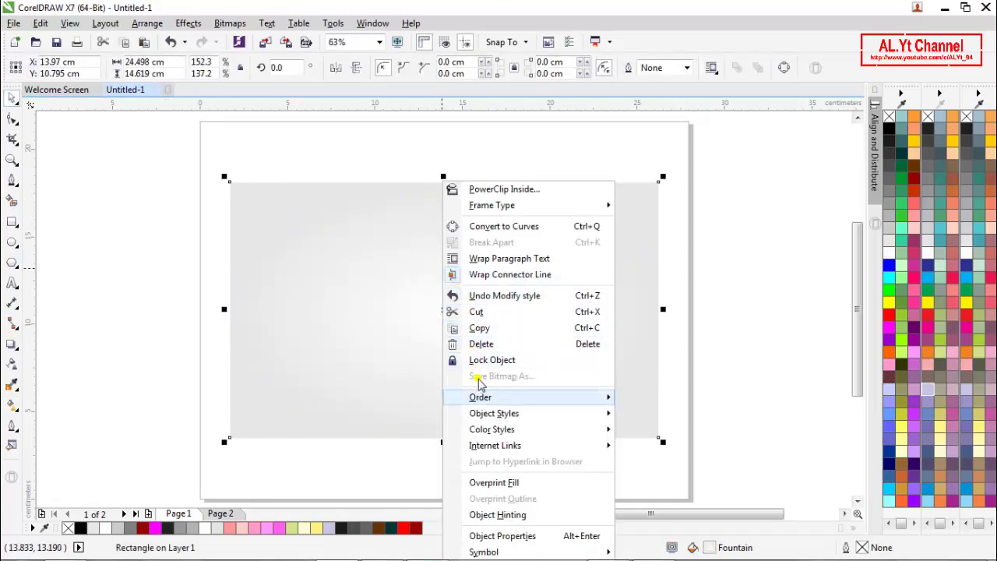
pyautogui.click(487, 359)
pyautogui.click(777, 314)
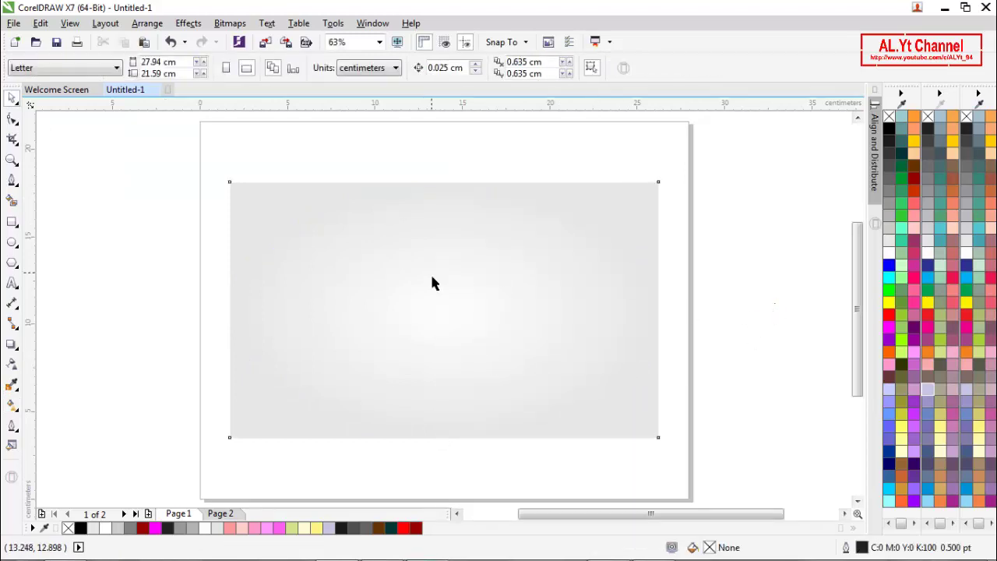
# - Draw a circle about 7.69 cm in diameter and centre it on the page
pyautogui.click(12, 243)
pyautogui.moveTo(324, 246); pyautogui.dragTo(443, 369)
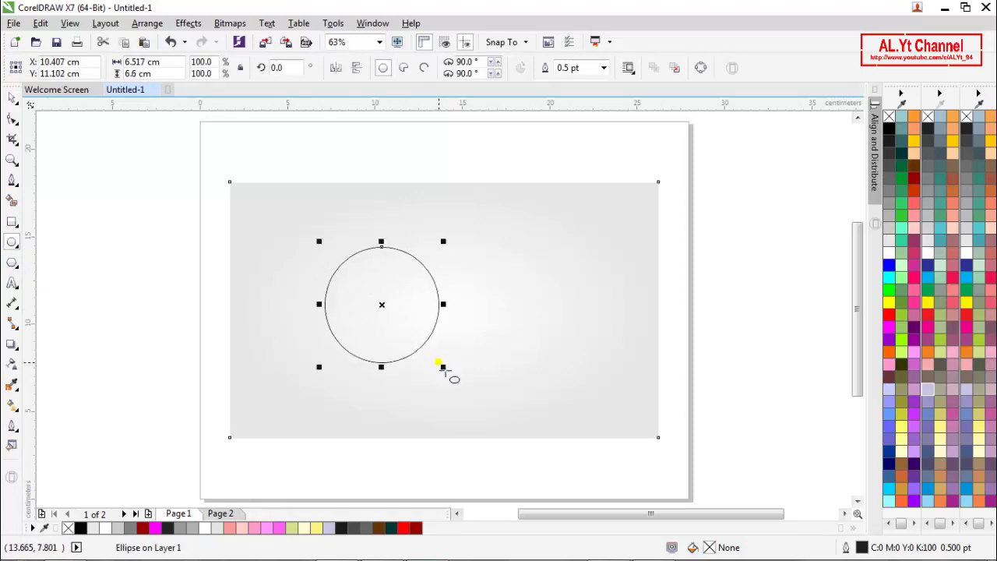
pyautogui.press('Delete')
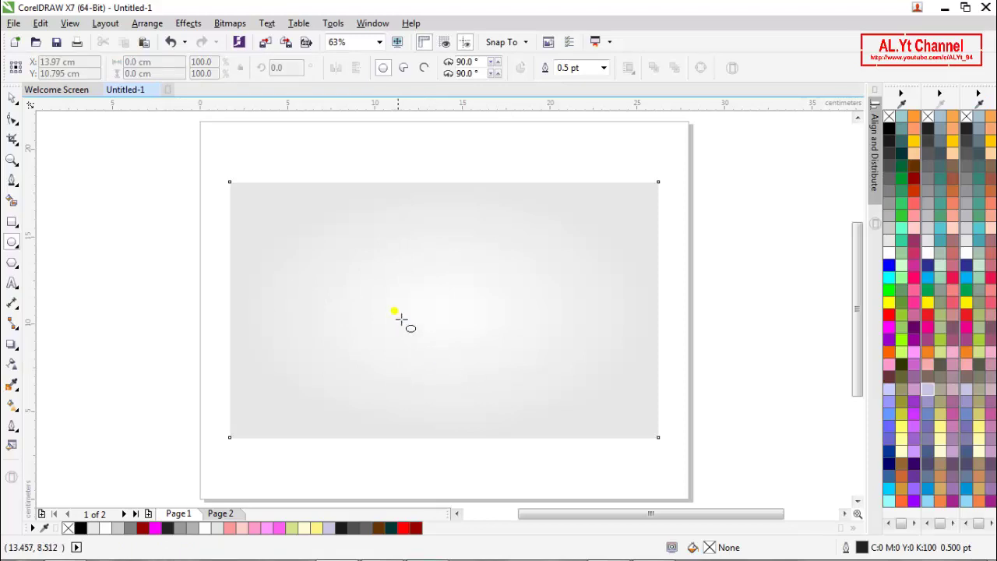
pyautogui.moveTo(349, 242); pyautogui.dragTo(467, 390)
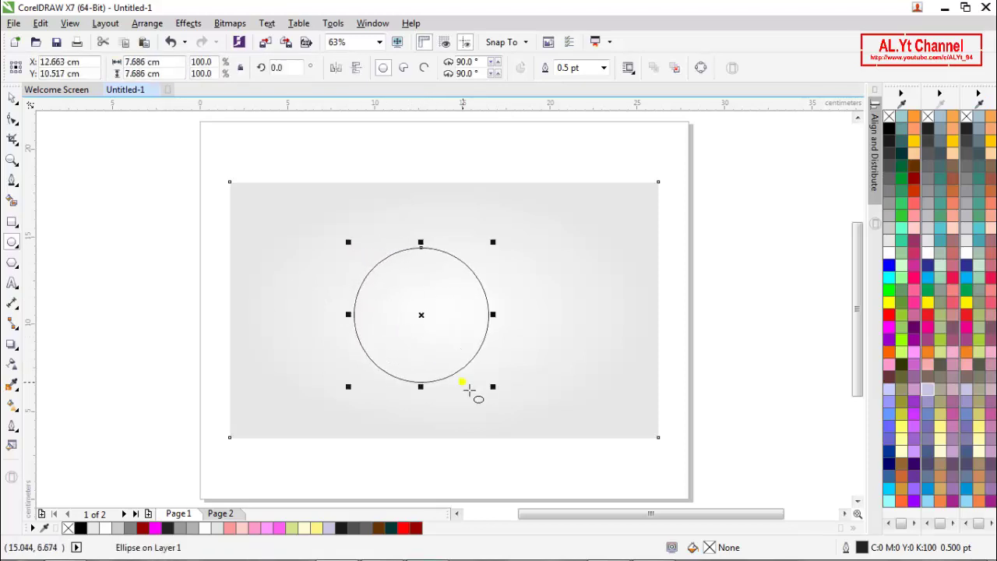
pyautogui.press('p')
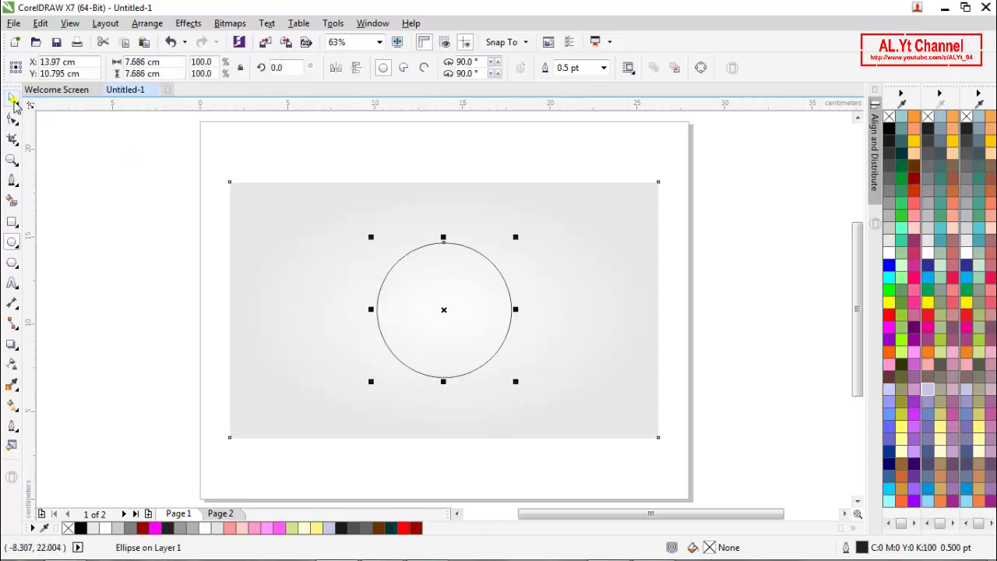
# - Try outline widths of 8 pt and 4 pt on the centred circle
pyautogui.click(109, 238)
pyautogui.click(463, 295)
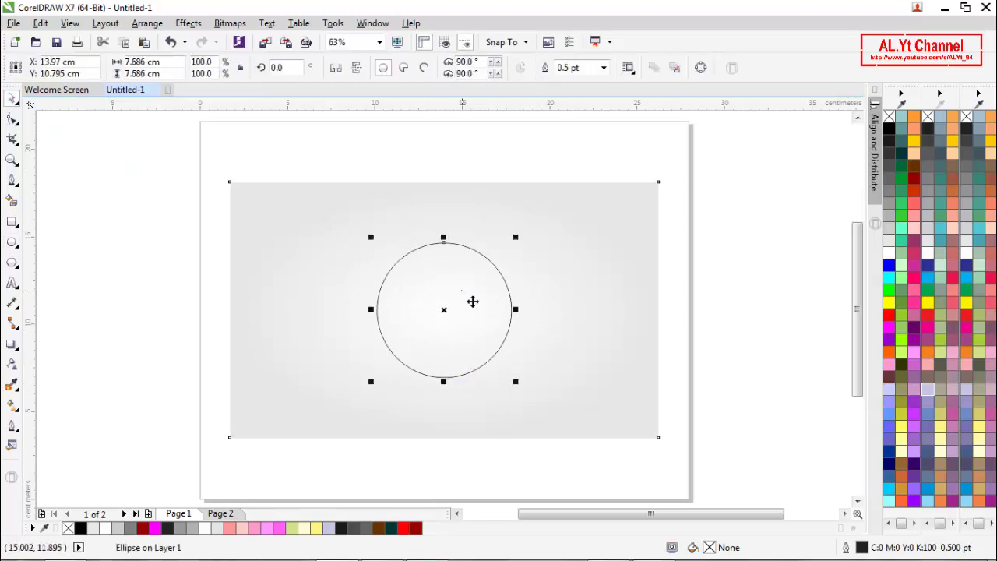
pyautogui.click(603, 67)
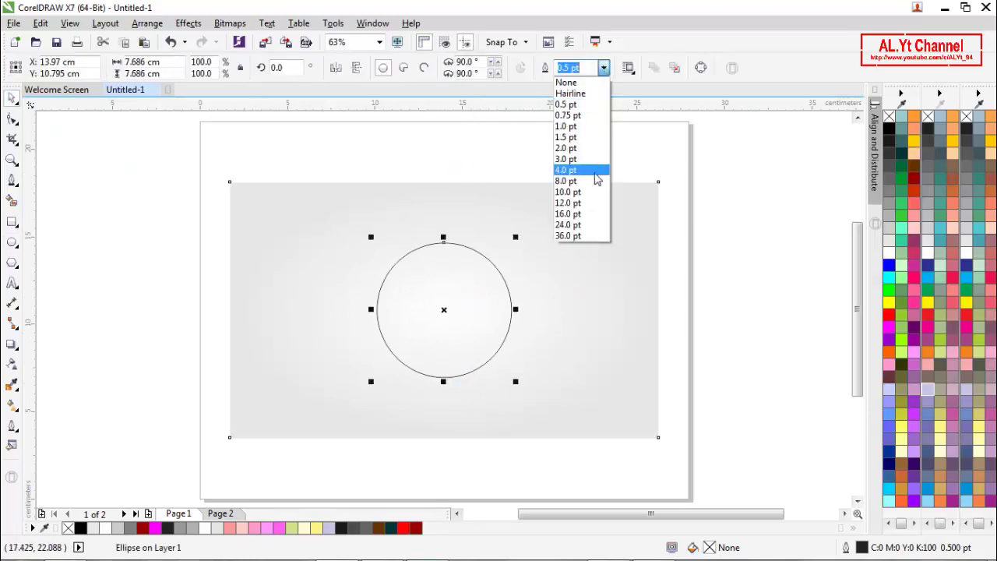
pyautogui.click(586, 182)
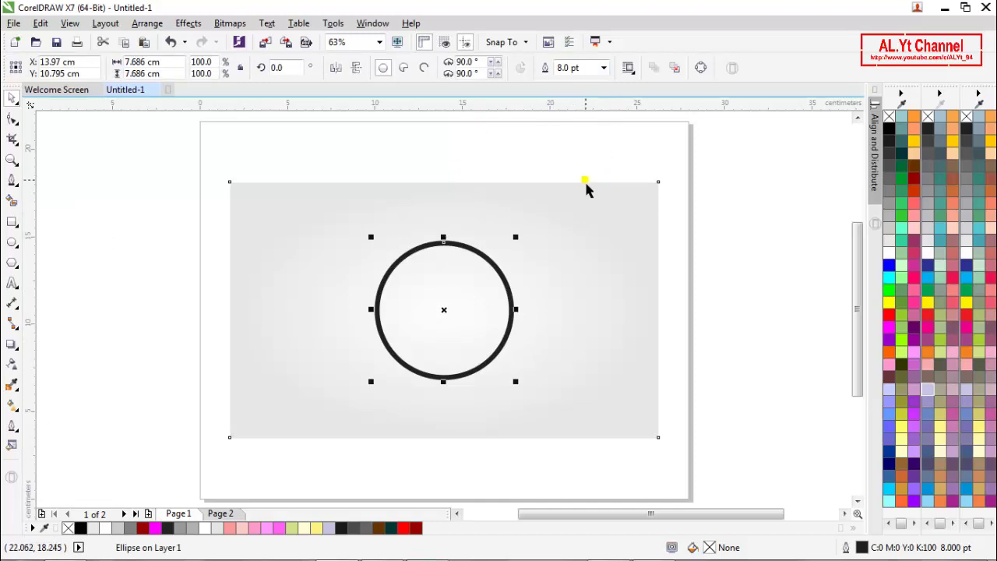
pyautogui.click(585, 177)
pyautogui.click(505, 290)
pyautogui.click(604, 68)
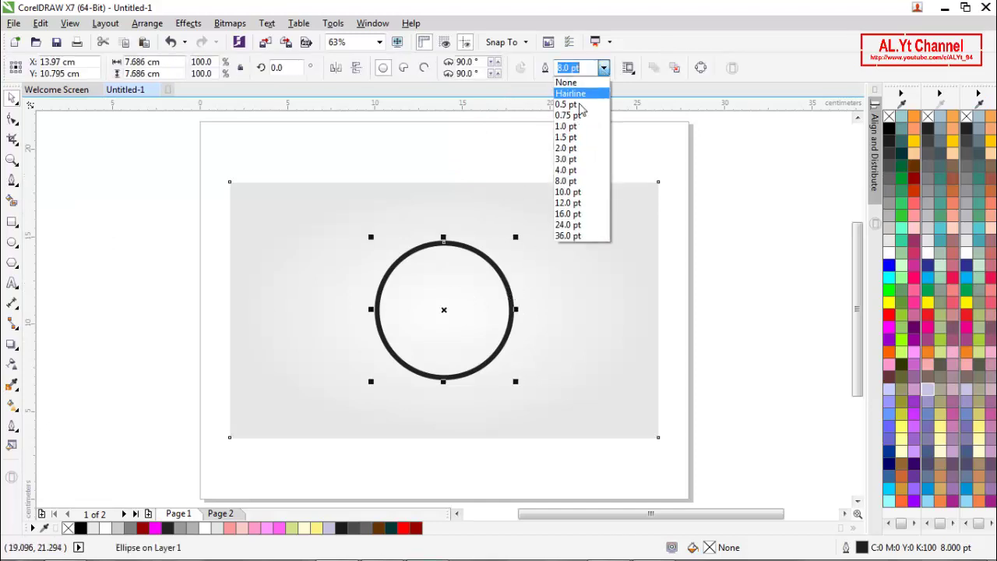
pyautogui.click(568, 171)
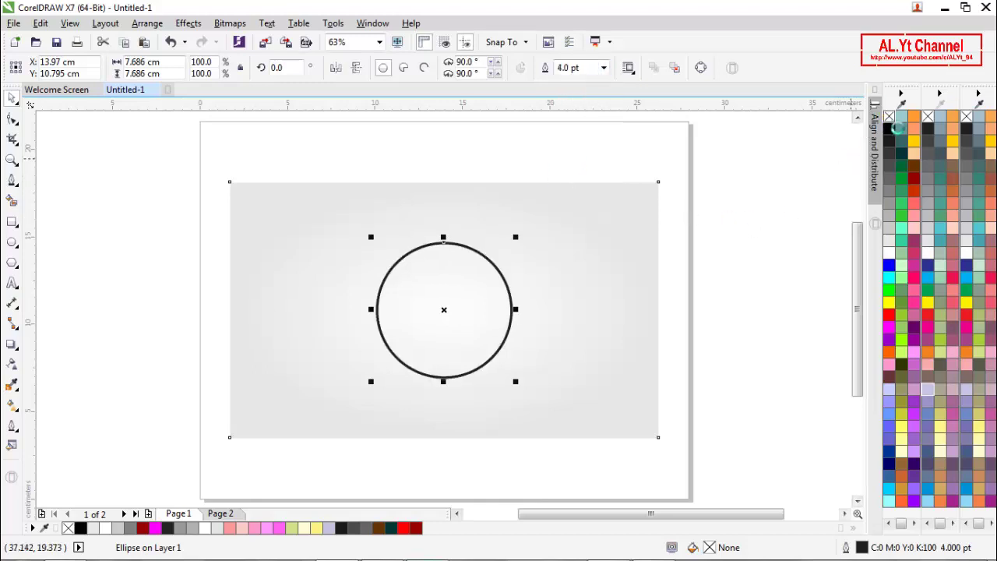
# - Change the circle's outline to a black hairline with no fill
pyautogui.rightClick(890, 118)
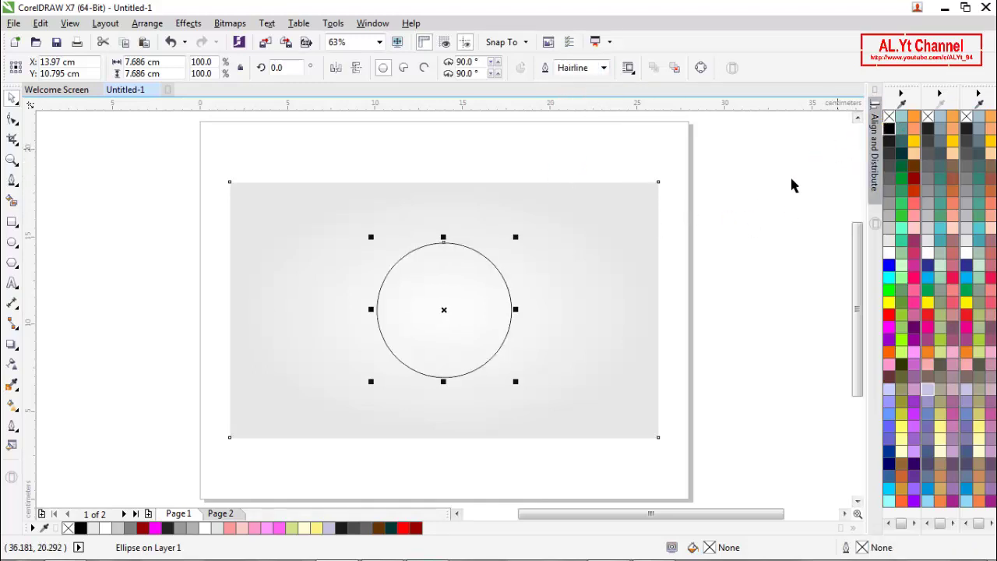
pyautogui.click(737, 216)
# - Copy the circle and paste the duplicate directly over the original
pyautogui.scroll(2, 443, 274)
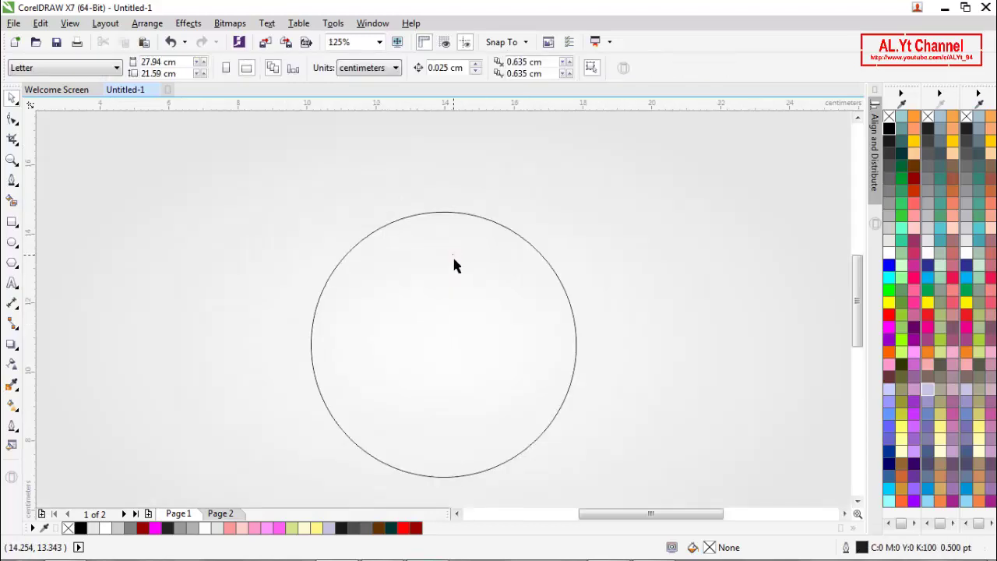
pyautogui.click(463, 264)
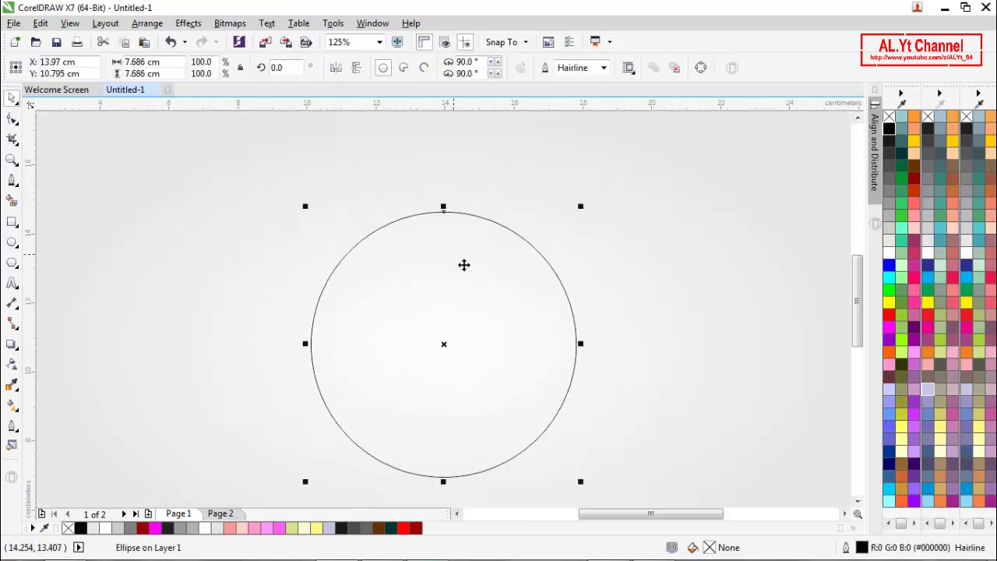
pyautogui.rightClick(463, 265)
pyautogui.click(494, 327)
pyautogui.scroll(-1, 597, 273)
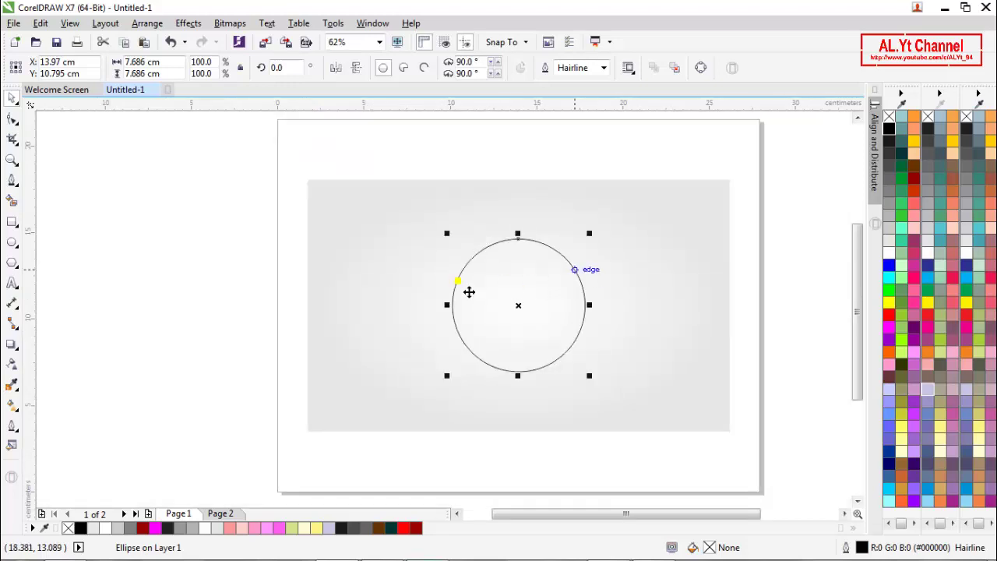
pyautogui.rightClick(205, 261)
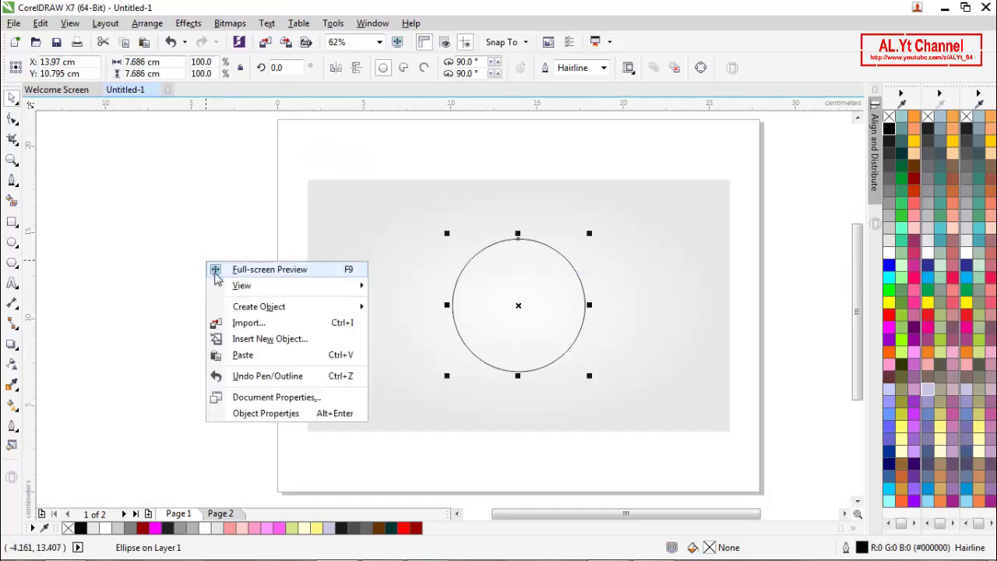
pyautogui.click(246, 353)
pyautogui.click(296, 354)
# - Scale the pasted circle down about its centre to about 6.66 cm in diameter, leaving a concentric ring
pyautogui.click(575, 272)
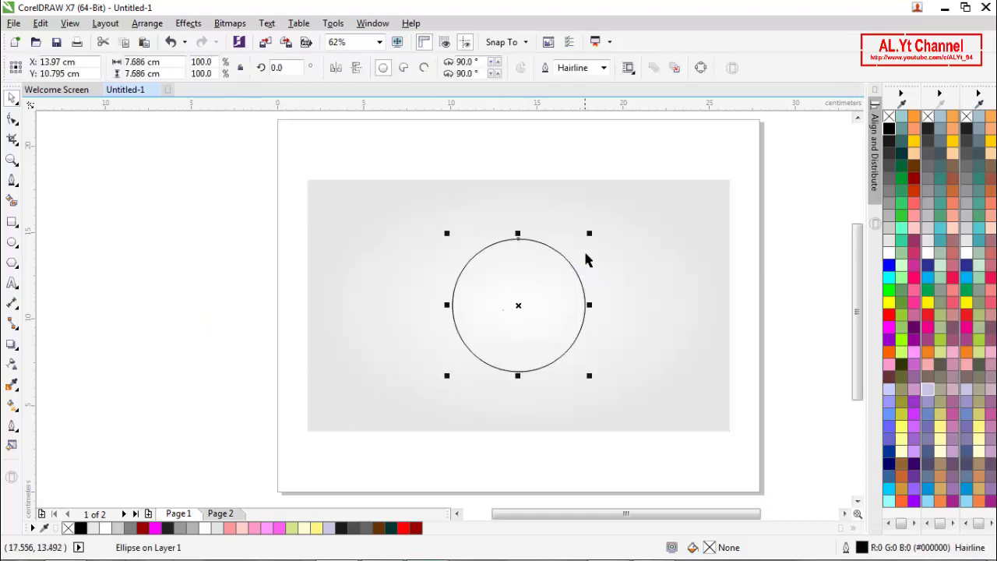
pyautogui.moveTo(599, 247); pyautogui.dragTo(597, 256)
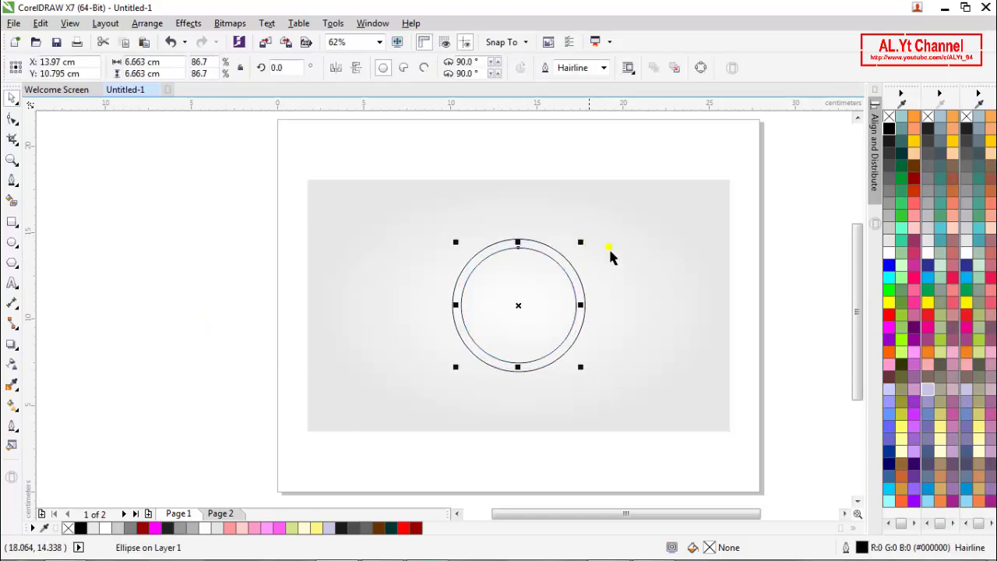
pyautogui.scroll(4, 545, 271)
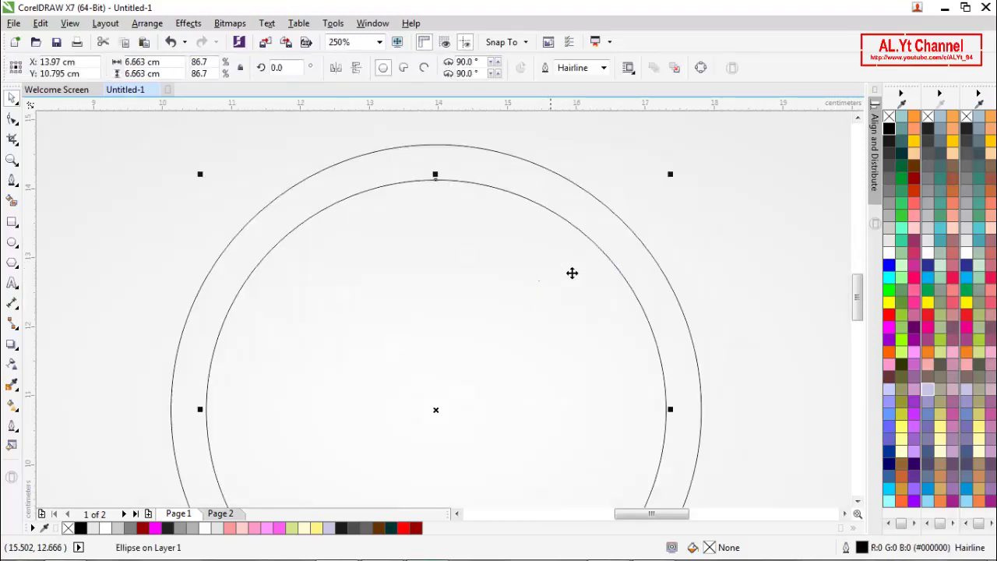
# - Enlarge the inner circle about its centre to about 7.19 cm in diameter, narrowing the ring
pyautogui.moveTo(670, 176); pyautogui.dragTo(690, 159)
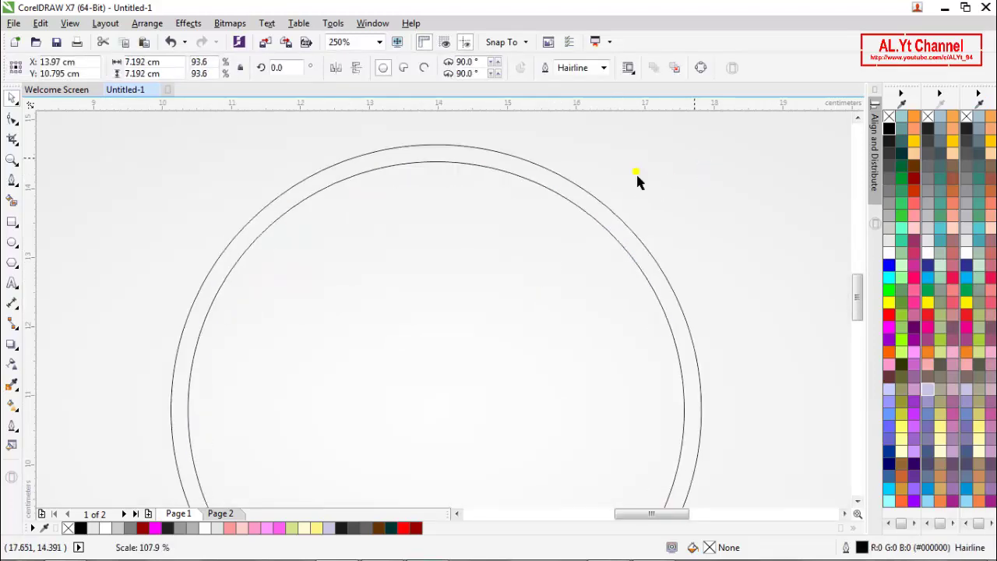
pyautogui.scroll(-4, 533, 192)
pyautogui.click(200, 245)
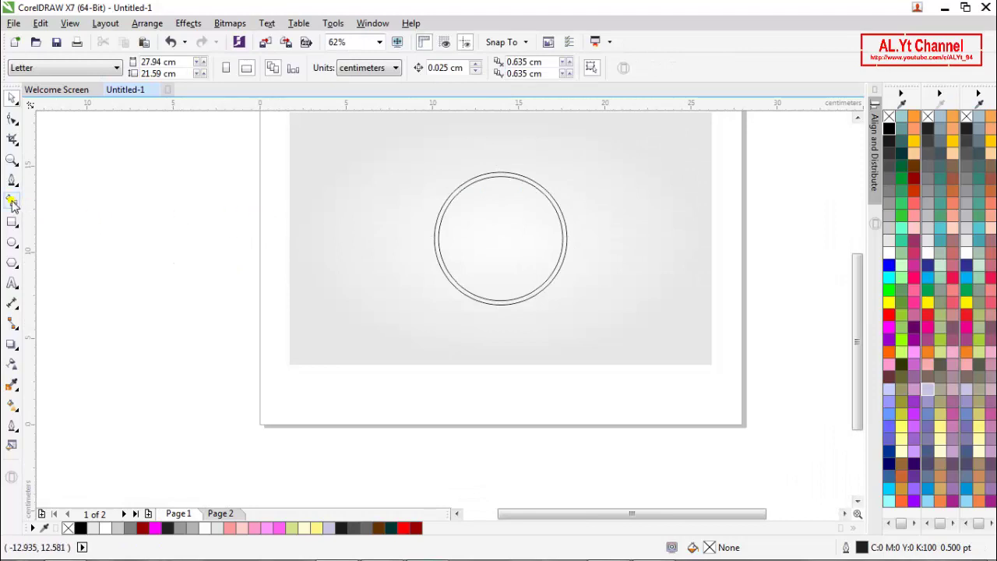
# - Use Smart Fill to create a magenta ring from the area between the two circles
pyautogui.scroll(4, 518, 177)
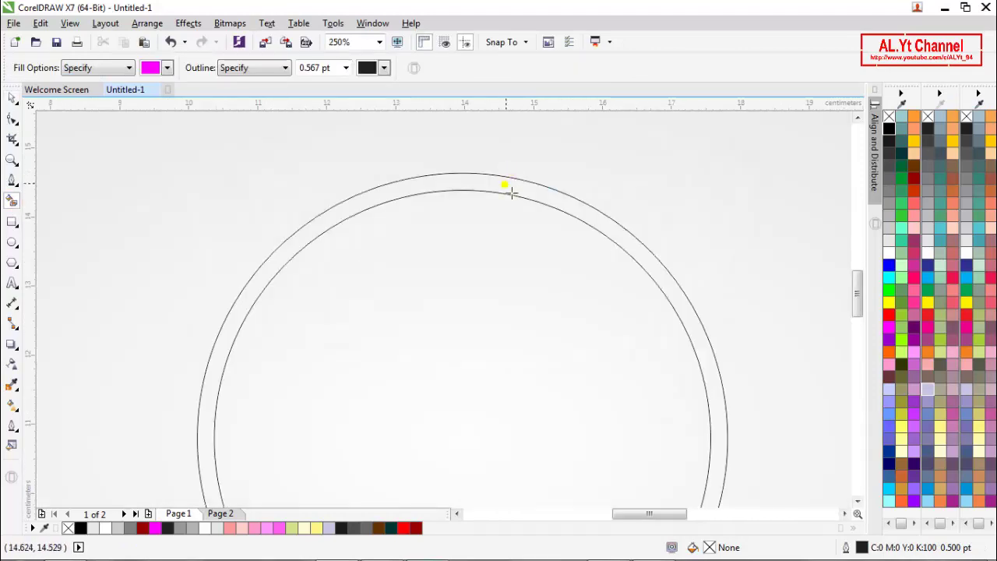
pyautogui.click(517, 197)
pyautogui.scroll(-5, 516, 197)
pyautogui.press('space')
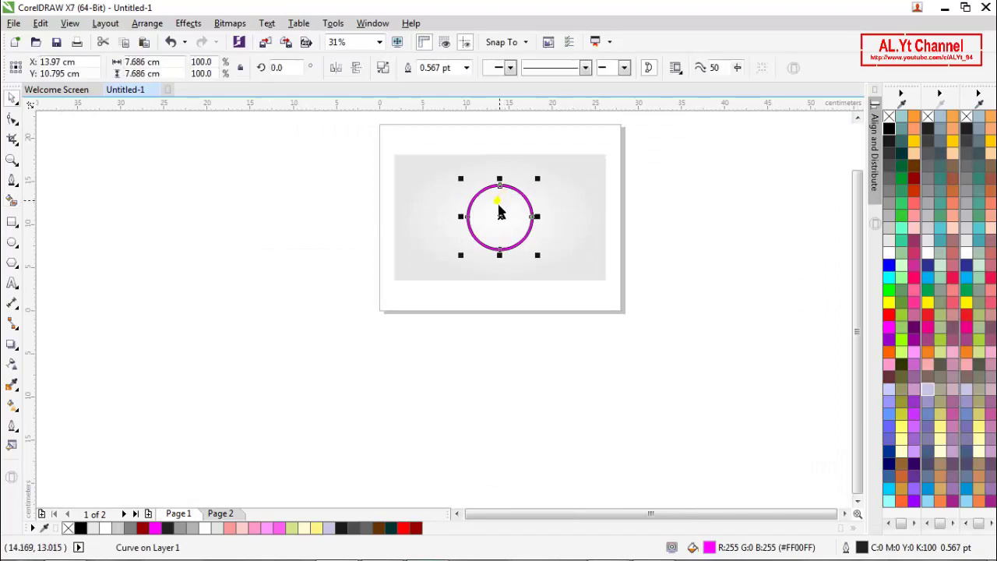
# - Delete the two original hairline circles, keeping only the magenta ring
pyautogui.scroll(4, 488, 200)
pyautogui.click(500, 233)
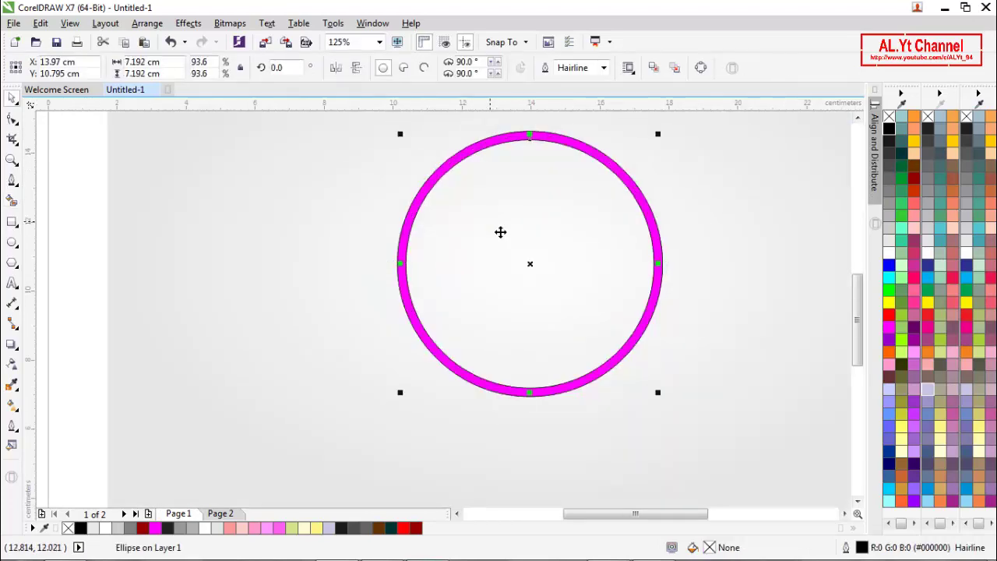
pyautogui.rightClick(500, 232)
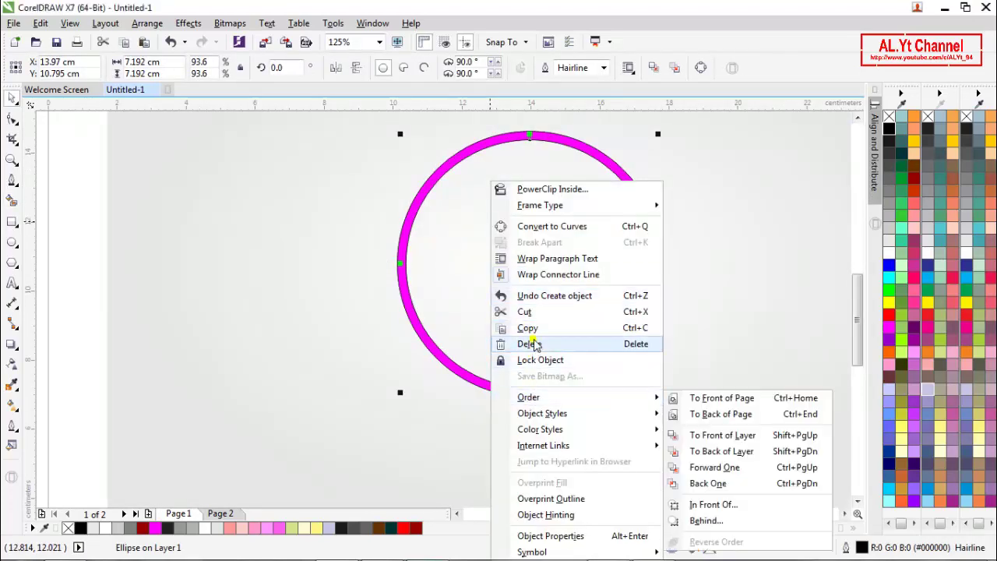
pyautogui.click(532, 344)
pyautogui.click(529, 254)
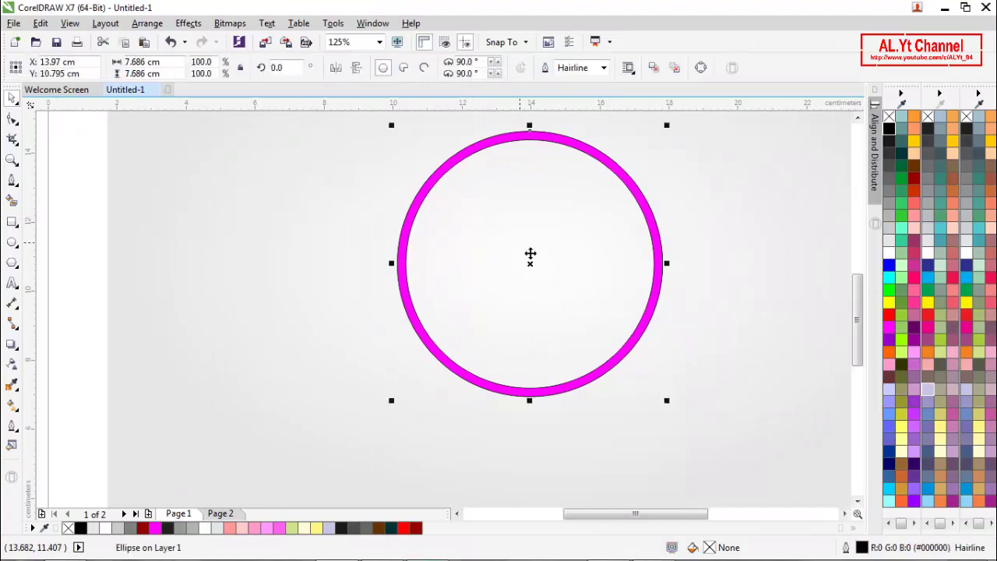
pyautogui.rightClick(530, 255)
pyautogui.click(546, 341)
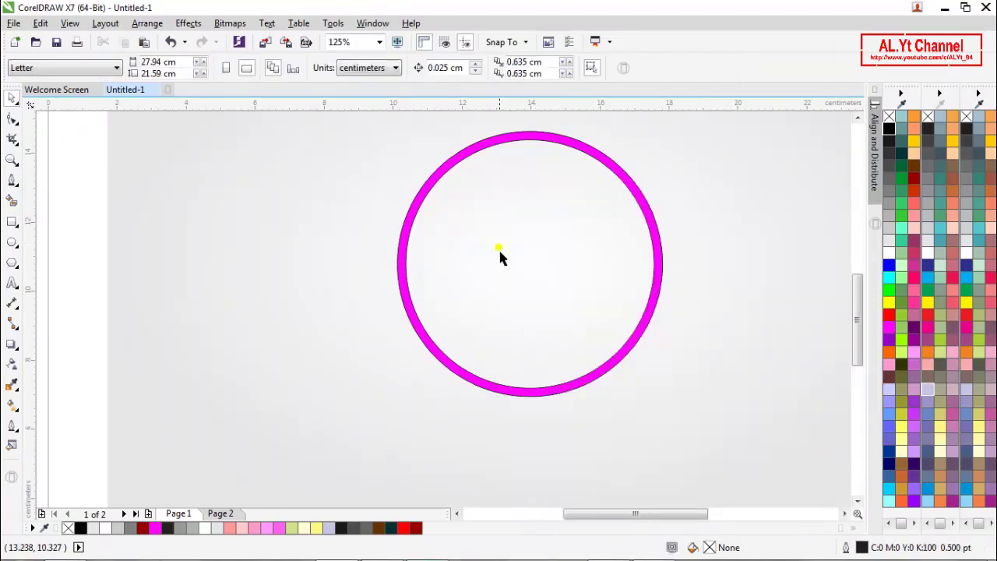
# - Remove the ring's outline and fill the ring with black
pyautogui.scroll(-1, 452, 242)
pyautogui.click(458, 201)
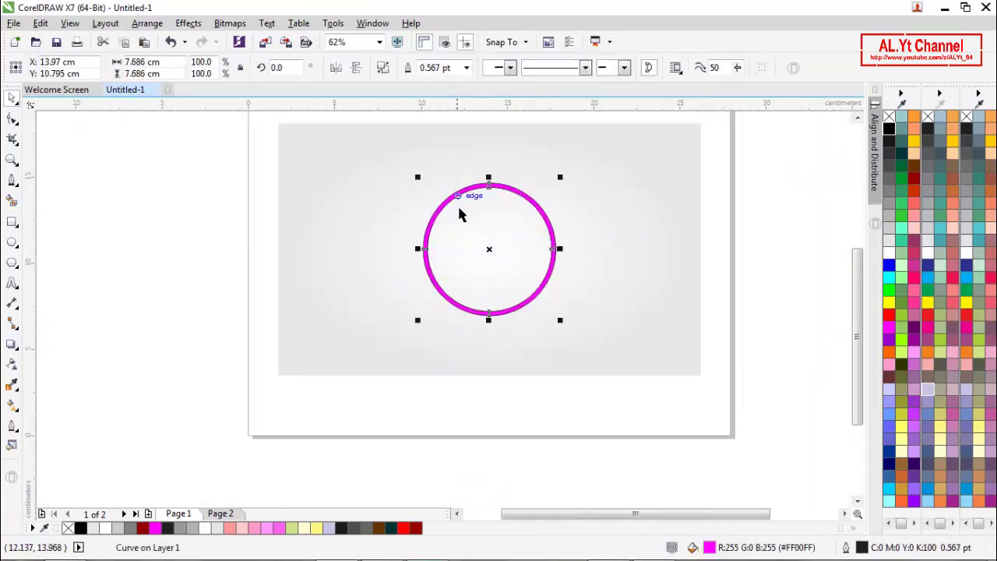
pyautogui.rightClick(886, 250)
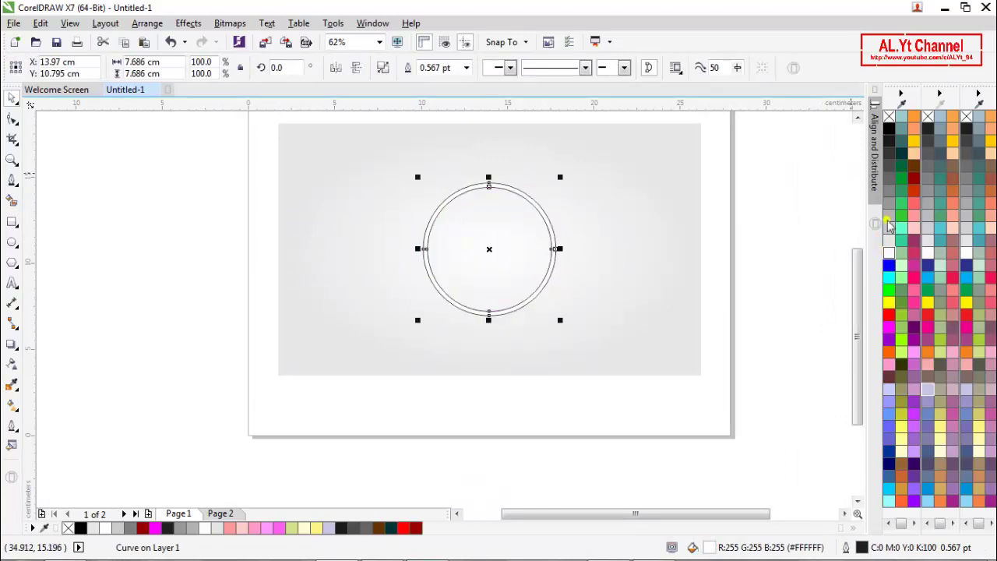
pyautogui.rightClick(887, 116)
pyautogui.click(888, 129)
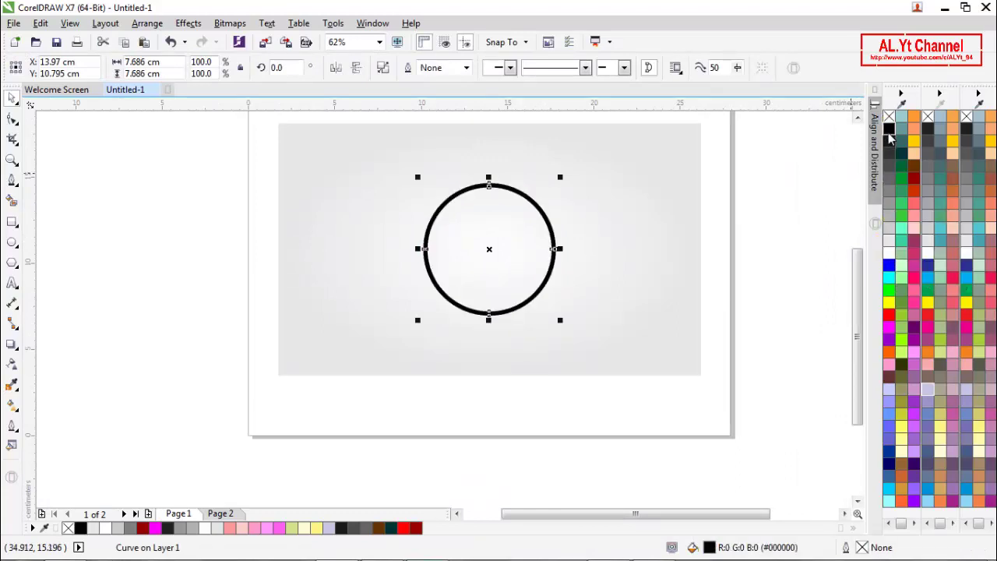
pyautogui.click(781, 218)
# - Add the artistic text "#2019" on the background to the left of the ring
pyautogui.scroll(2, 457, 249)
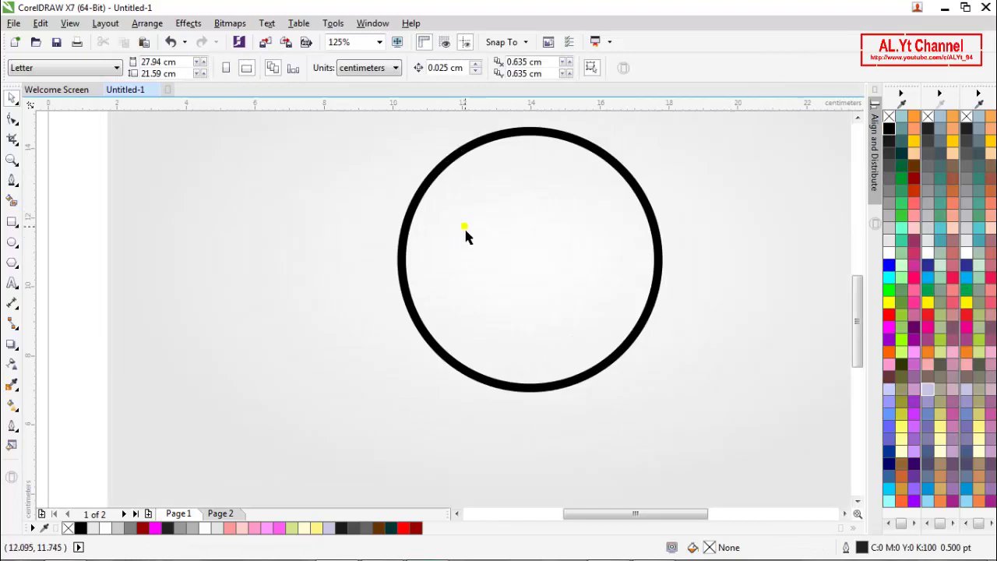
pyautogui.click(15, 284)
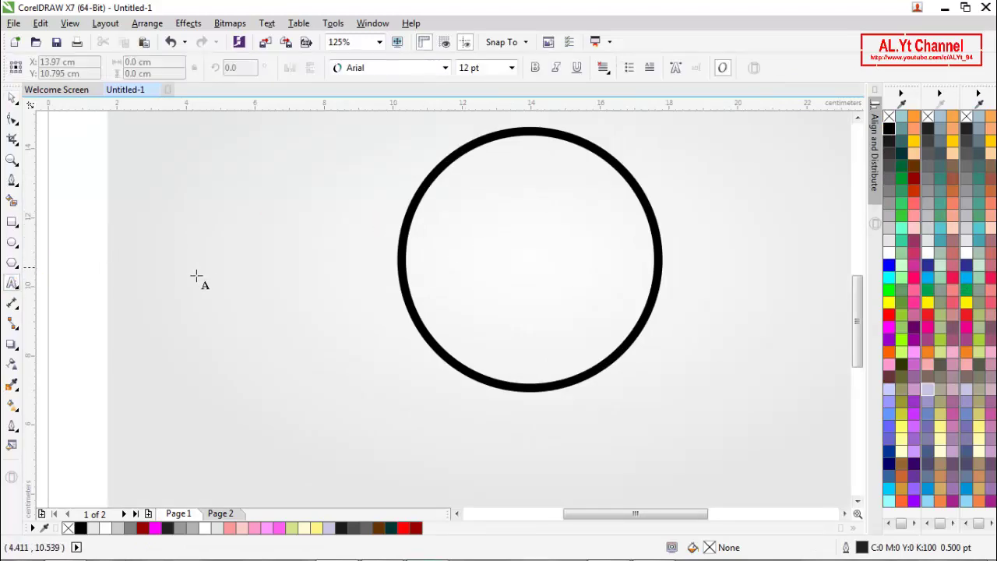
pyautogui.click(191, 267)
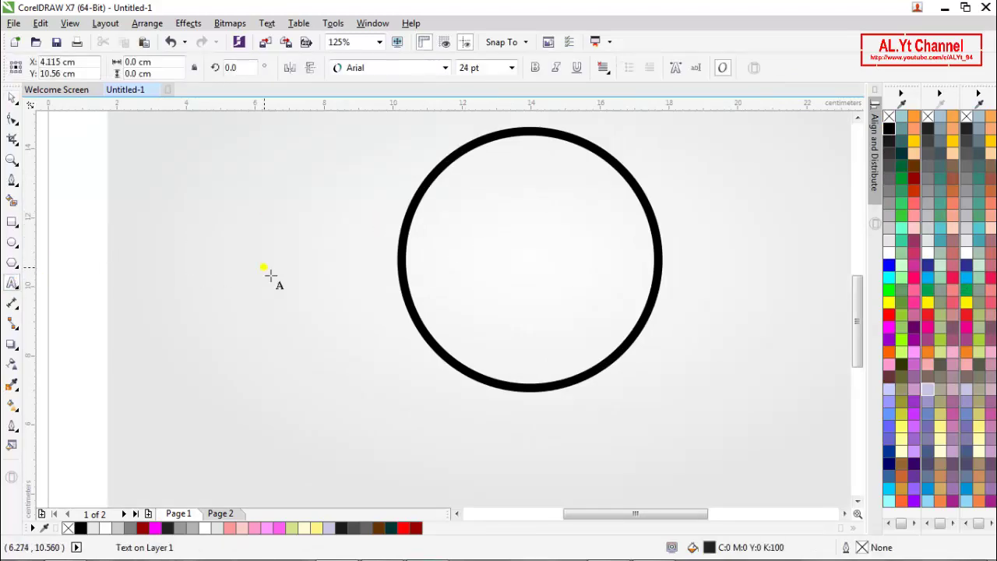
pyautogui.write('3')
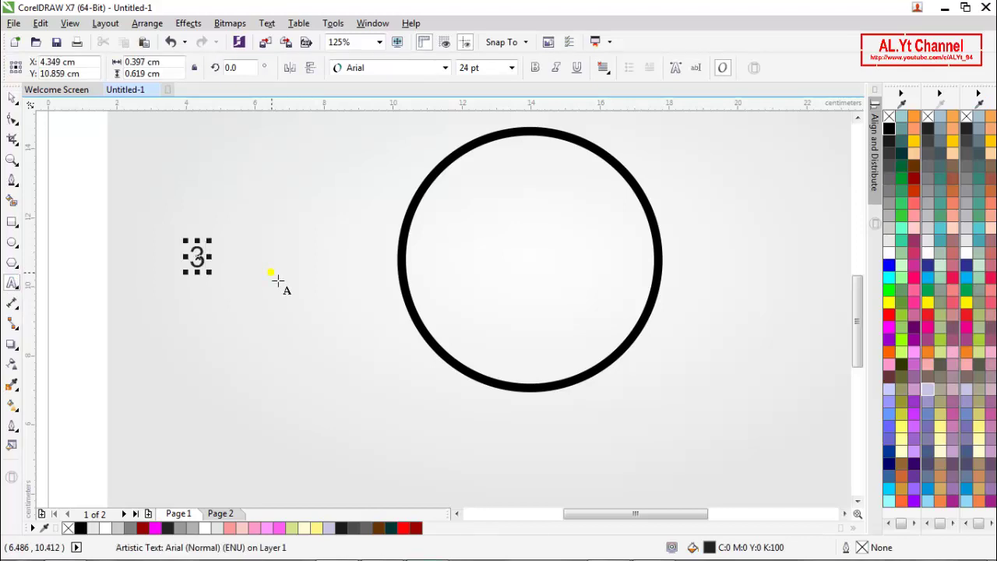
pyautogui.press('BackSpace')
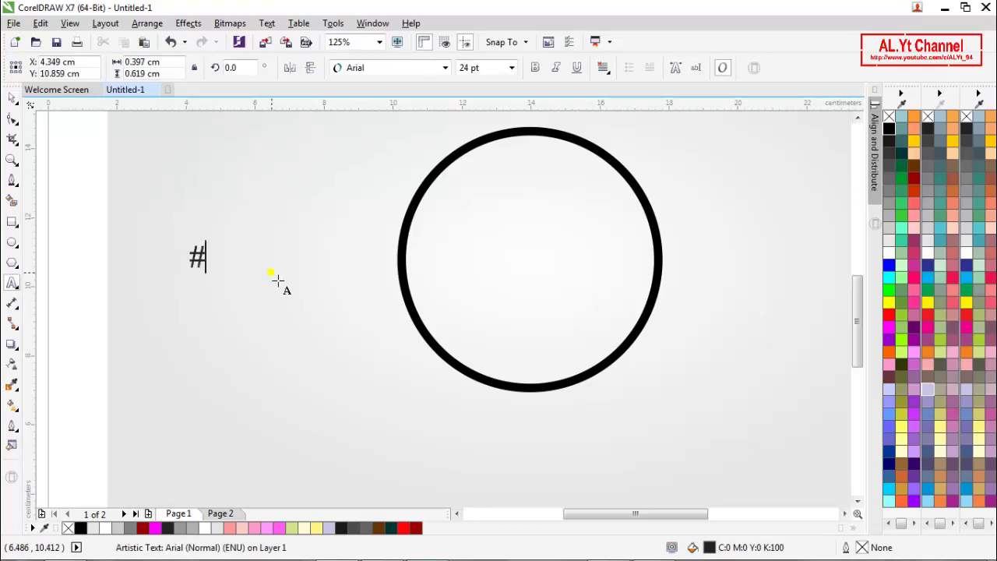
pyautogui.write('#20')
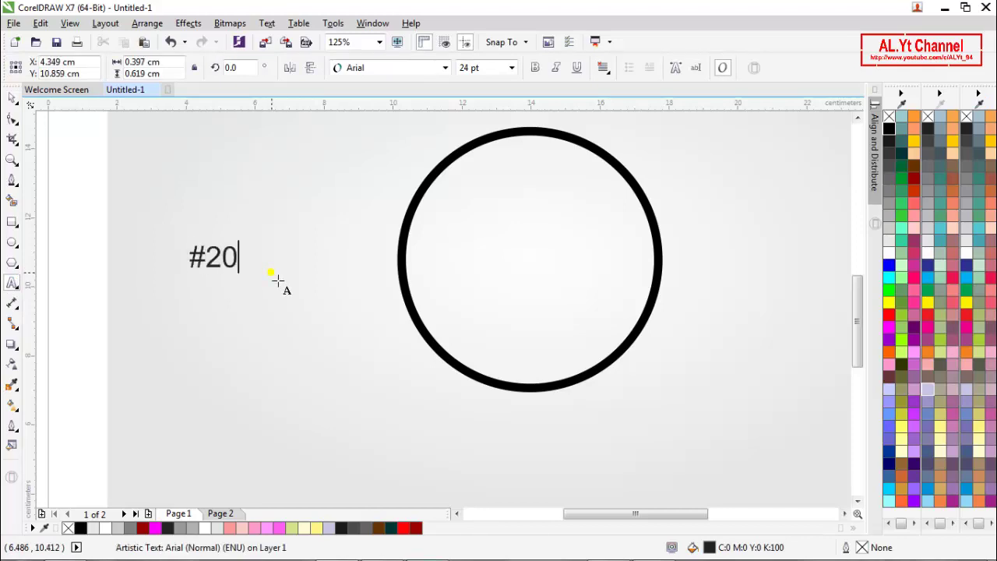
pyautogui.write('19')
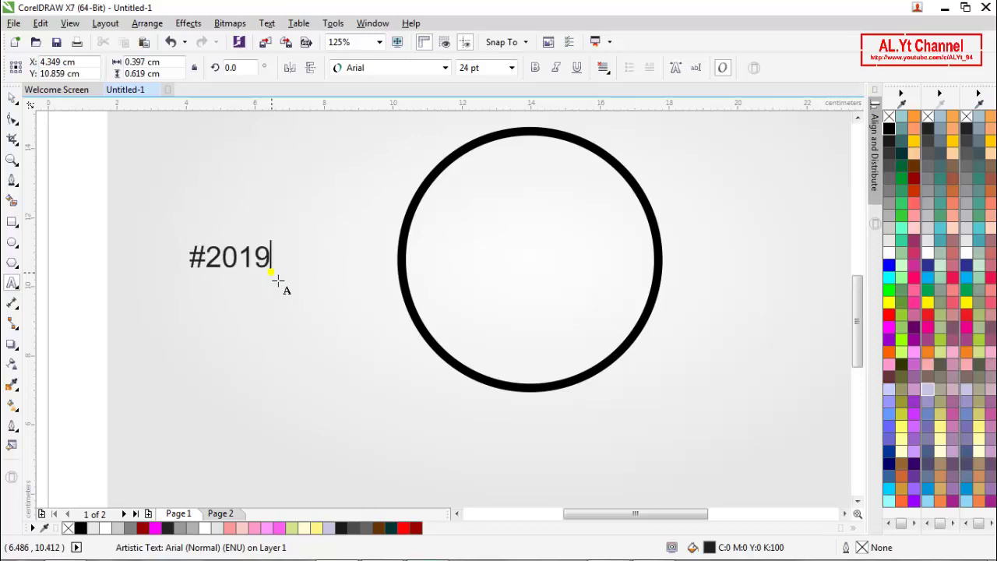
# - Add two separate text objects, "GANTI" and "PRESIDEN", one below the other under "#2019"
pyautogui.click(196, 319)
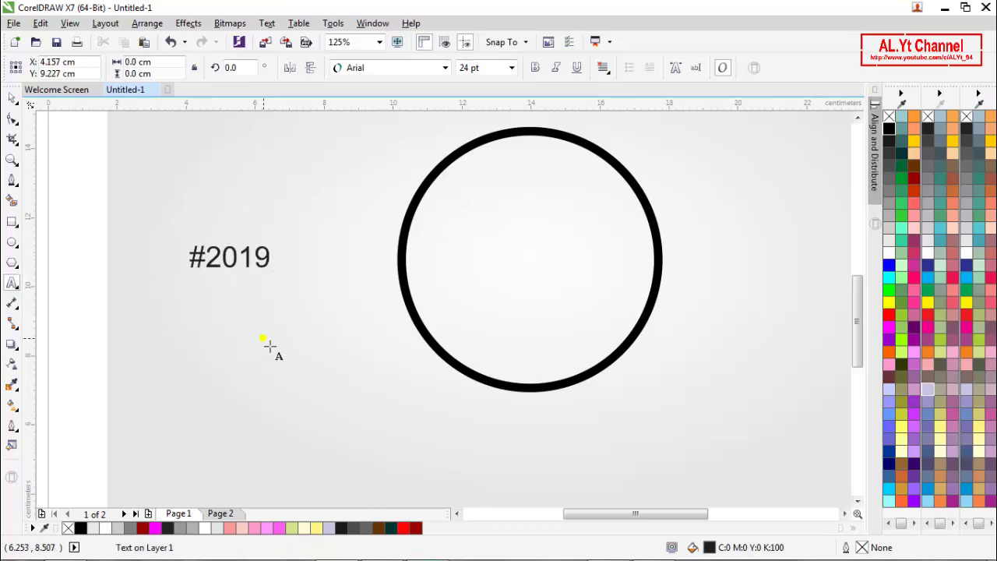
pyautogui.write('GANT')
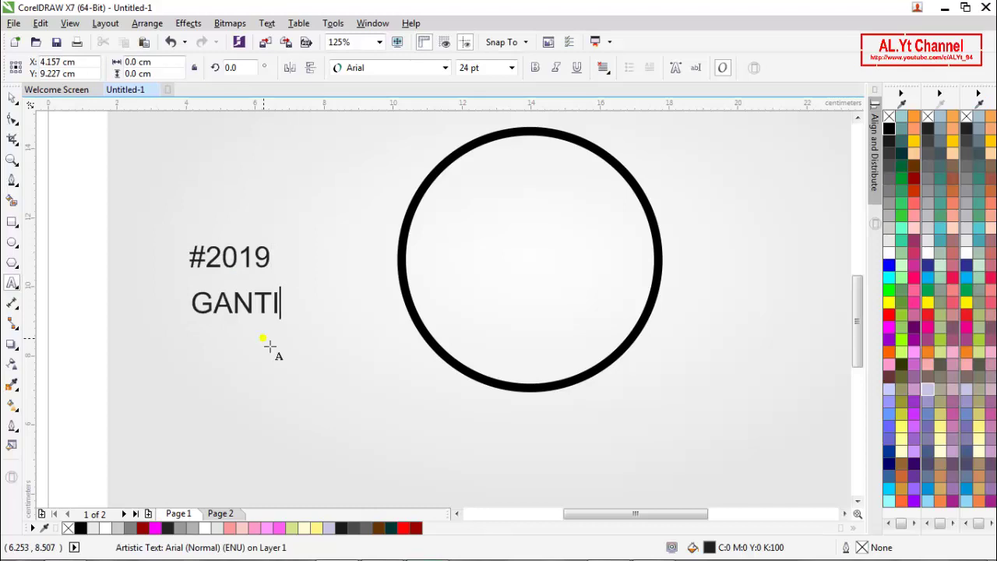
pyautogui.write('I')
pyautogui.click(220, 355)
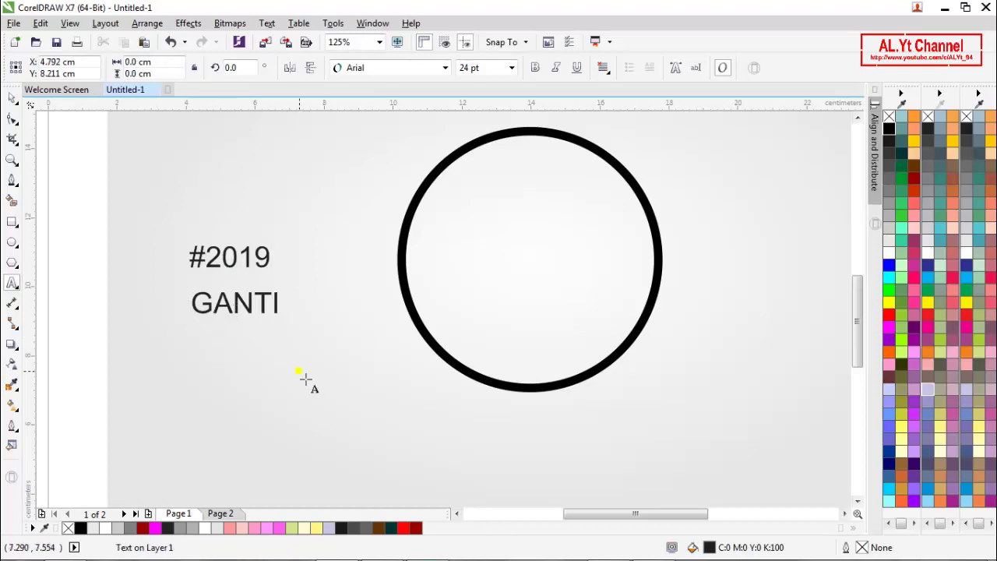
pyautogui.write('PRESID')
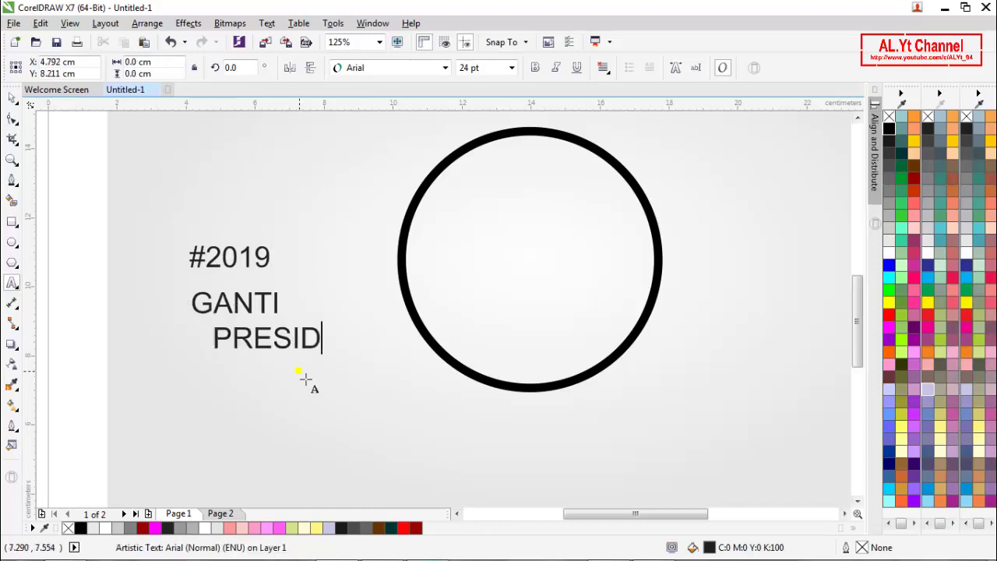
pyautogui.write('EN')
pyautogui.click(12, 97)
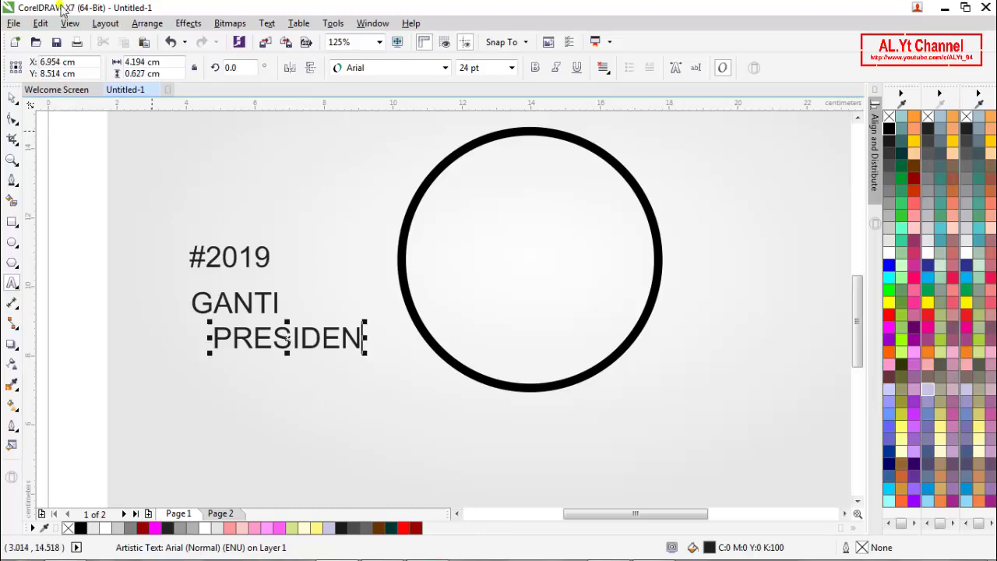
pyautogui.click(58, 173)
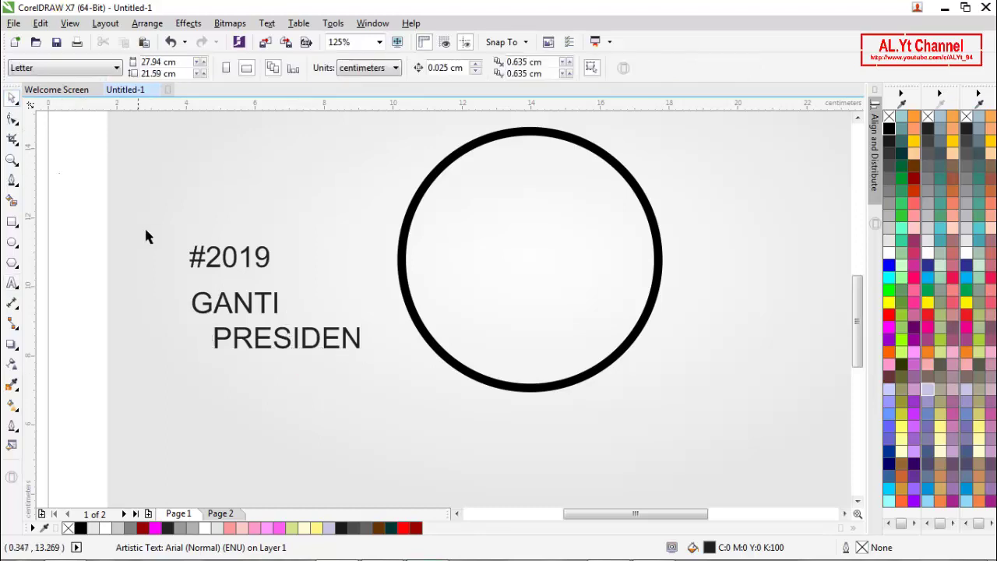
# - Set the font of the "#2019" text to Arial Black
pyautogui.click(209, 265)
pyautogui.click(445, 67)
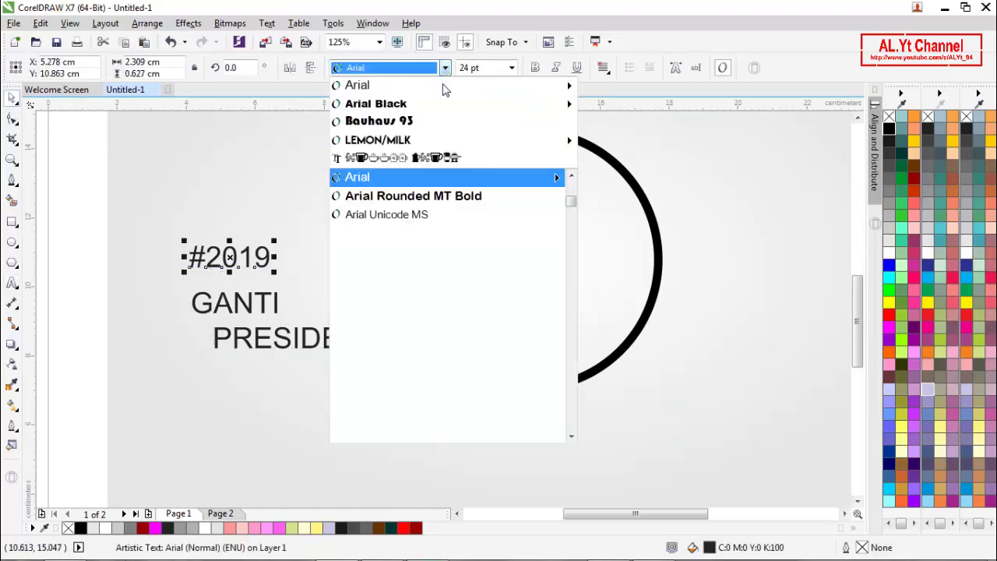
pyautogui.click(379, 109)
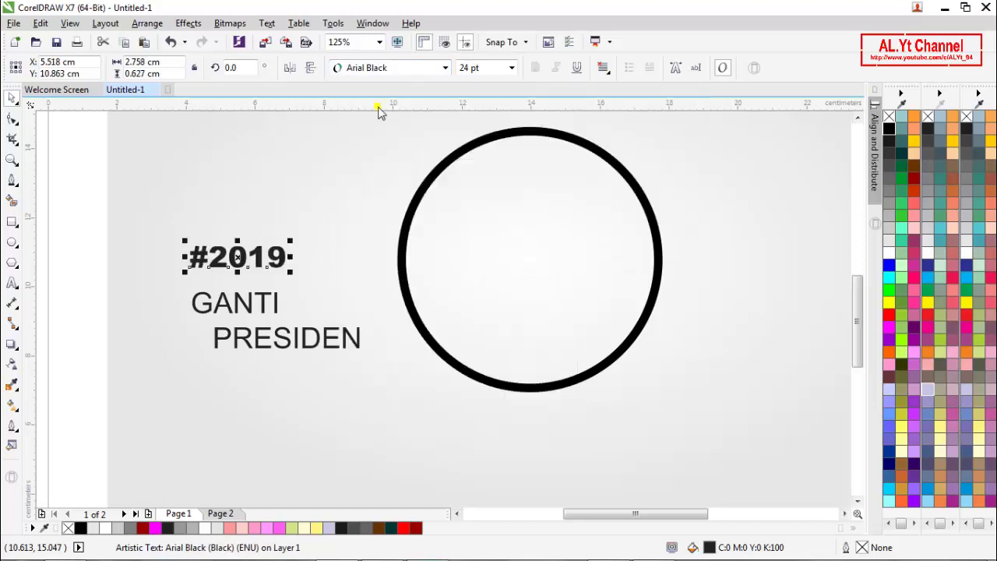
# - Move the "#2019" text into the upper part of the ring and fill it with black
pyautogui.moveTo(238, 257); pyautogui.dragTo(494, 179)
pyautogui.click(503, 227)
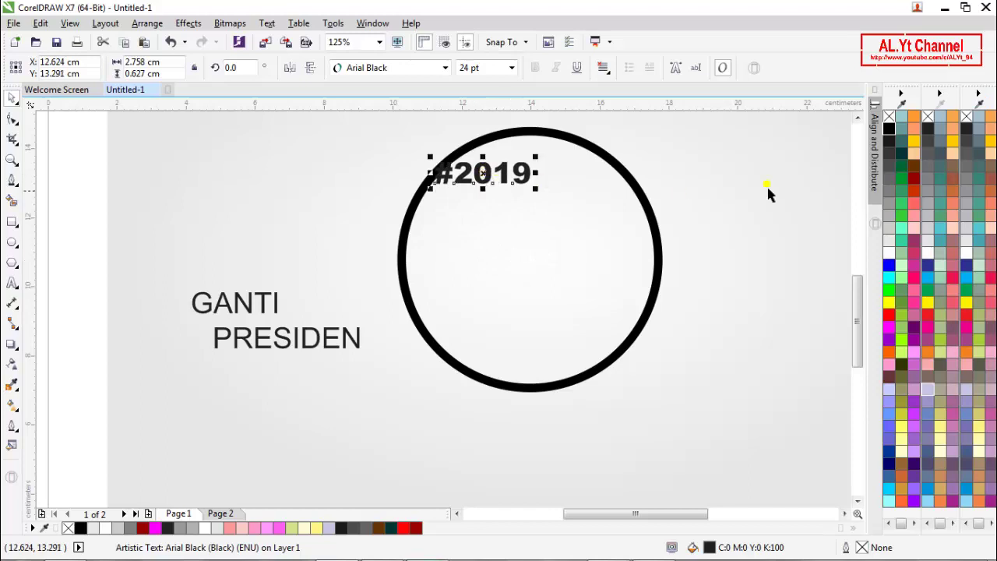
pyautogui.click(888, 130)
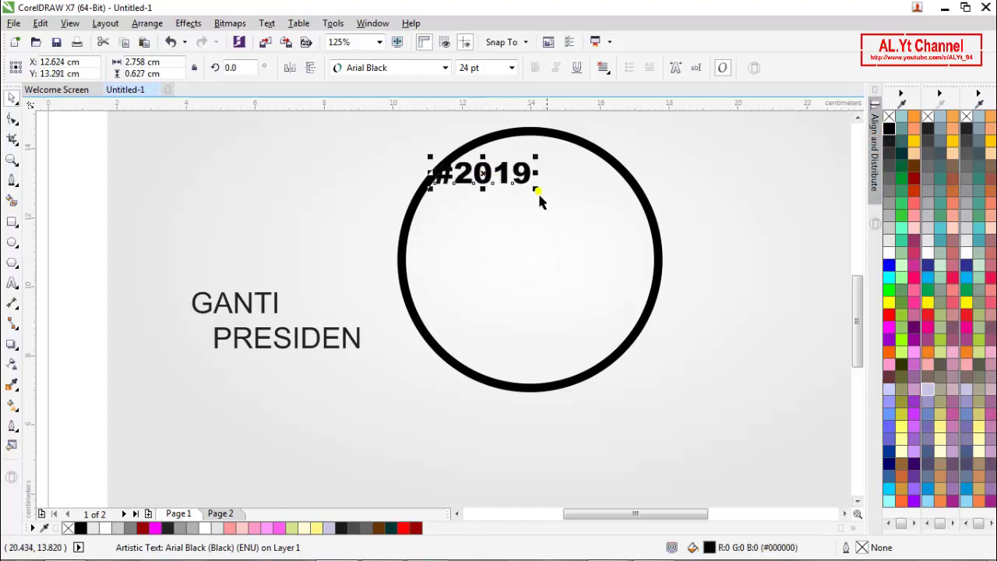
# - Enlarge the "#2019" text and set its font size to 40 pt
pyautogui.moveTo(537, 188); pyautogui.dragTo(637, 265)
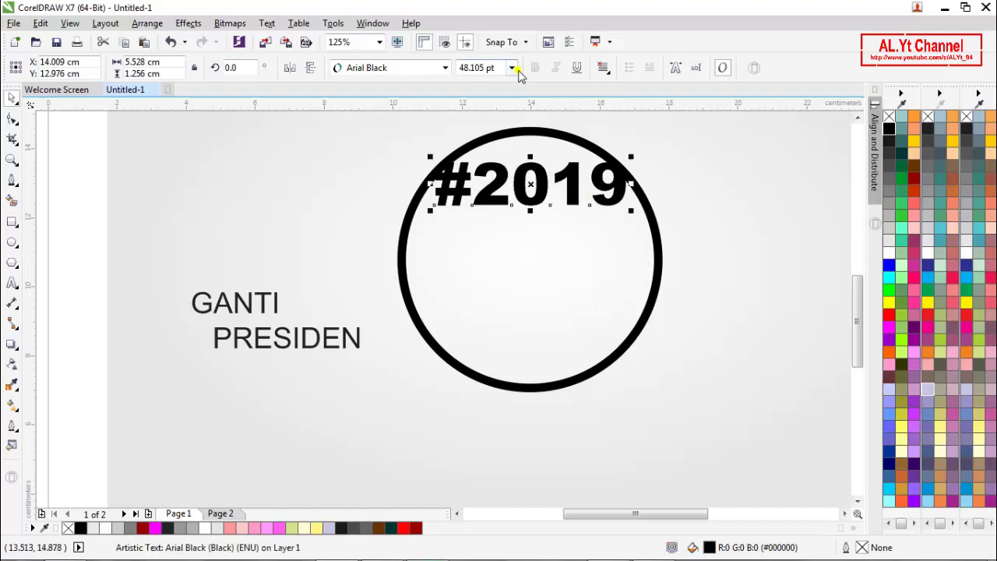
pyautogui.click(512, 69)
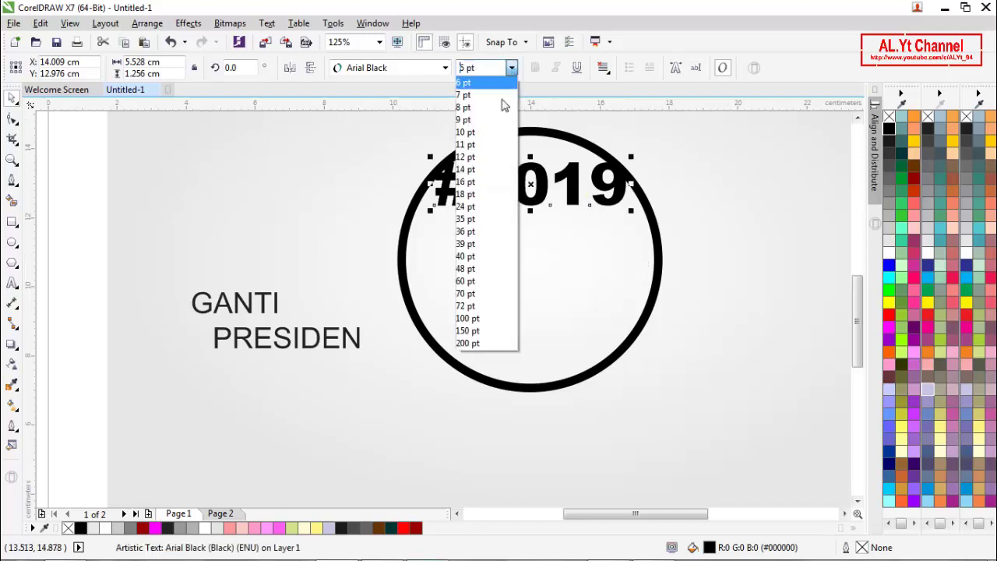
pyautogui.click(467, 257)
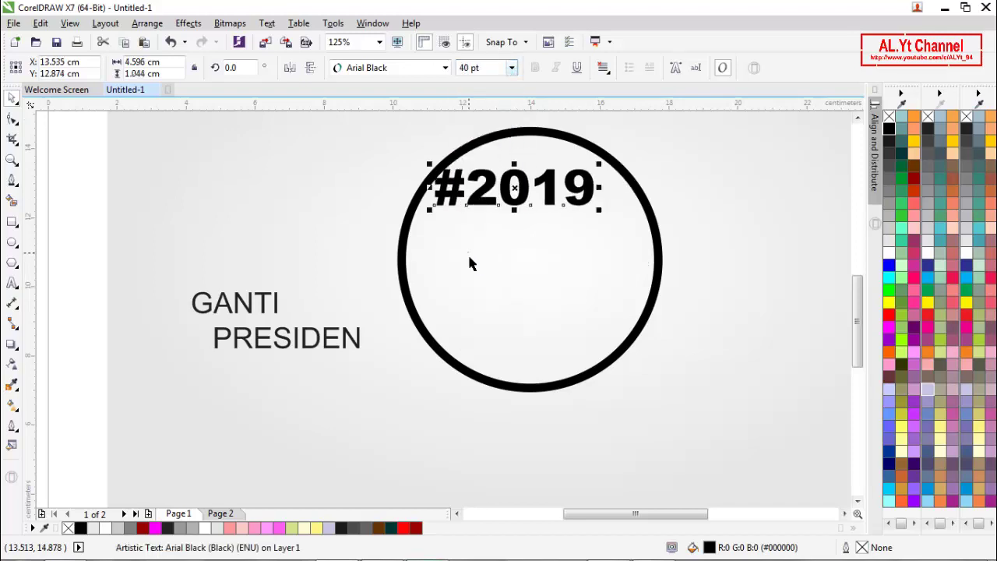
# - Centre "#2019" on the page, then move it straight up to the upper part of the ring
pyautogui.press('p')
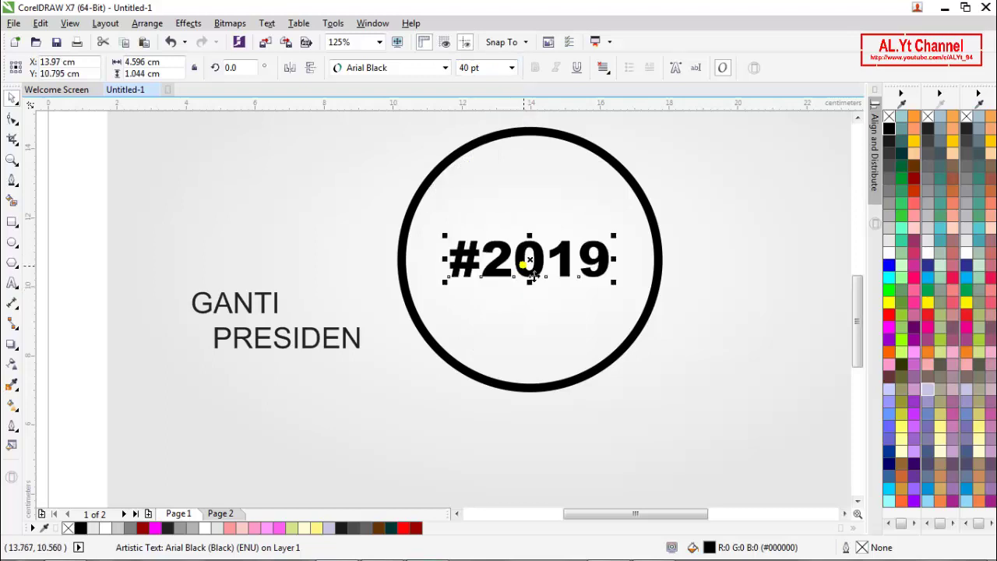
pyautogui.moveTo(530, 263); pyautogui.dragTo(532, 193)
pyautogui.click(568, 217)
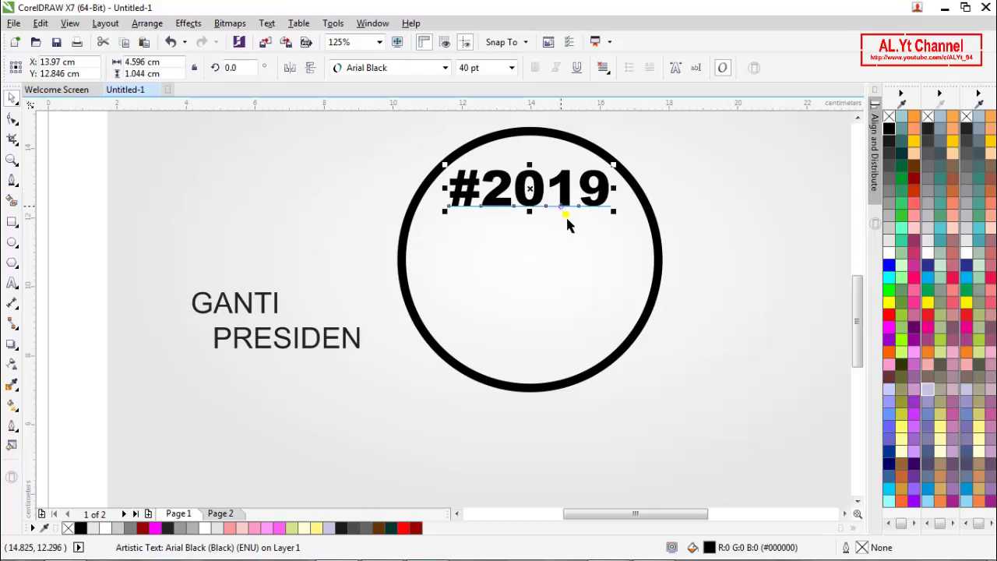
# - Scale the "#2019" text up to about 5 cm wide so it spans the upper part of the ring
pyautogui.moveTo(610, 218); pyautogui.dragTo(629, 227)
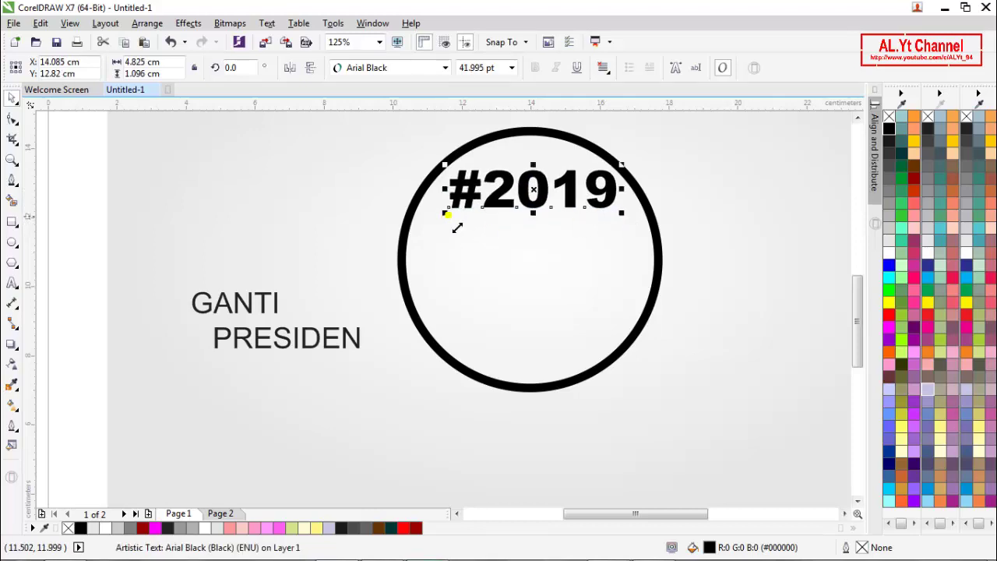
pyautogui.moveTo(451, 225); pyautogui.dragTo(443, 225)
pyautogui.click(108, 267)
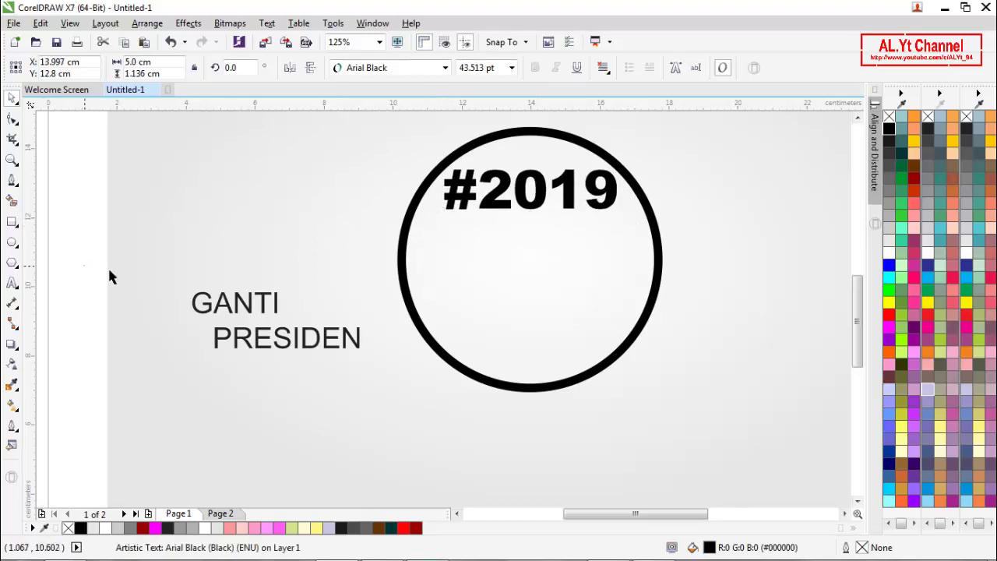
# - Set the "GANTI" text in Arial Black at 60 pt and centre it on the page inside the ring
pyautogui.click(220, 310)
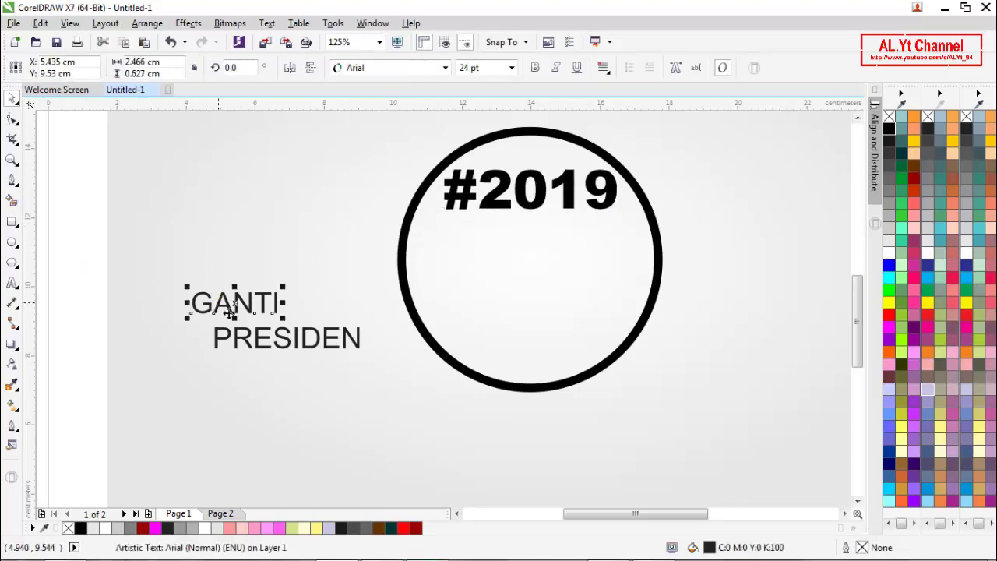
pyautogui.click(396, 70)
pyautogui.click(382, 103)
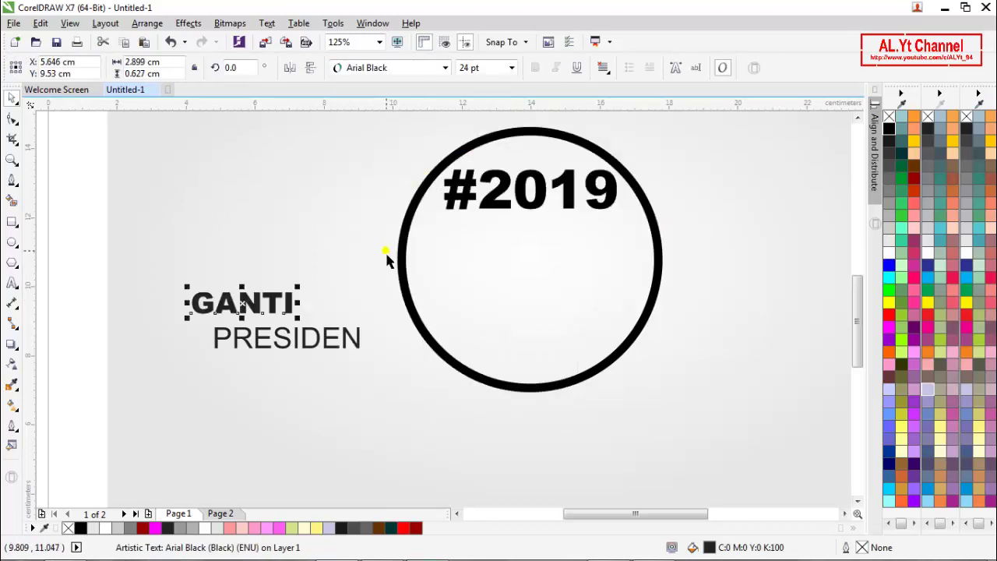
pyautogui.press('p')
pyautogui.click(511, 68)
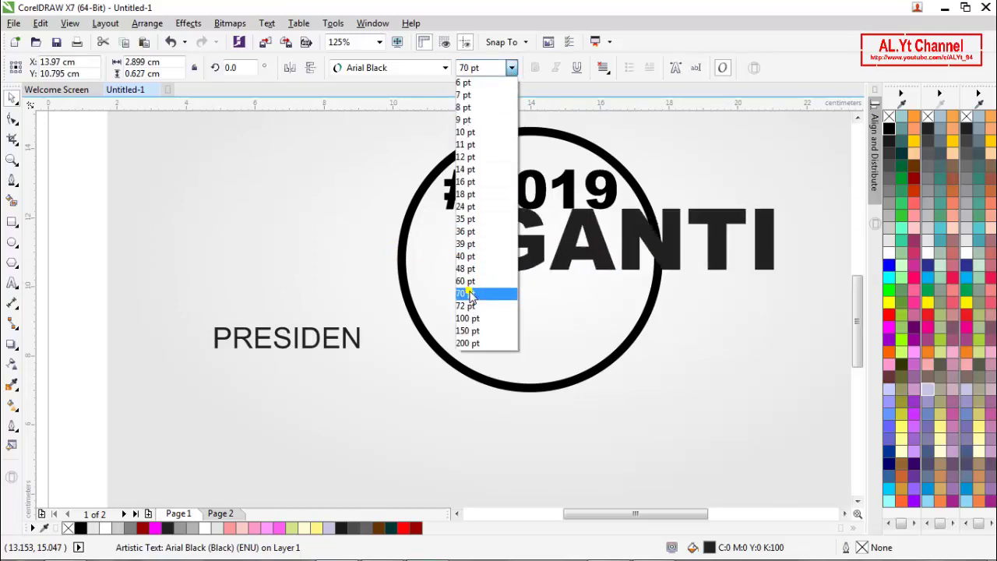
pyautogui.click(467, 281)
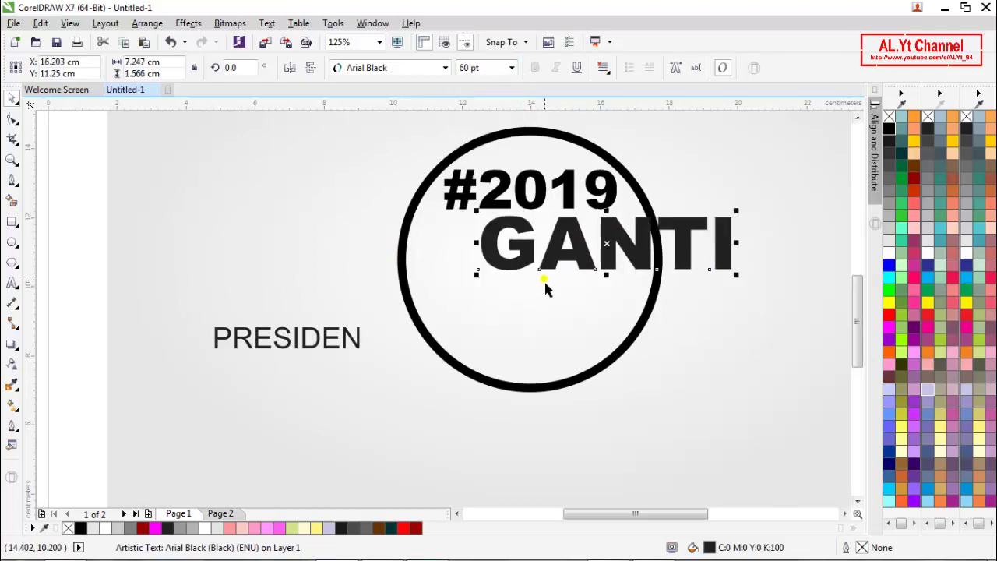
pyautogui.press('p')
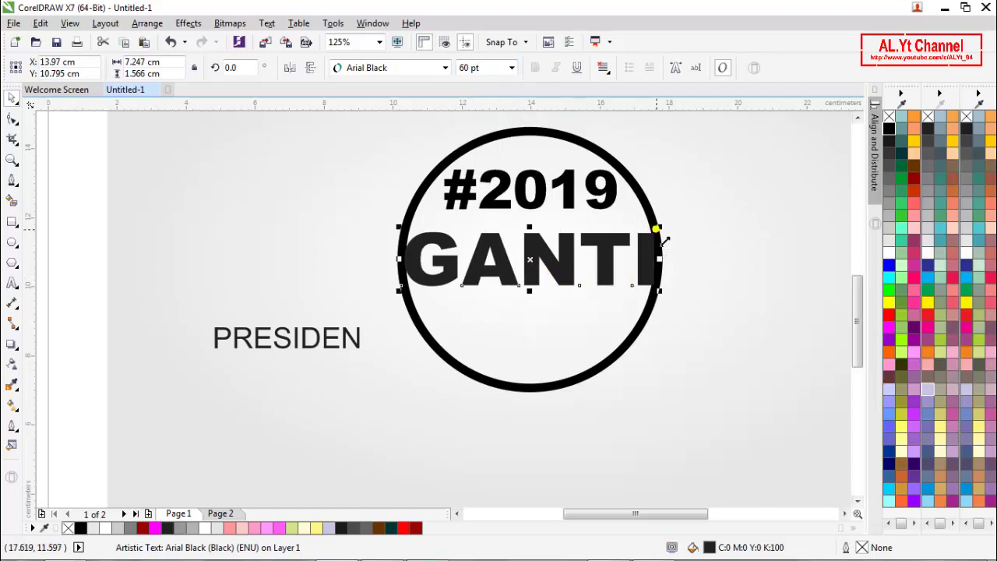
# - Scale the "GANTI" text down to fit within the ring, then set its font size to 48 pt
pyautogui.moveTo(663, 242); pyautogui.dragTo(660, 247)
pyautogui.click(621, 251)
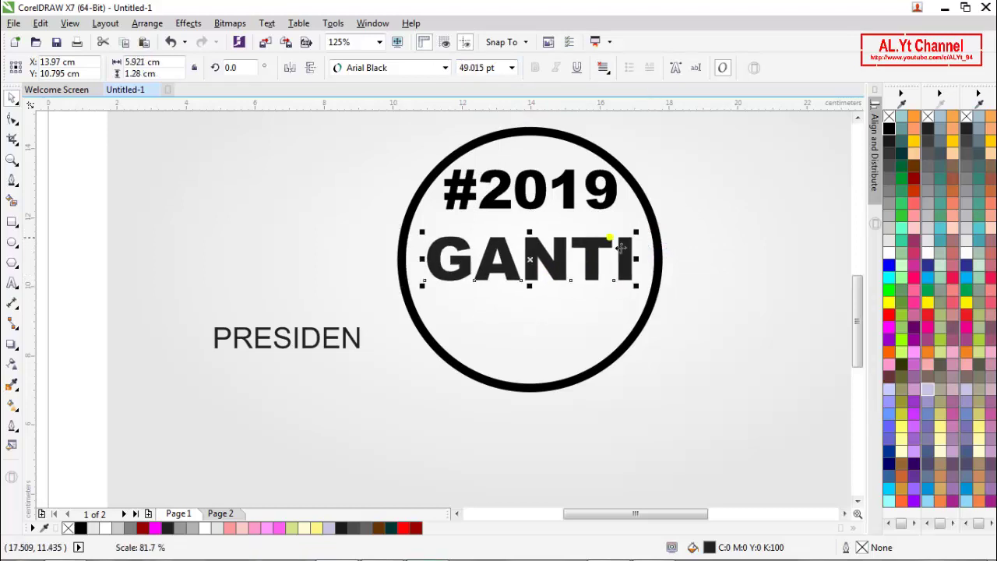
pyautogui.click(510, 69)
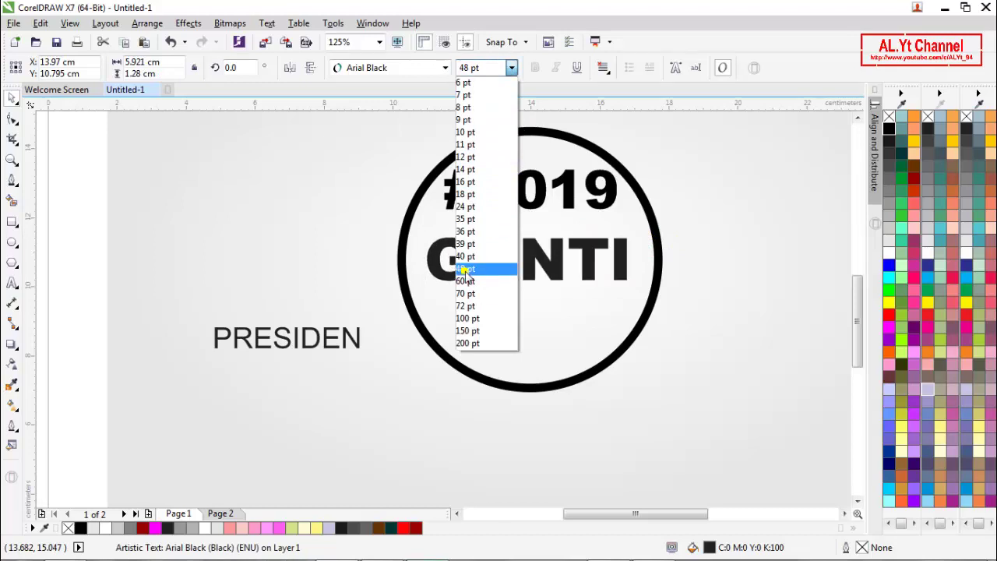
pyautogui.click(465, 269)
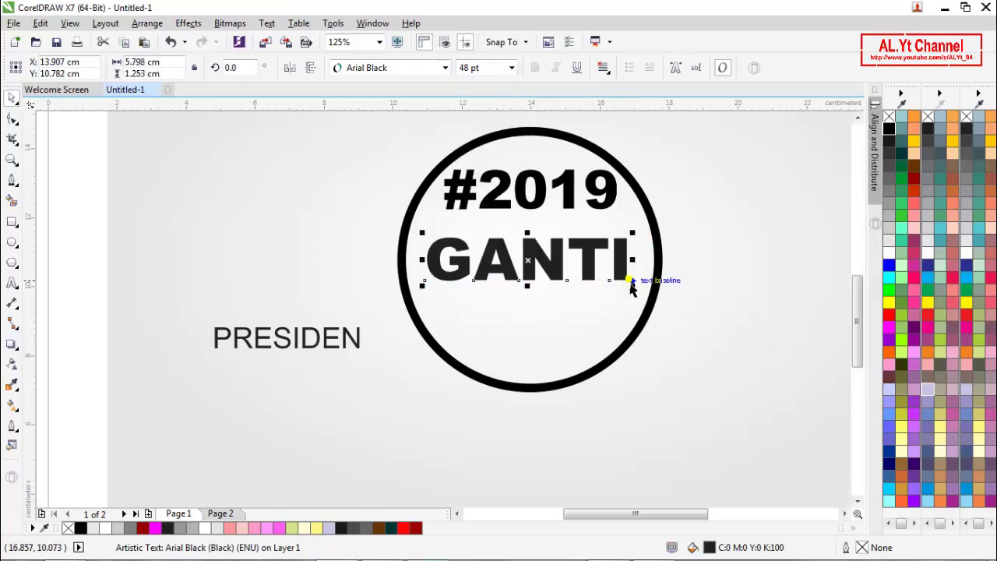
# - Change the "PRESIDEN" text to Arial Black and move it into the ring directly beneath "GANTI"
pyautogui.click(316, 352)
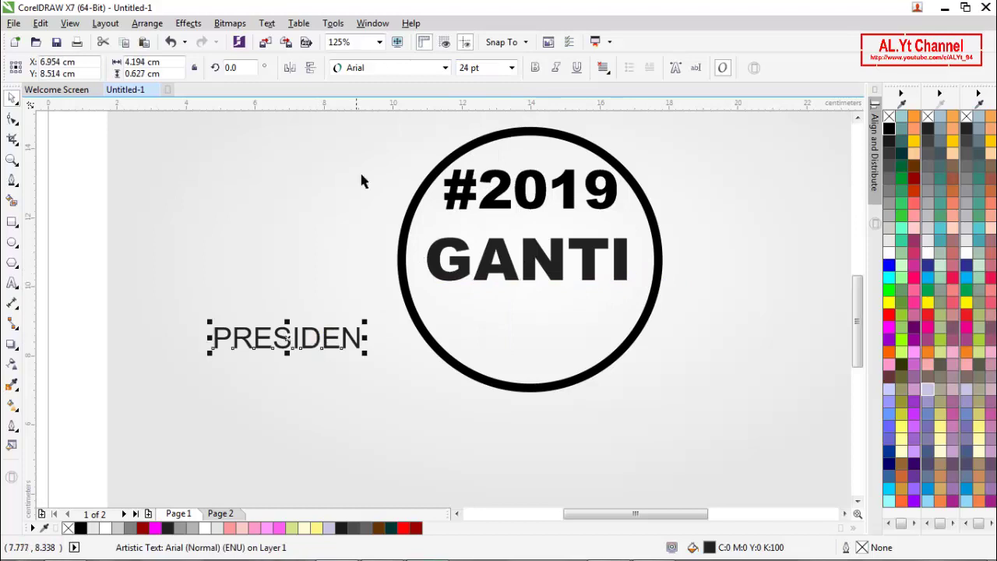
pyautogui.click(382, 68)
pyautogui.click(381, 105)
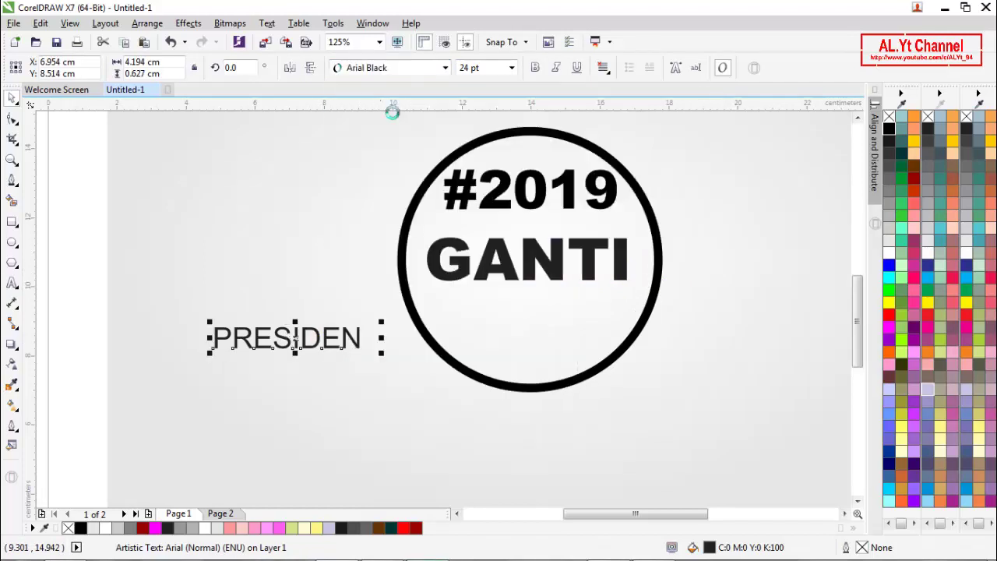
pyautogui.moveTo(304, 350); pyautogui.dragTo(528, 310)
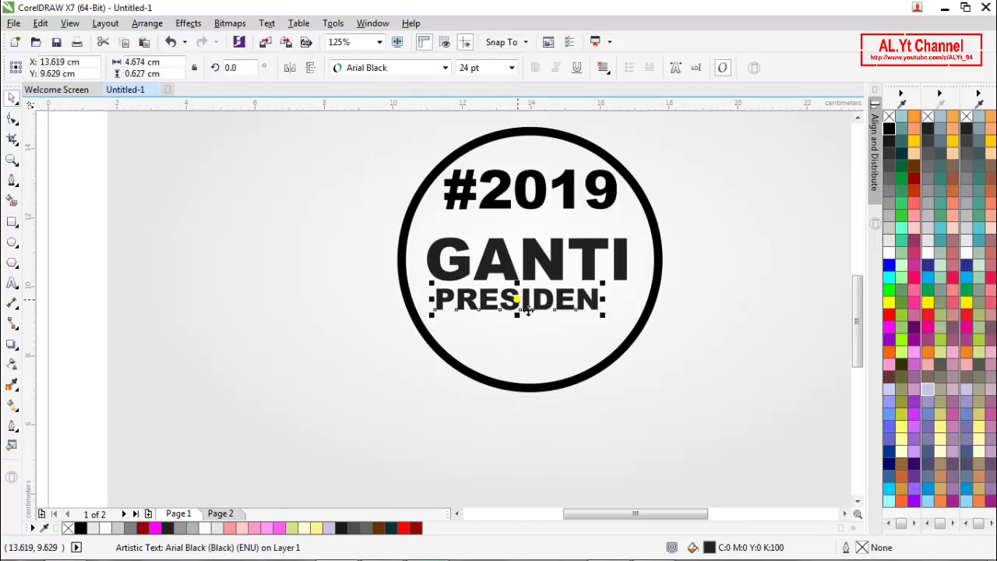
# - Scale "GANTI" up to about 6.1 cm wide and "PRESIDEN" up to about 5.9 cm wide so their right edges line up
pyautogui.click(596, 273)
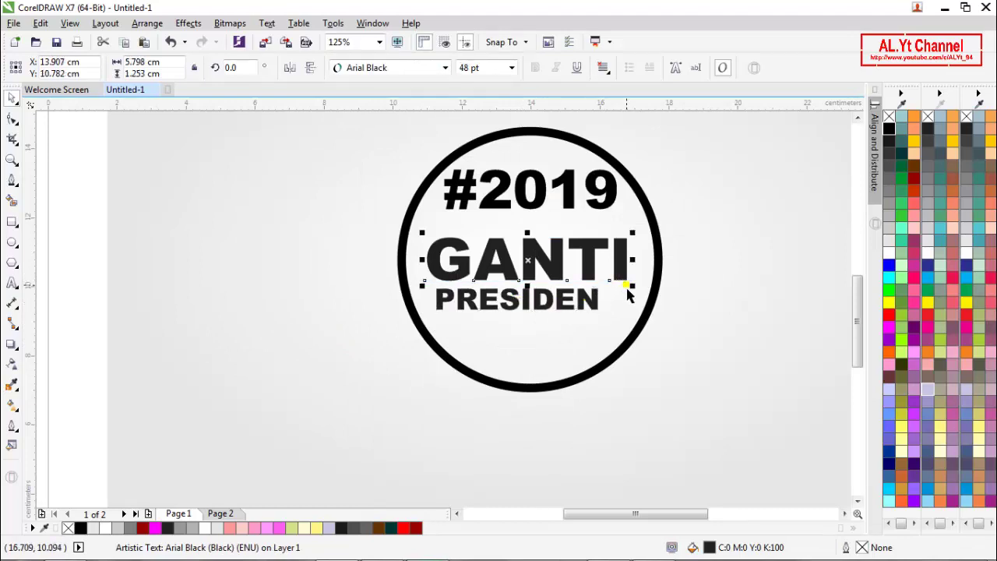
pyautogui.moveTo(640, 297)
pyautogui.mouseDown()
pyautogui.moveTo(651, 303)
pyautogui.moveTo(644, 289)
pyautogui.mouseUp()
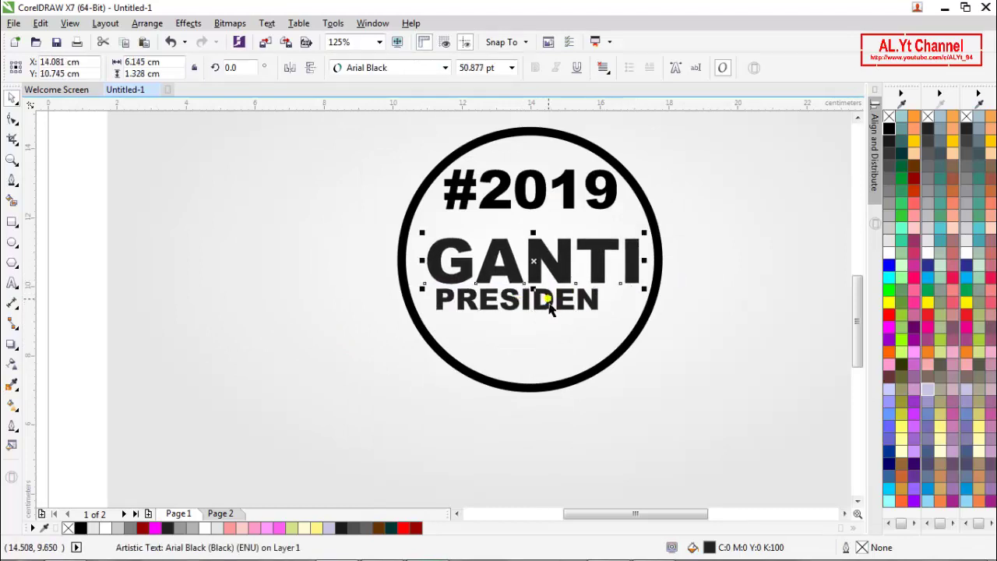
pyautogui.click(550, 310)
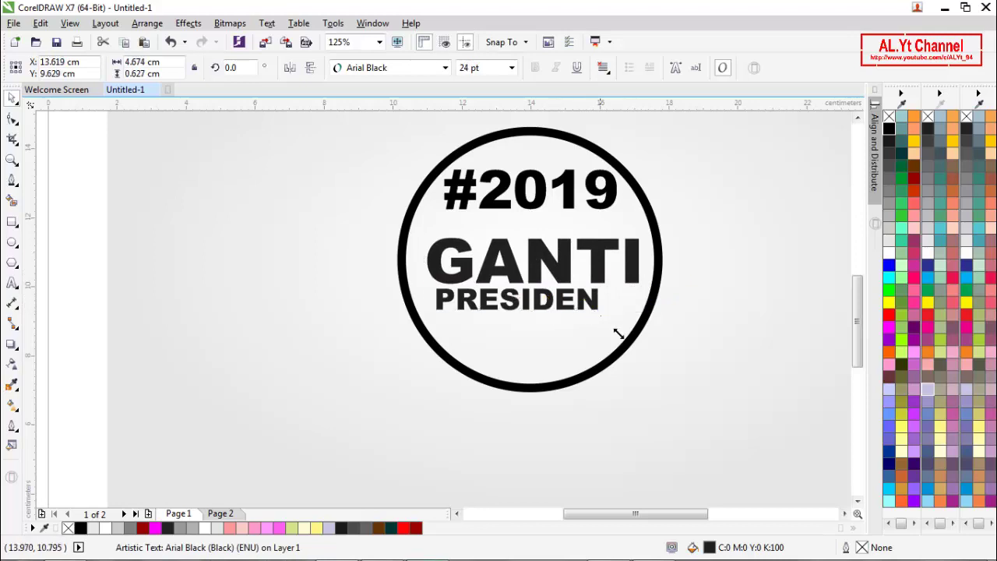
pyautogui.moveTo(616, 335)
pyautogui.mouseDown()
pyautogui.moveTo(651, 348)
pyautogui.moveTo(623, 338)
pyautogui.mouseUp()
pyautogui.scroll(2, 640, 319)
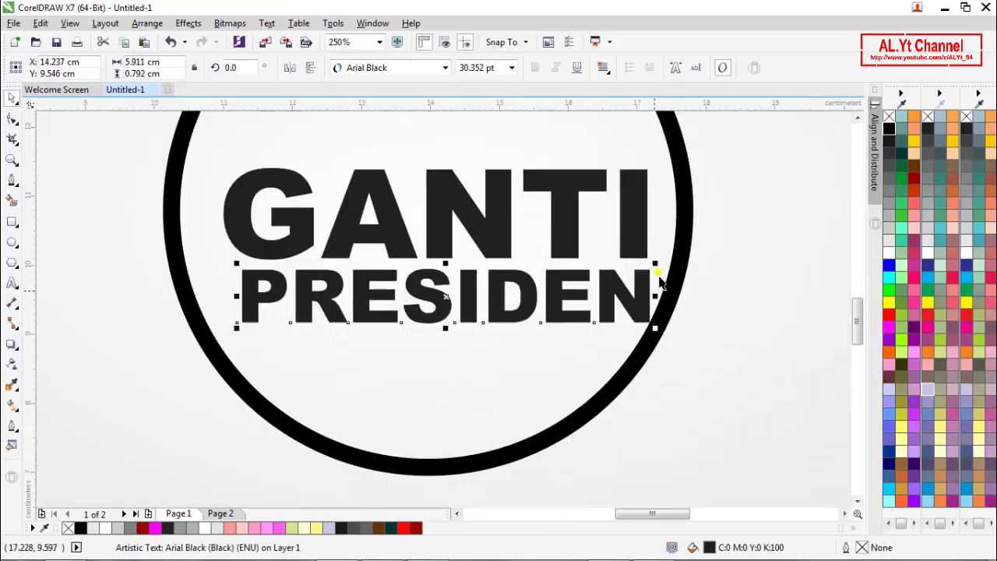
pyautogui.moveTo(662, 276); pyautogui.dragTo(658, 270)
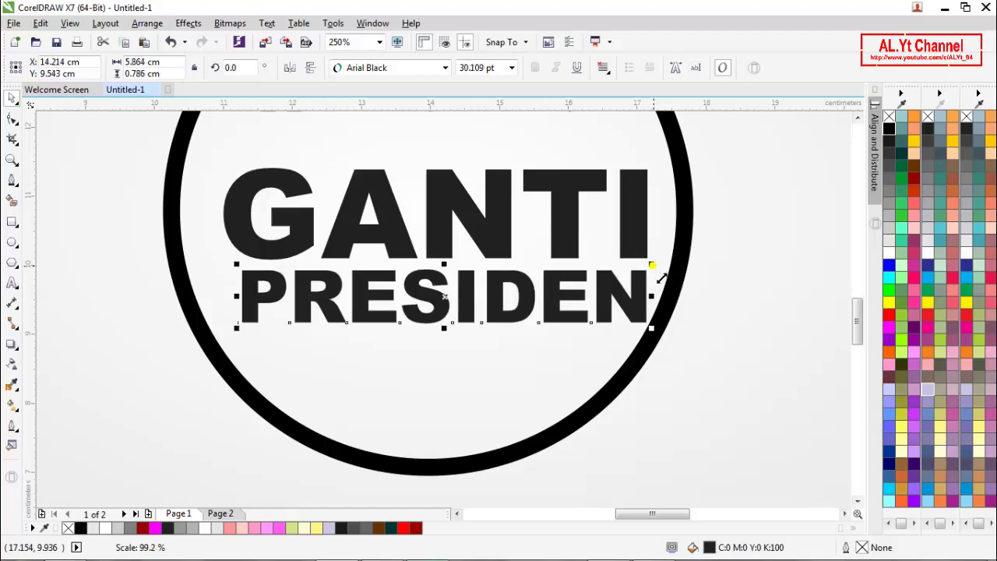
pyautogui.scroll(-2, 530, 273)
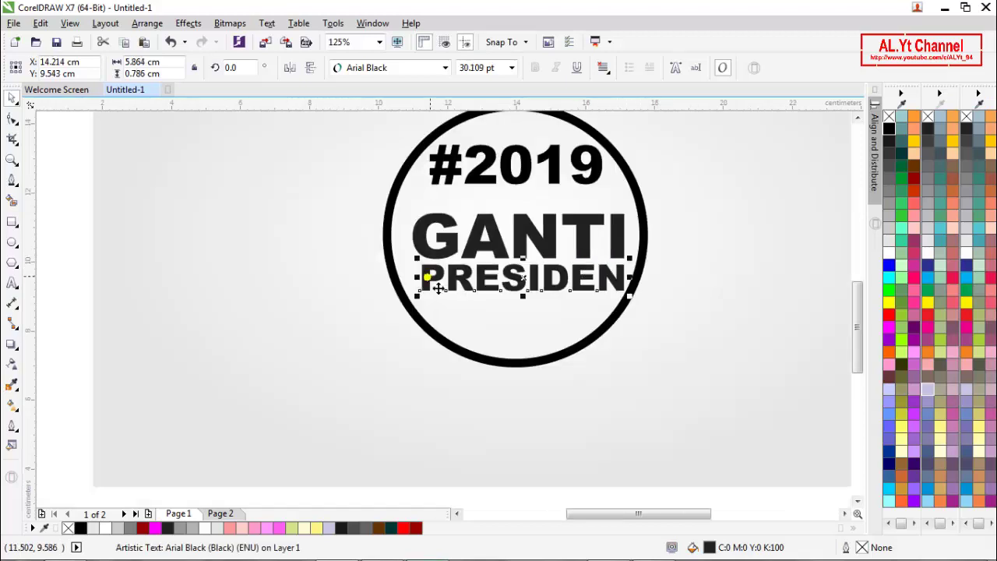
# - Group "GANTI" and "PRESIDEN" and move the group out of the ring to the right side of the background
pyautogui.click(170, 271)
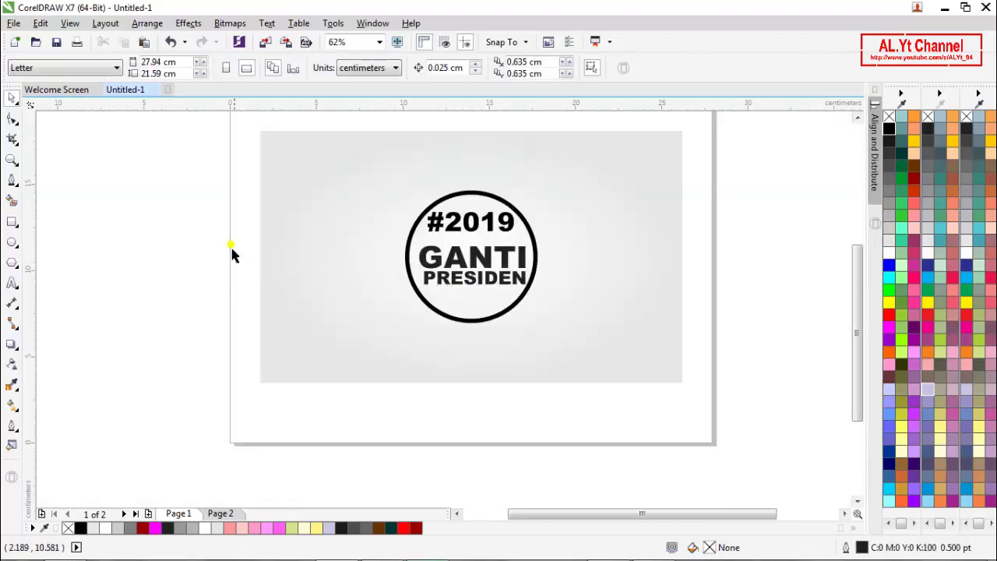
pyautogui.moveTo(577, 353); pyautogui.dragTo(591, 357)
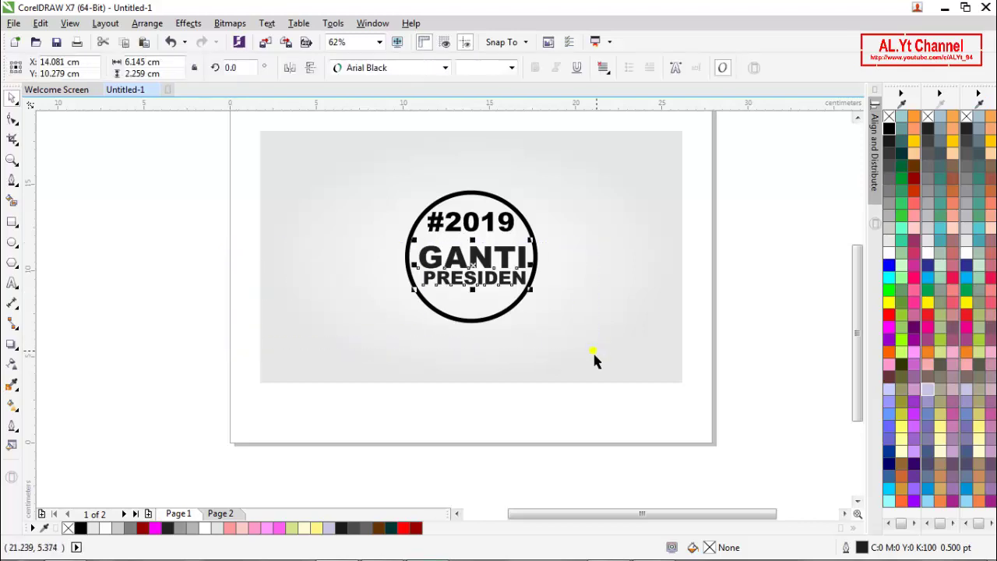
pyautogui.rightClick(486, 278)
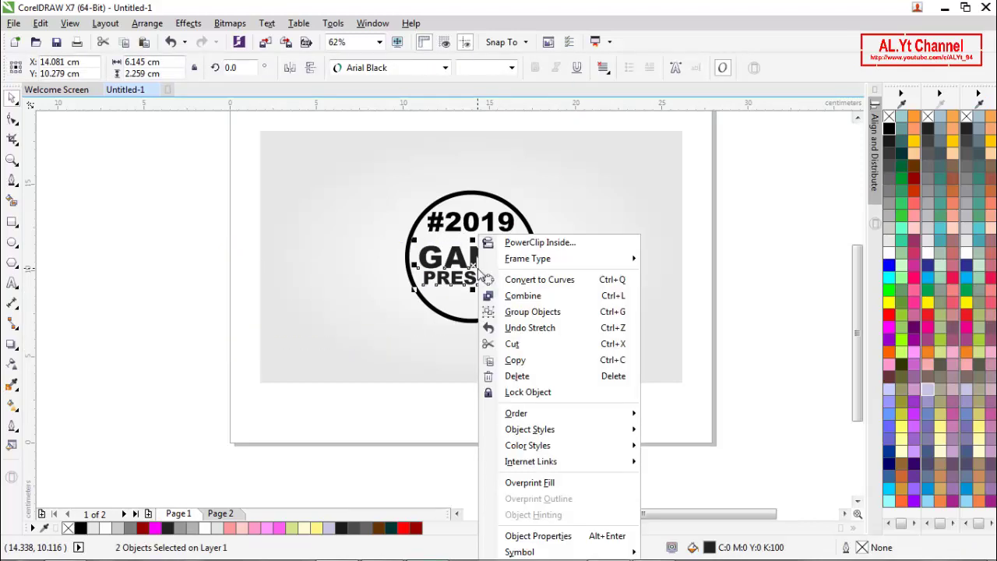
pyautogui.click(527, 311)
pyautogui.moveTo(474, 263); pyautogui.dragTo(631, 262)
pyautogui.click(707, 252)
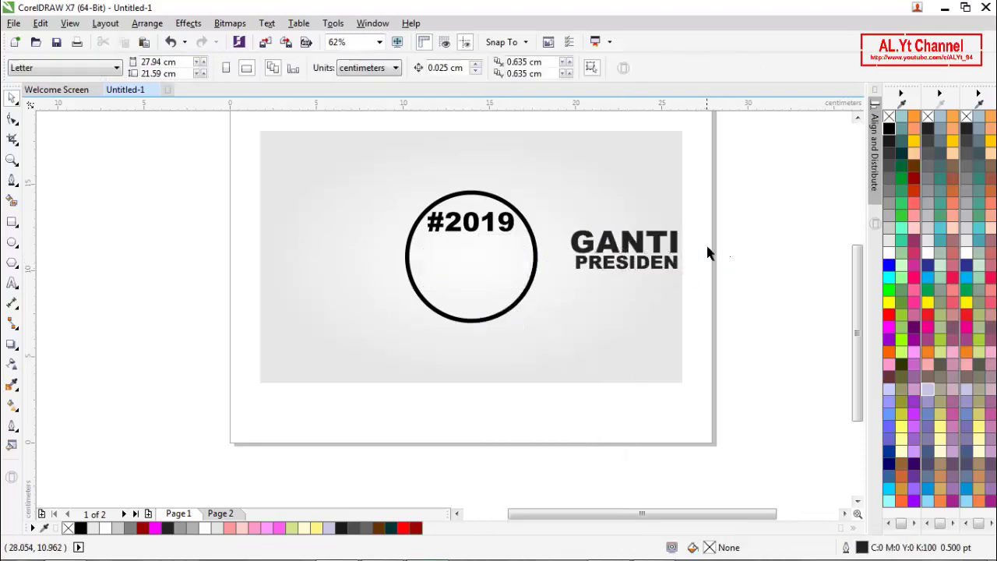
# - Fill the "GANTI PRESIDEN" group with white
pyautogui.click(653, 257)
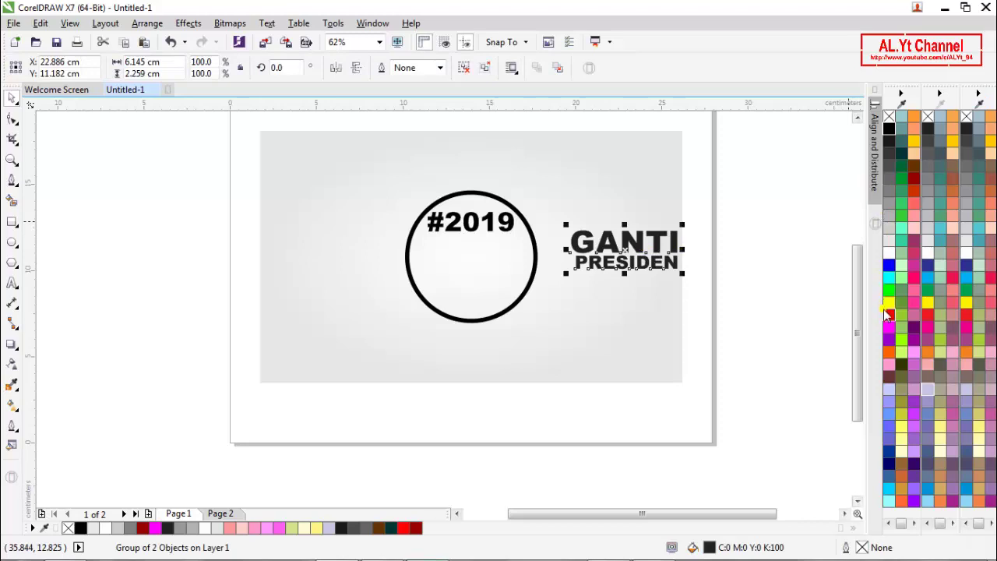
pyautogui.click(887, 253)
pyautogui.click(684, 282)
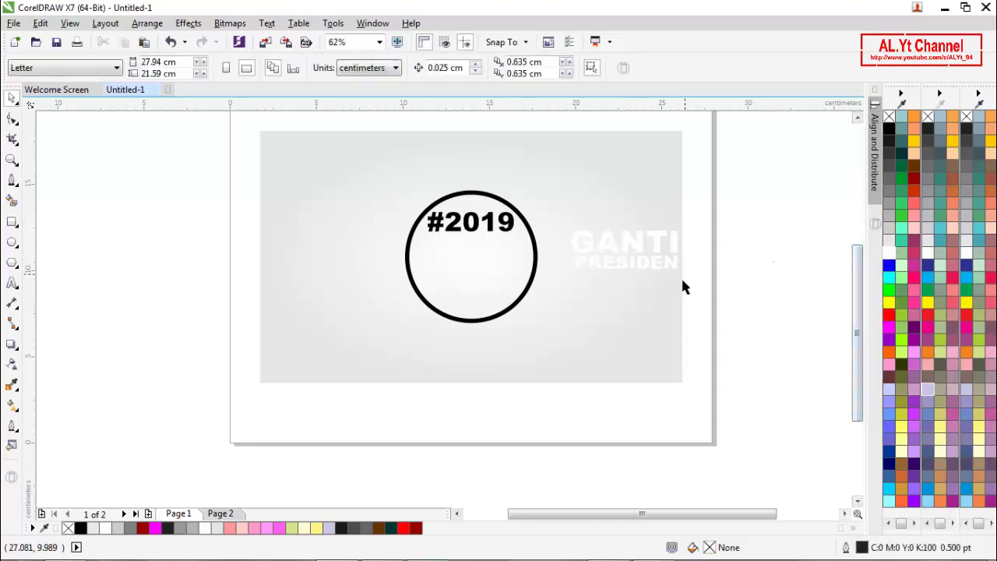
# - Unlock the light gray gradient background rectangle and select it
pyautogui.click(653, 327)
pyautogui.rightClick(652, 327)
pyautogui.click(672, 326)
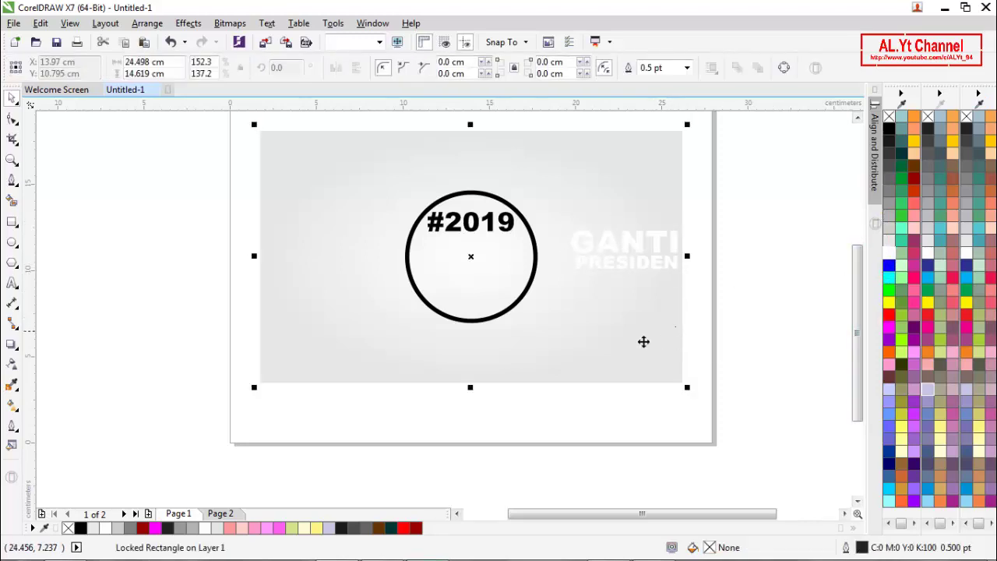
pyautogui.click(643, 340)
# - Fill the background rectangle with dark red (#990000)
pyautogui.click(890, 154)
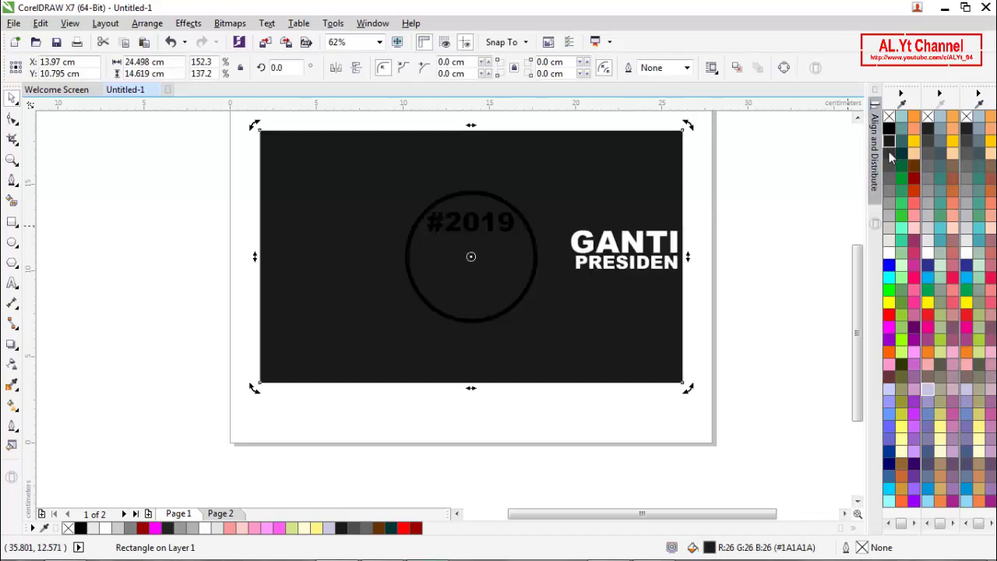
pyautogui.click(912, 179)
pyautogui.click(790, 245)
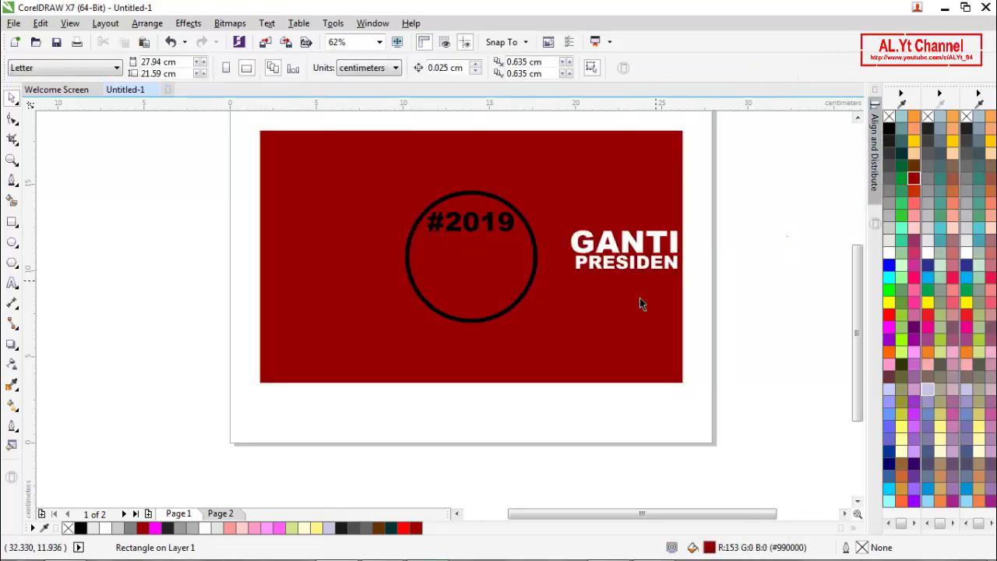
# - Change the background rectangle's fill to black
pyautogui.click(641, 301)
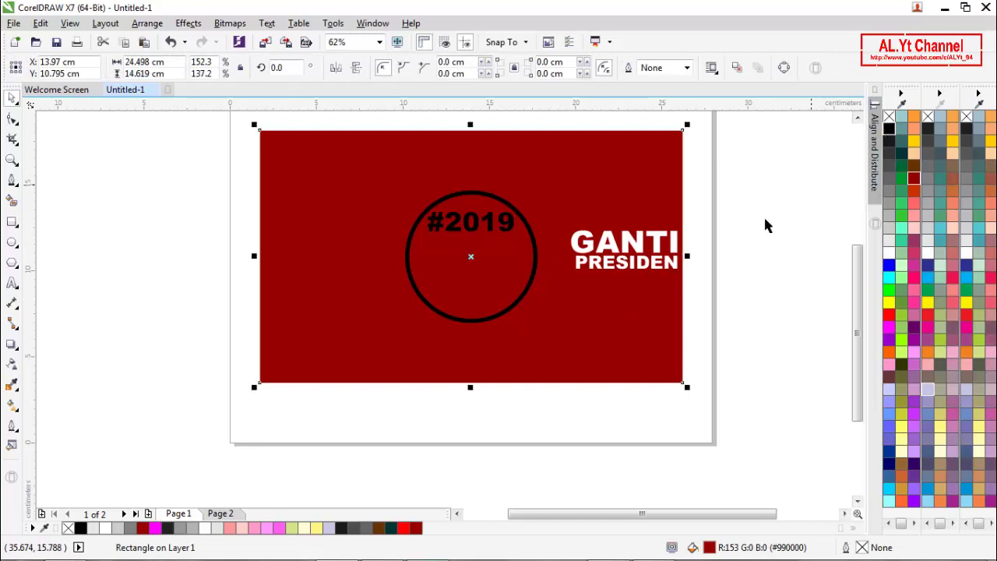
pyautogui.hotkey('ctrl', 'z')
pyautogui.click(757, 227)
# - Select the "#2019" text on the black background and fill it with white
pyautogui.click(505, 238)
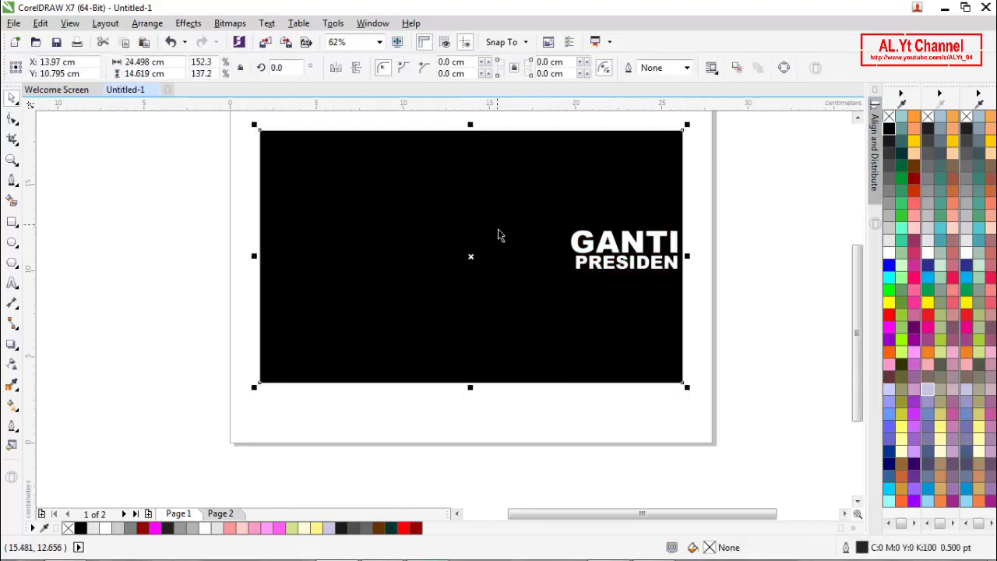
pyautogui.click(480, 229)
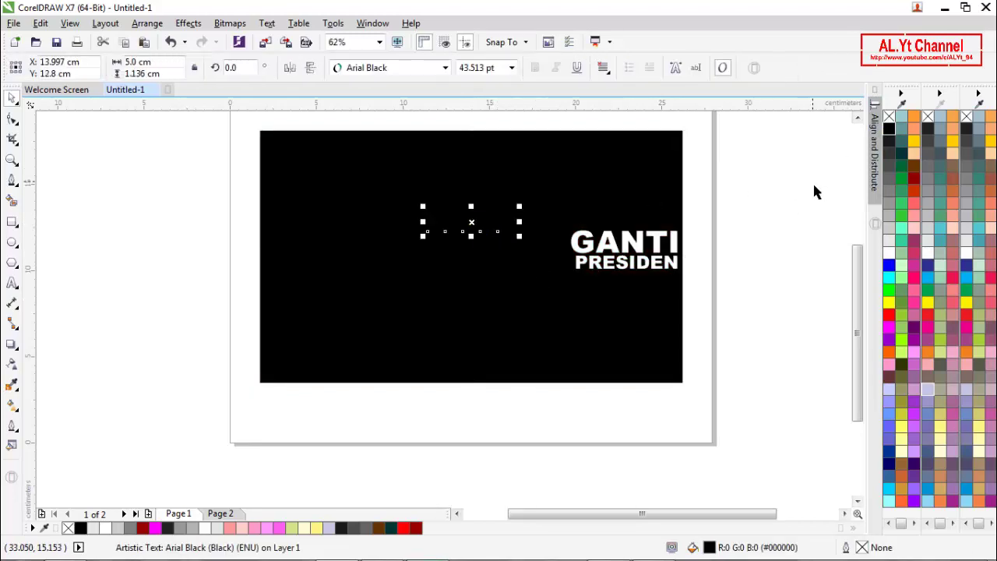
pyautogui.click(889, 253)
pyautogui.click(751, 272)
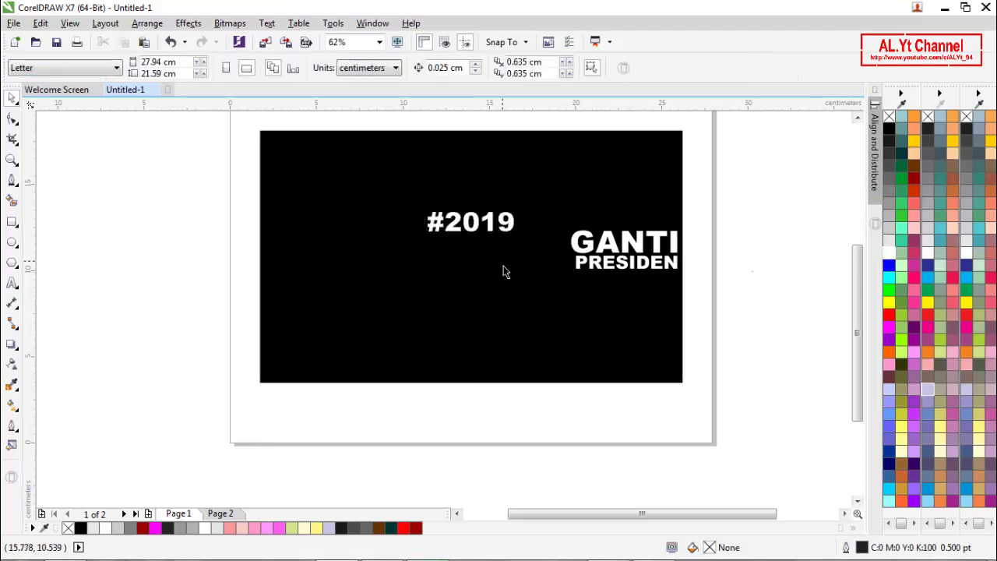
# - Change the background rectangle's fill from black to white
pyautogui.click(503, 266)
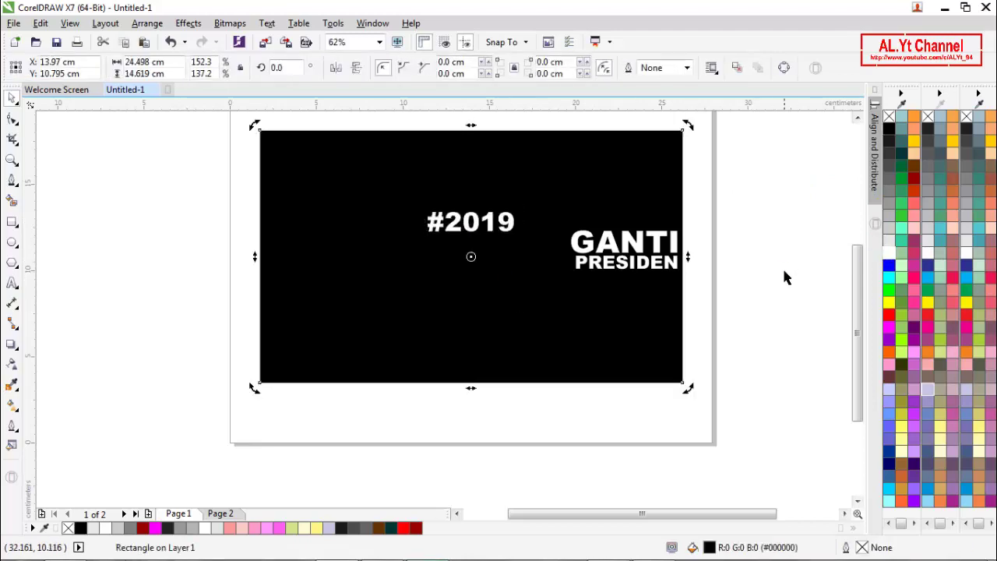
pyautogui.click(721, 275)
pyautogui.click(479, 304)
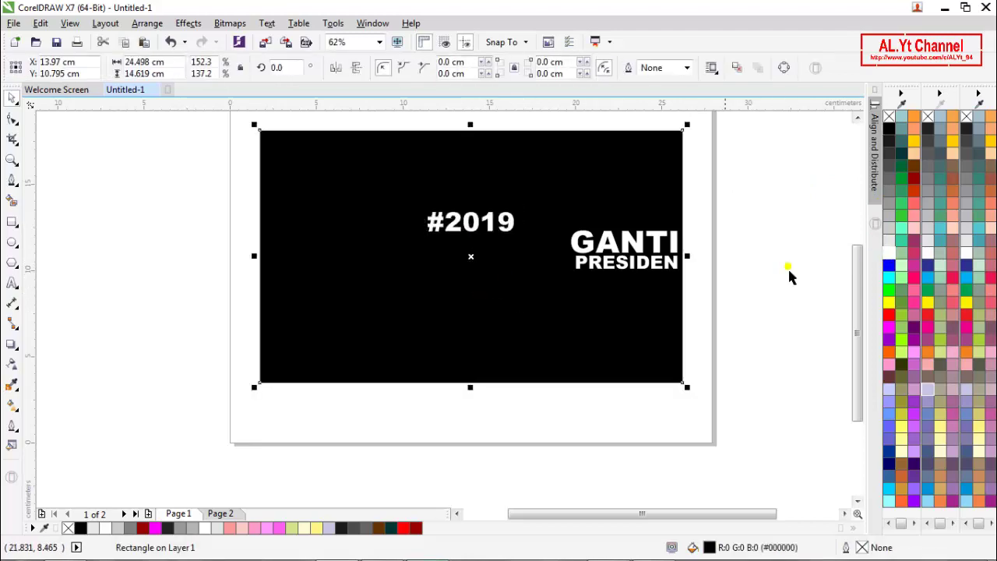
pyautogui.click(888, 254)
pyautogui.click(745, 282)
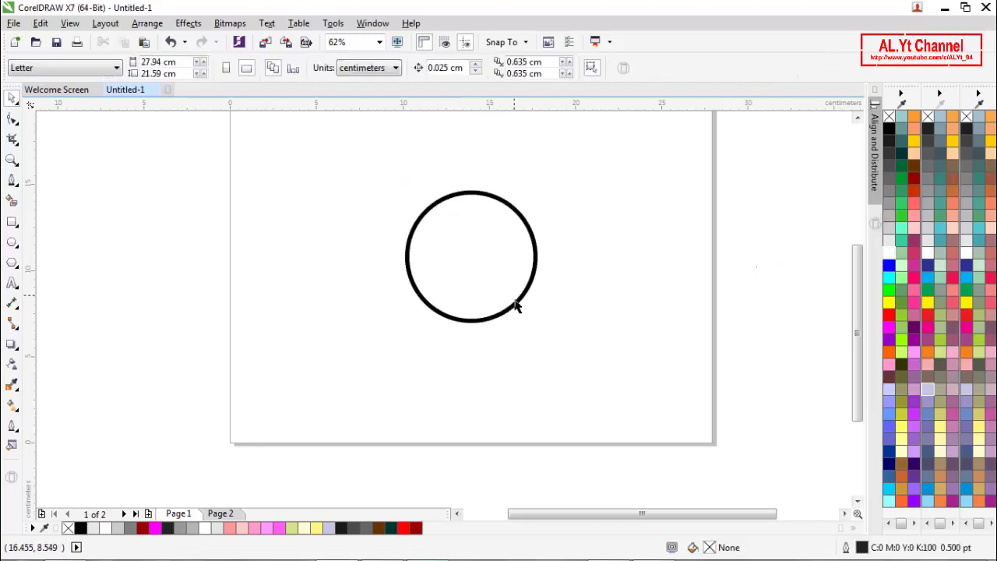
# - Select the black ring and recolour it white
pyautogui.click(520, 310)
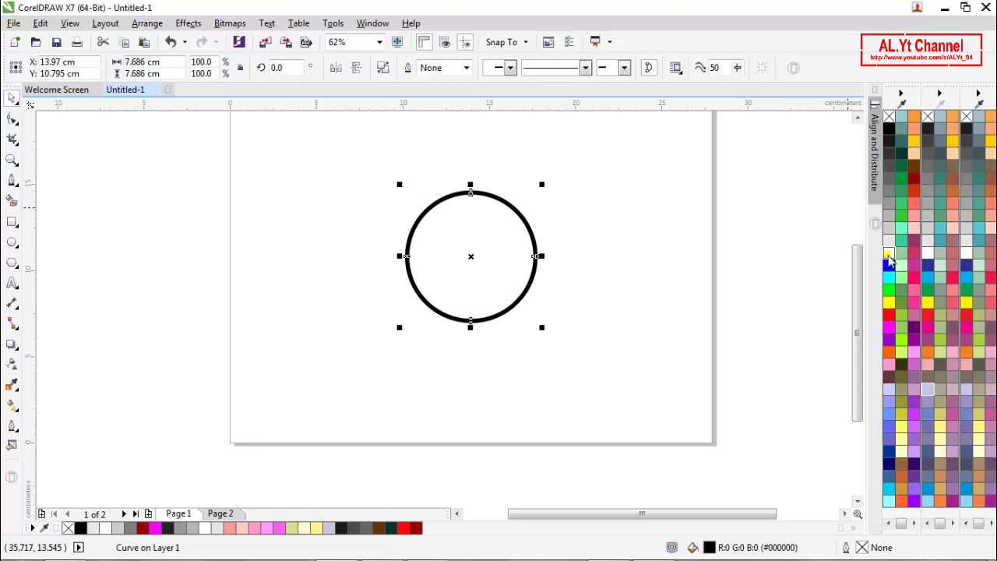
pyautogui.rightClick(889, 253)
pyautogui.click(752, 335)
# - Fill the background rectangle around the ring with black
pyautogui.click(590, 342)
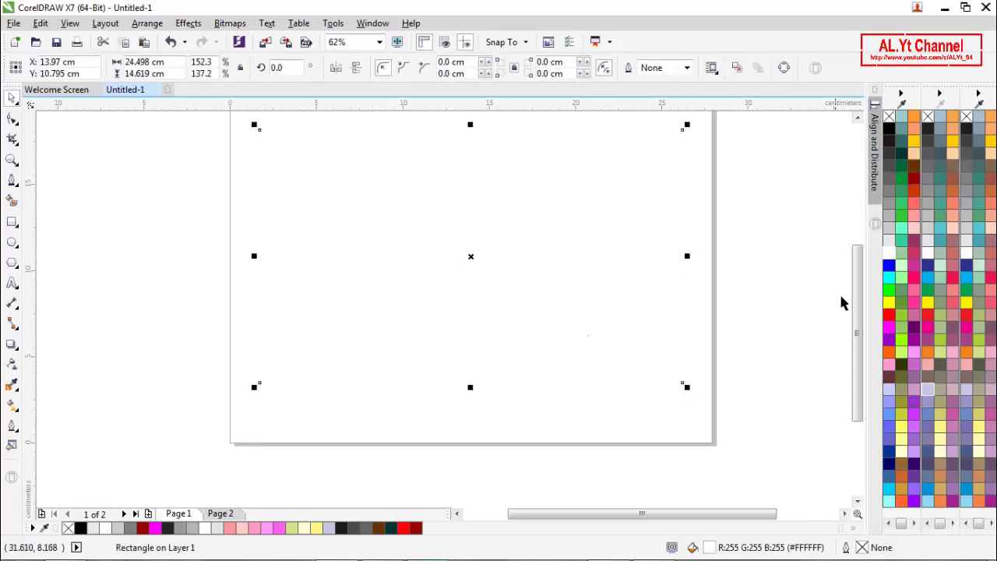
pyautogui.click(888, 130)
pyautogui.click(778, 208)
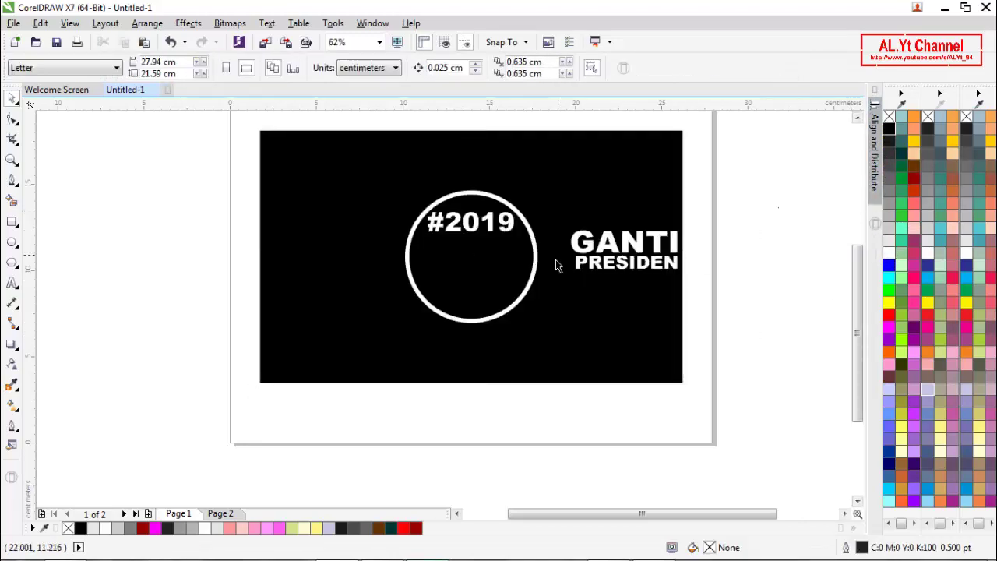
# - Move the grouped "GANTI PRESIDEN" text into the ring, beneath "#2019"
pyautogui.scroll(1, 507, 255)
pyautogui.scroll(-1, 507, 255)
pyautogui.moveTo(706, 218); pyautogui.dragTo(558, 311)
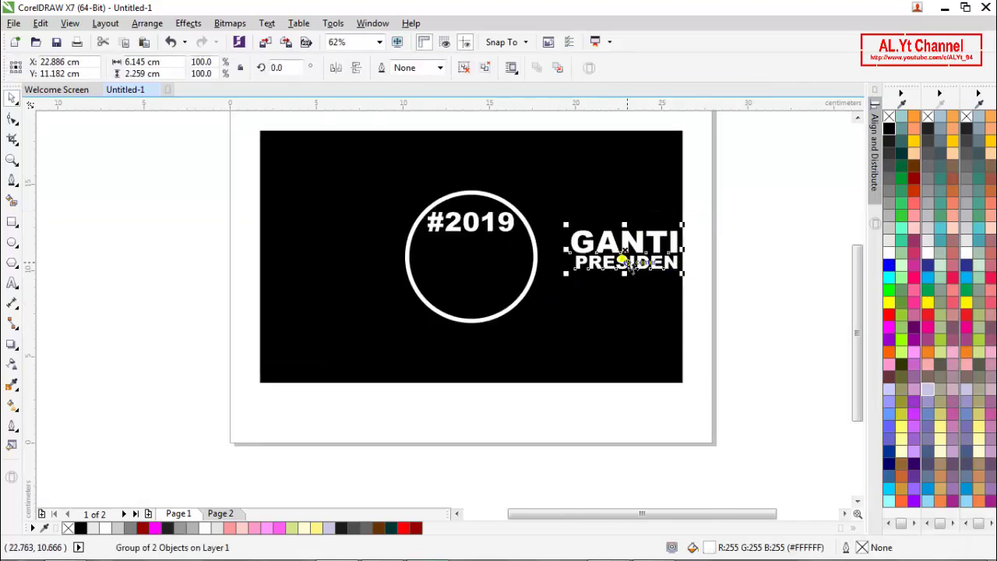
pyautogui.moveTo(630, 249); pyautogui.dragTo(455, 267)
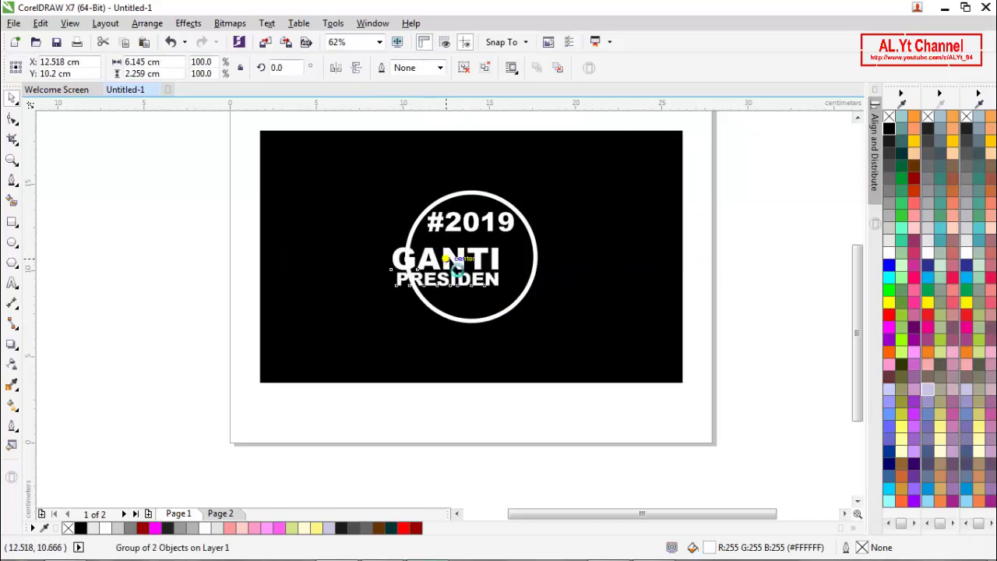
pyautogui.click(768, 229)
# - Shift the "GANTI PRESIDEN" group nearer the ring's centre and enlarge it proportionally to about 109.9%, about 6.75 cm wide
pyautogui.scroll(2, 485, 267)
pyautogui.moveTo(471, 270); pyautogui.dragTo(512, 264)
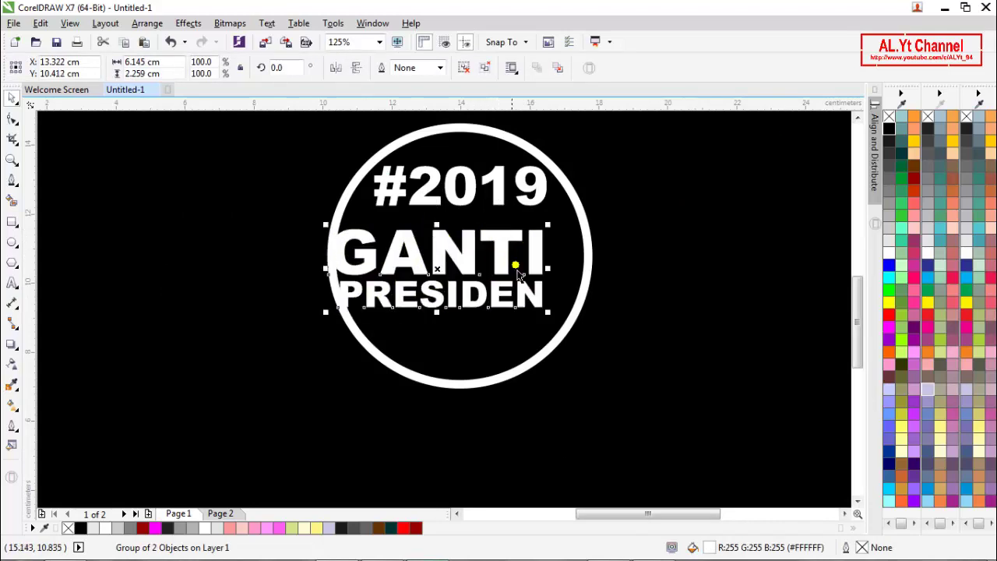
pyautogui.moveTo(553, 318); pyautogui.dragTo(578, 334)
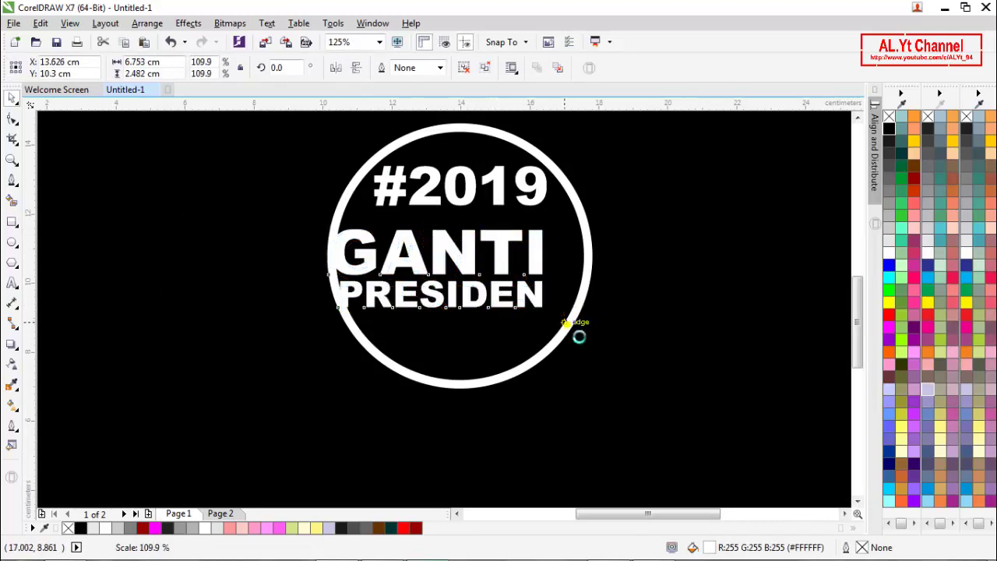
pyautogui.scroll(-2, 539, 270)
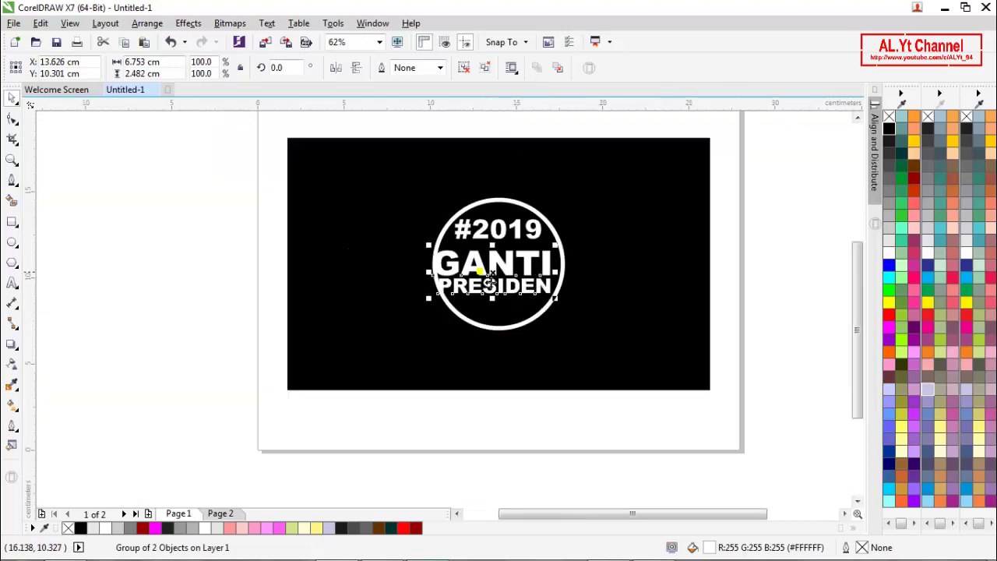
pyautogui.click(220, 273)
# - Draw a rectangle around the "GANTI PRESIDEN" text and narrow it to about 7.9 by 3.4 cm
pyautogui.scroll(2, 550, 265)
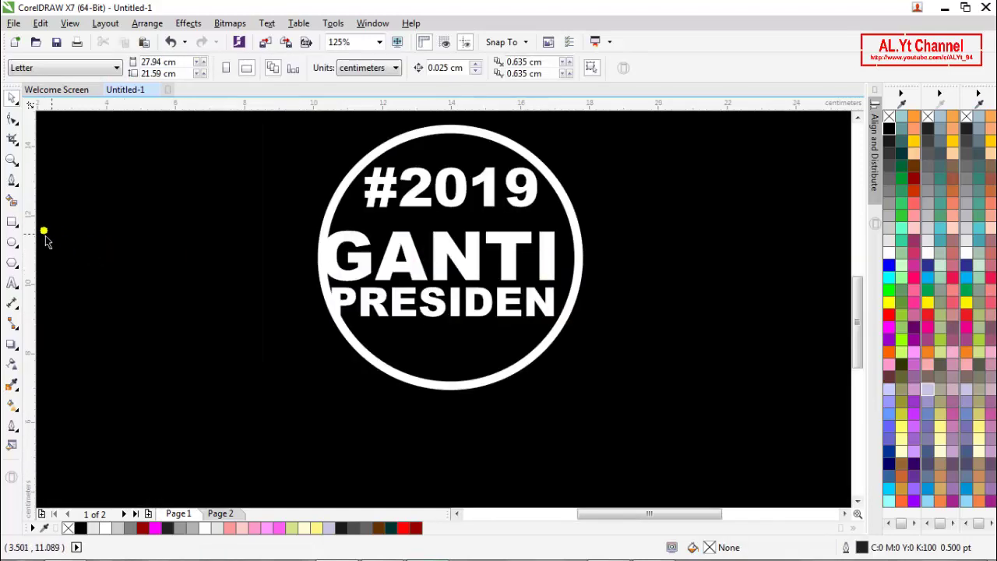
pyautogui.click(13, 222)
pyautogui.moveTo(265, 225); pyautogui.dragTo(577, 341)
pyautogui.press('space')
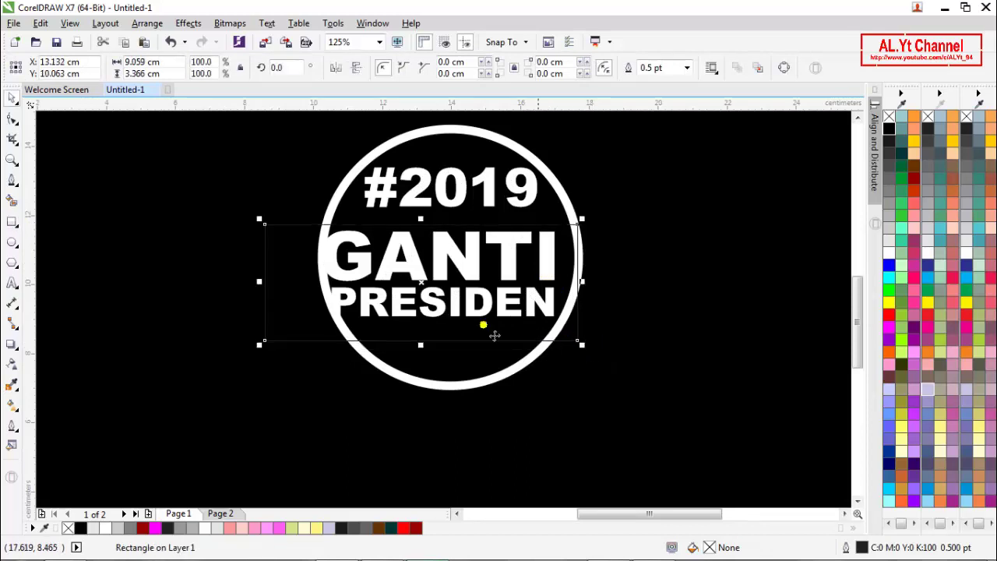
pyautogui.moveTo(270, 291)
pyautogui.mouseDown()
pyautogui.moveTo(298, 285)
pyautogui.moveTo(282, 284)
pyautogui.mouseUp()
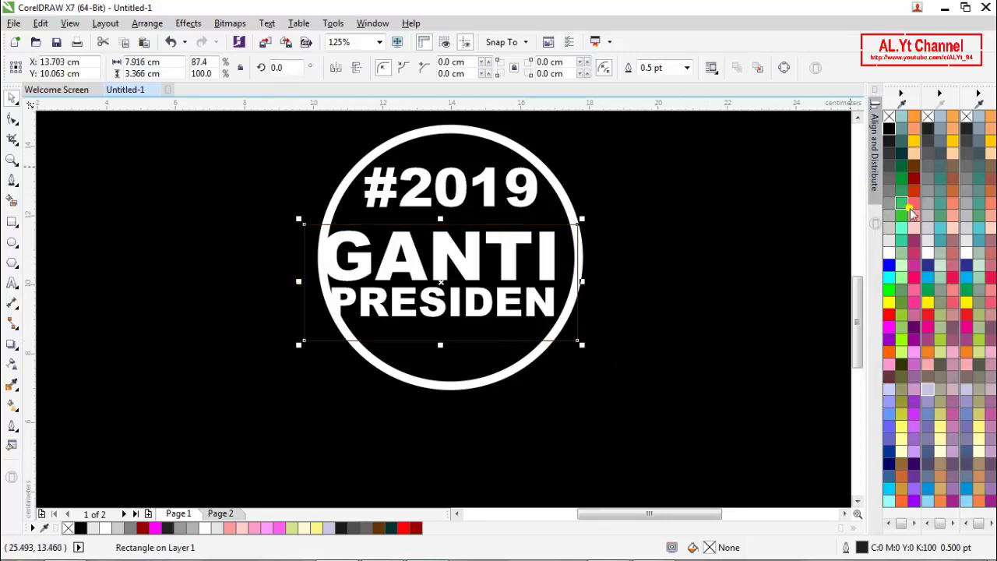
# - Fill the new rectangle with the slightly darkened red #DC0000 and remove its outline
pyautogui.click(889, 318)
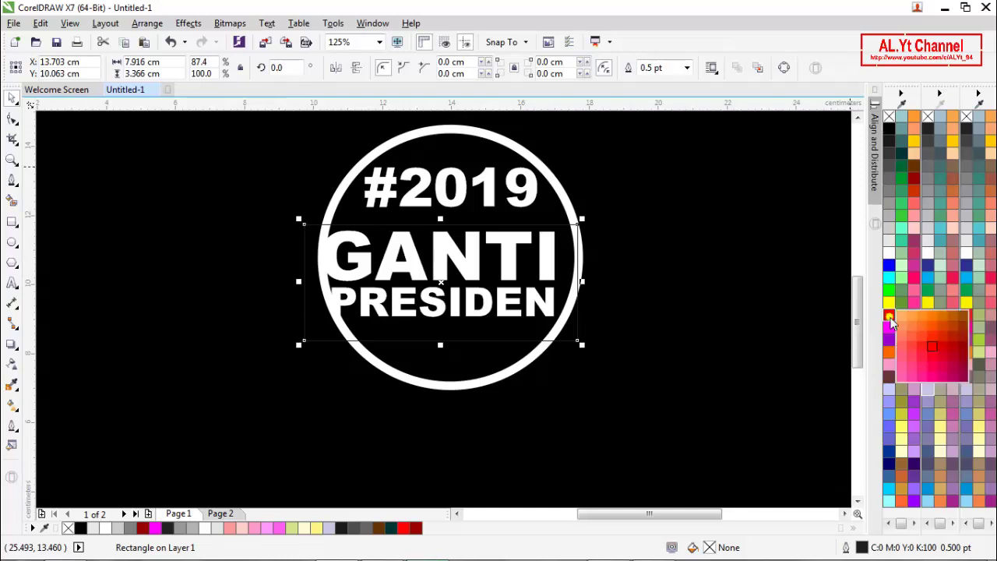
pyautogui.click(962, 348)
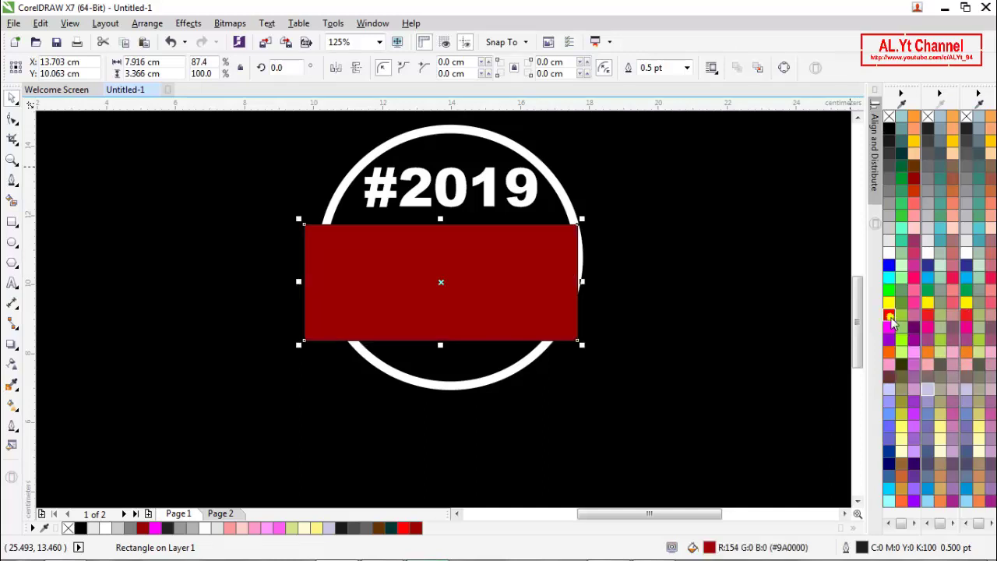
pyautogui.click(890, 318)
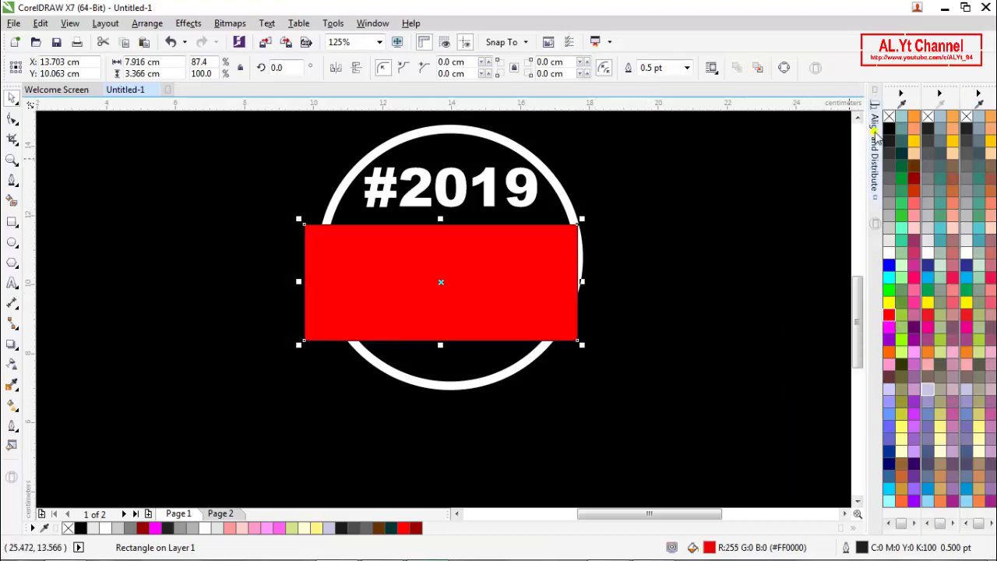
pyautogui.rightClick(888, 116)
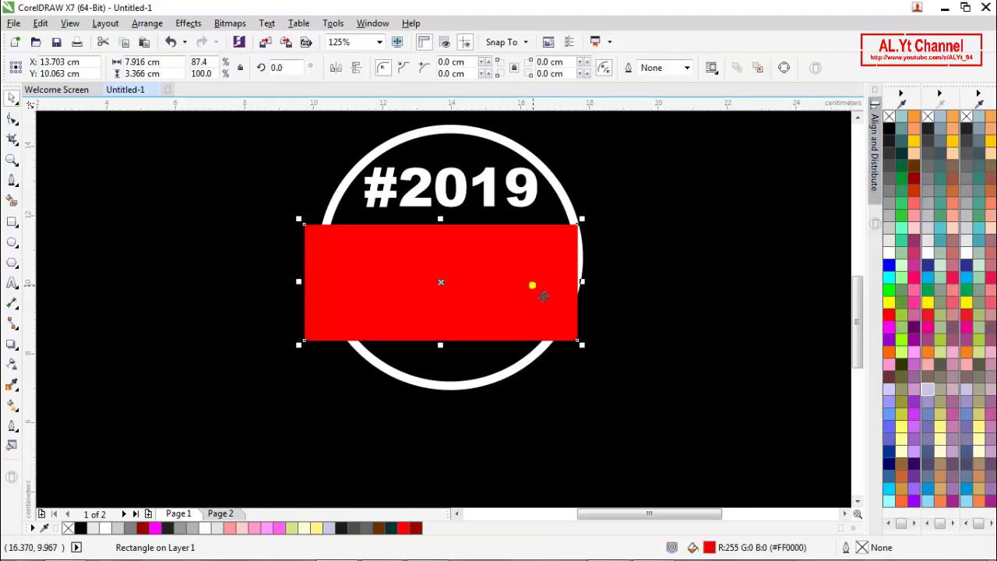
pyautogui.click(889, 316)
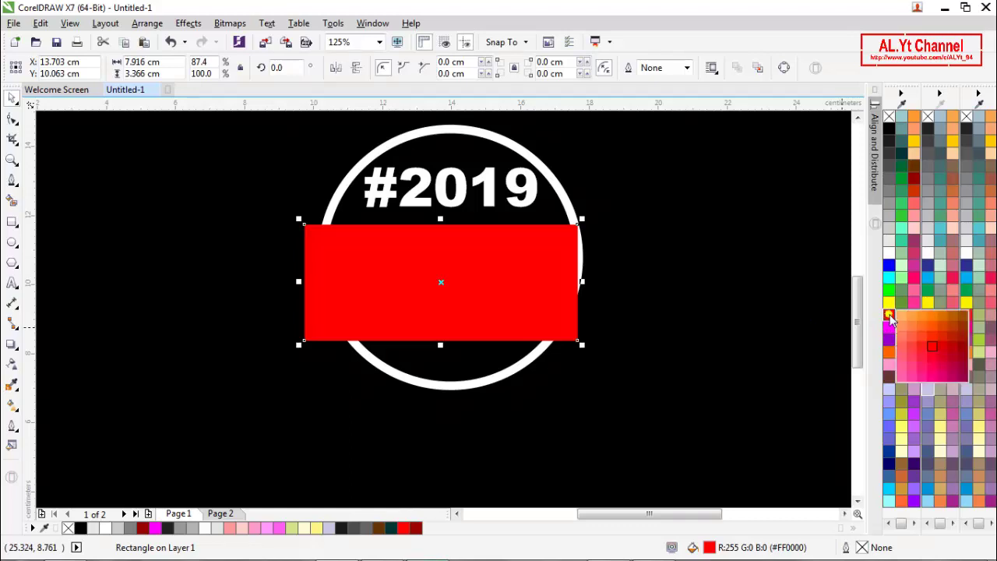
pyautogui.click(943, 350)
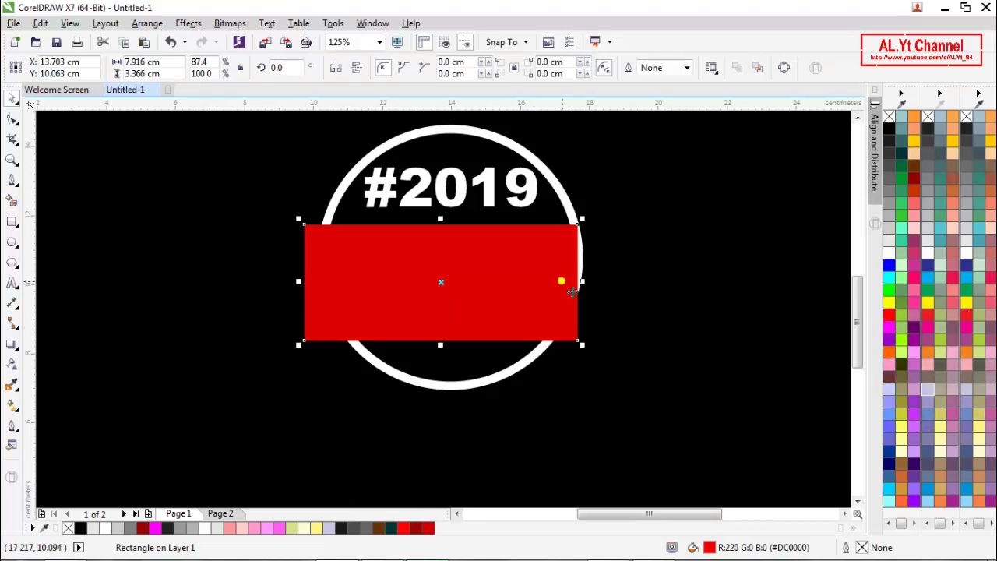
# - Reorder the red rectangle to sit directly in front of the white ring, behind the "GANTI PRESIDEN" text
pyautogui.rightClick(547, 283)
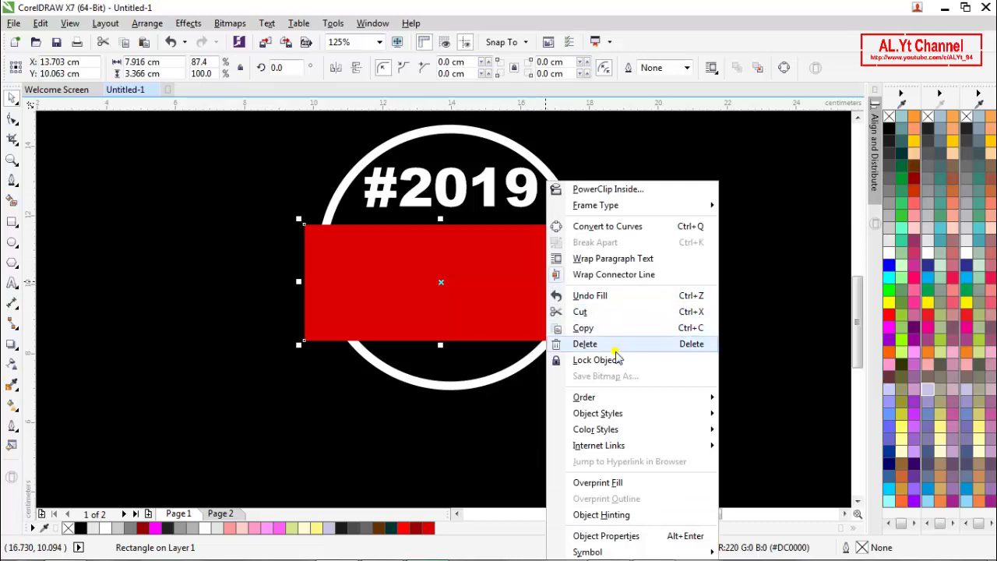
pyautogui.moveTo(627, 399)
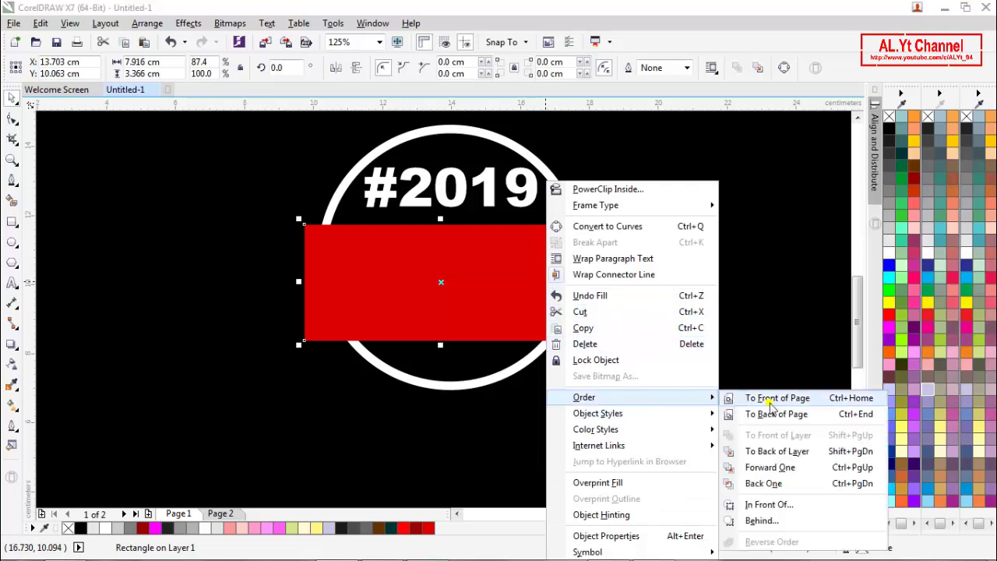
pyautogui.click(740, 503)
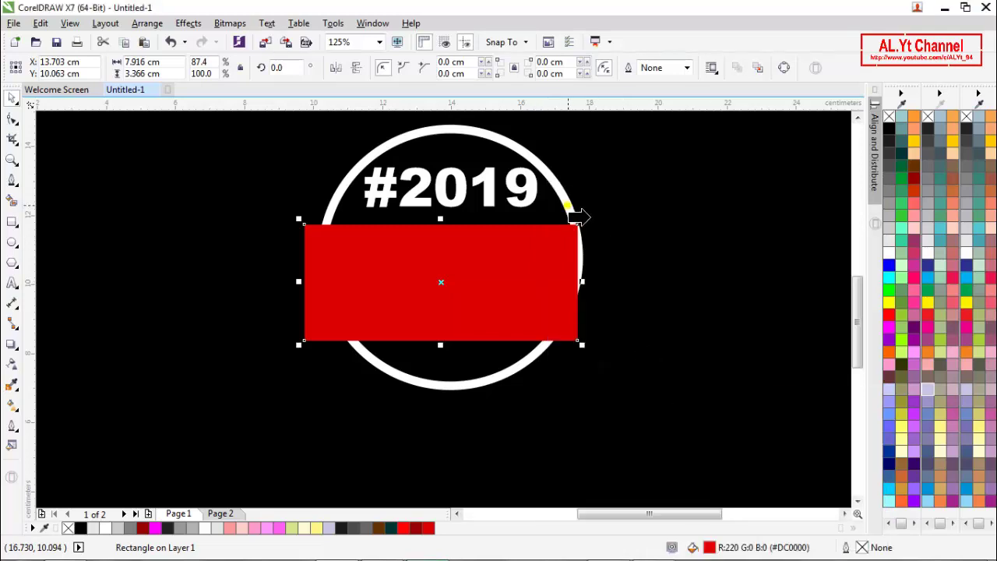
pyautogui.click(572, 216)
pyautogui.scroll(-2, 581, 236)
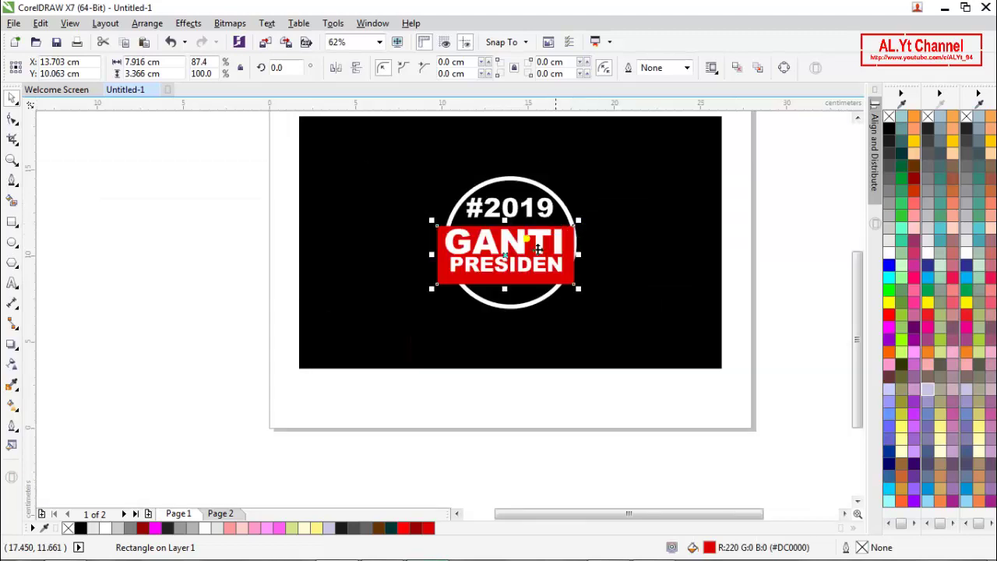
pyautogui.click(211, 289)
# - Tighten the red rectangle around the "GANTI PRESIDEN" text to about 7.16 by 2.92 cm
pyautogui.scroll(2, 542, 228)
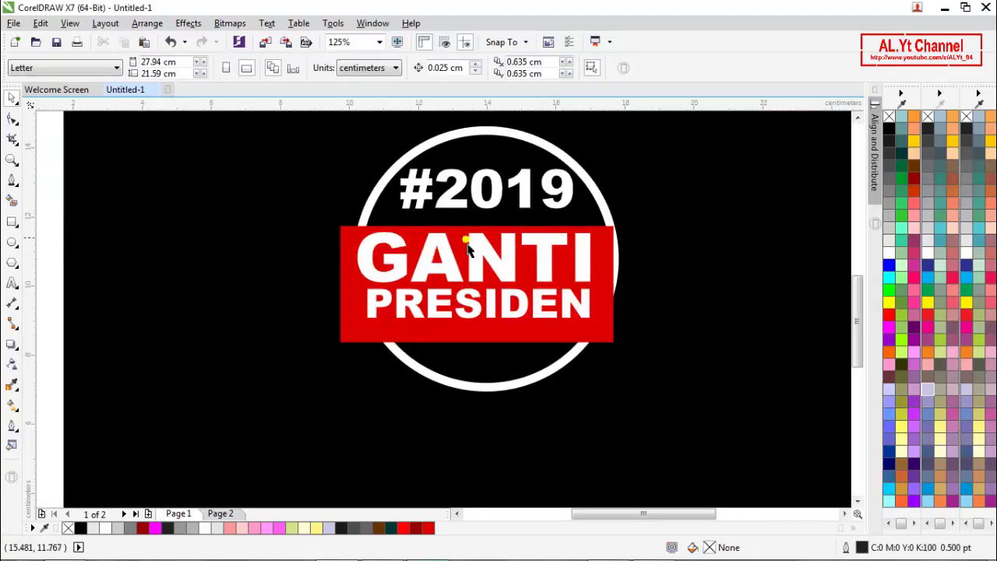
pyautogui.click(349, 296)
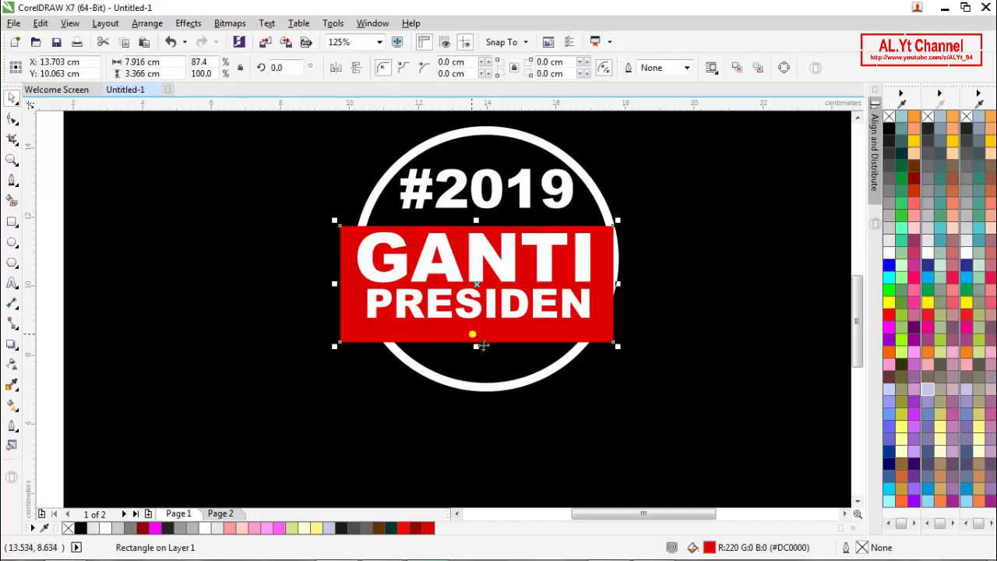
pyautogui.moveTo(483, 346)
pyautogui.mouseDown()
pyautogui.moveTo(483, 330)
pyautogui.moveTo(498, 332)
pyautogui.mouseUp()
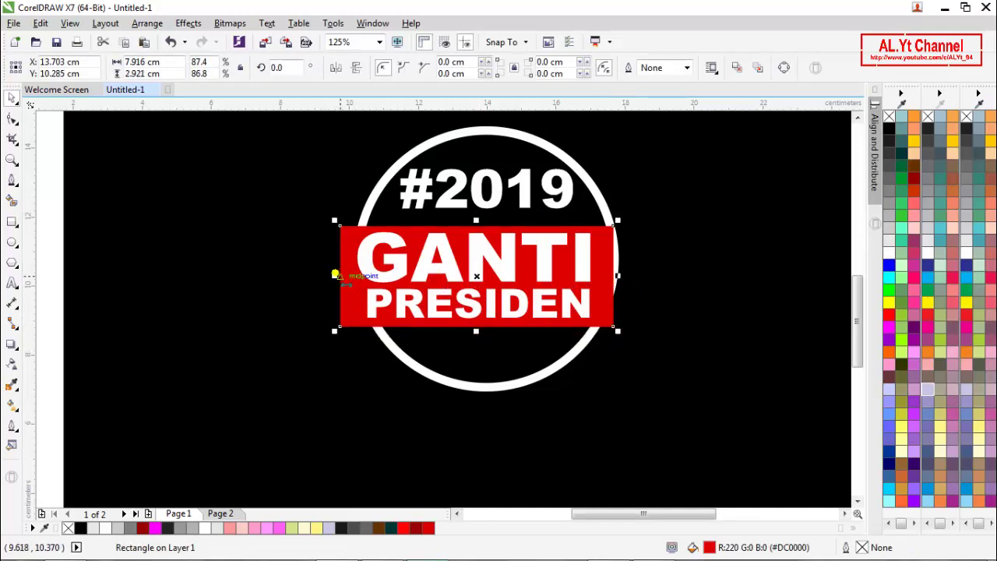
pyautogui.moveTo(335, 275); pyautogui.dragTo(349, 274)
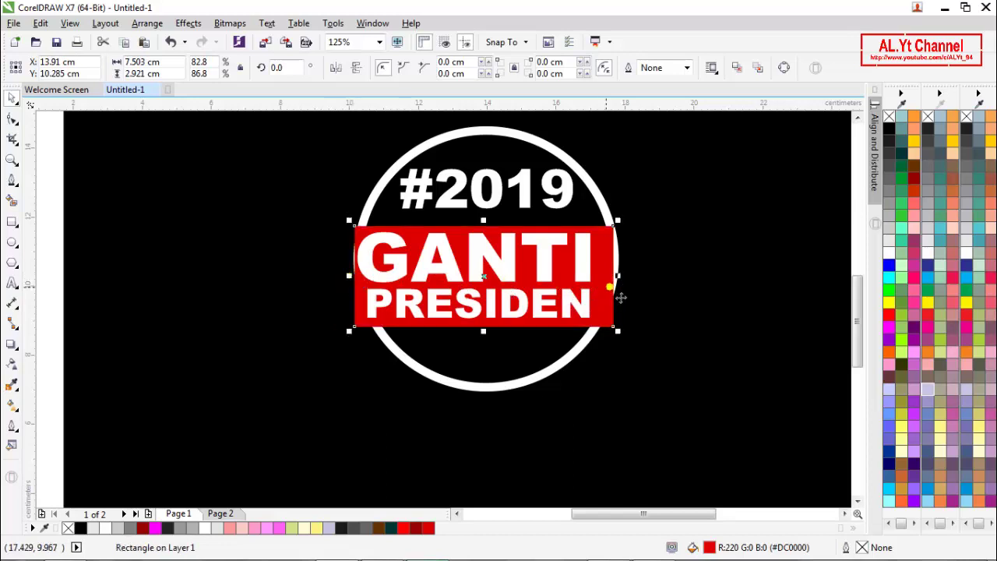
pyautogui.moveTo(630, 289); pyautogui.dragTo(608, 312)
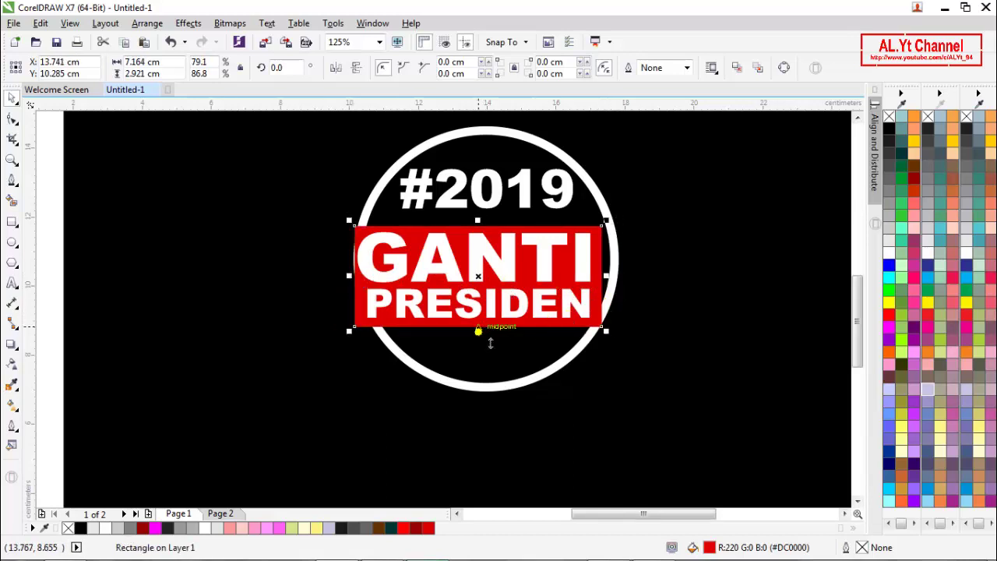
pyautogui.moveTo(490, 343); pyautogui.dragTo(480, 343)
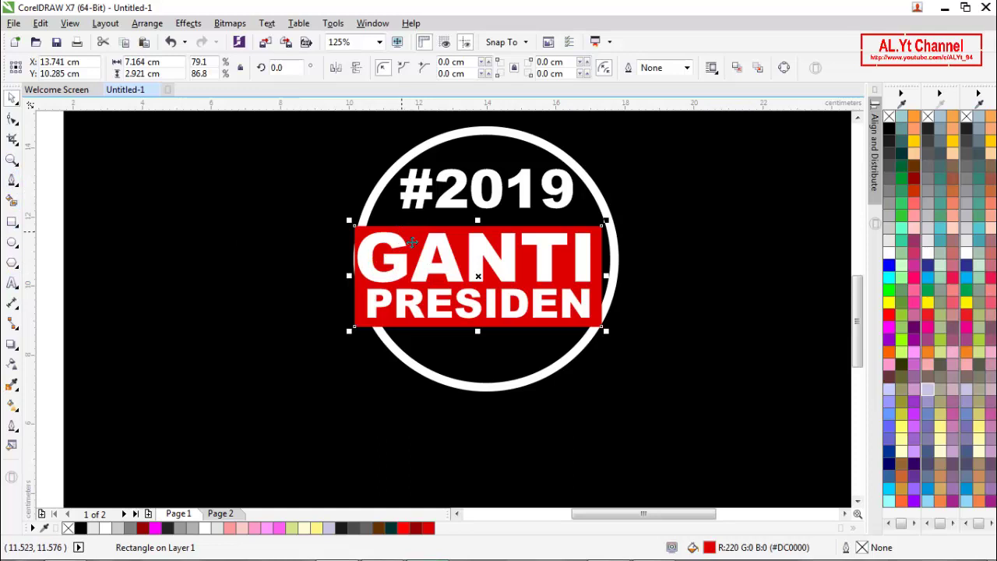
# - Convert the red rectangle to curves and pull its lower-left node slightly outward with the Shape tool
pyautogui.rightClick(409, 240)
pyautogui.click(436, 227)
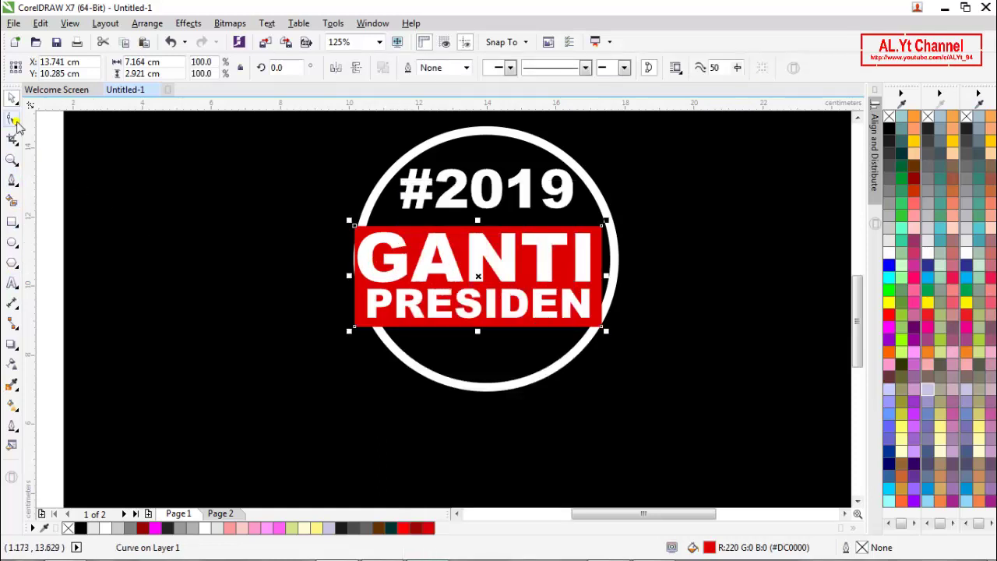
pyautogui.click(12, 120)
pyautogui.scroll(2, 359, 324)
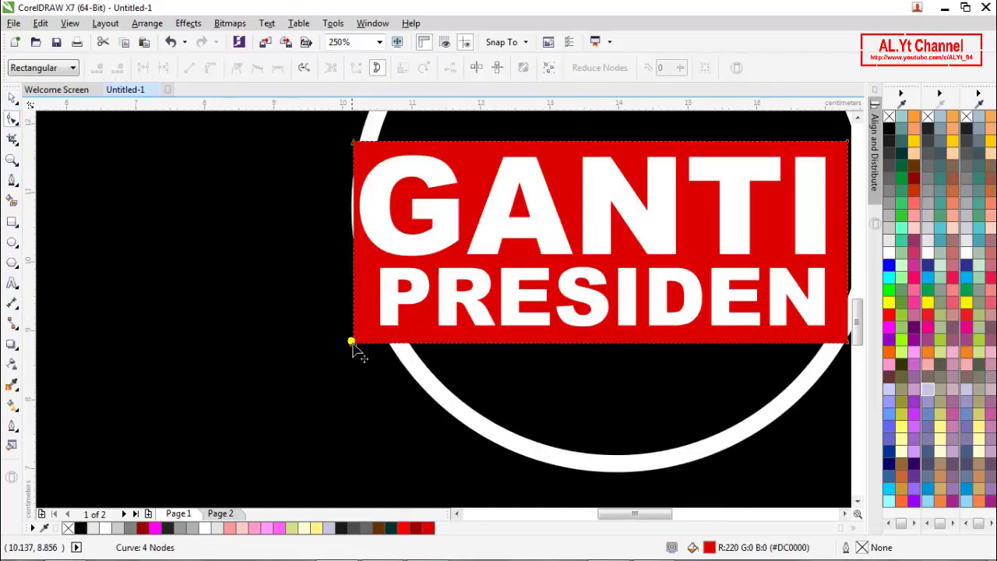
pyautogui.moveTo(352, 342); pyautogui.dragTo(336, 343)
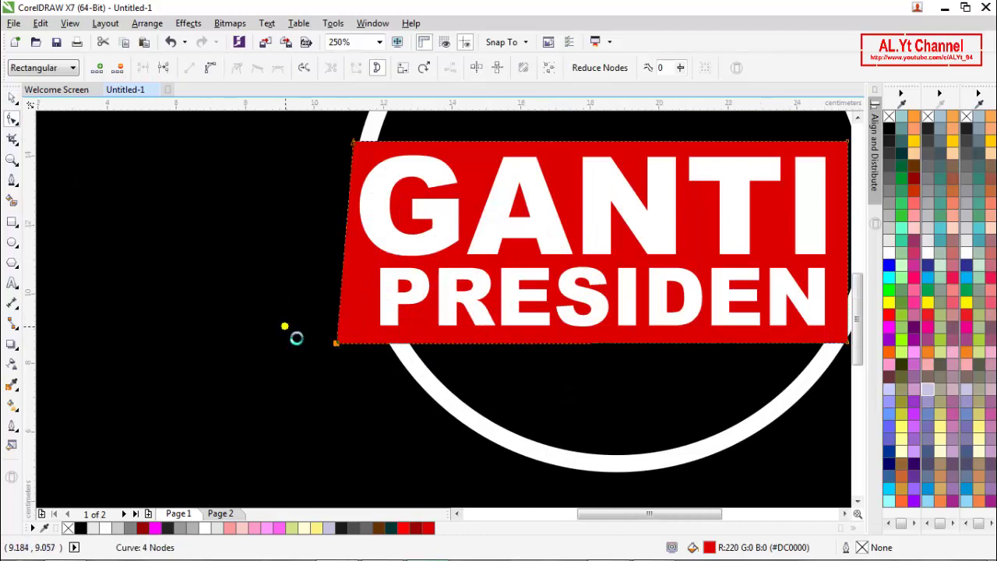
# - Pull the red shape's lower-right node outward and down, and raise its lower-left node slightly for a slanted bottom edge
pyautogui.scroll(-2, 285, 326)
pyautogui.scroll(2, 537, 327)
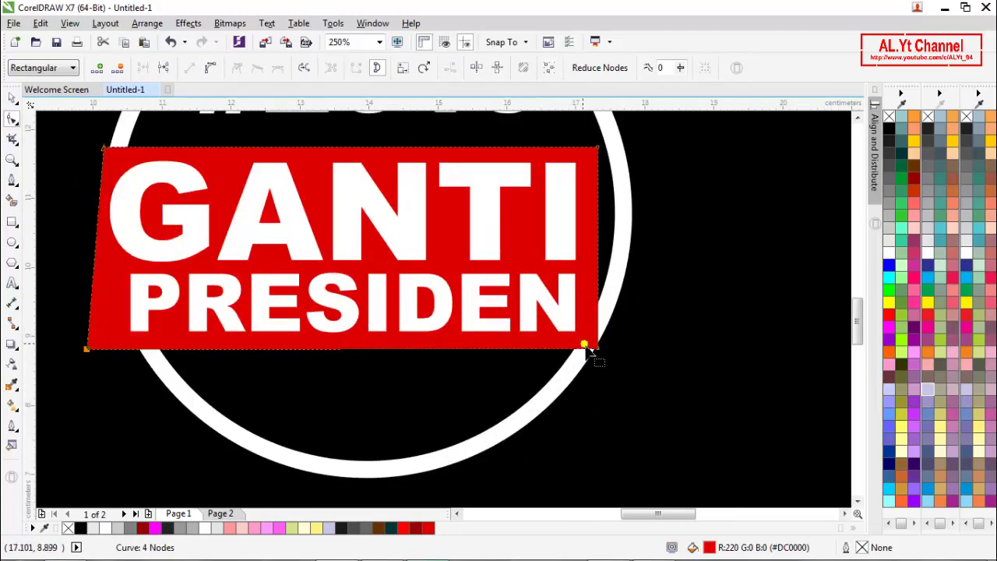
pyautogui.moveTo(598, 351); pyautogui.dragTo(605, 359)
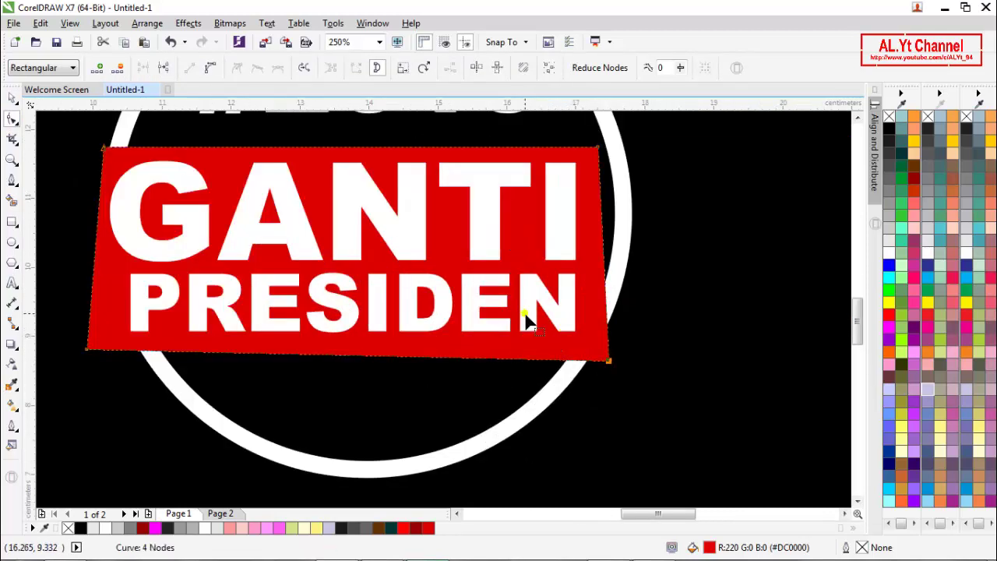
pyautogui.scroll(-2, 527, 318)
pyautogui.scroll(2, 304, 341)
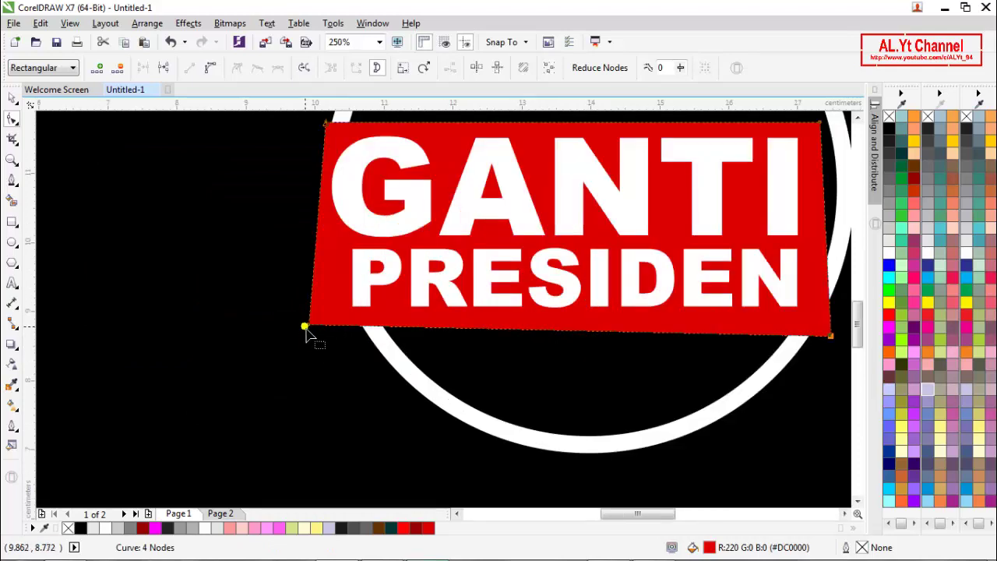
pyautogui.moveTo(308, 327); pyautogui.dragTo(303, 324)
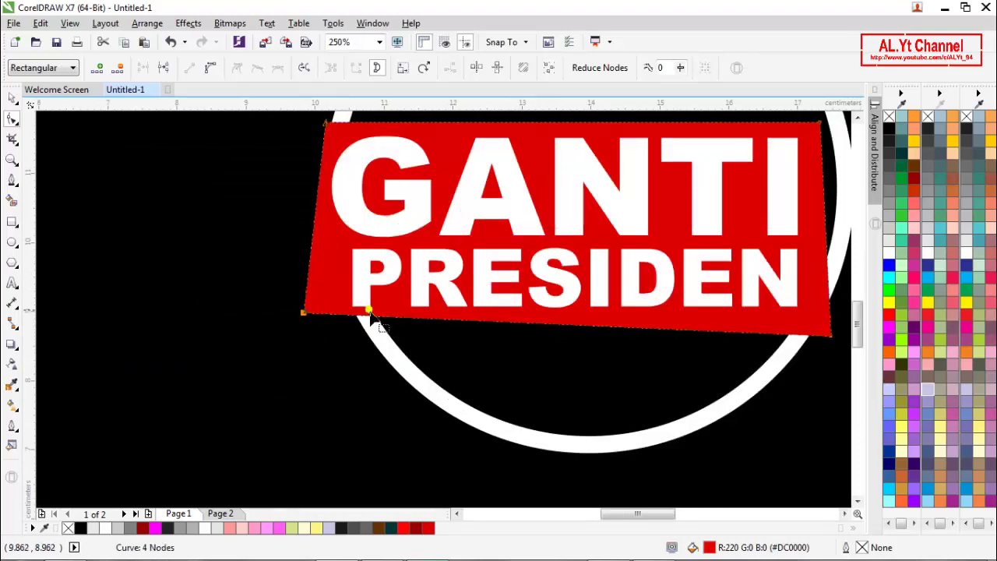
pyautogui.scroll(-2, 397, 316)
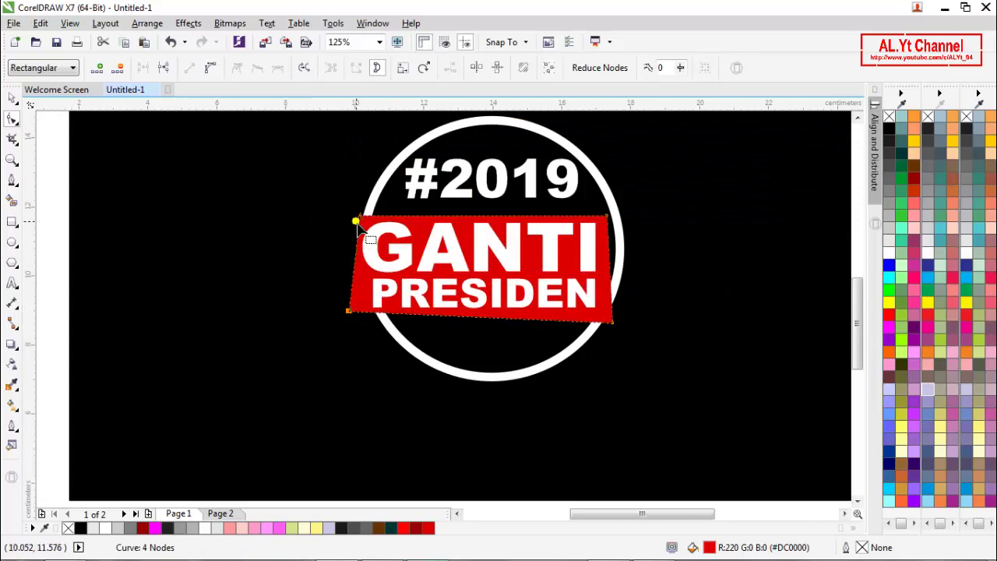
pyautogui.click(14, 100)
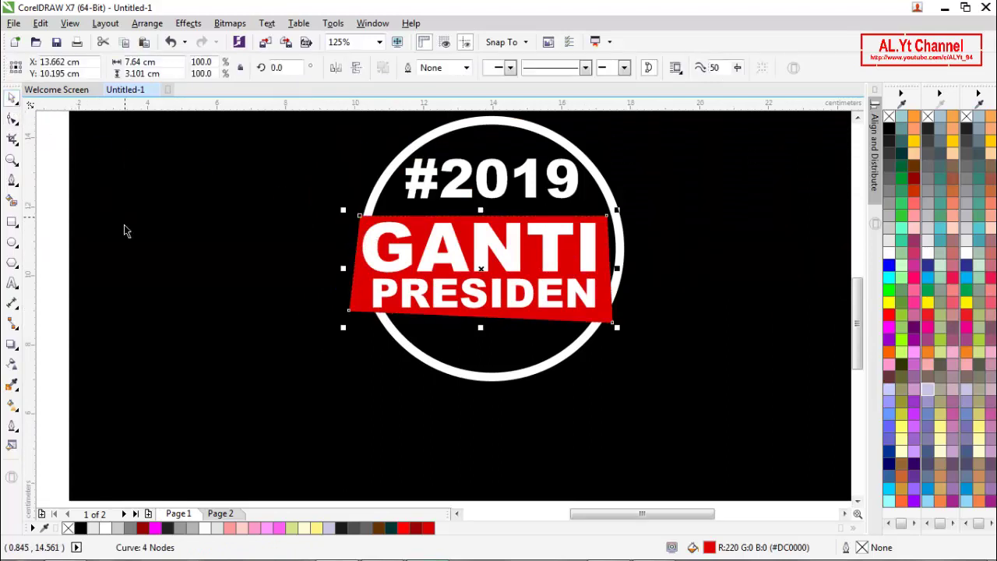
# - Recolor the slanted banner behind "GANTI PRESIDEN" to pure red, R:255 G:0 B:0
pyautogui.click(60, 257)
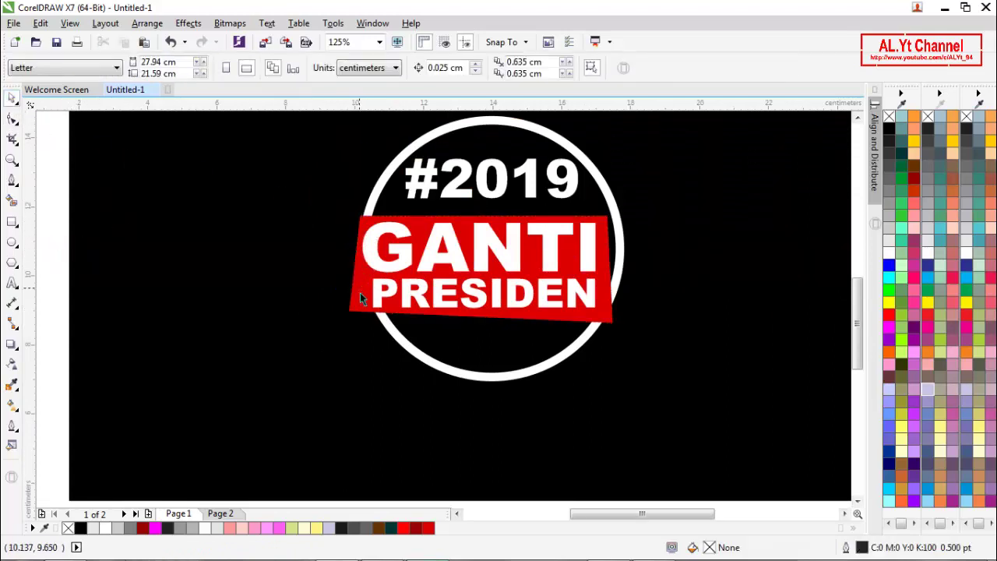
pyautogui.click(360, 292)
pyautogui.click(888, 316)
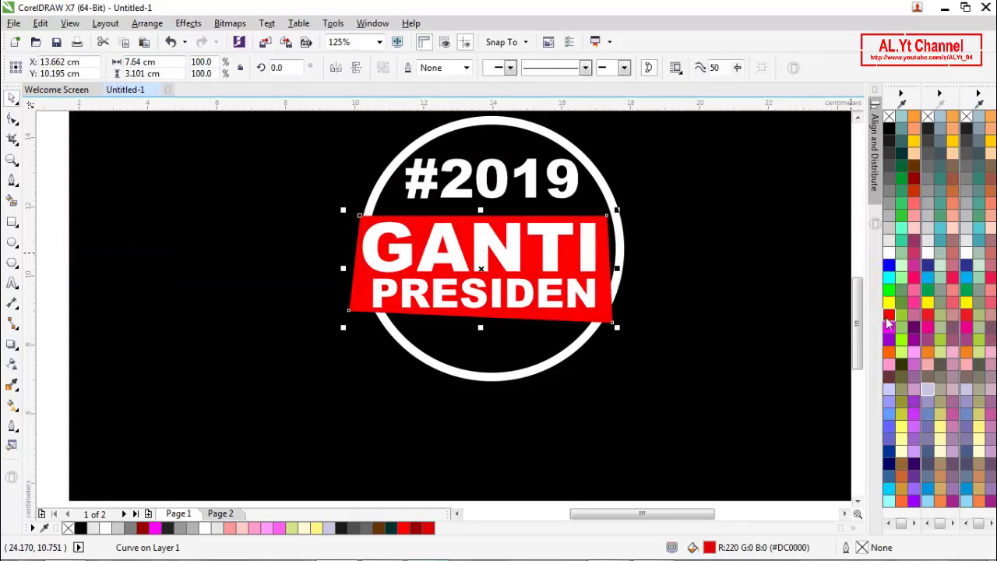
pyautogui.scroll(-1, 636, 272)
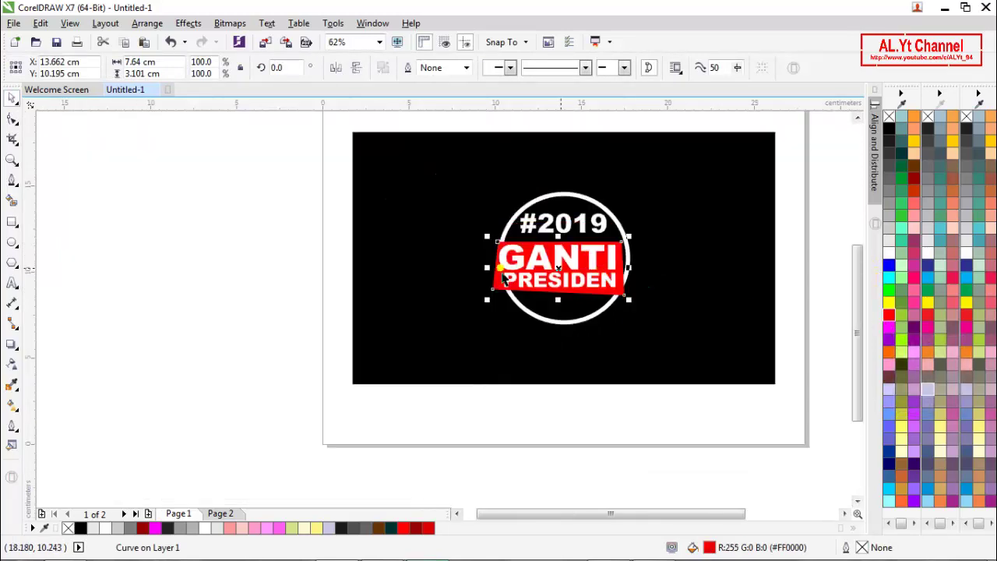
pyautogui.click(258, 281)
pyautogui.scroll(1, 601, 287)
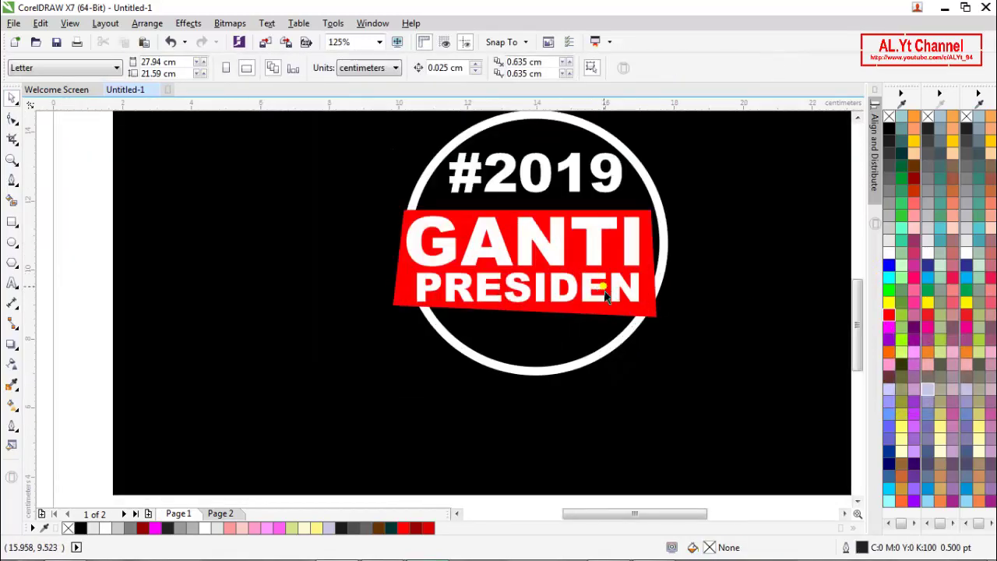
# - Scale the red banner and its "GANTI PRESIDEN" text together to about 7.3 by 2.97 cm and group them
pyautogui.moveTo(144, 215); pyautogui.dragTo(741, 377)
pyautogui.moveTo(661, 323); pyautogui.dragTo(651, 313)
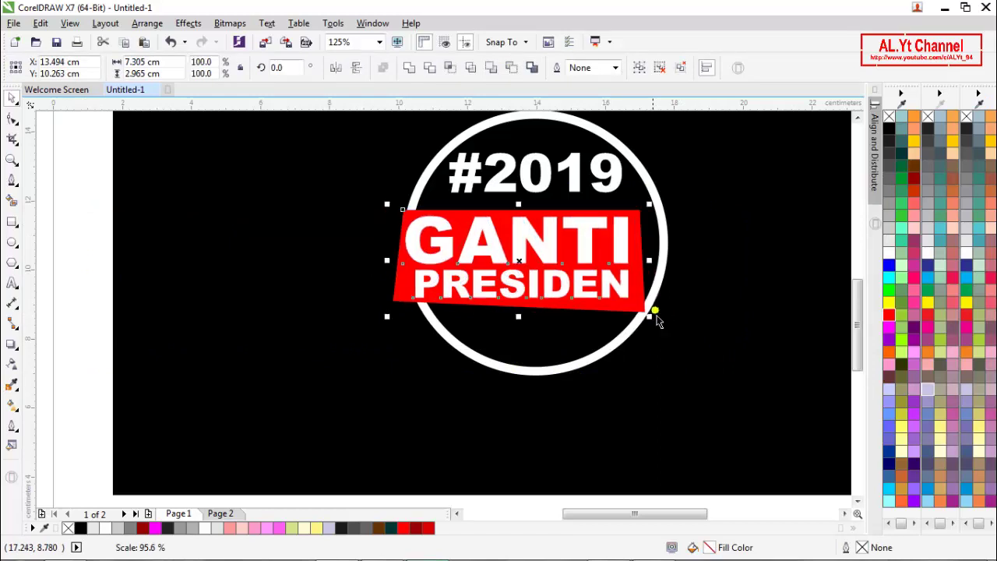
pyautogui.click(639, 68)
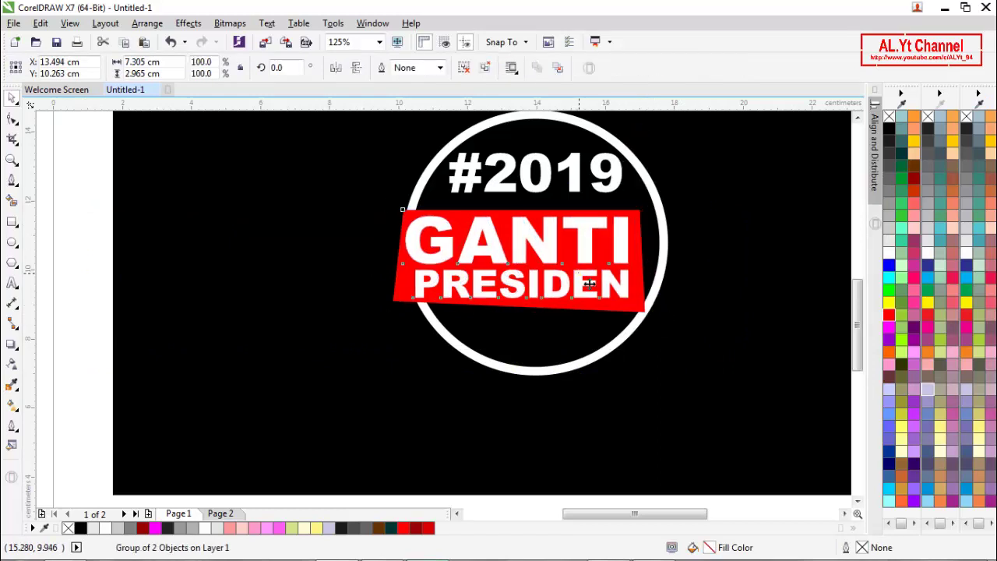
# - Center the banner group on the page, then move it down and slightly left to clear "#2019"
pyautogui.moveTo(590, 284); pyautogui.dragTo(593, 287)
pyautogui.press('p')
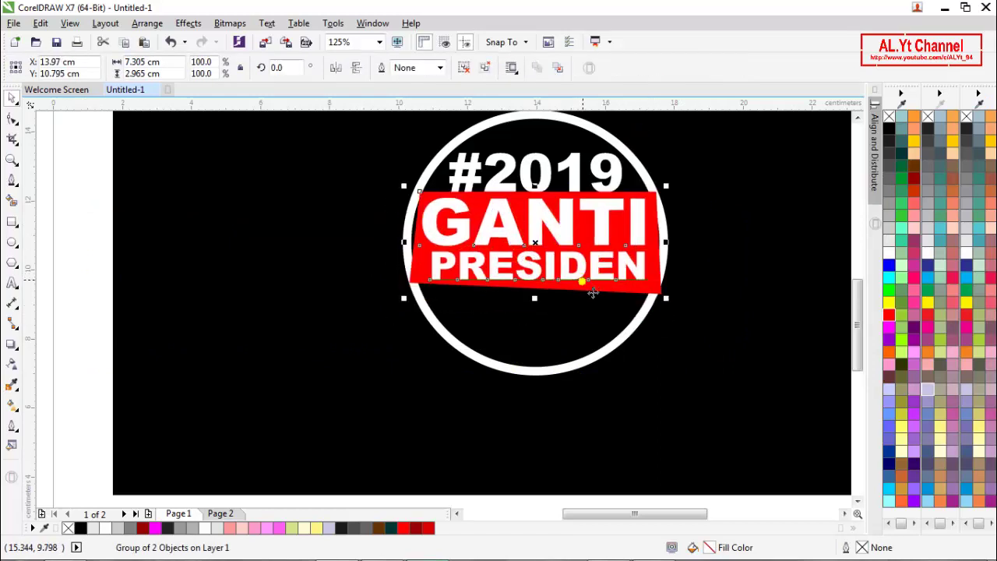
pyautogui.moveTo(544, 255); pyautogui.dragTo(529, 282)
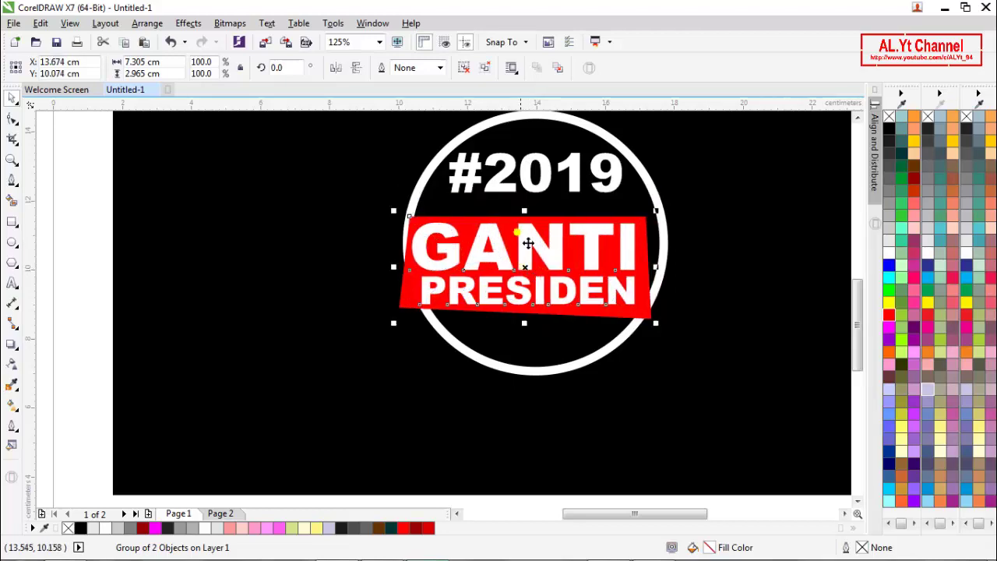
# - Enlarge the "#2019" text to about 5.7 by 1.3 cm and move it down close to the red banner
pyautogui.click(504, 199)
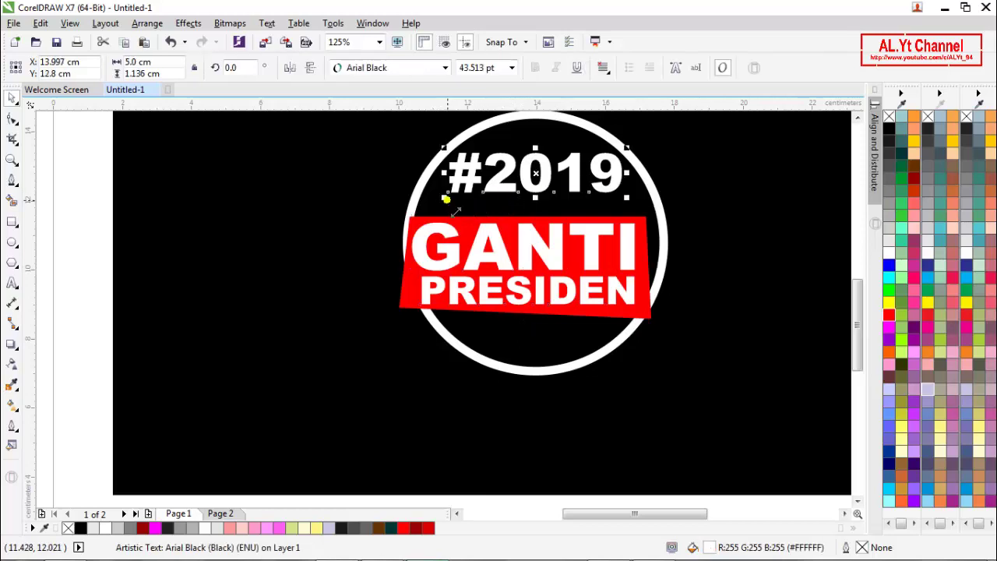
pyautogui.moveTo(450, 206); pyautogui.dragTo(413, 226)
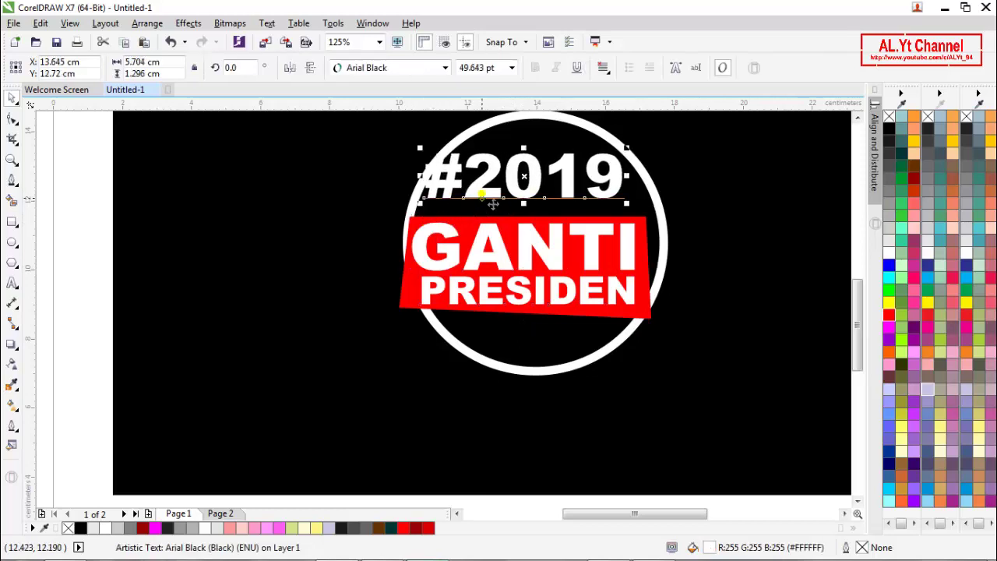
pyautogui.moveTo(493, 208); pyautogui.dragTo(493, 214)
pyautogui.moveTo(495, 217); pyautogui.dragTo(502, 216)
pyautogui.scroll(-1, 502, 217)
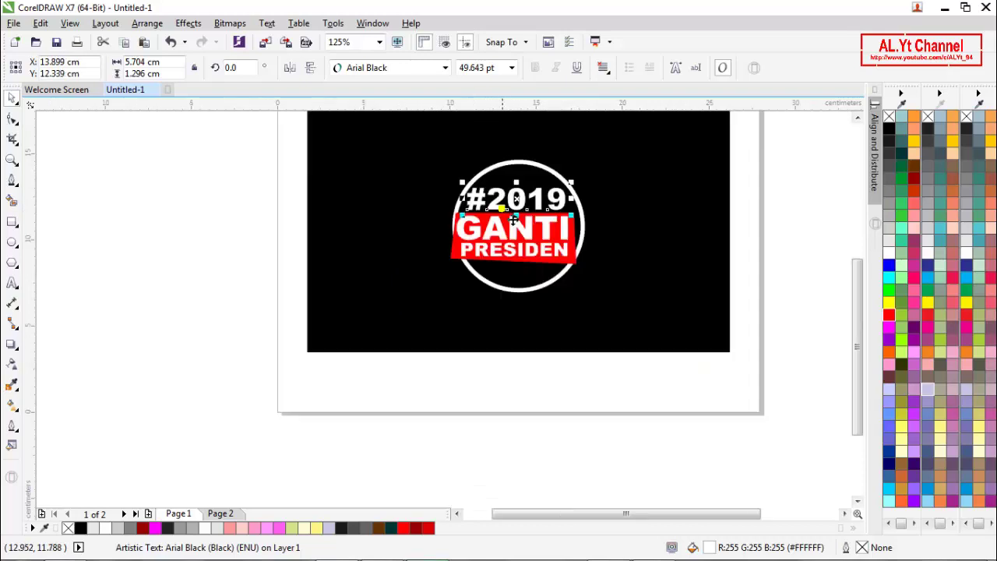
pyautogui.click(200, 282)
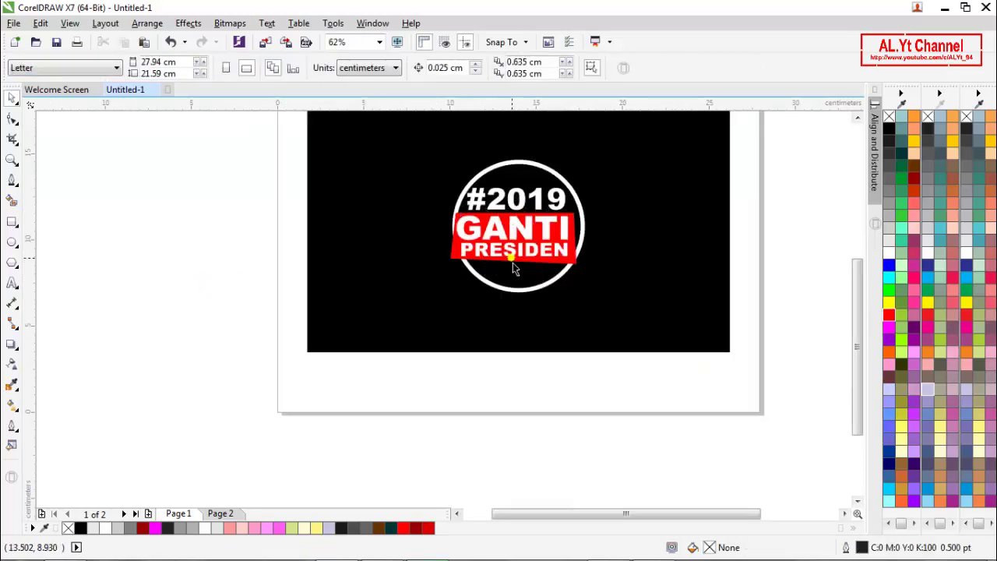
# - Move the banner group down and slightly right inside the ring, leaving more space below "#2019"
pyautogui.moveTo(513, 262); pyautogui.dragTo(524, 278)
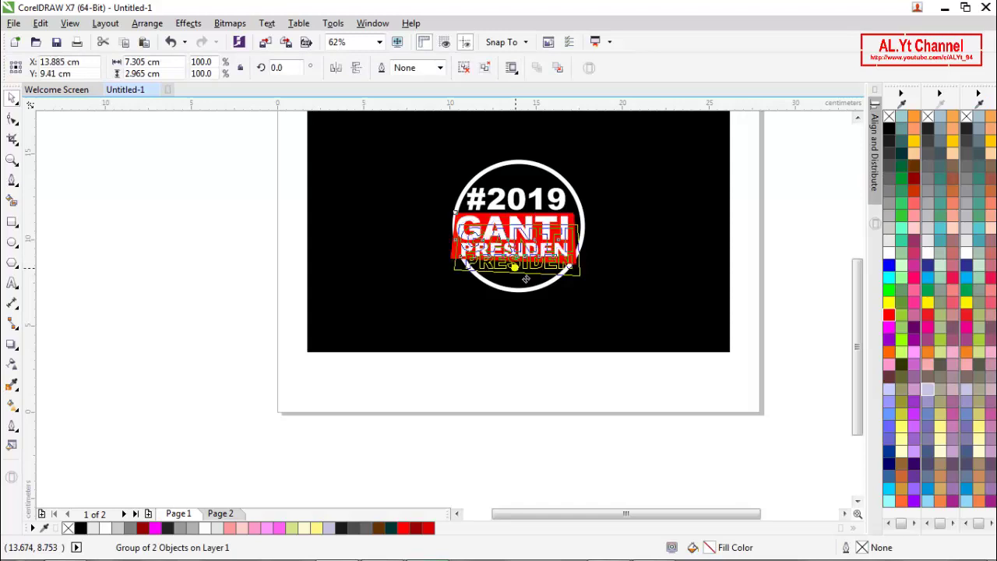
pyautogui.click(249, 276)
pyautogui.scroll(1, 491, 212)
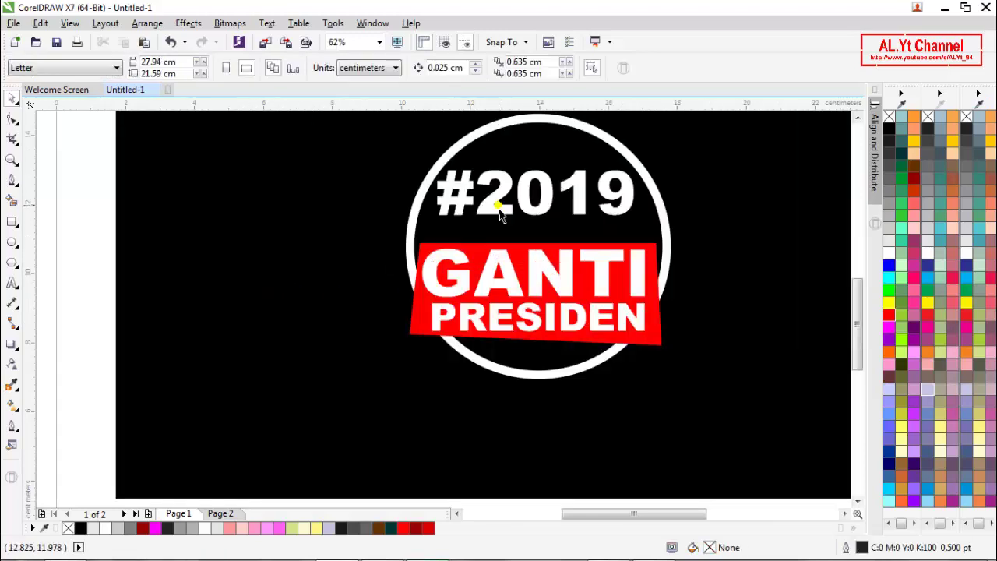
# - Enlarge "#2019" to about 6.27 by 1.42 cm and shift it down and slightly left to center it in the ring
pyautogui.click(505, 216)
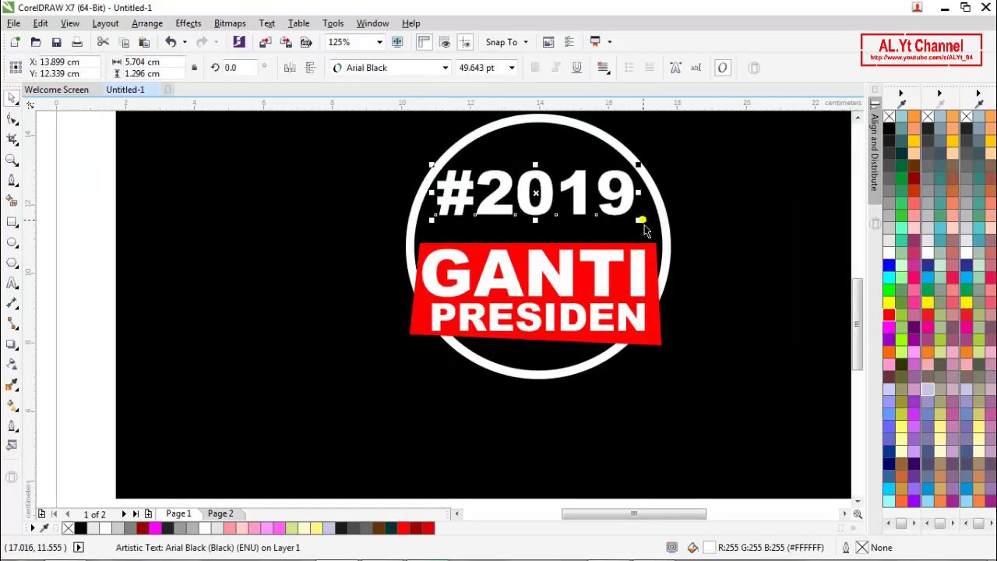
pyautogui.moveTo(644, 230); pyautogui.dragTo(670, 247)
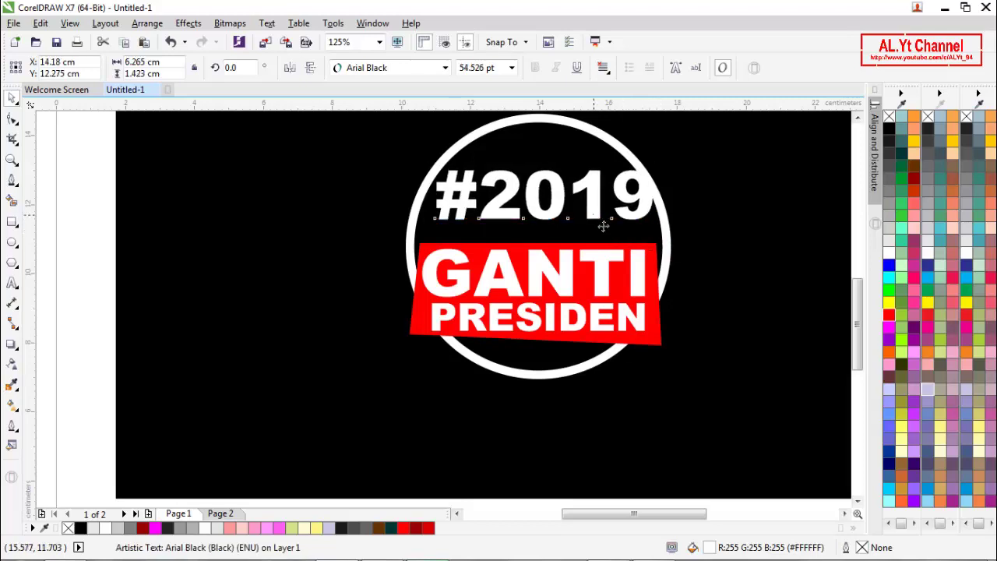
pyautogui.moveTo(603, 226); pyautogui.dragTo(597, 234)
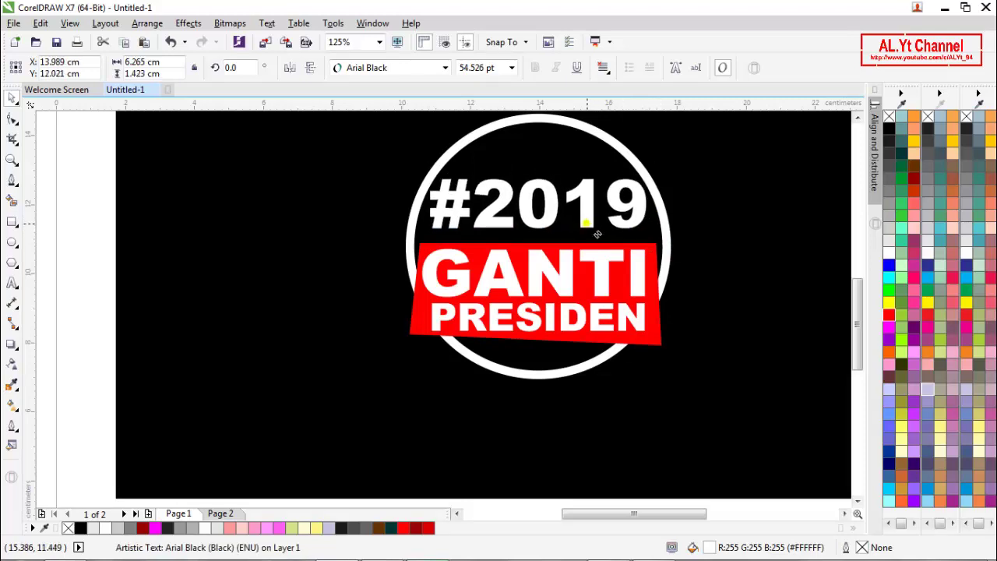
# - Move the banner group straight up until it sits just beneath the "#2019" text
pyautogui.click(563, 260)
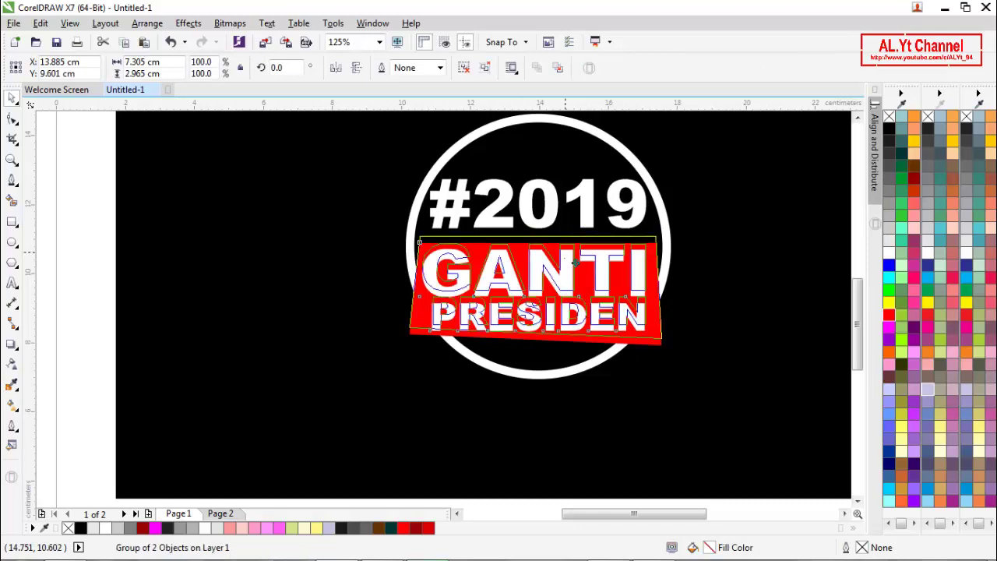
pyautogui.moveTo(574, 262); pyautogui.dragTo(571, 258)
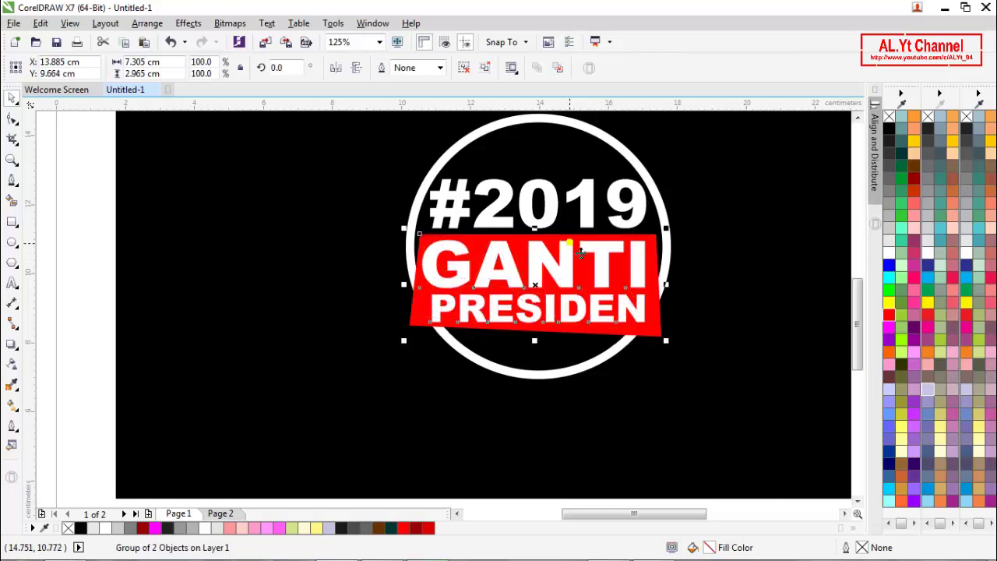
pyautogui.scroll(-2, 579, 249)
pyautogui.click(256, 301)
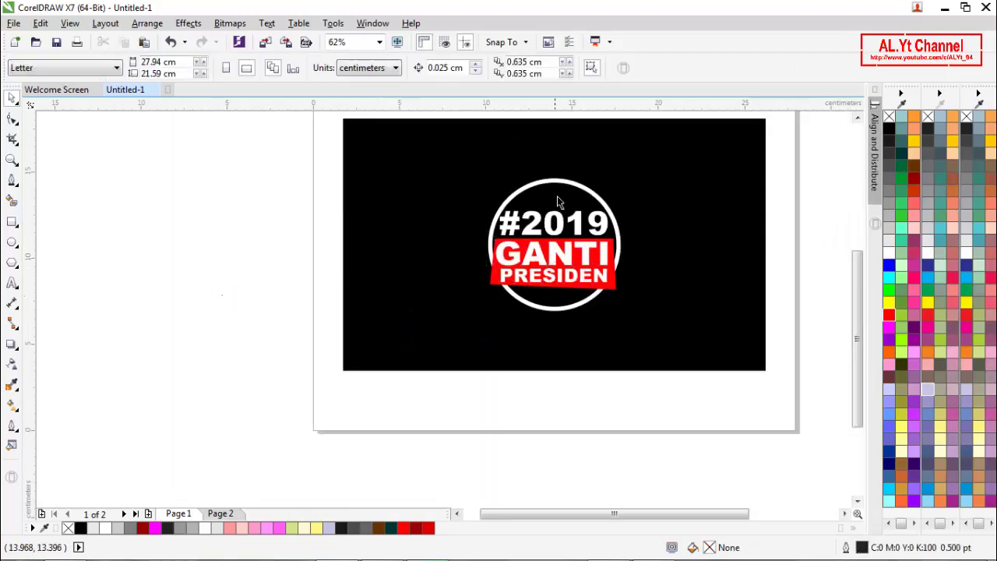
pyautogui.scroll(2, 557, 195)
pyautogui.click(561, 174)
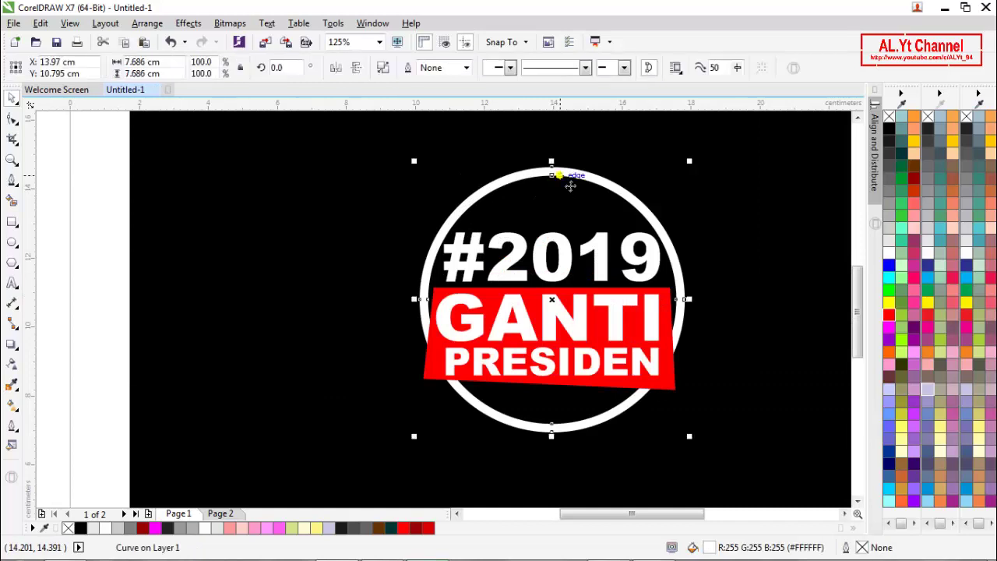
pyautogui.scroll(-2, 570, 186)
pyautogui.click(218, 285)
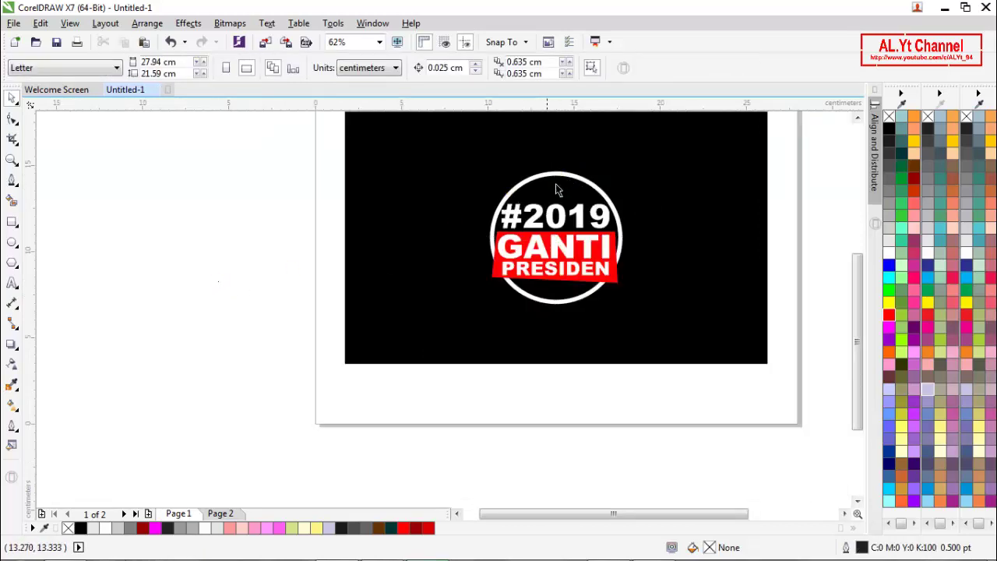
pyautogui.scroll(2, 557, 181)
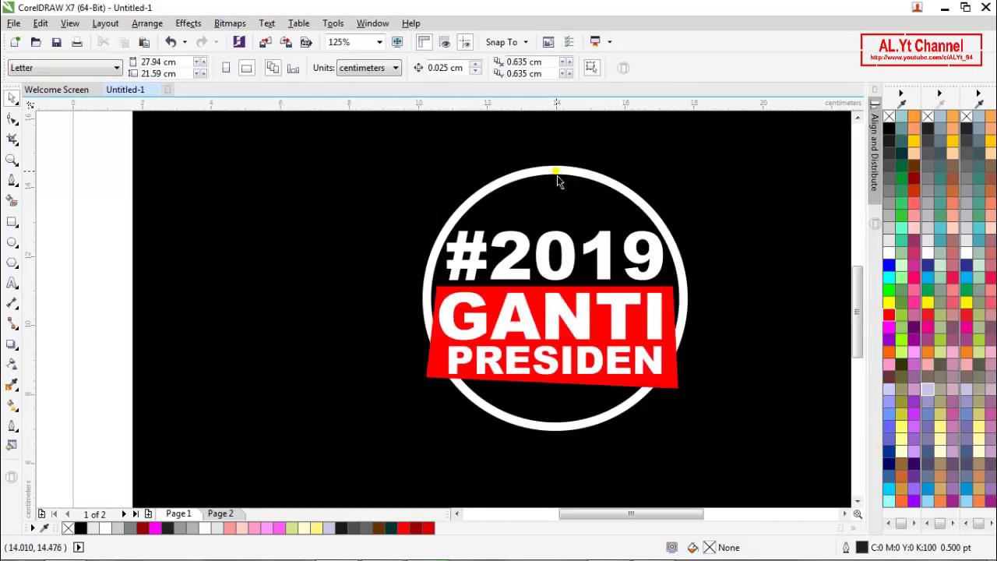
pyautogui.click(557, 178)
pyautogui.click(68, 255)
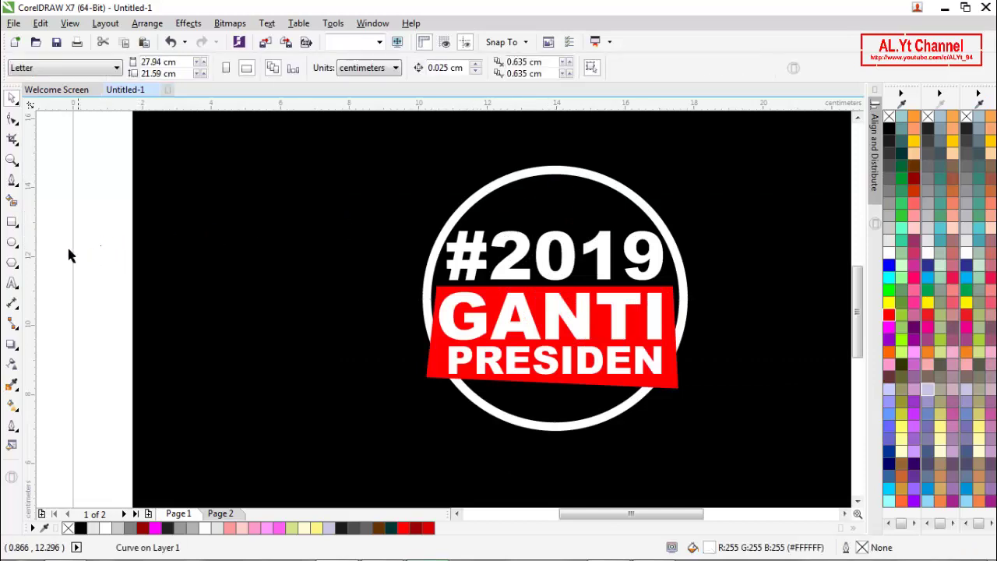
# - Draw an ellipse about 2.69 by 0.85 cm above "#2019" inside the ring, filled white with no outline
pyautogui.click(11, 241)
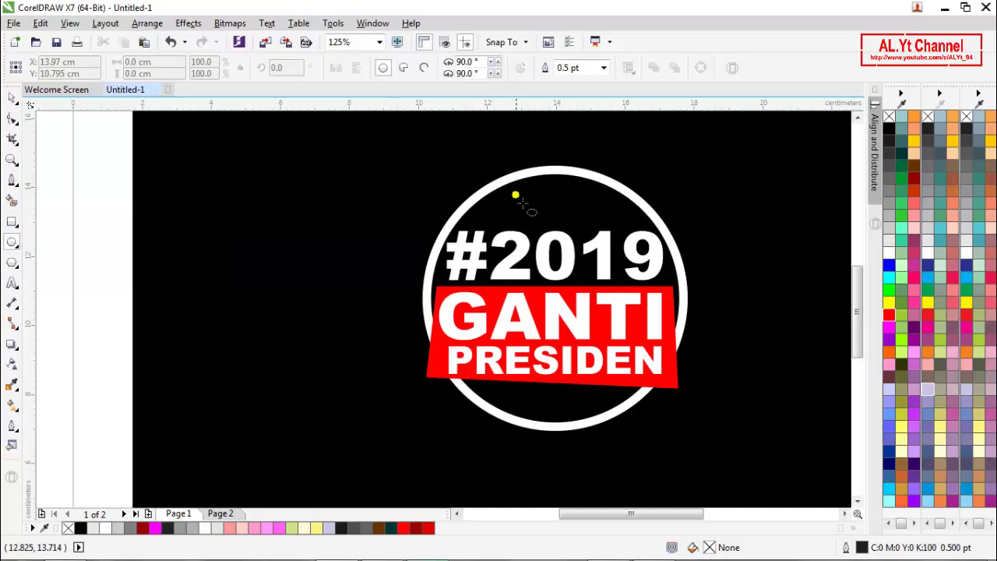
pyautogui.moveTo(518, 197); pyautogui.dragTo(554, 201)
pyautogui.press('space')
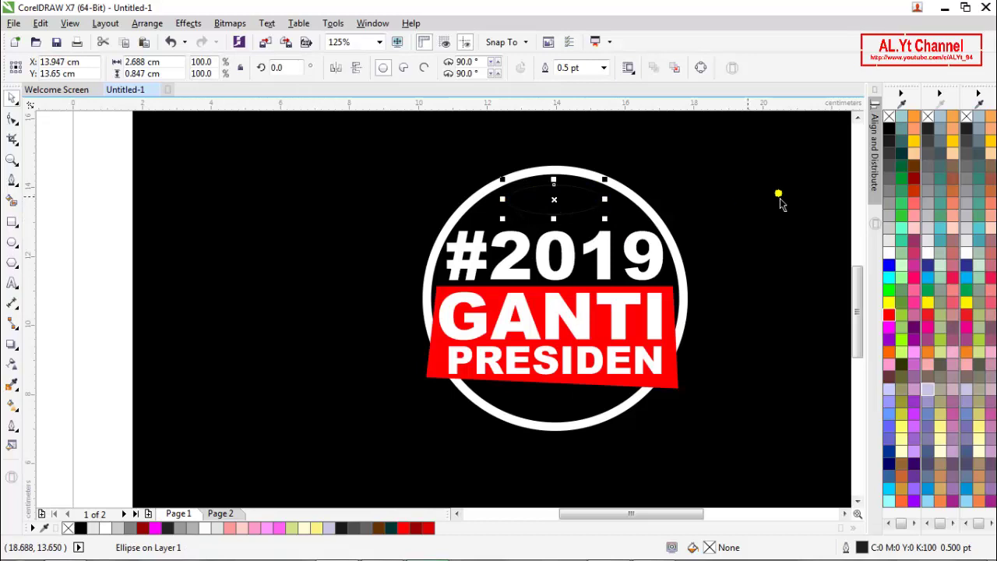
pyautogui.click(888, 251)
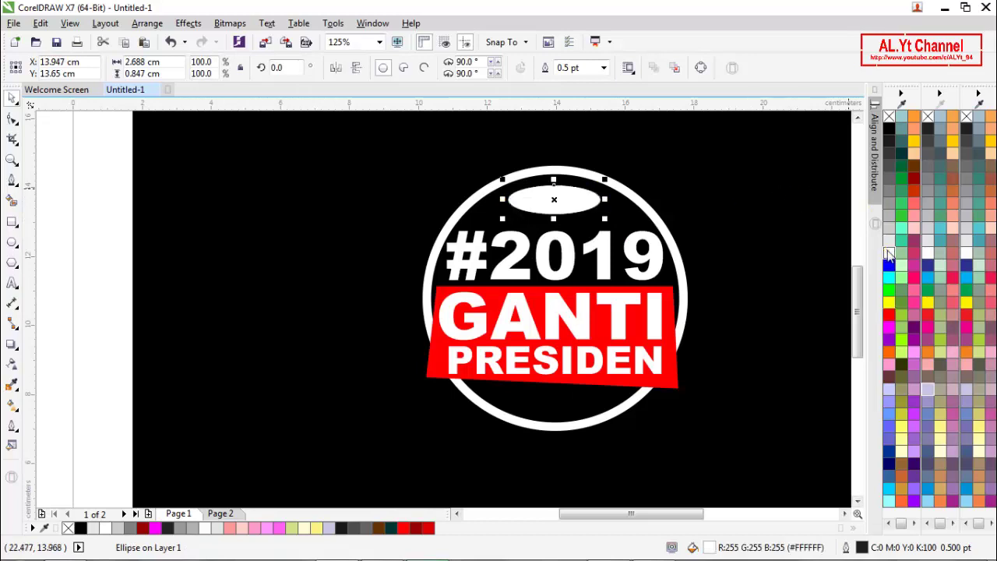
pyautogui.rightClick(890, 117)
pyautogui.scroll(-3, 509, 210)
pyautogui.click(199, 259)
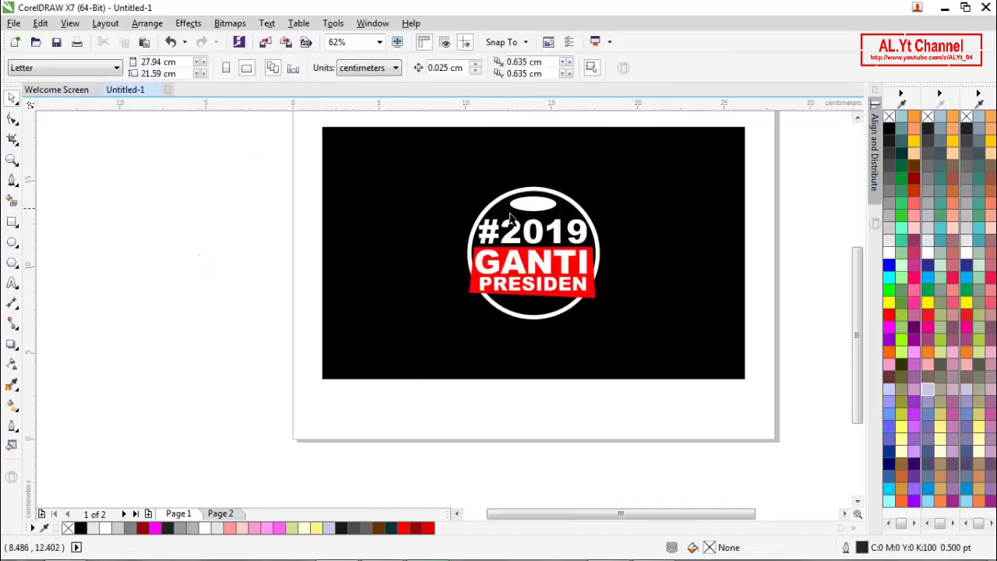
# - Delete the white ellipse above the "#2019" text
pyautogui.scroll(3, 511, 216)
pyautogui.click(548, 212)
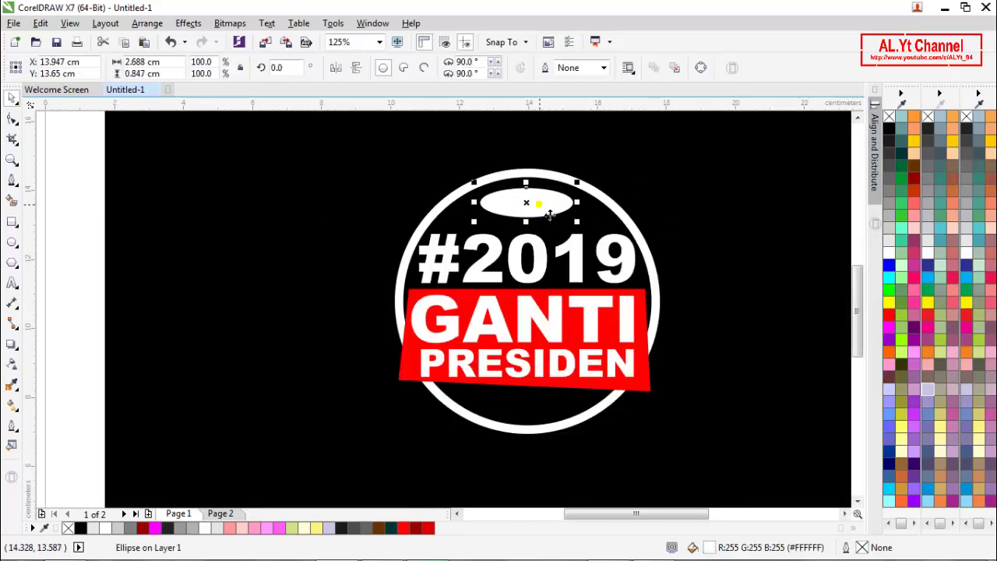
pyautogui.press('Delete')
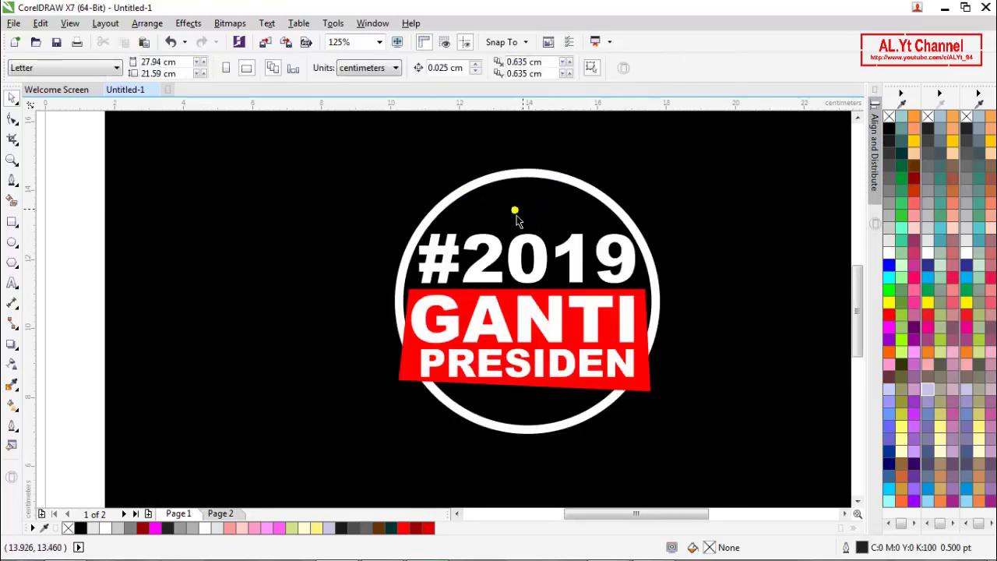
# - Group the "#2019" text with the "GANTI PRESIDEN" banner, leaving out the ring
pyautogui.scroll(-3, 434, 230)
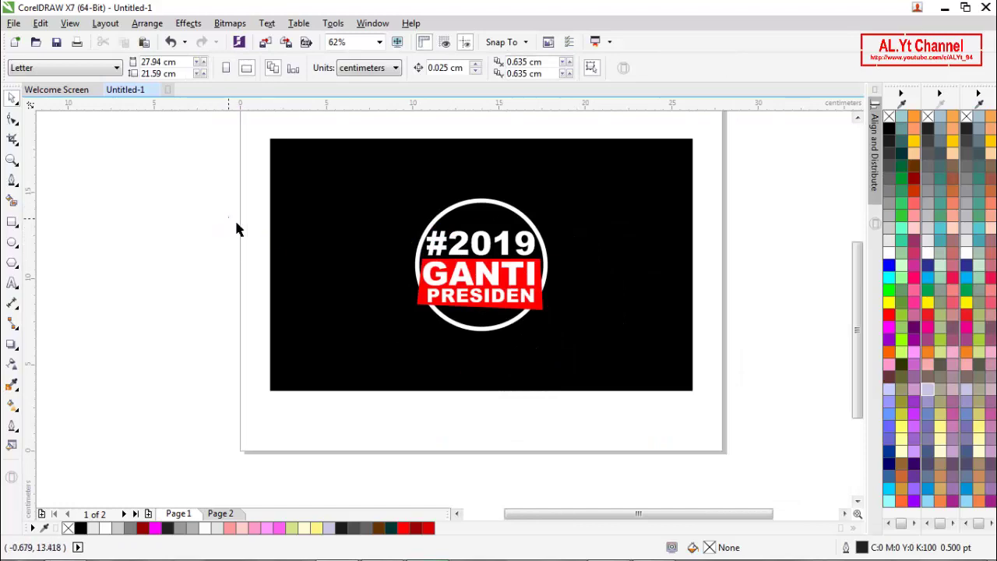
pyautogui.moveTo(232, 219); pyautogui.dragTo(576, 338)
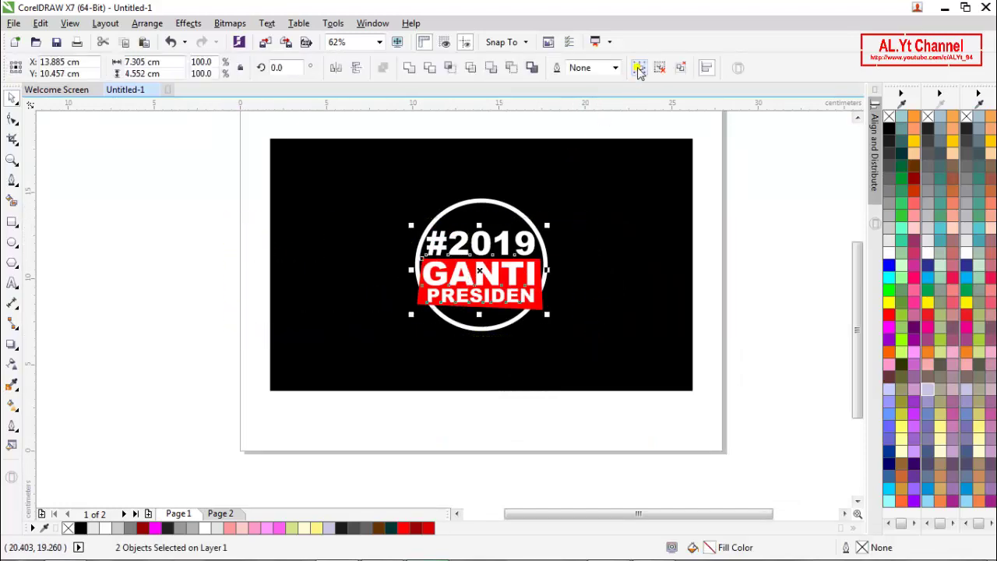
pyautogui.click(637, 68)
# - Shrink the white ring about its center to about 7.15 cm in diameter so the lettering reaches its edges
pyautogui.click(514, 226)
pyautogui.scroll(2, 512, 224)
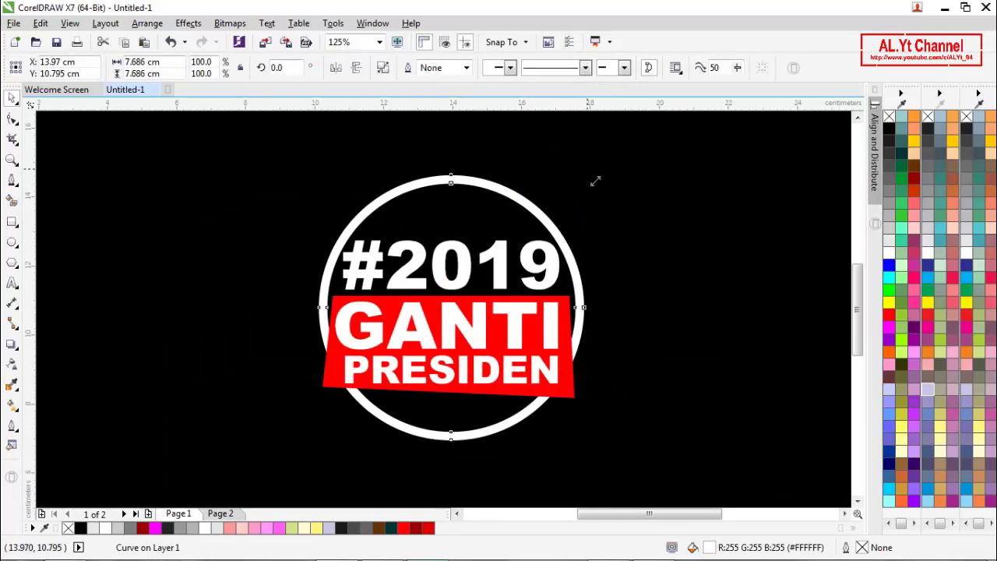
pyautogui.moveTo(596, 179); pyautogui.dragTo(579, 201)
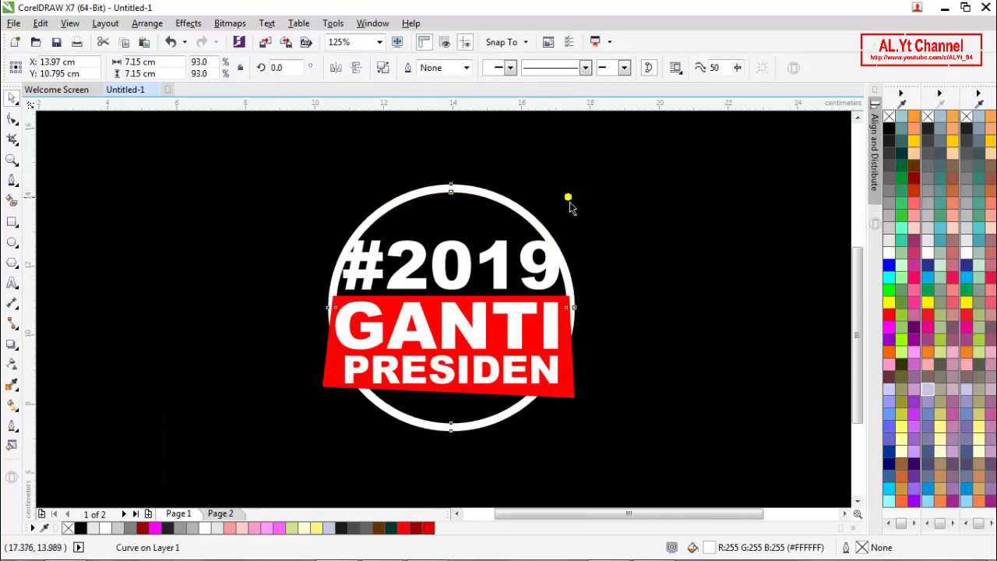
pyautogui.scroll(-2, 570, 200)
pyautogui.click(156, 296)
pyautogui.scroll(2, 522, 298)
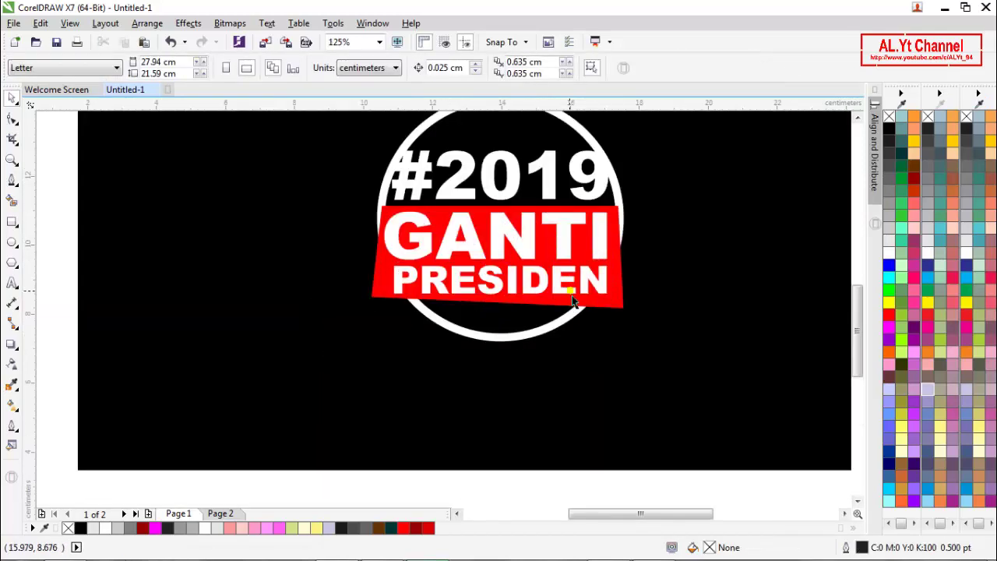
# - Scale the grouped lettering and banner down to about 6.55 by 4.08 cm and reposition it centrally inside the white ring
pyautogui.click(613, 309)
pyautogui.moveTo(634, 323); pyautogui.dragTo(622, 311)
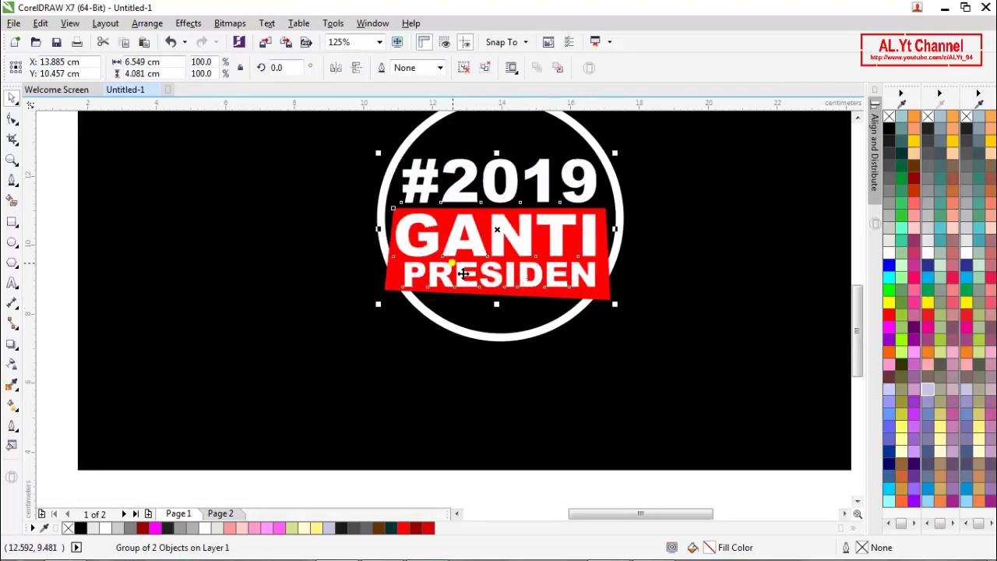
pyautogui.moveTo(494, 306); pyautogui.dragTo(508, 269)
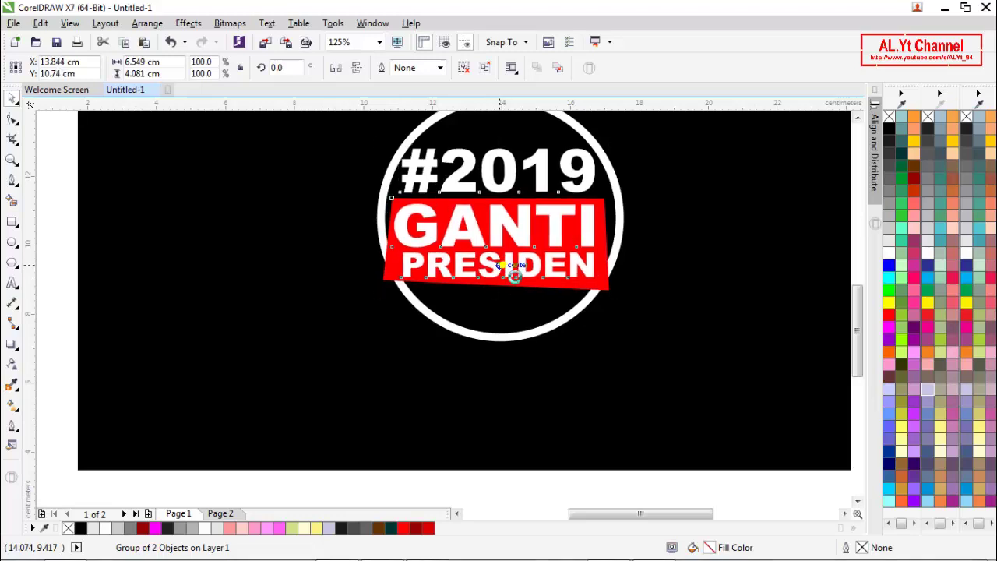
pyautogui.scroll(-2, 488, 302)
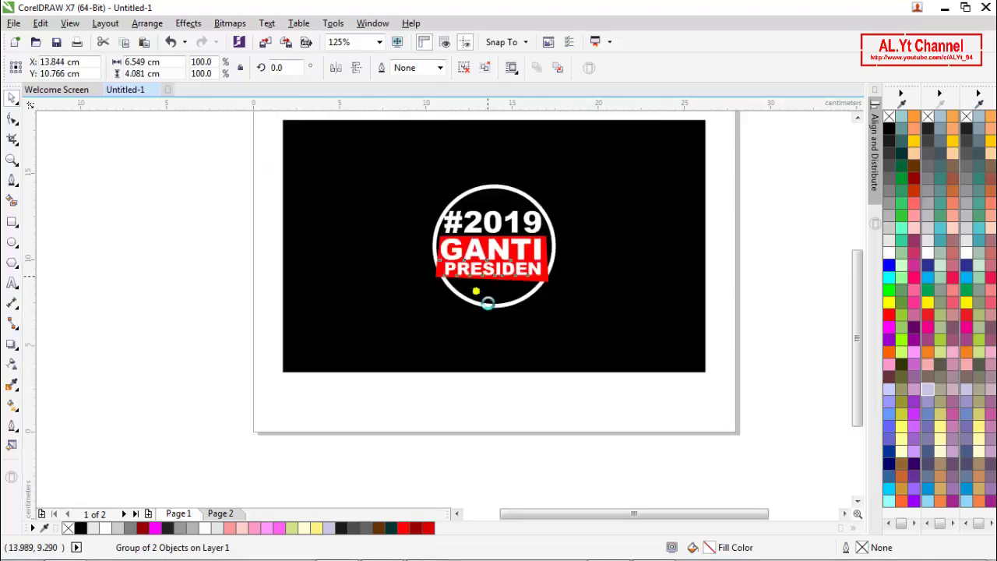
pyautogui.scroll(-3, 487, 302)
pyautogui.click(291, 289)
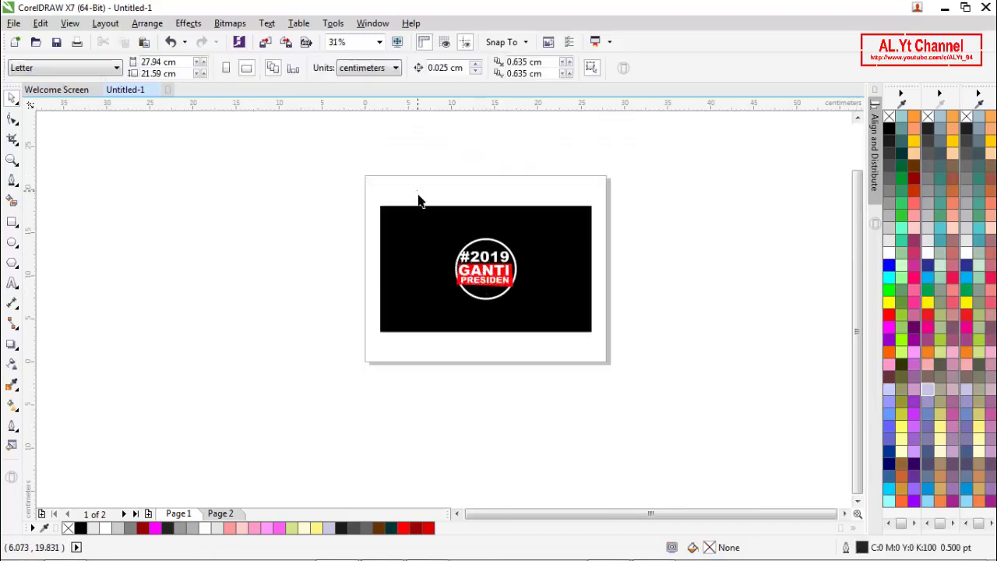
# - Group the white ring with the lettering and move the emblem to the left half of the black background
pyautogui.moveTo(418, 201); pyautogui.dragTo(556, 360)
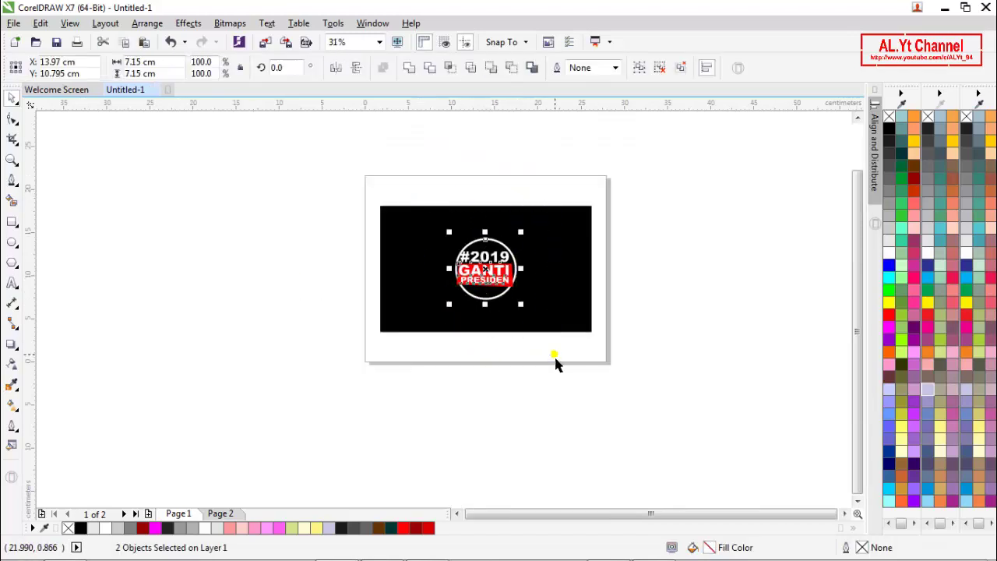
pyautogui.click(638, 69)
pyautogui.scroll(2, 498, 261)
pyautogui.moveTo(502, 253); pyautogui.dragTo(400, 246)
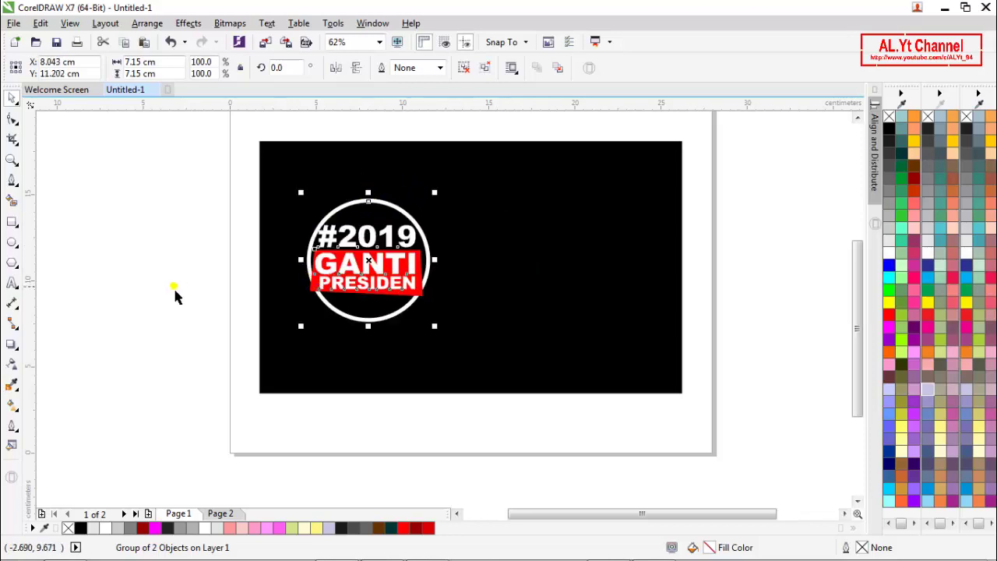
pyautogui.click(175, 294)
pyautogui.scroll(2, 449, 247)
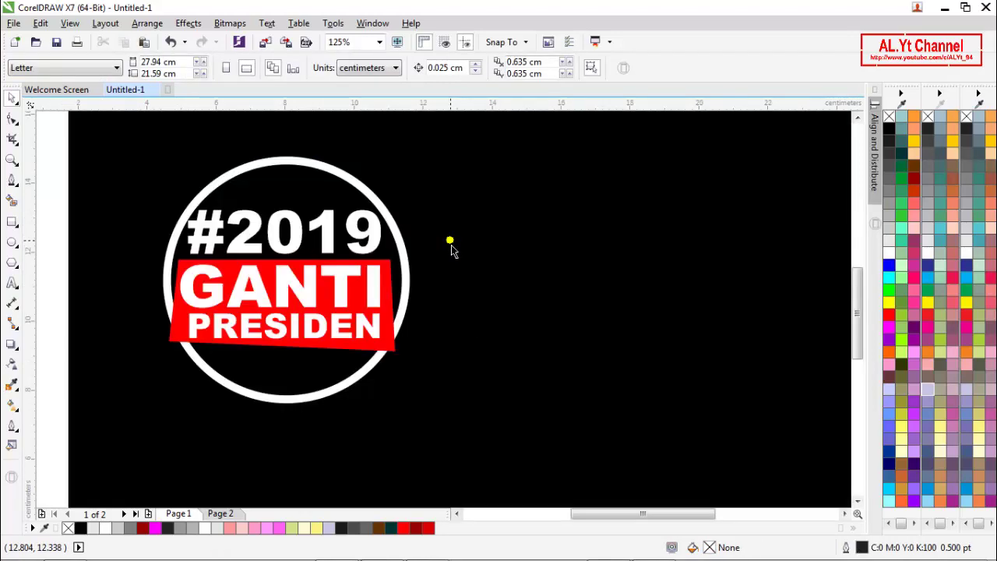
pyautogui.scroll(-2, 449, 247)
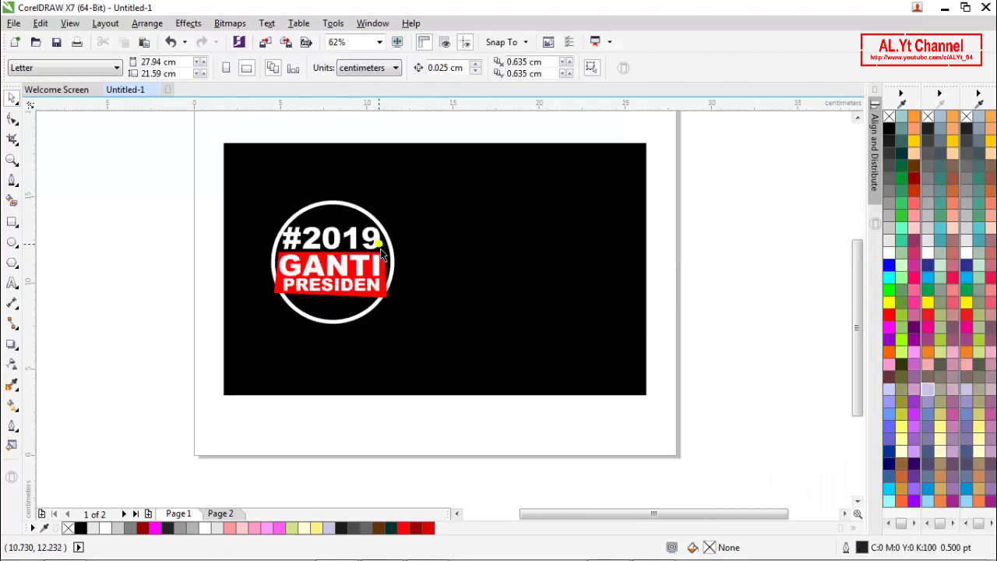
# - Add the artistic text "#2019" on the black background to the right of the emblem
pyautogui.click(12, 284)
pyautogui.click(451, 237)
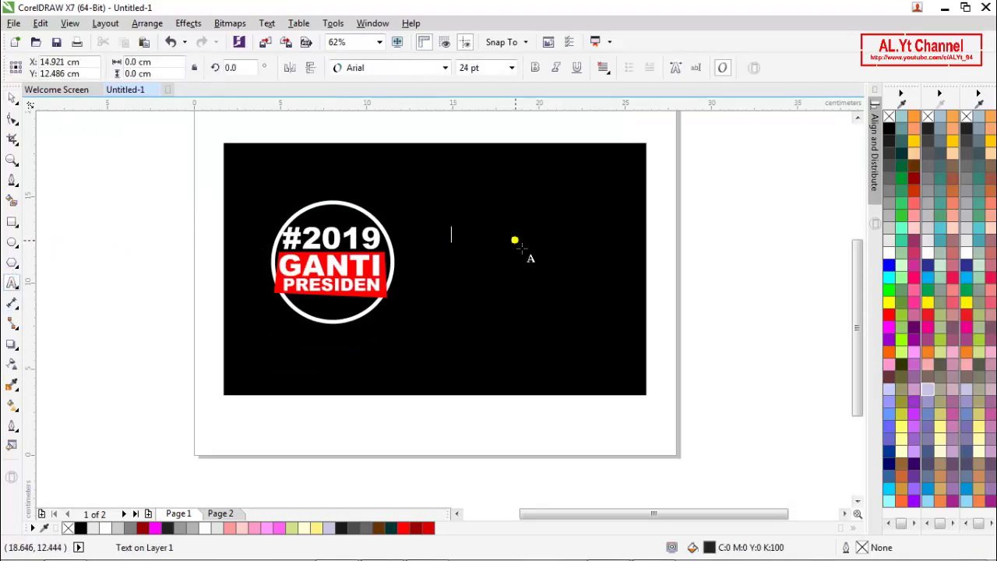
pyautogui.write('x')
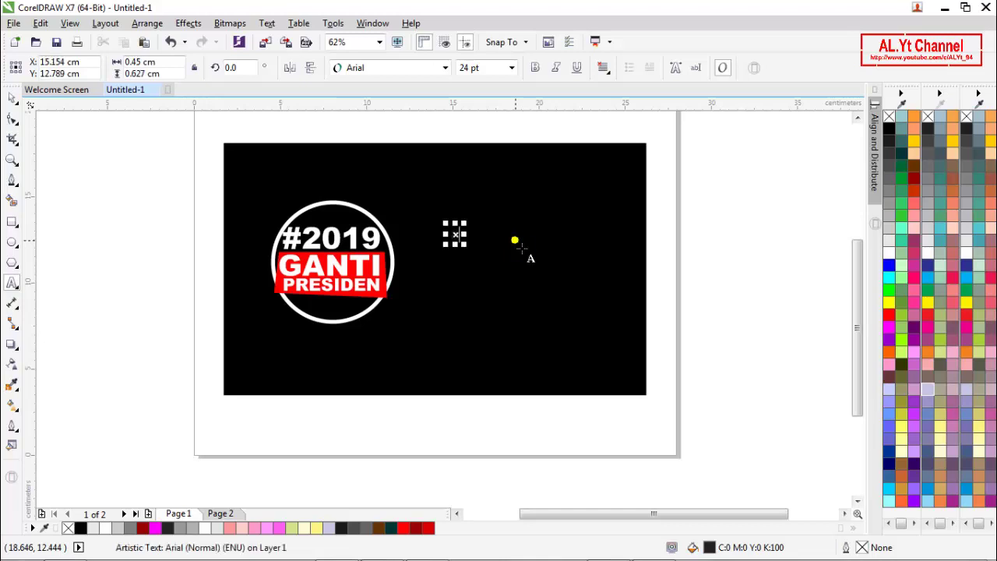
pyautogui.write('2019')
pyautogui.hotkey('ctrl', 'space')
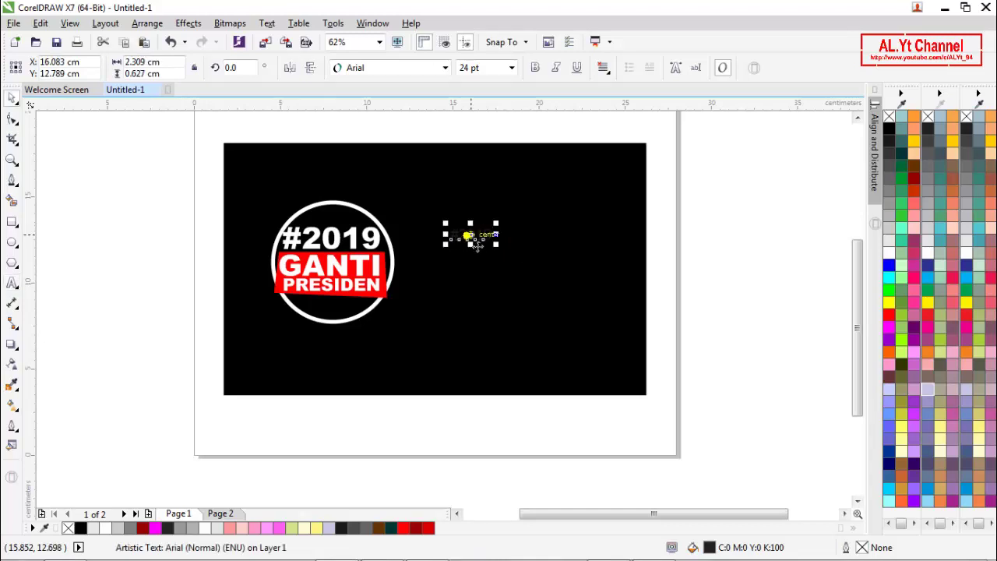
# - Set the new "#2019" text in Arial Black and fill it white
pyautogui.scroll(2, 465, 227)
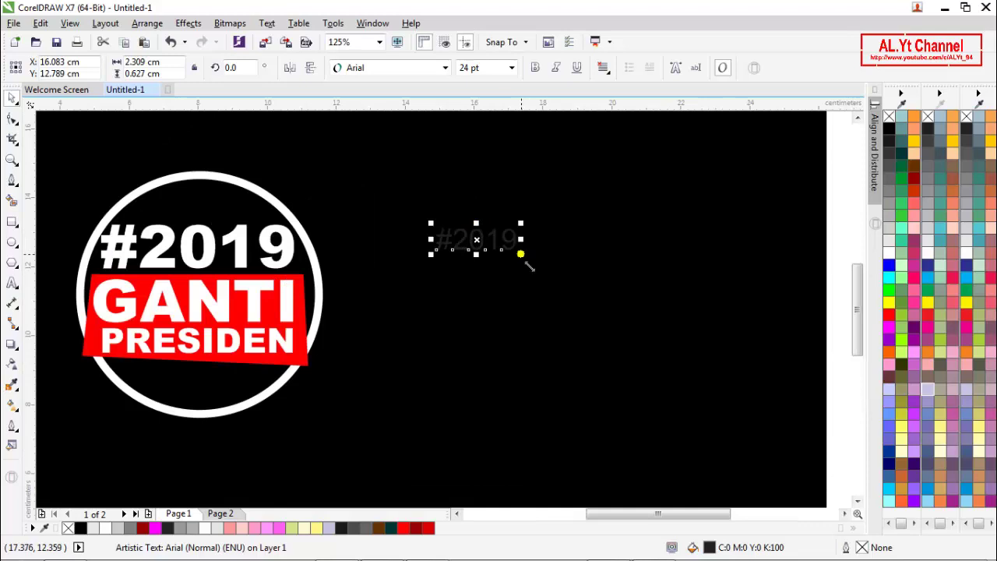
pyautogui.click(445, 67)
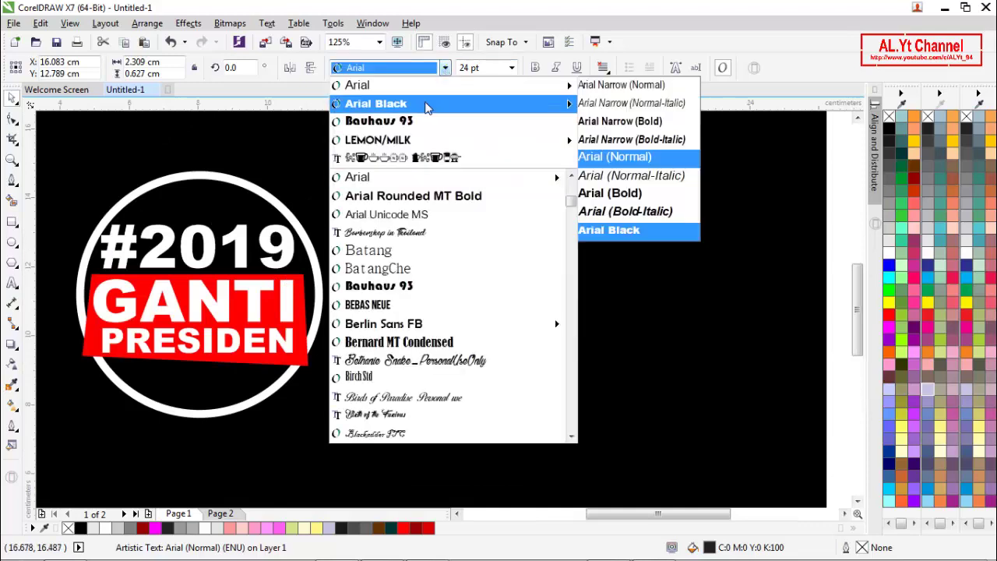
pyautogui.click(427, 105)
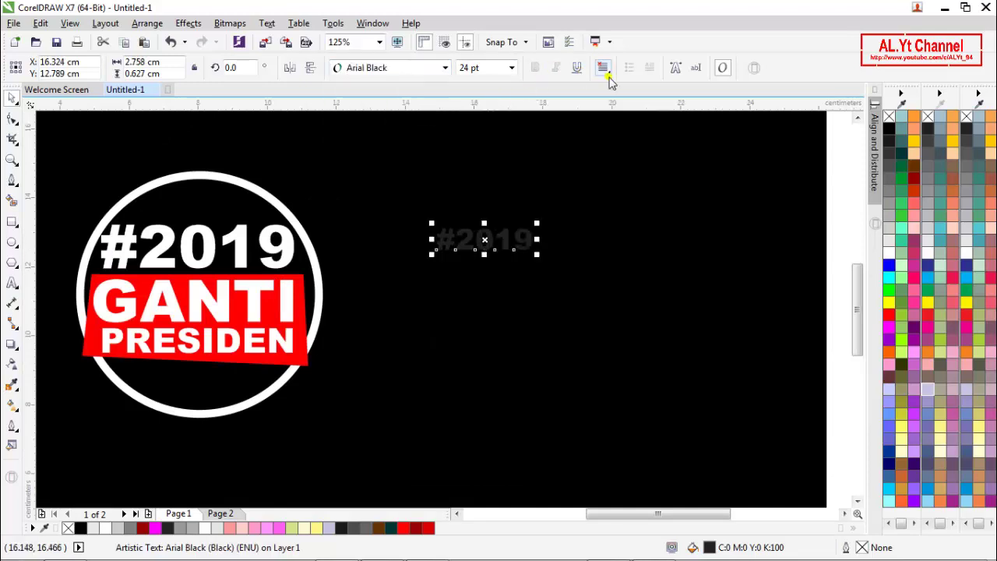
pyautogui.click(887, 257)
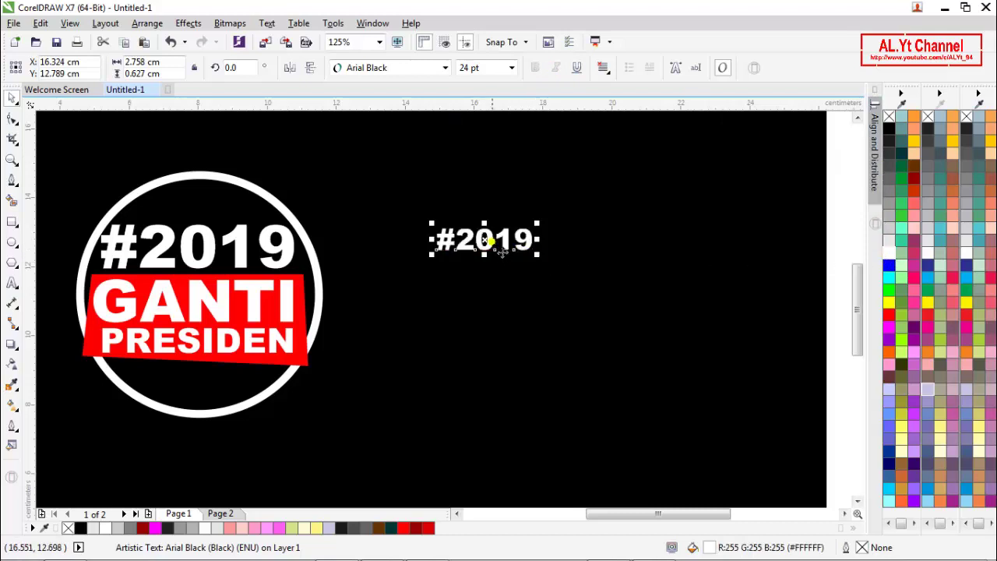
# - Enlarge the new "#2019" text to 35 pt and place it in the upper right area of the black background
pyautogui.moveTo(499, 246); pyautogui.dragTo(545, 224)
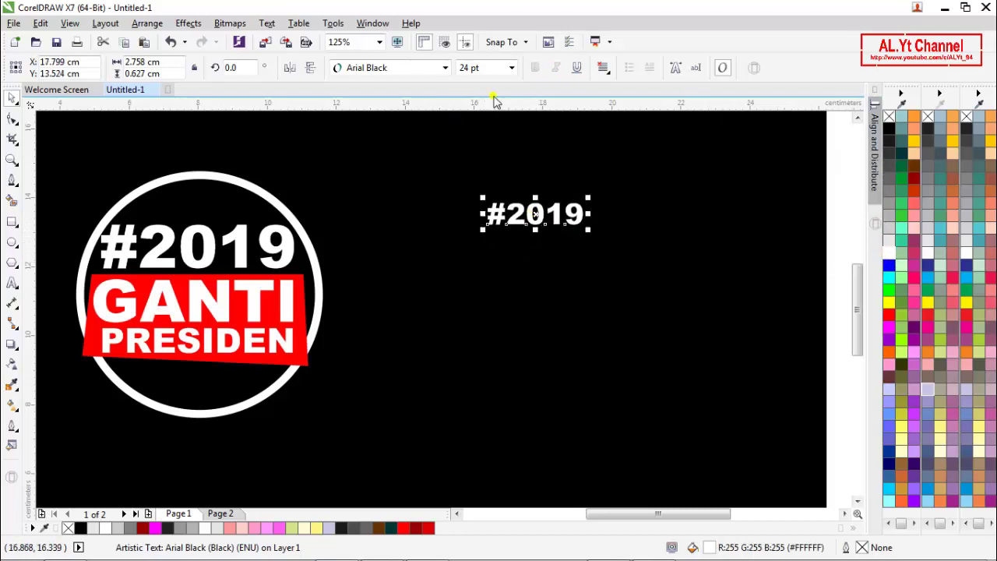
pyautogui.click(511, 69)
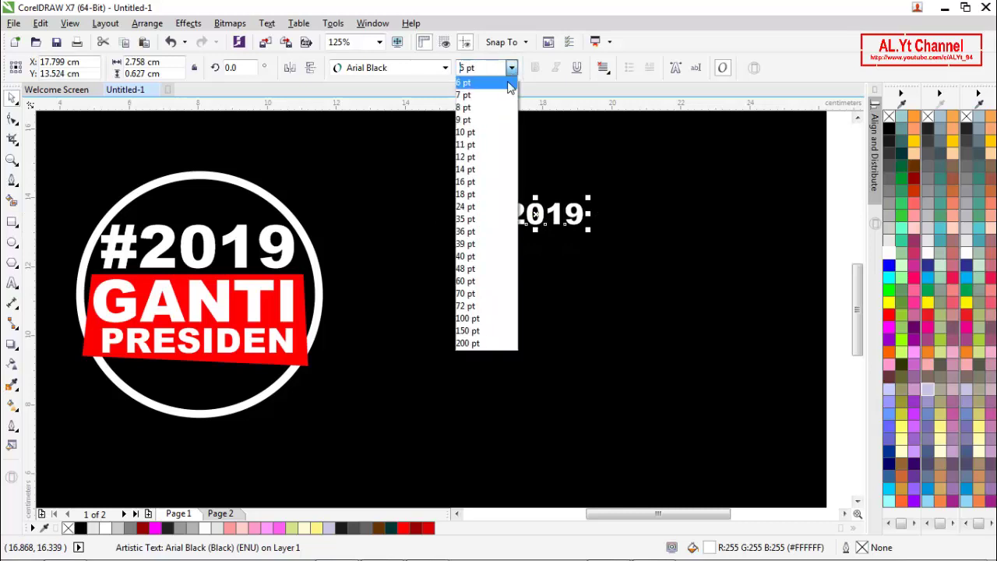
pyautogui.click(465, 220)
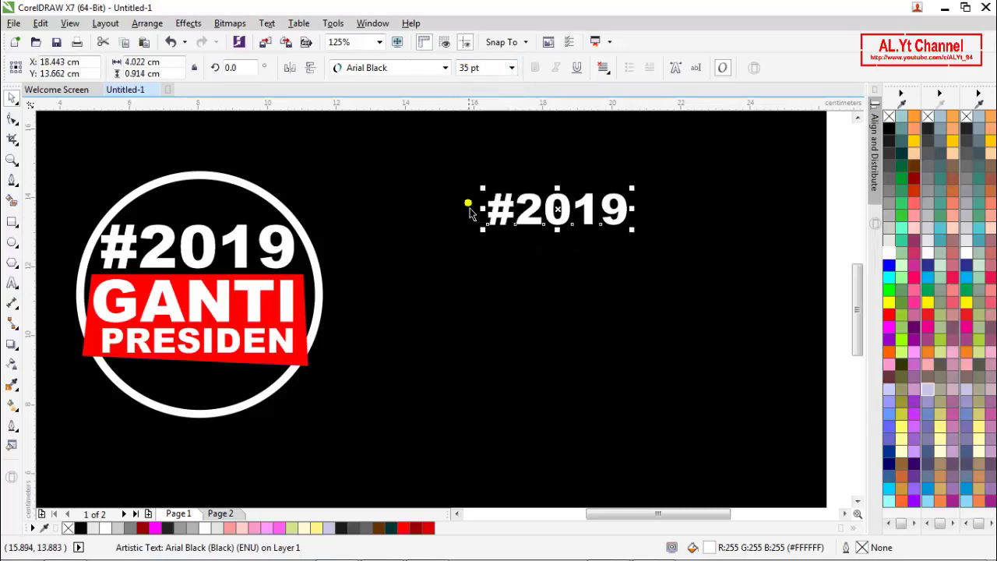
pyautogui.scroll(-1, 468, 205)
pyautogui.click(690, 224)
pyautogui.click(513, 220)
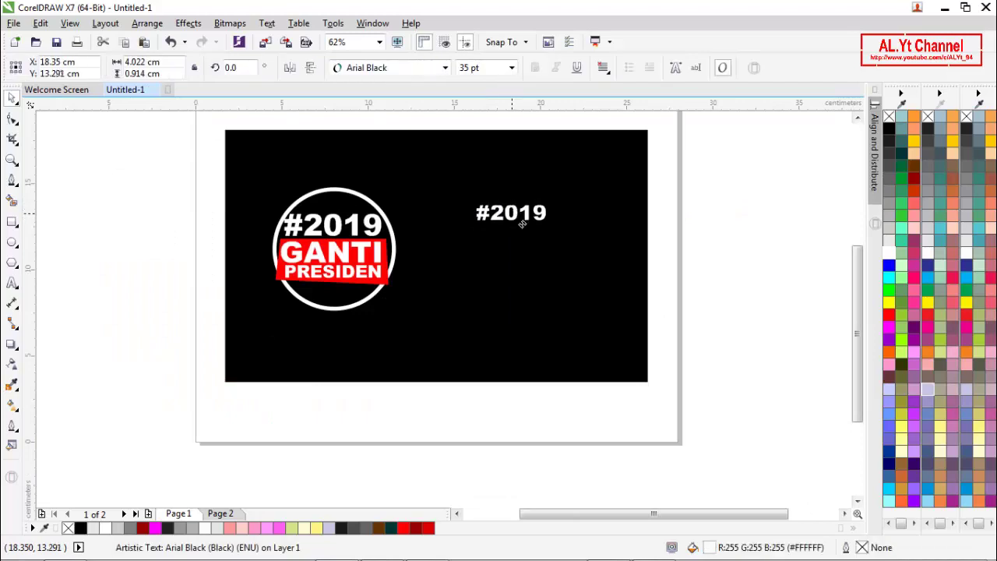
pyautogui.moveTo(512, 220); pyautogui.dragTo(511, 227)
pyautogui.click(597, 227)
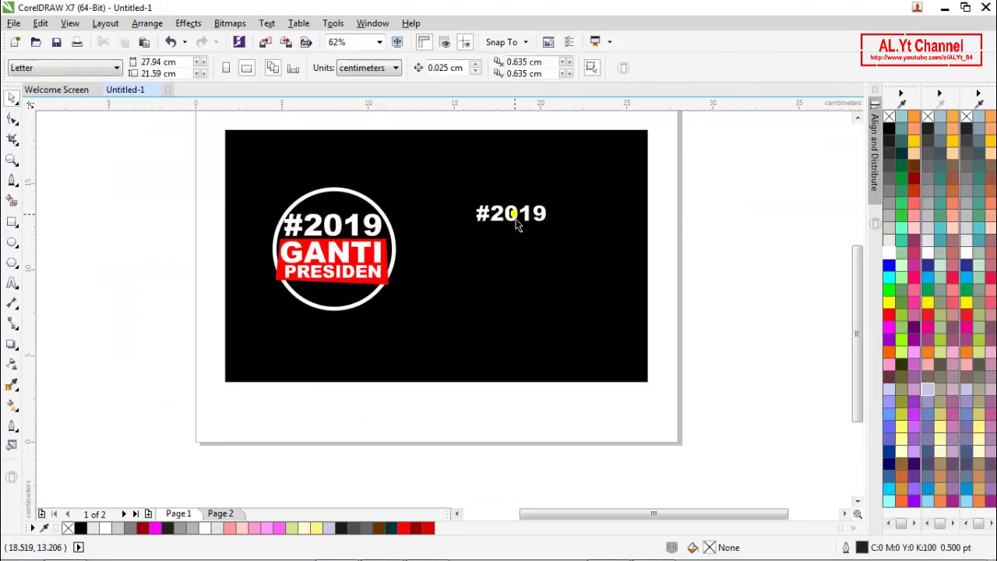
# - Draw a rectangle about 9.08 by 3.43 cm overlapping the lower half of the new "#2019" text and outline it white
pyautogui.scroll(1, 512, 211)
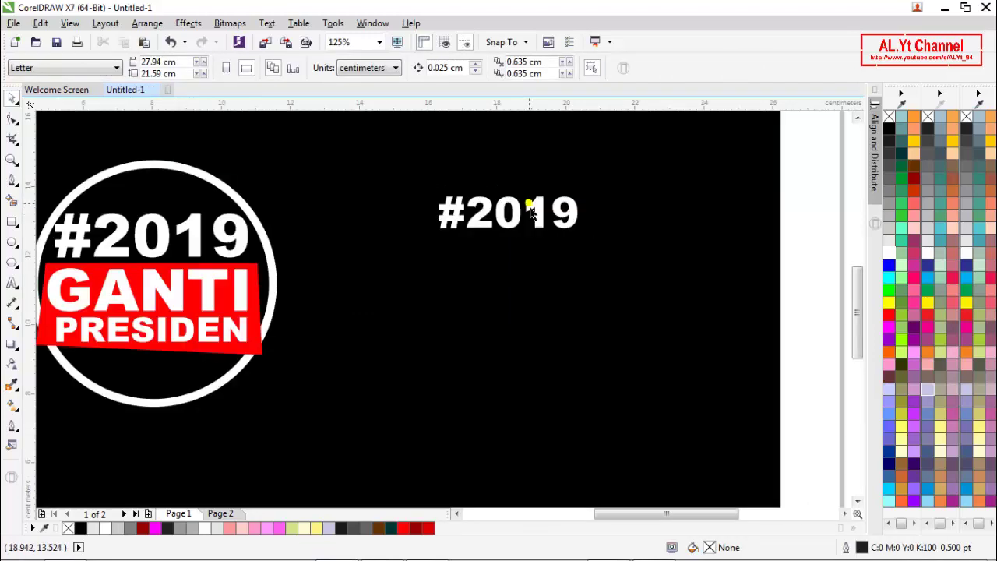
pyautogui.click(13, 222)
pyautogui.moveTo(357, 218); pyautogui.dragTo(673, 349)
pyautogui.press('space')
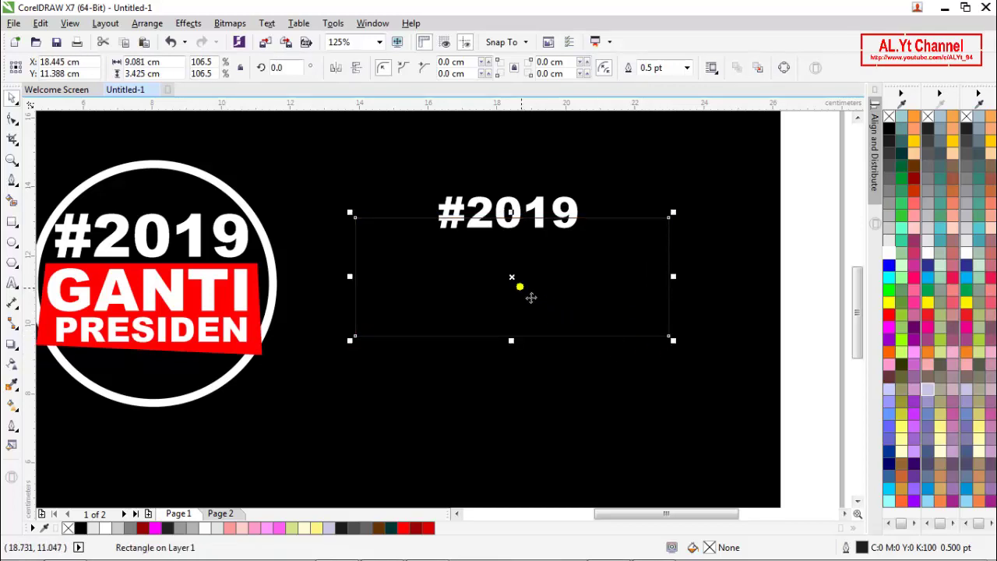
pyautogui.moveTo(516, 289); pyautogui.dragTo(515, 283)
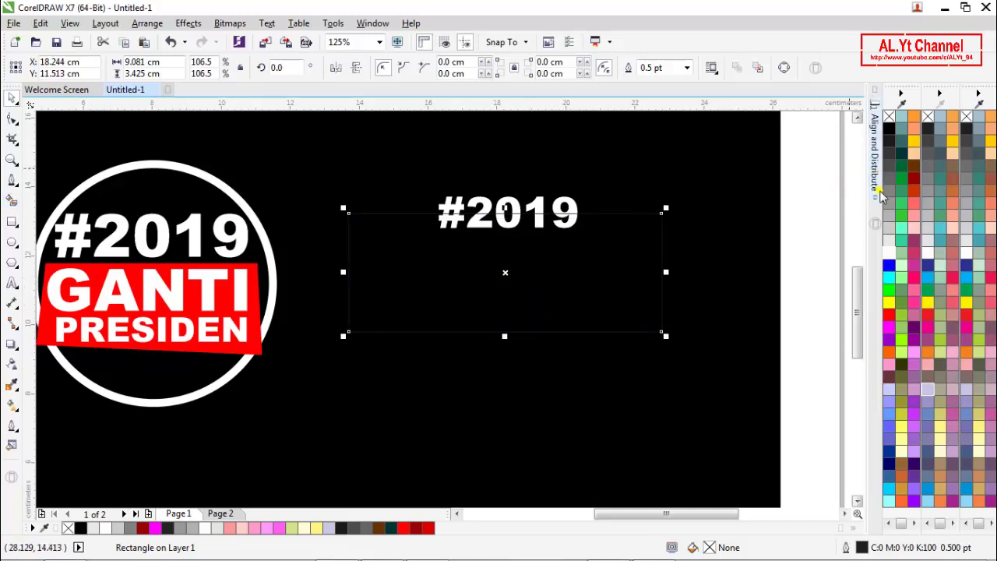
pyautogui.rightClick(889, 254)
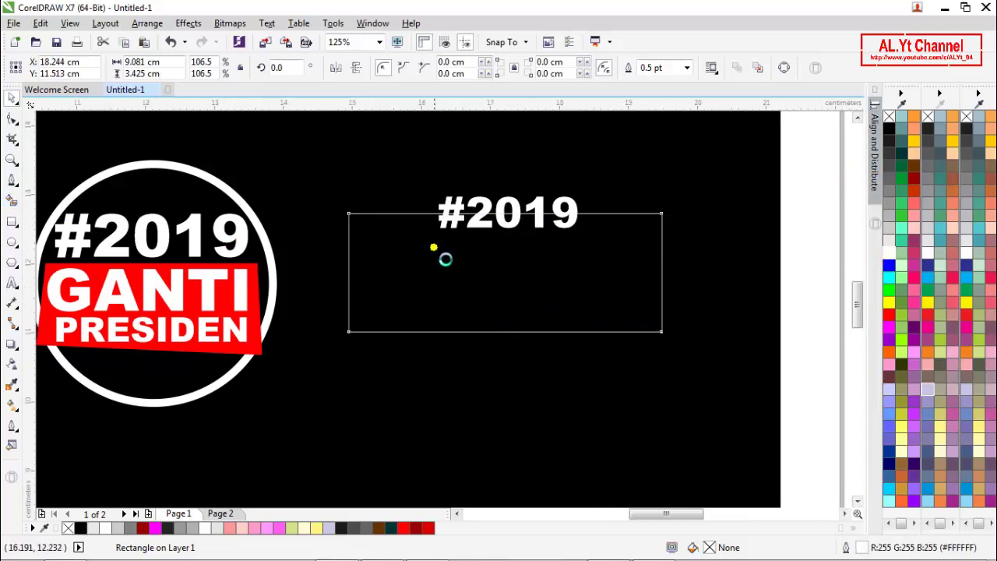
# - Apply a one-step inside contour to the rectangle with an offset of about 0.188 cm
pyautogui.scroll(2, 442, 257)
pyautogui.scroll(-2, 444, 258)
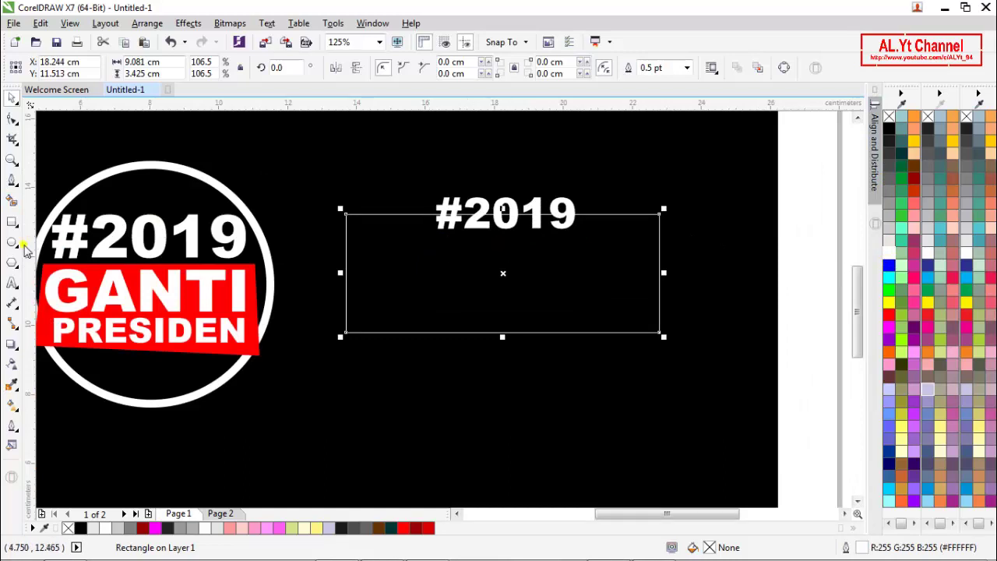
pyautogui.click(13, 323)
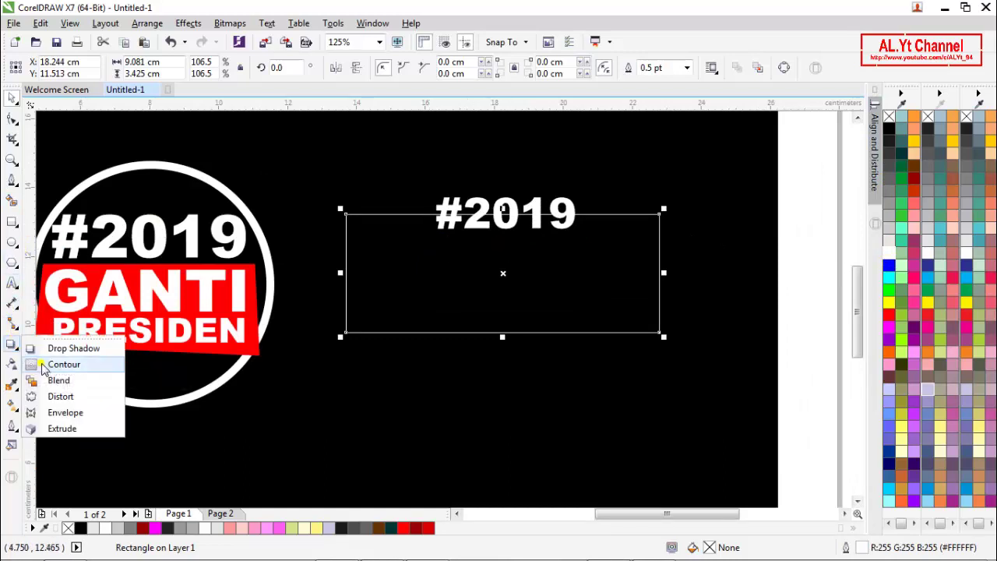
pyautogui.click(54, 363)
pyautogui.click(346, 332)
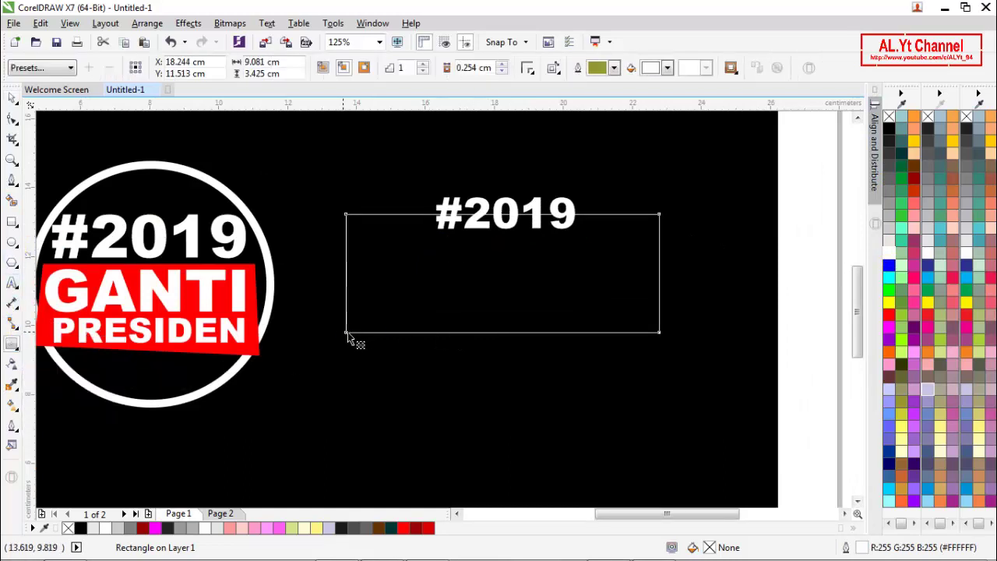
pyautogui.moveTo(348, 336); pyautogui.dragTo(358, 330)
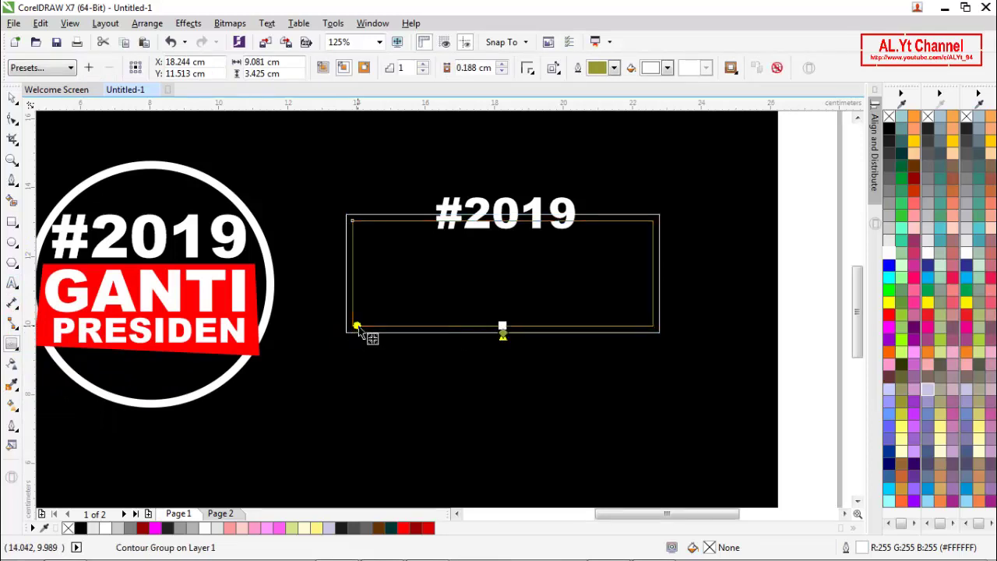
pyautogui.press('space')
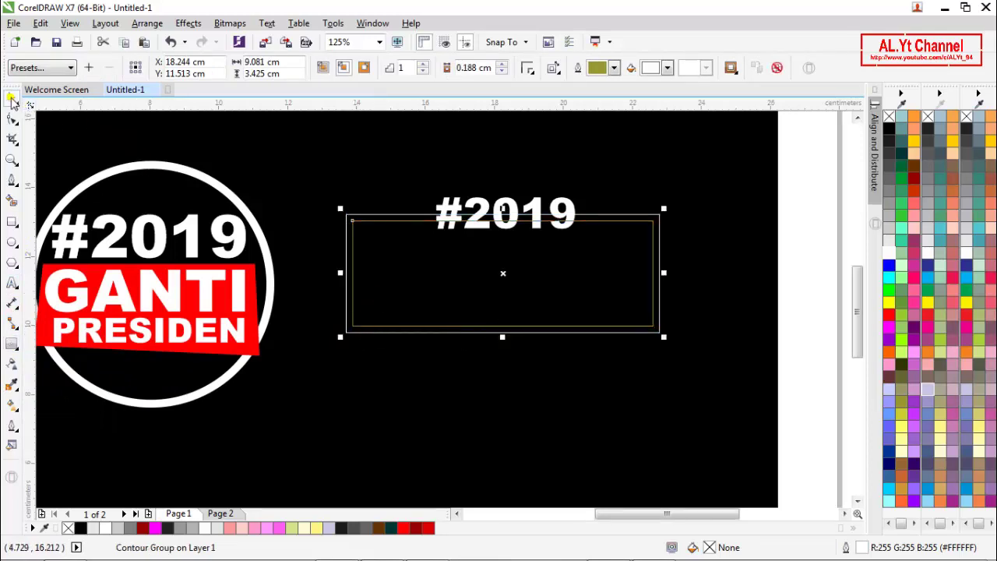
pyautogui.click(810, 227)
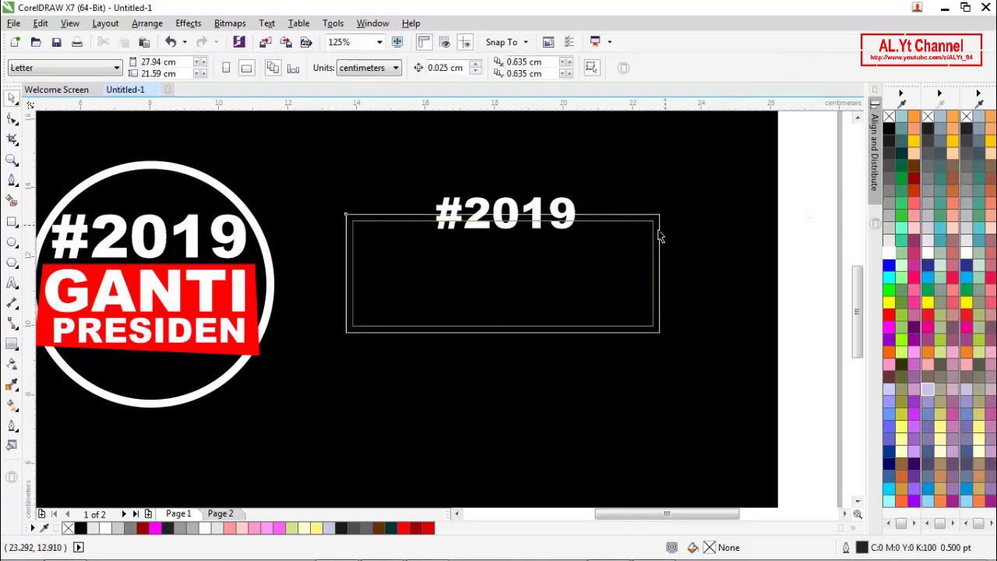
# - Break the rectangle's contour group apart into separate outer and inner rectangles
pyautogui.scroll(2, 632, 232)
pyautogui.click(545, 205)
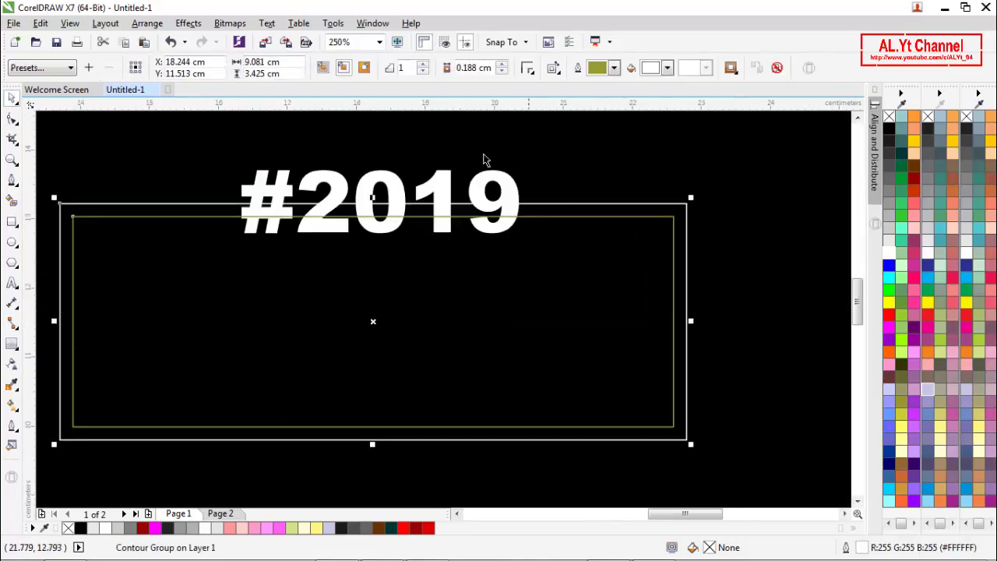
pyautogui.click(148, 23)
pyautogui.click(167, 107)
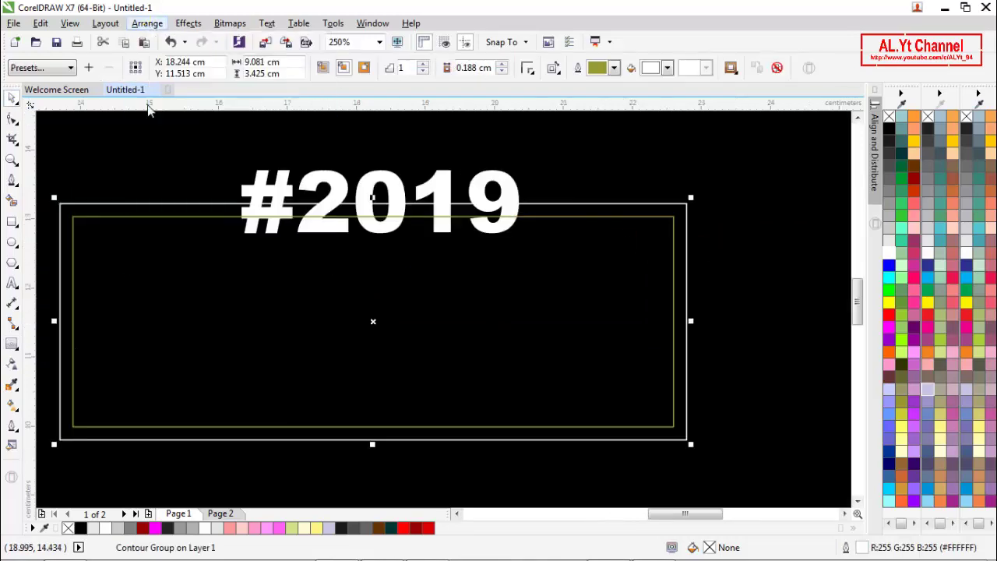
pyautogui.scroll(-2, 557, 224)
pyautogui.click(767, 229)
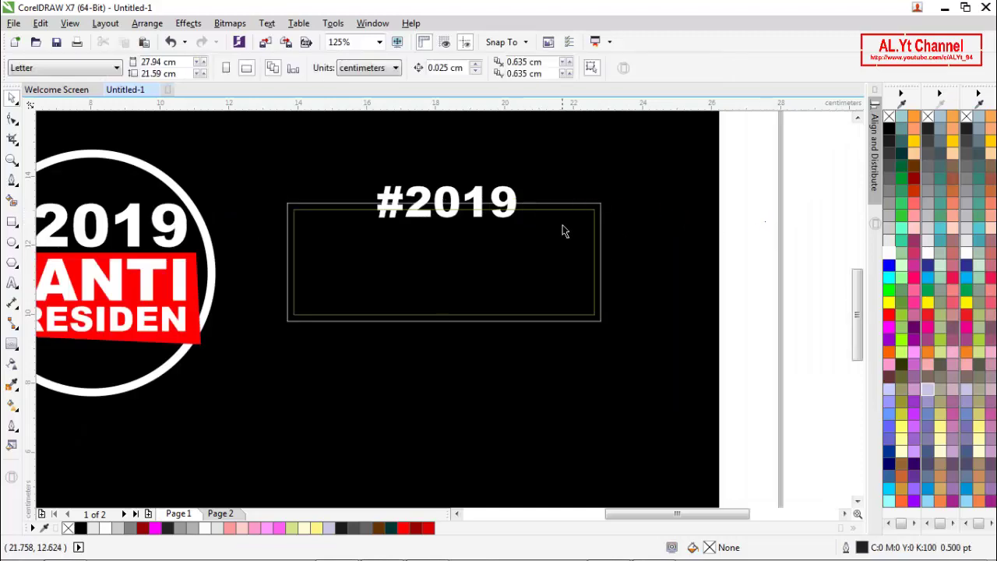
# - Fill the outer rectangle with white
pyautogui.scroll(2, 555, 224)
pyautogui.click(650, 194)
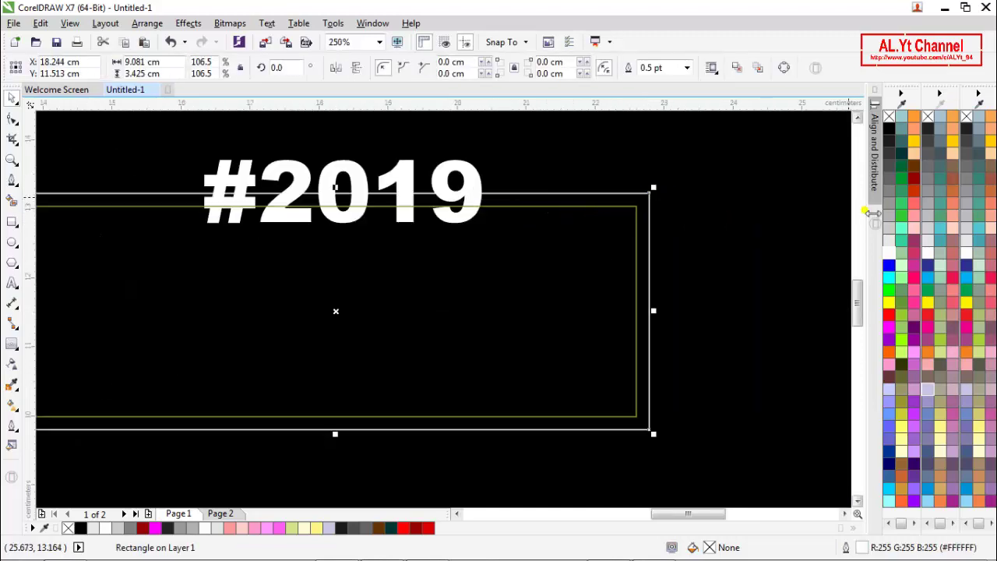
pyautogui.click(888, 254)
pyautogui.scroll(-2, 657, 191)
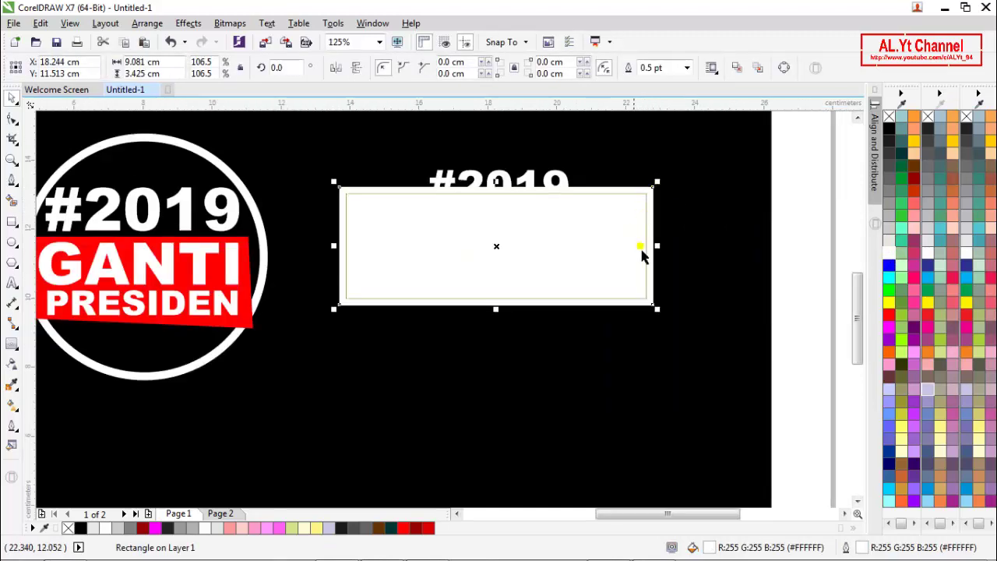
# - Fill the inner rectangle with black
pyautogui.click(813, 225)
pyautogui.click(632, 249)
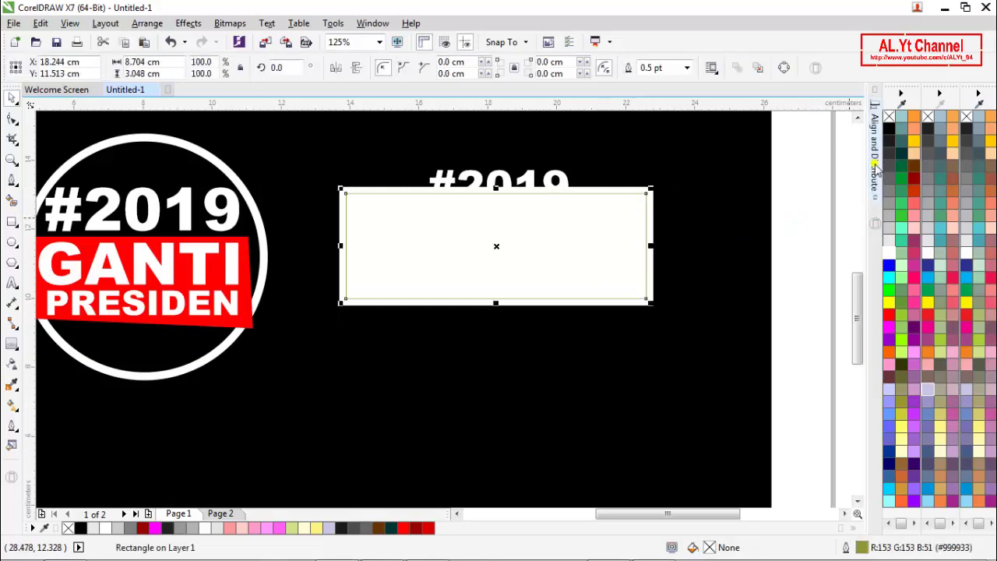
pyautogui.click(889, 130)
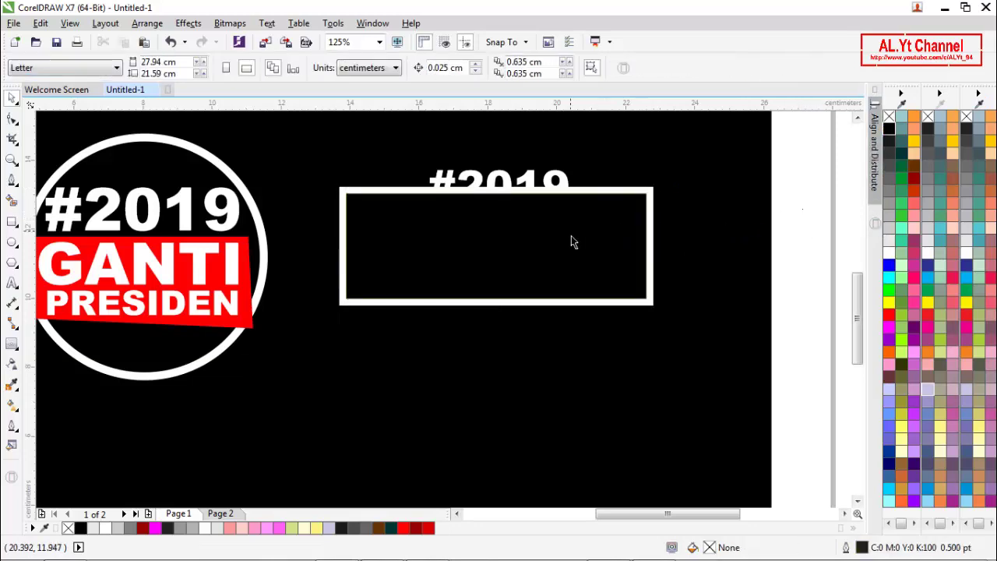
# - Trim the white outer rectangle with the black inner rectangle and delete the inner one, leaving a hollow white frame
pyautogui.scroll(2, 571, 241)
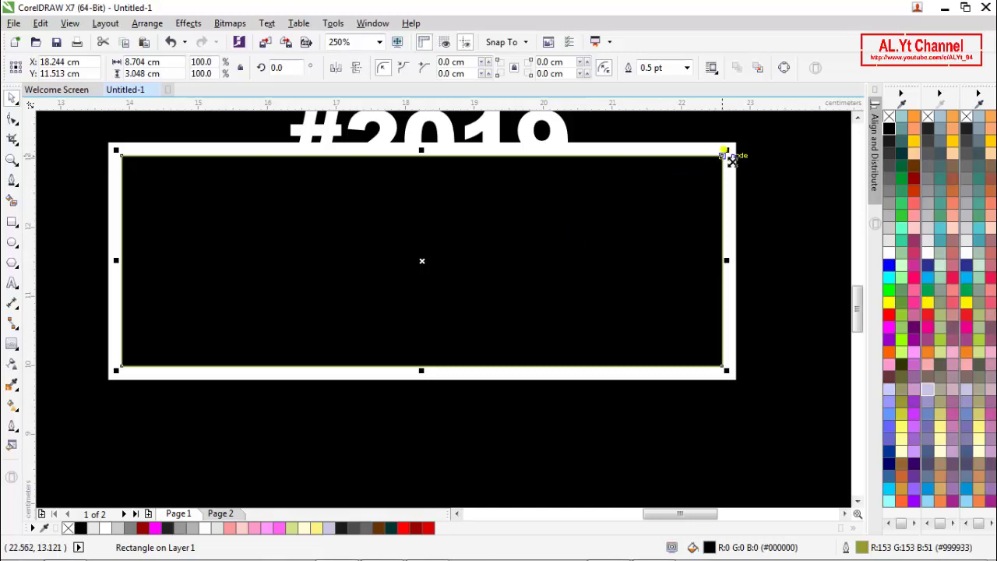
pyautogui.keyDown('shift'); pyautogui.click(736, 159); pyautogui.keyUp('shift')
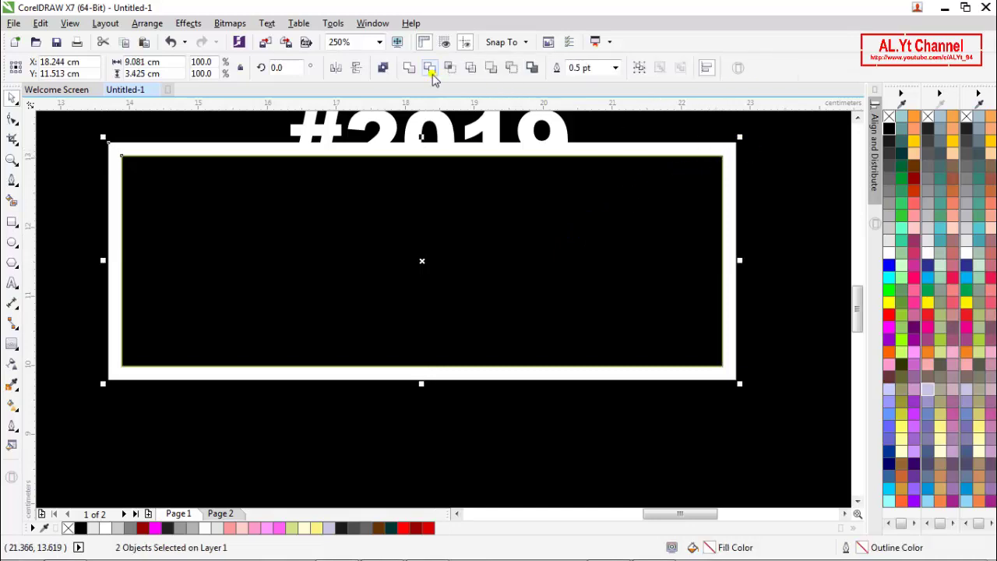
pyautogui.click(429, 69)
pyautogui.click(555, 245)
pyautogui.rightClick(561, 246)
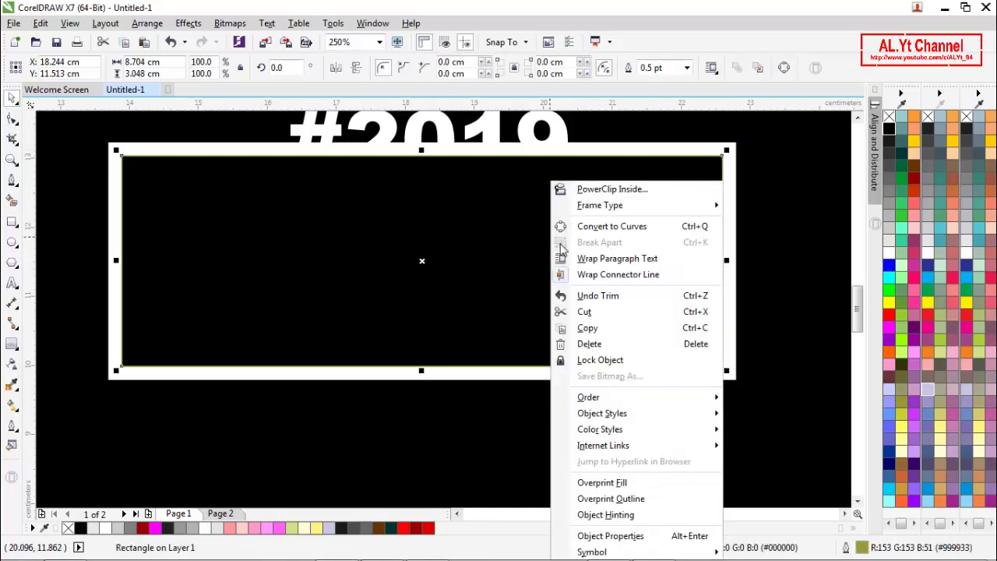
pyautogui.click(581, 344)
pyautogui.scroll(-2, 546, 272)
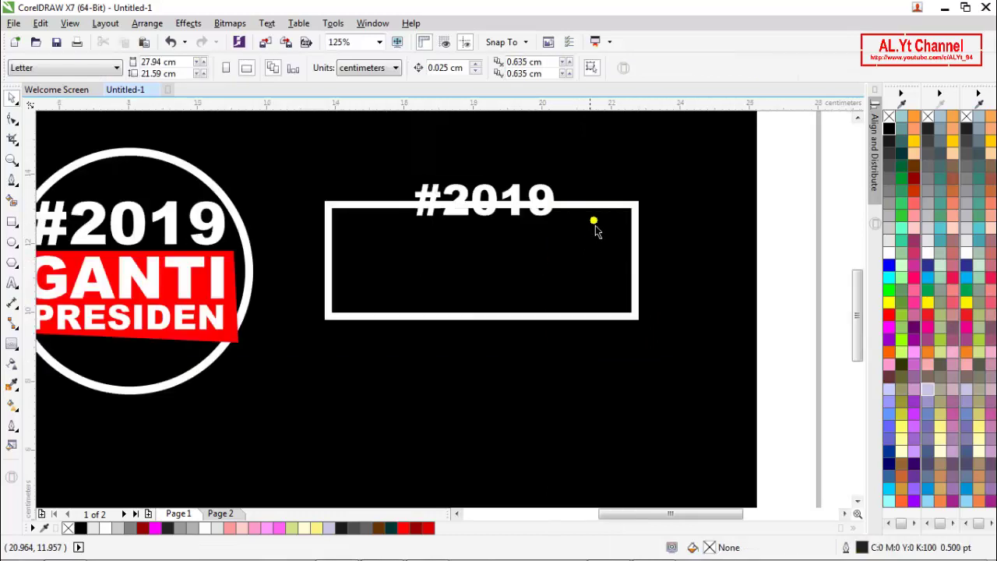
# - Draw a rectangle about 4.51 by 1.99 cm around the "#2019" text on the frame's upper edge
pyautogui.scroll(2, 381, 208)
pyautogui.click(390, 207)
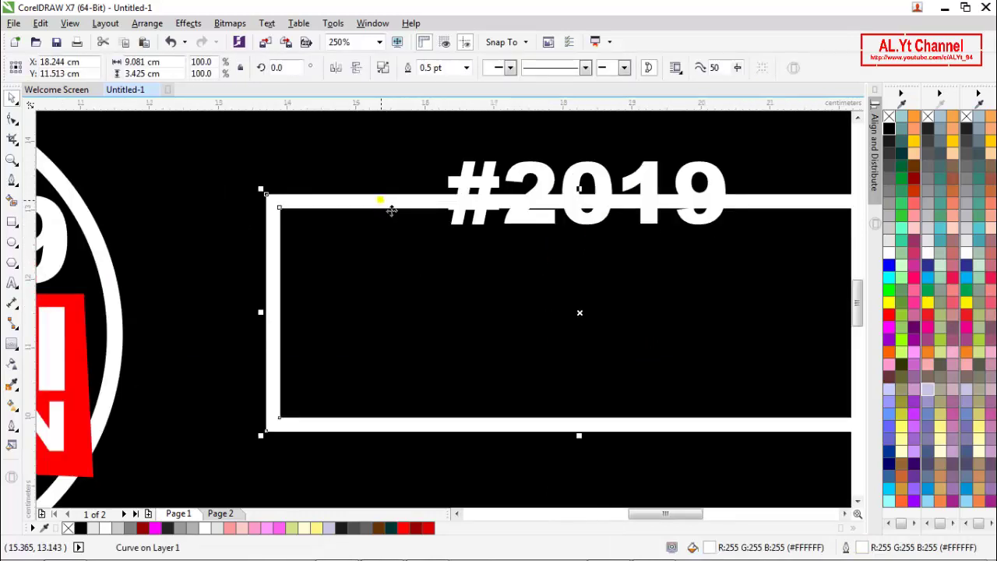
pyautogui.scroll(-2, 390, 211)
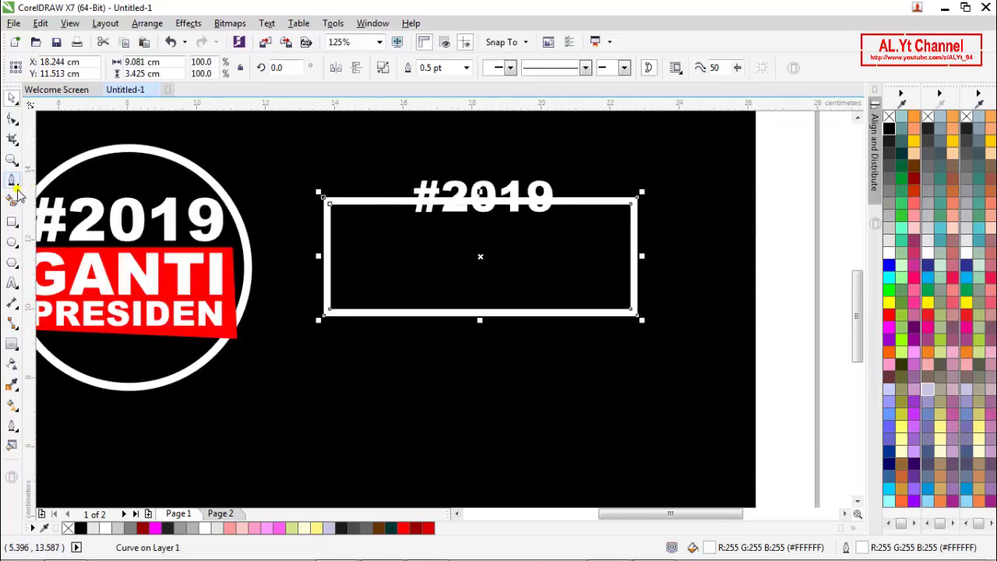
pyautogui.click(12, 221)
pyautogui.moveTo(406, 164); pyautogui.dragTo(560, 232)
pyautogui.press('space')
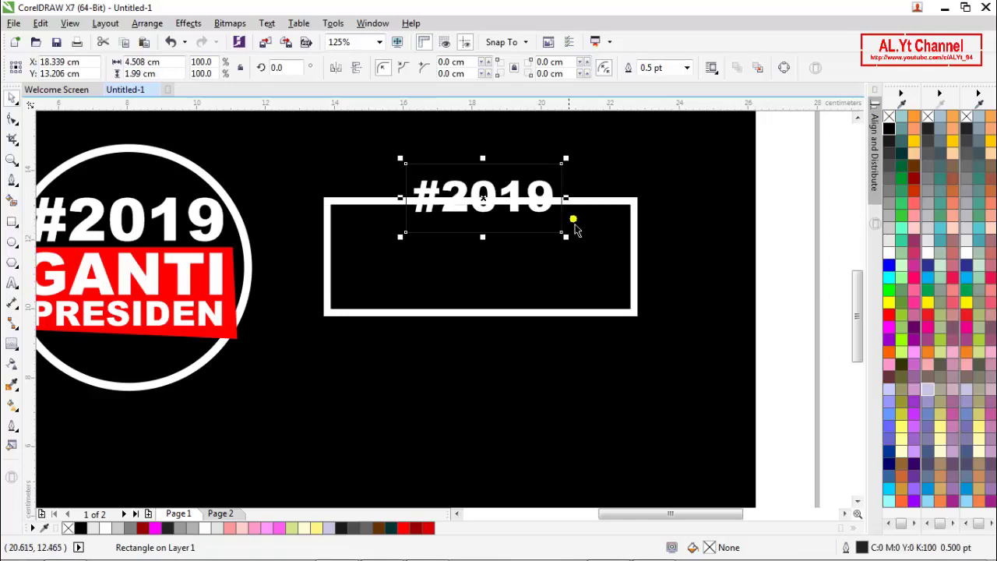
# - Trim the frame with the rectangle around "#2019" to open a gap behind the text, and delete that rectangle
pyautogui.keyDown('shift'); pyautogui.click(601, 203); pyautogui.keyUp('shift')
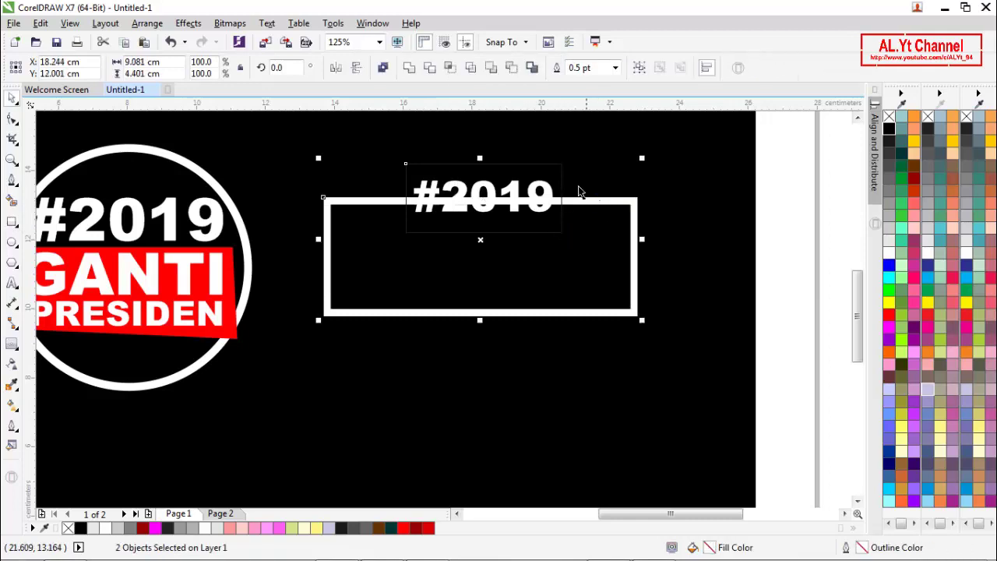
pyautogui.click(432, 69)
pyautogui.click(768, 214)
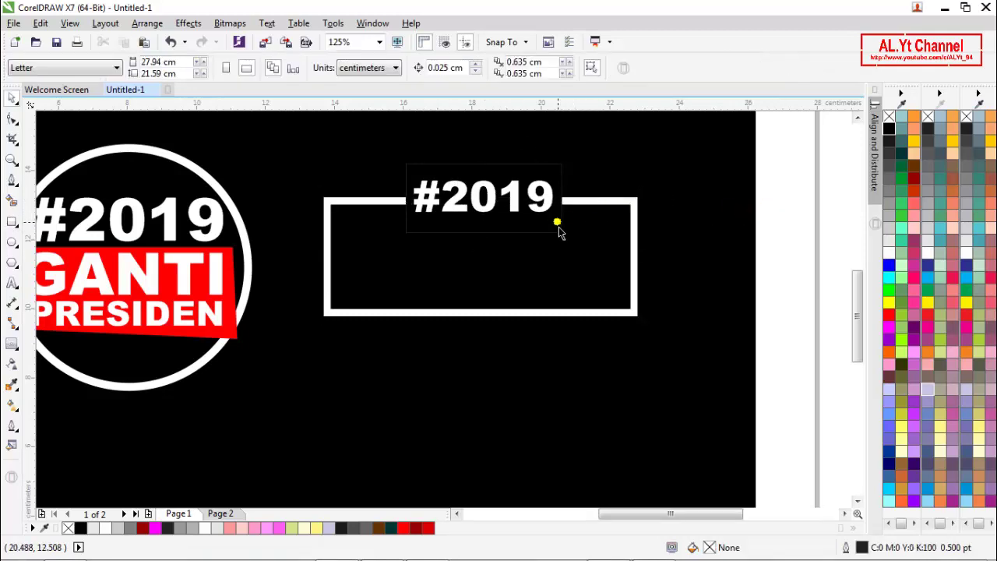
pyautogui.click(565, 232)
pyautogui.press('Delete')
pyautogui.click(750, 220)
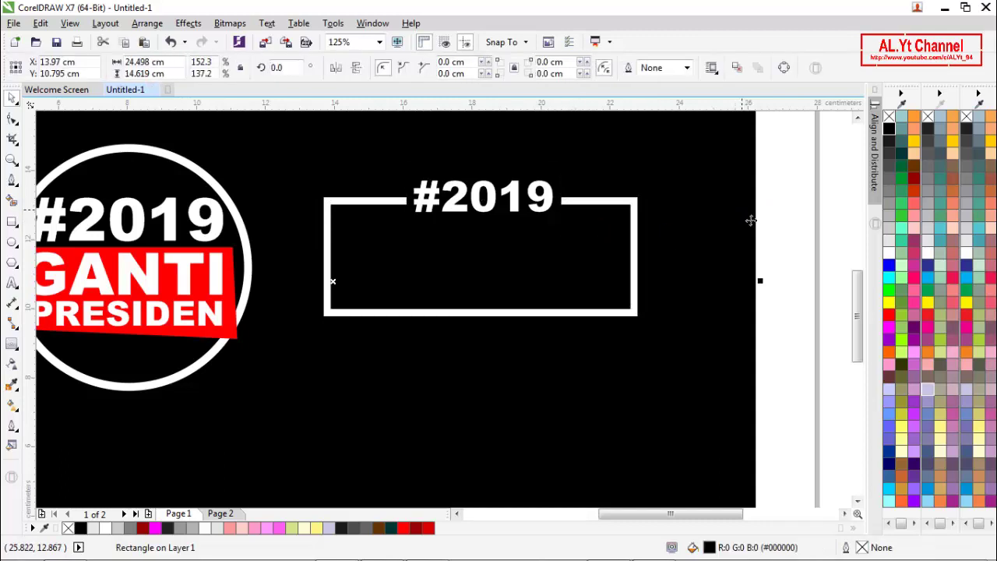
pyautogui.click(774, 231)
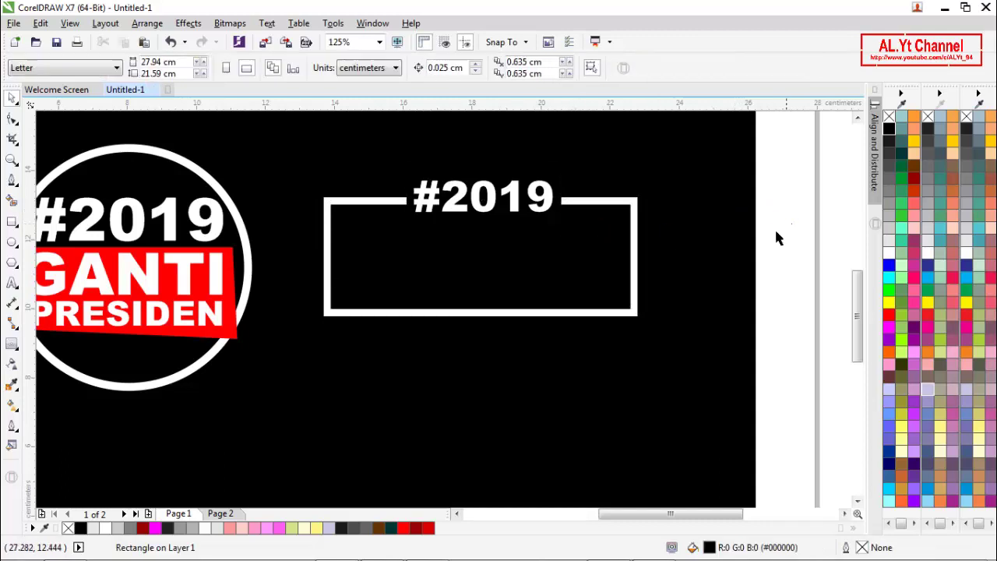
pyautogui.click(613, 317)
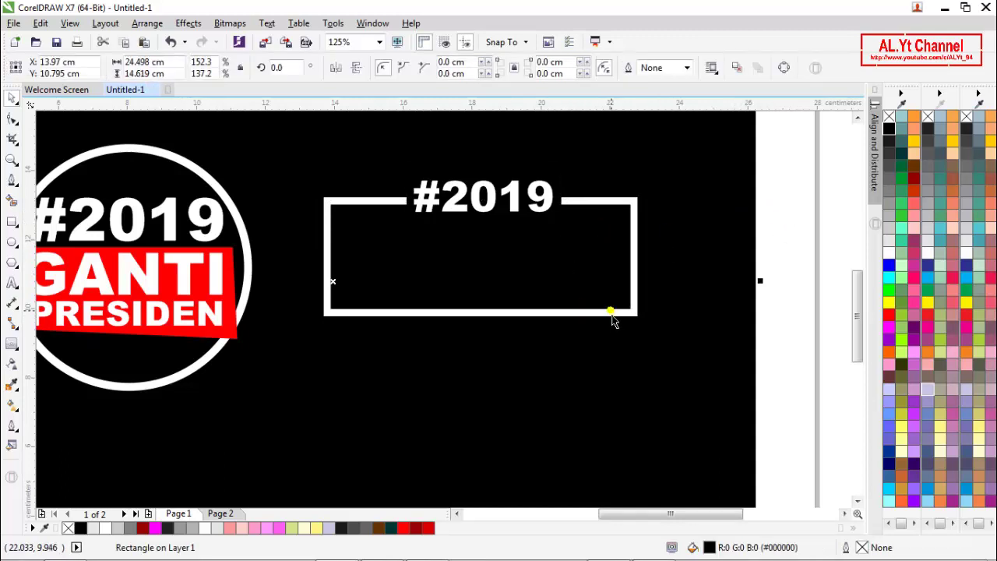
# - Undo the gap cut in the frame and remove the restored rectangle around "#2019"
pyautogui.press('Tab')
pyautogui.keyDown('shift'); pyautogui.click(612, 313); pyautogui.keyUp('shift')
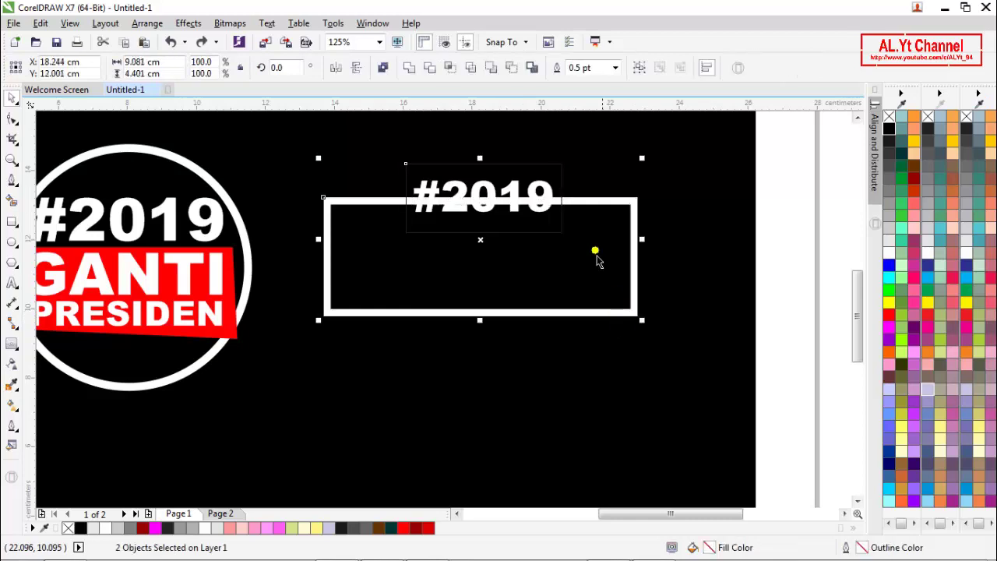
pyautogui.click(562, 180)
pyautogui.click(771, 213)
pyautogui.click(560, 175)
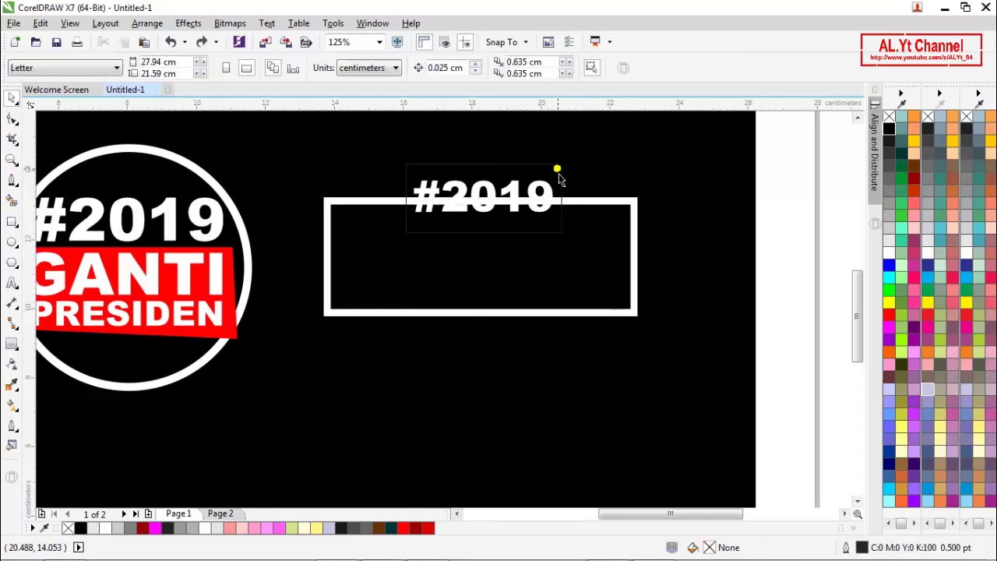
pyautogui.click(655, 265)
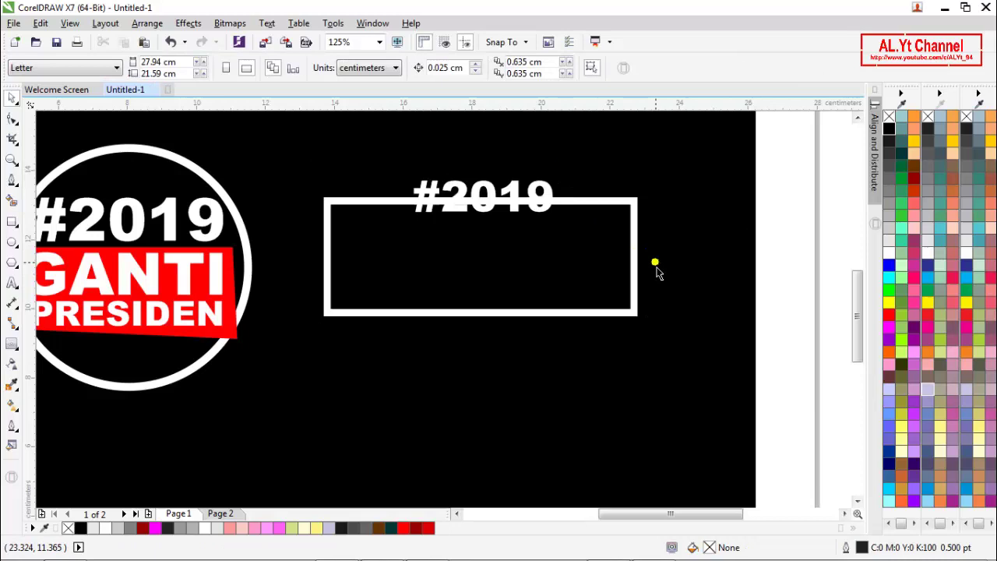
# - Enlarge the white frame proportionally about its centre to about 10.58 by 3.99 cm
pyautogui.click(637, 304)
pyautogui.moveTo(643, 318); pyautogui.dragTo(668, 346)
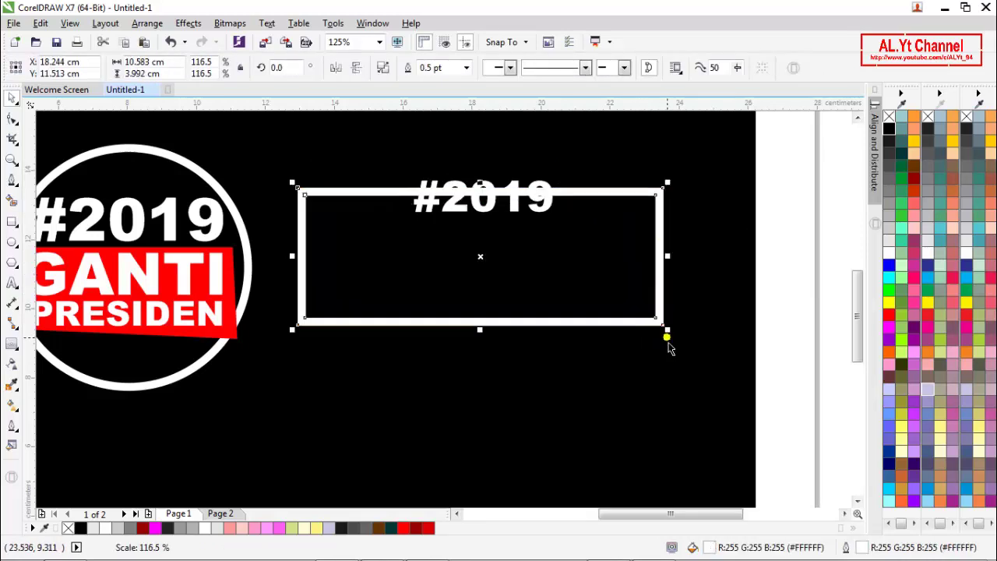
pyautogui.click(641, 257)
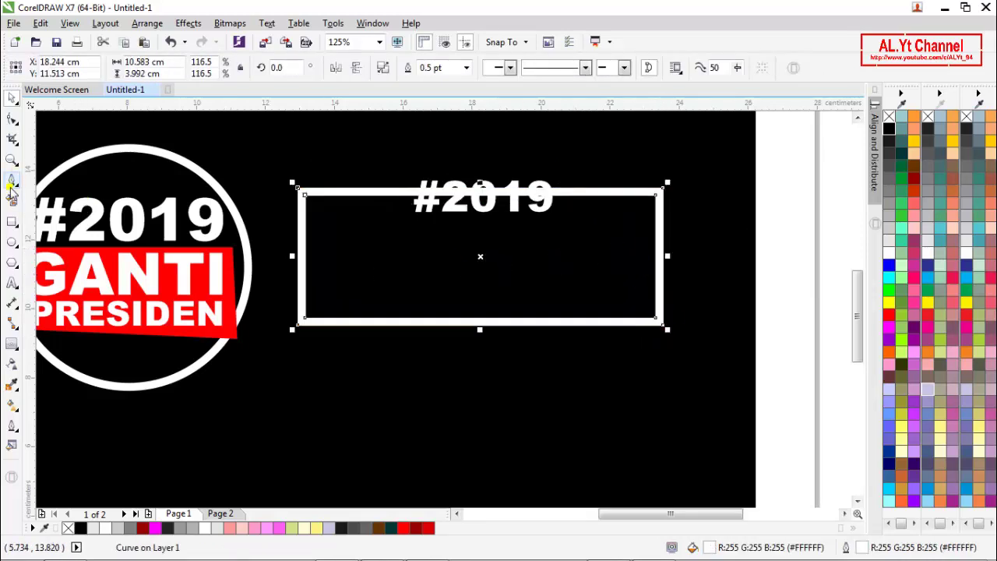
pyautogui.click(13, 120)
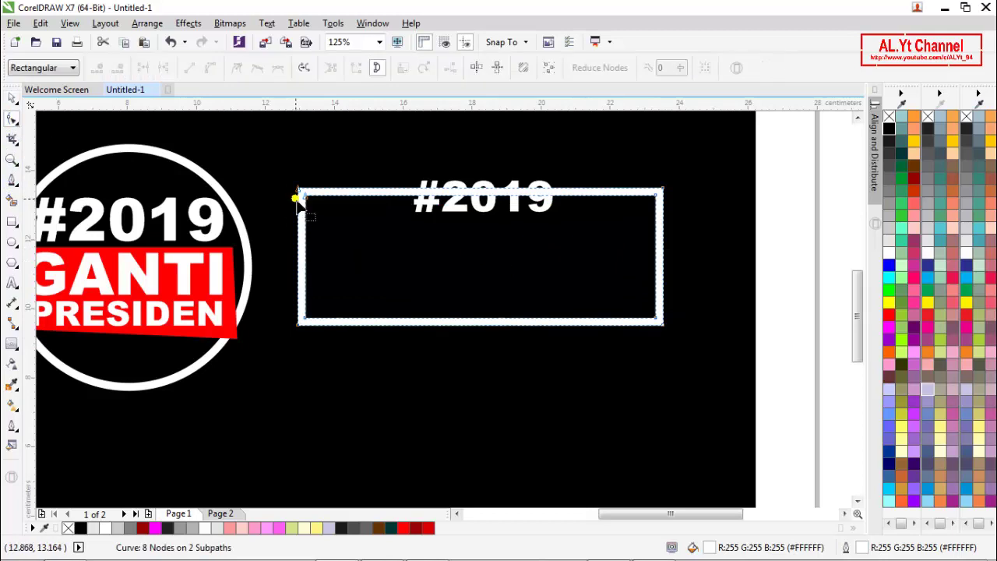
pyautogui.click(12, 99)
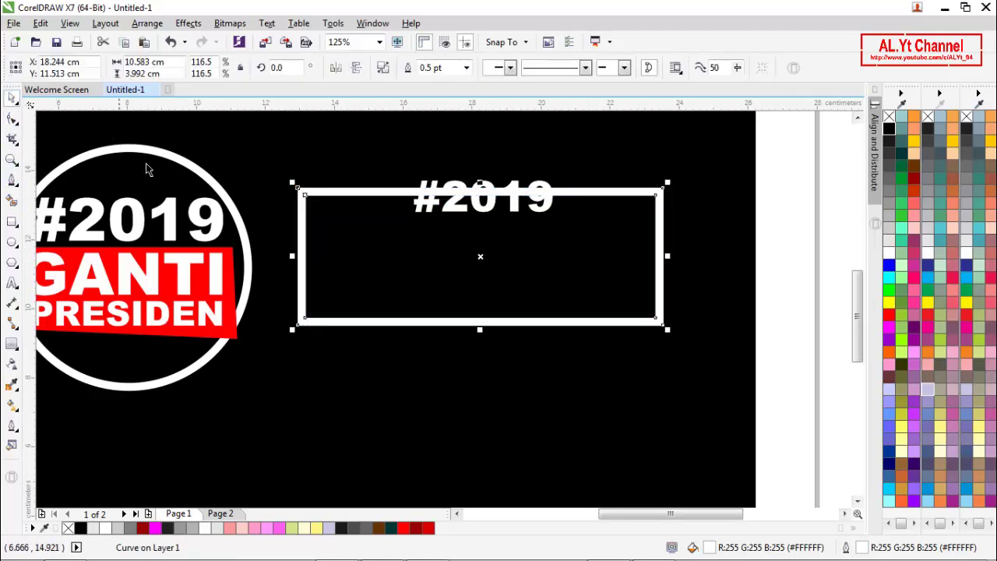
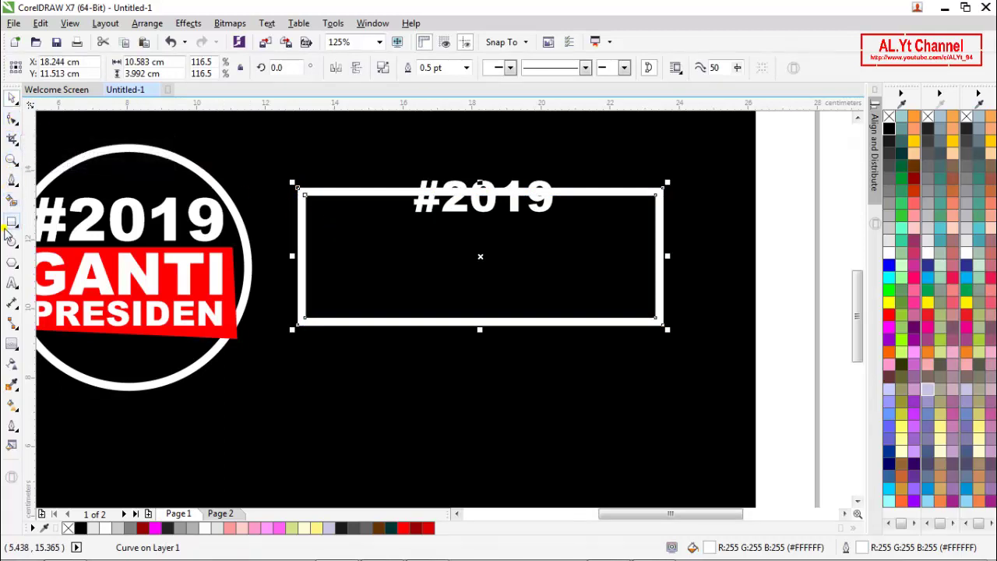
# - Try to fit a new rectangle, drawn about 10.03 by 3.37 cm, onto the frame by moving and enlarging it
pyautogui.click(11, 222)
pyautogui.moveTo(316, 205); pyautogui.dragTo(659, 319)
pyautogui.press('space')
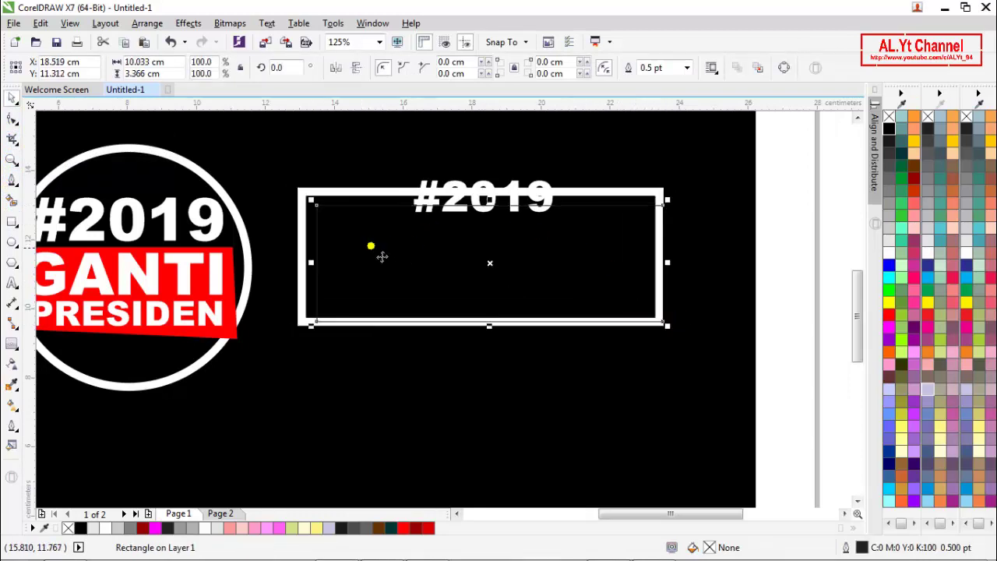
pyautogui.moveTo(382, 256); pyautogui.dragTo(363, 238)
pyautogui.moveTo(649, 312); pyautogui.dragTo(671, 334)
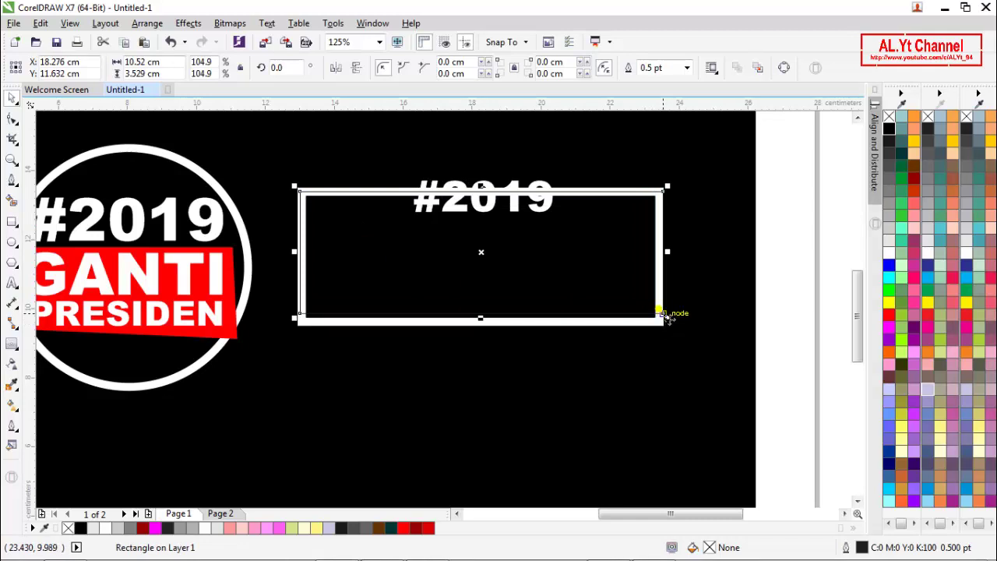
pyautogui.press('Escape')
# - Draw a rectangle about 4.87 by 2.01 cm around "#2019" and narrow it to about 4.47 cm wide
pyautogui.click(570, 195)
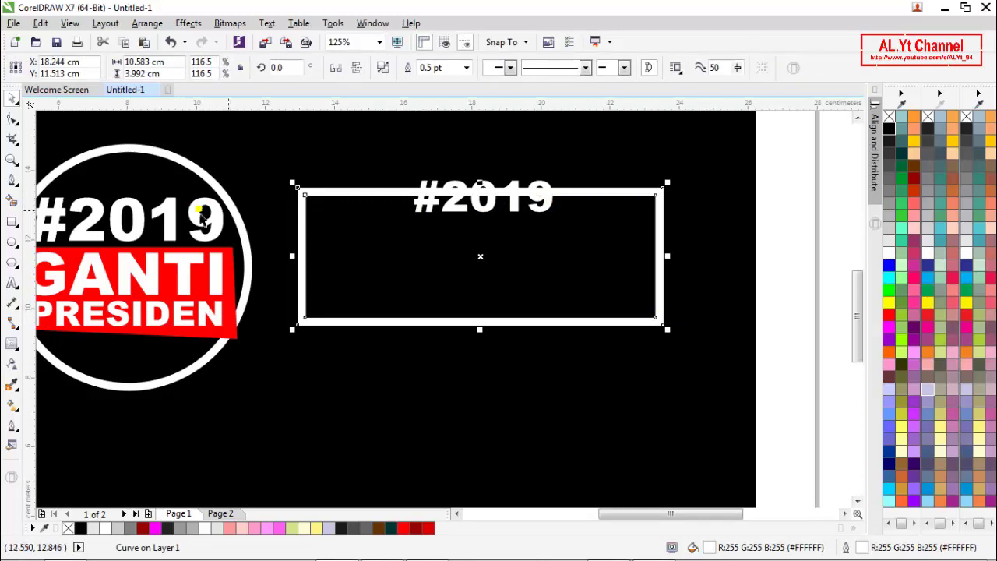
pyautogui.click(12, 223)
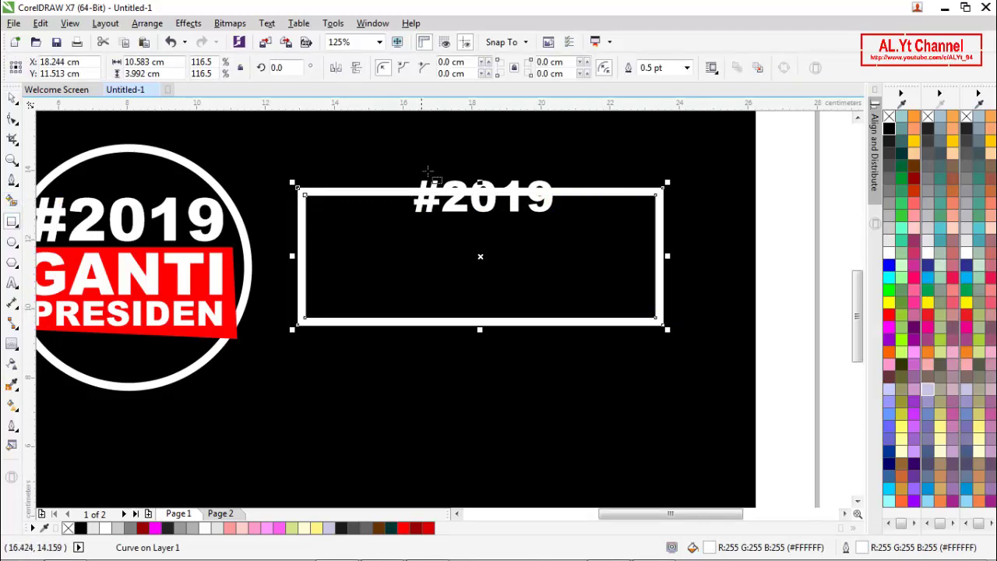
pyautogui.moveTo(391, 158); pyautogui.dragTo(560, 225)
pyautogui.press('space')
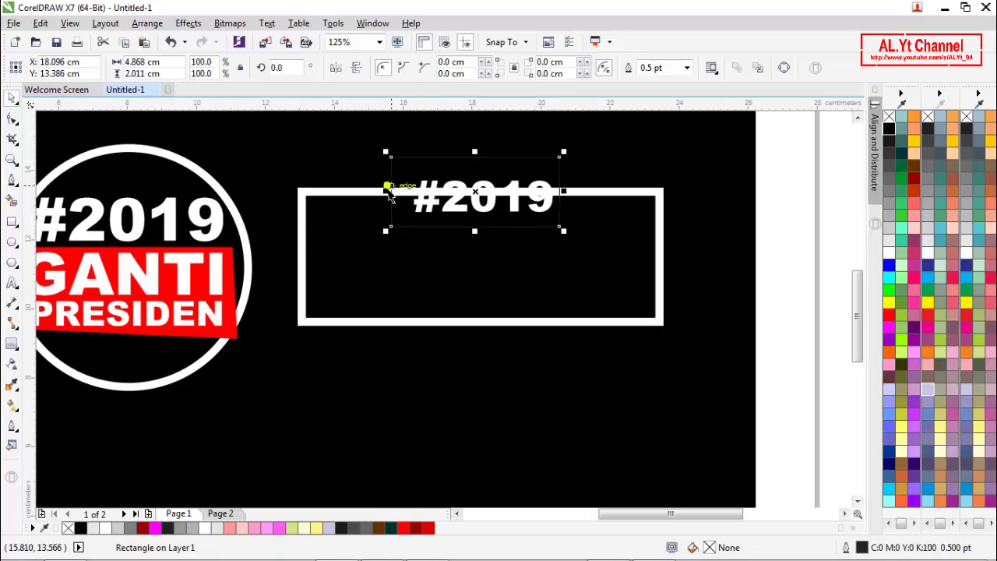
pyautogui.moveTo(395, 201); pyautogui.dragTo(408, 202)
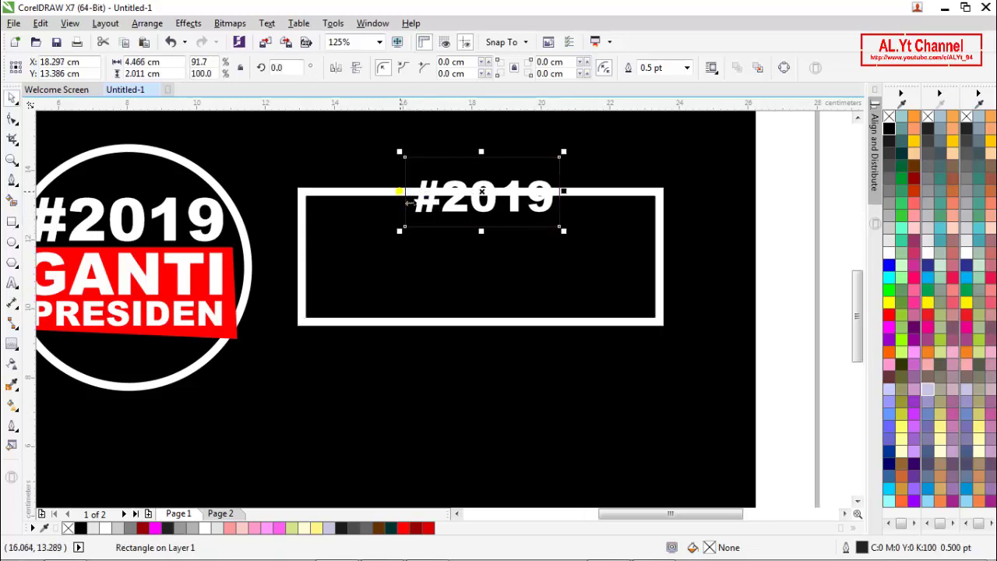
# - Trim the frame's upper edge with the new rectangle around "#2019" and delete that cutting rectangle
pyautogui.keyDown('shift'); pyautogui.click(356, 199); pyautogui.keyUp('shift')
pyautogui.click(433, 67)
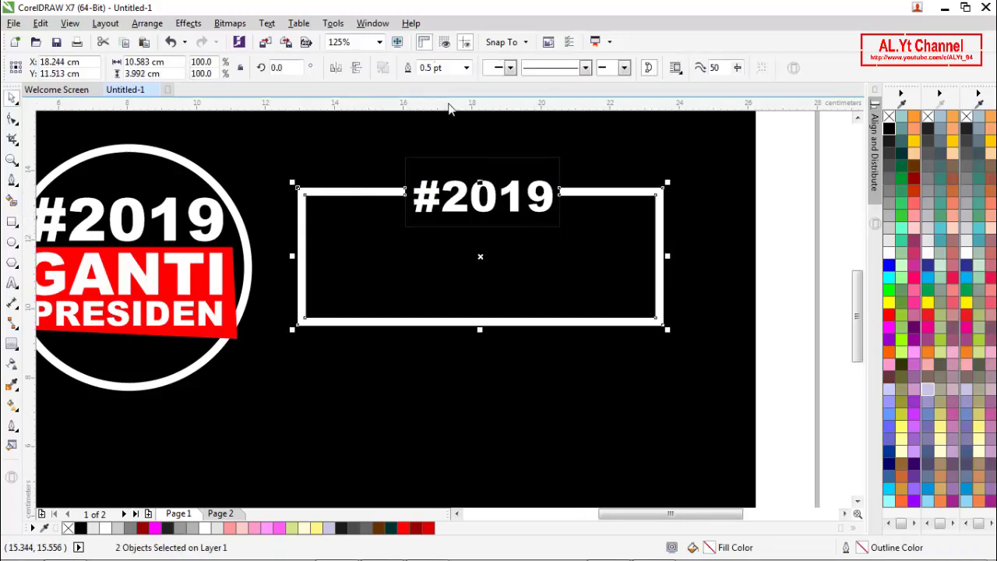
pyautogui.click(788, 226)
pyautogui.click(551, 231)
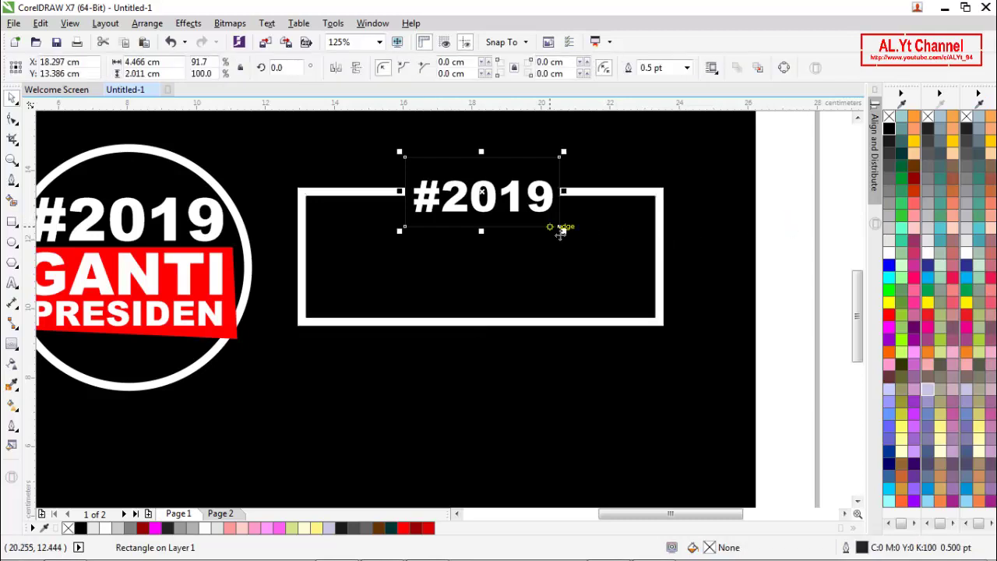
pyautogui.press('Delete')
pyautogui.scroll(-1, 547, 202)
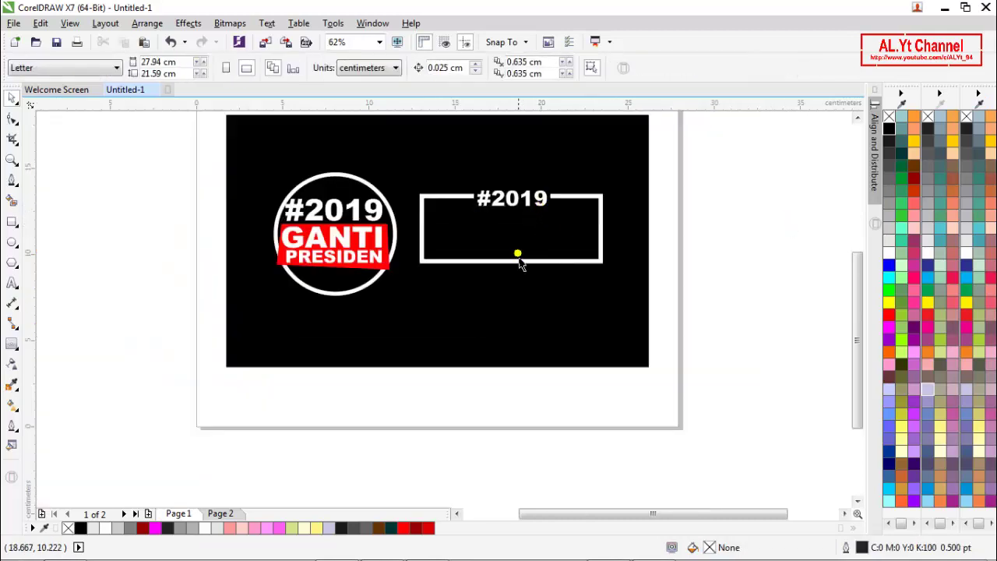
pyautogui.scroll(1, 485, 248)
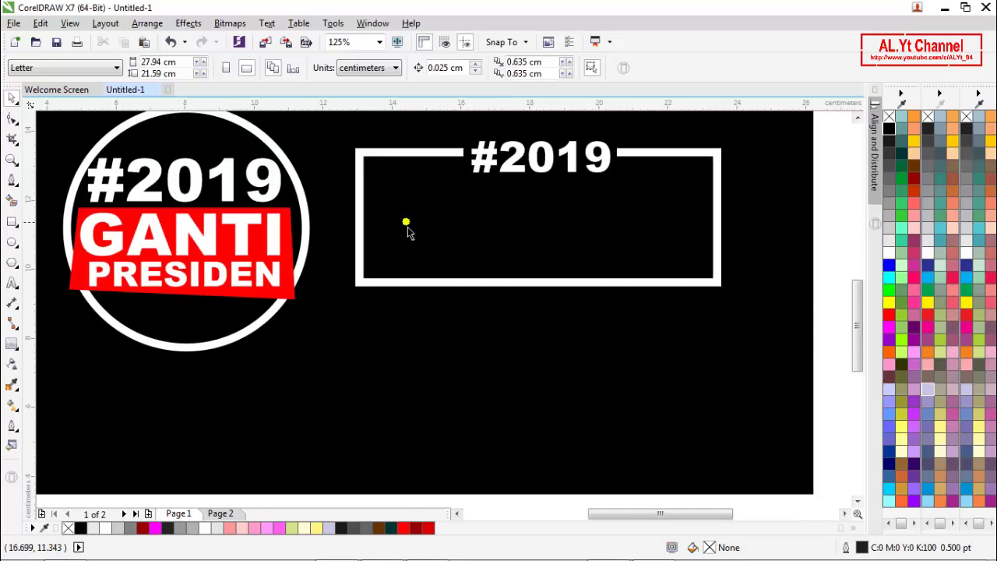
# - Start a text entry inside the frame, and undo it together with the deletion of the cutting rectangle
pyautogui.click(12, 285)
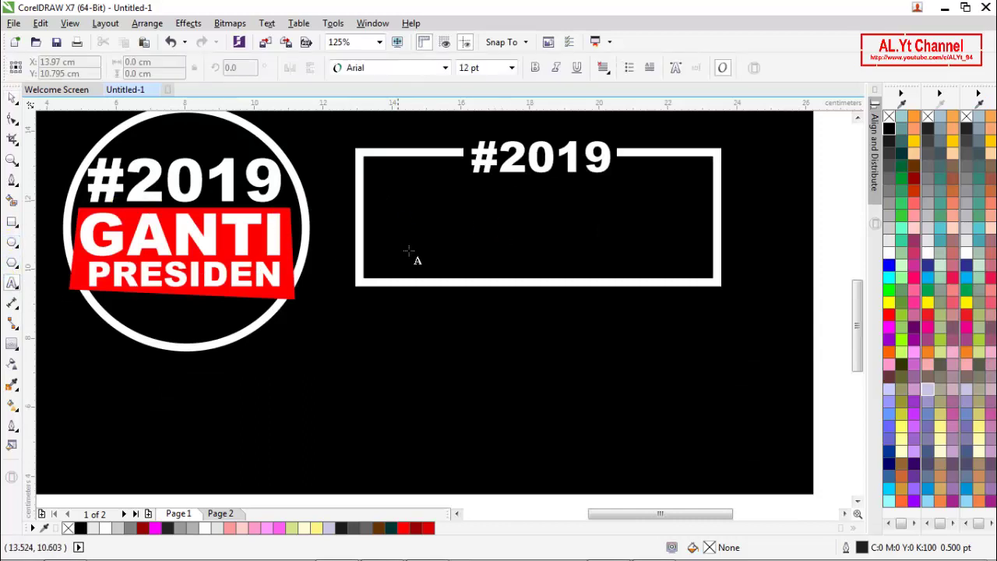
pyautogui.click(436, 218)
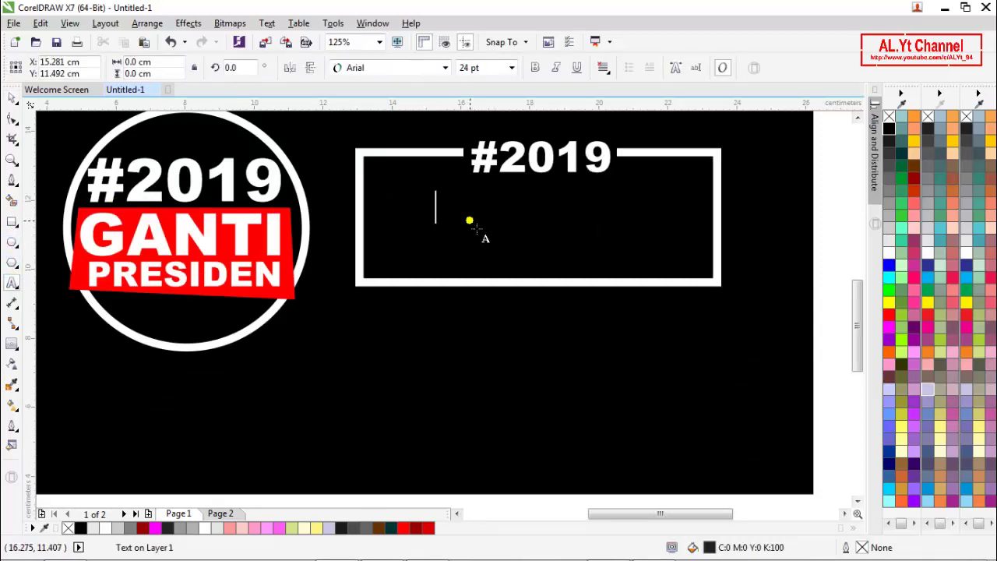
pyautogui.hotkey('ctrl', 'space')
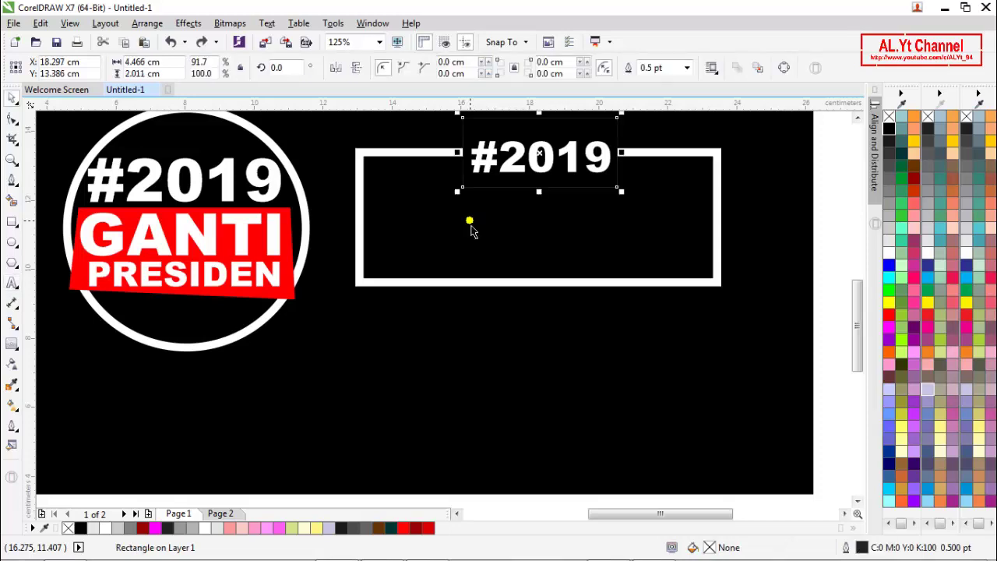
# - Undo the trim of the frame's upper edge and try stretching the frame downward to about 5.09 cm high
pyautogui.keyDown('shift'); pyautogui.click(471, 221); pyautogui.keyUp('shift')
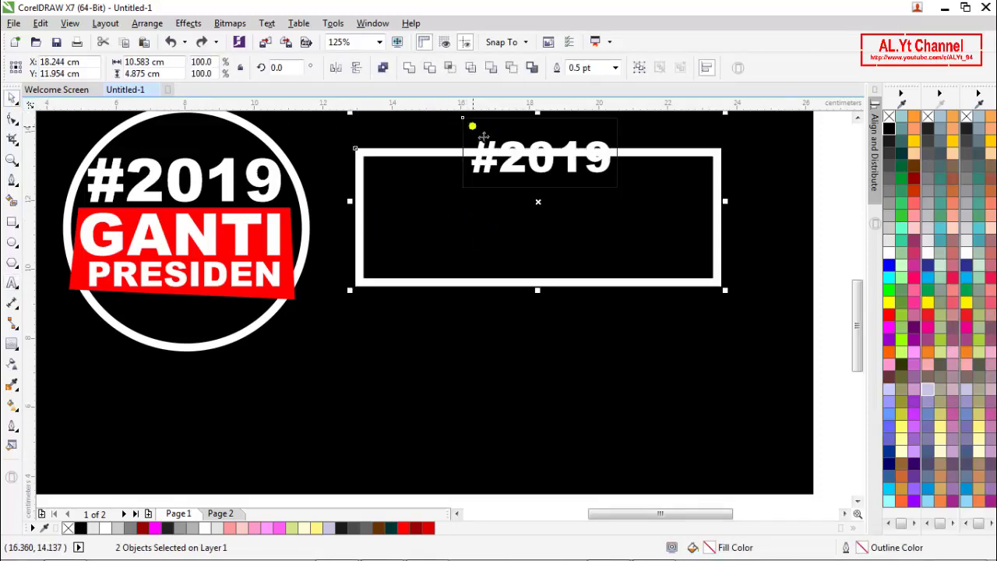
pyautogui.click(576, 138)
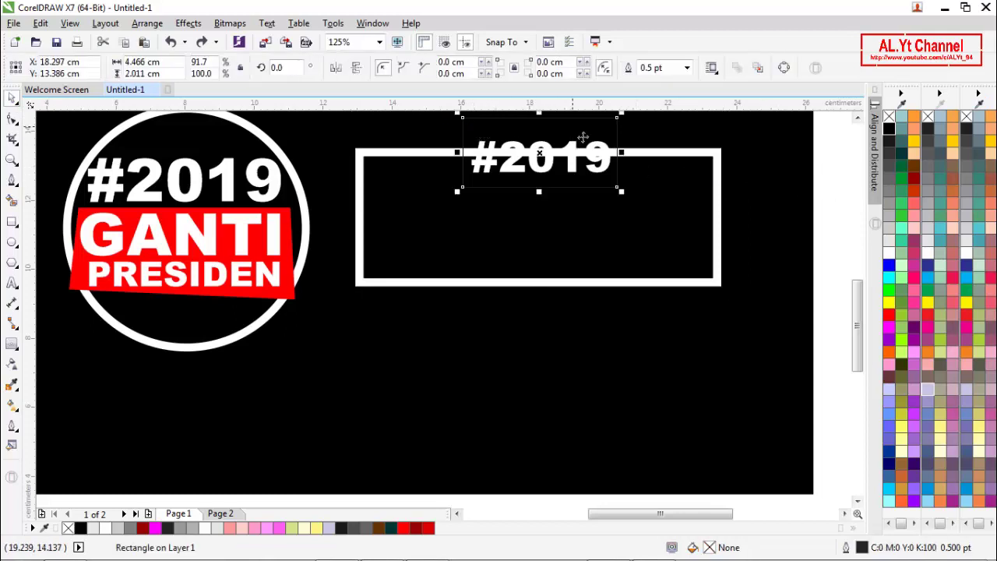
pyautogui.click(555, 282)
pyautogui.moveTo(544, 292); pyautogui.dragTo(554, 338)
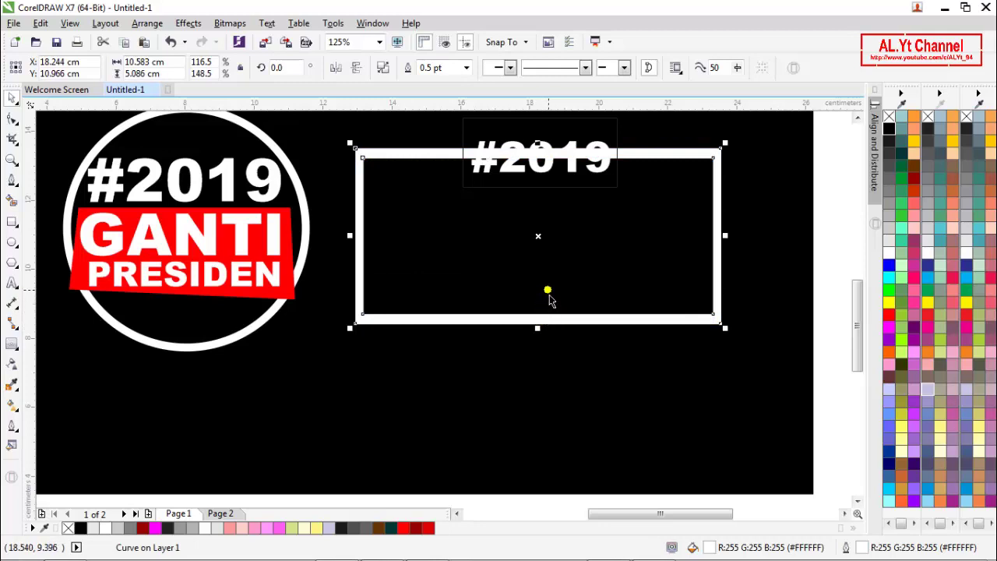
# - Delete the white frame and the cutting rectangle around "#2019", keeping only the text
pyautogui.press('Delete')
pyautogui.click(553, 193)
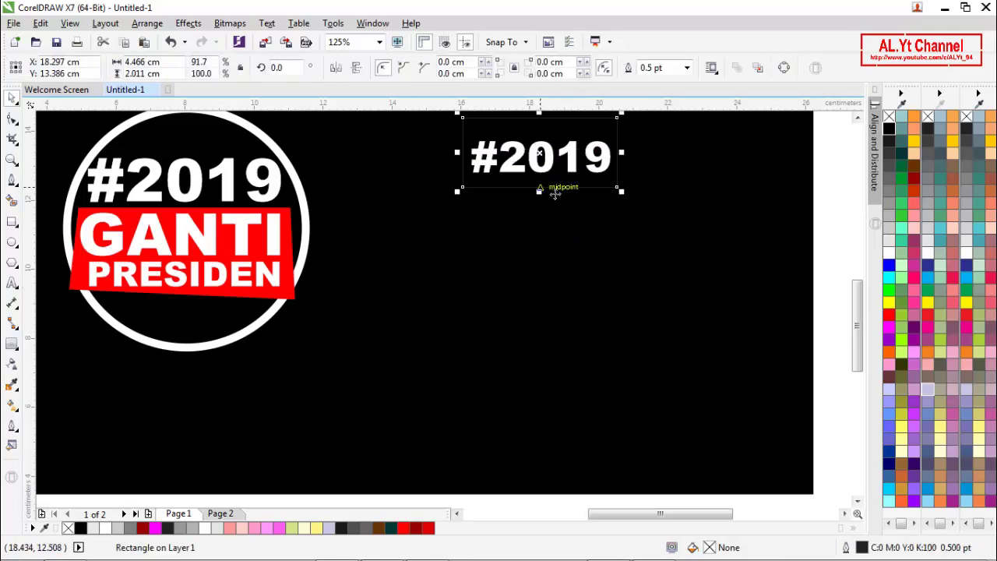
pyautogui.moveTo(555, 200); pyautogui.dragTo(520, 253)
pyautogui.click(441, 252)
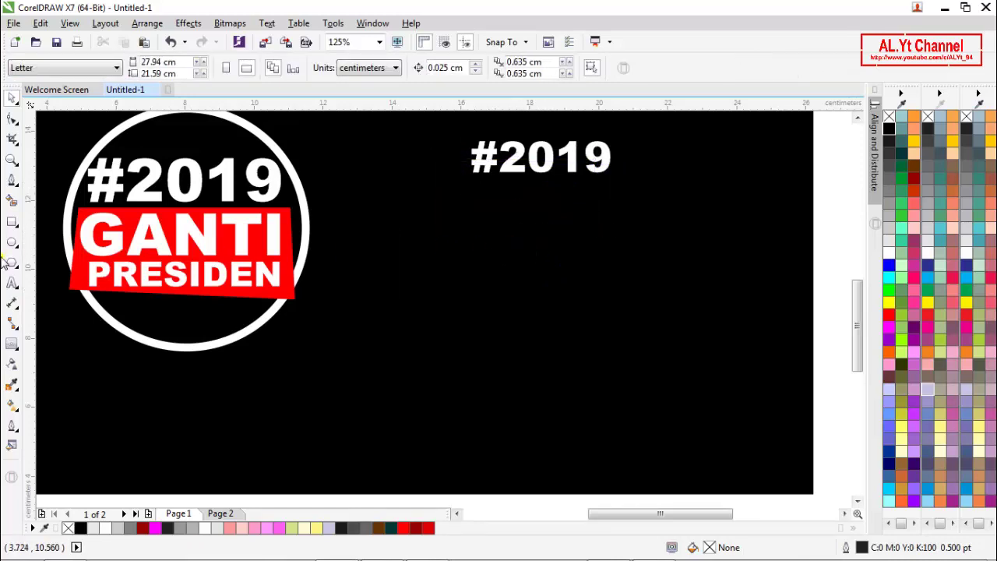
# - Draw a square about 5.55 cm wide below "#2019" and move it up under the text
pyautogui.click(12, 221)
pyautogui.moveTo(414, 187); pyautogui.dragTo(606, 327)
pyautogui.press('space')
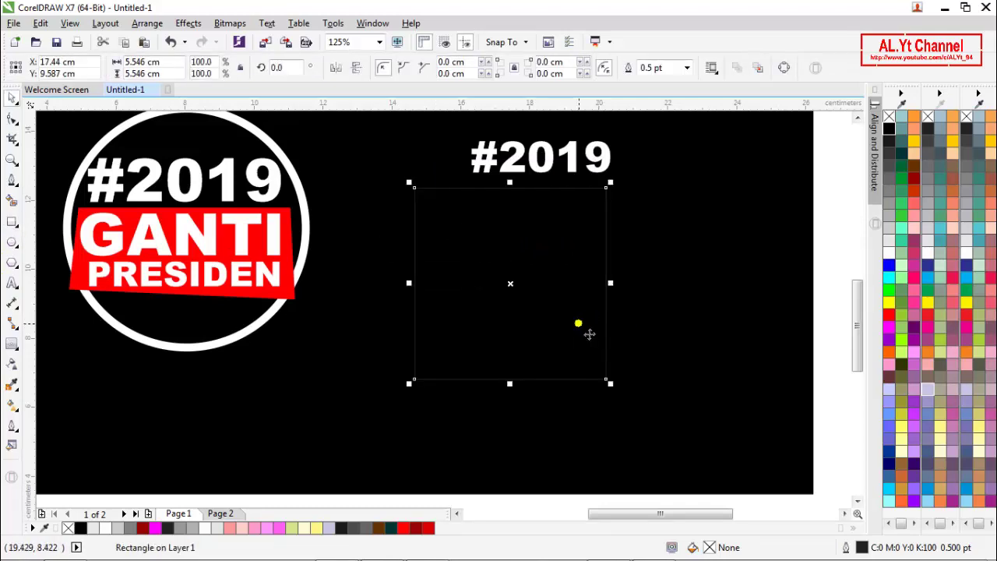
pyautogui.moveTo(522, 290); pyautogui.dragTo(546, 260)
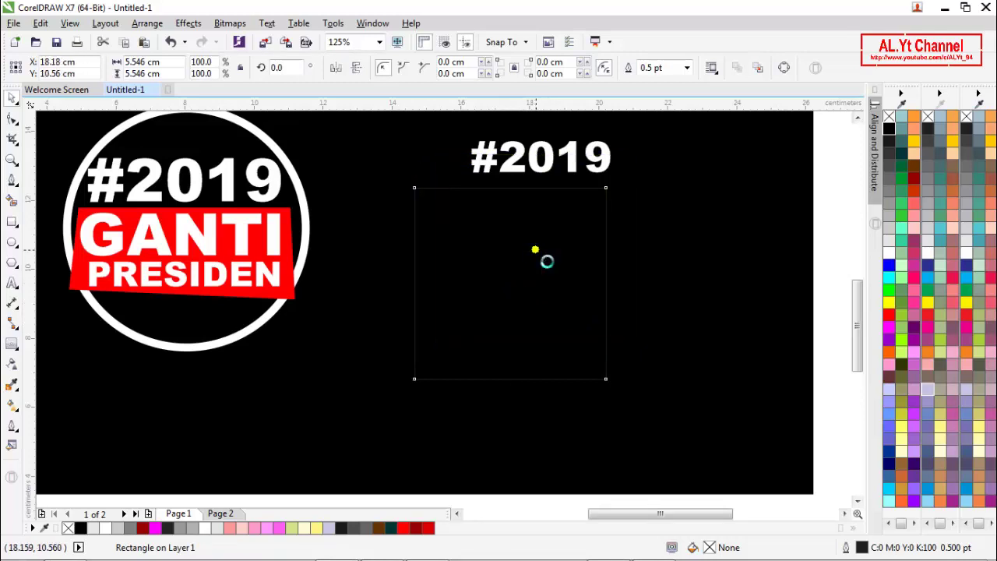
# - Resize the square into a rectangle about 6.77 by 5.34 cm, placed with its upper edge behind "#2019"
pyautogui.moveTo(636, 348); pyautogui.dragTo(636, 329)
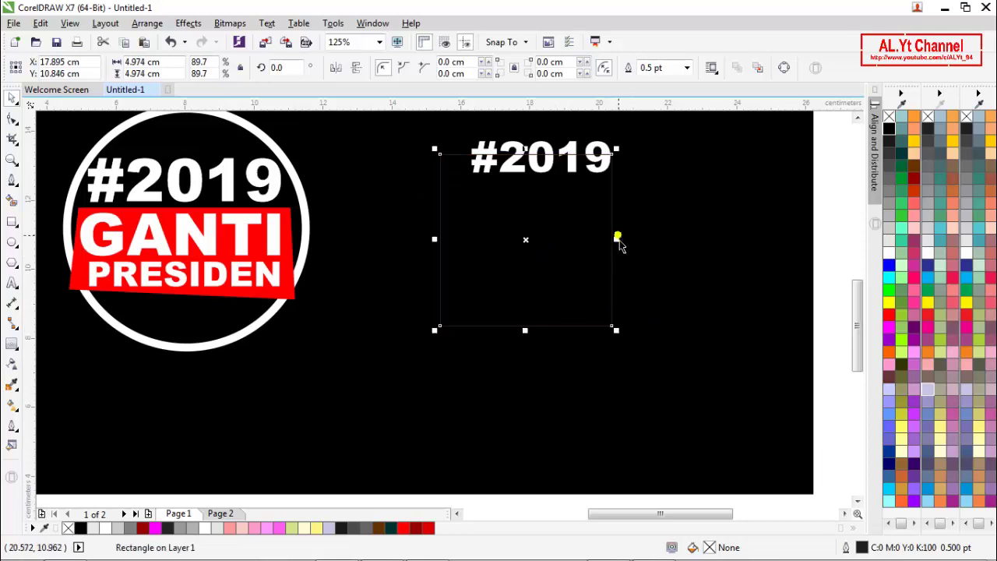
pyautogui.moveTo(629, 252); pyautogui.dragTo(658, 264)
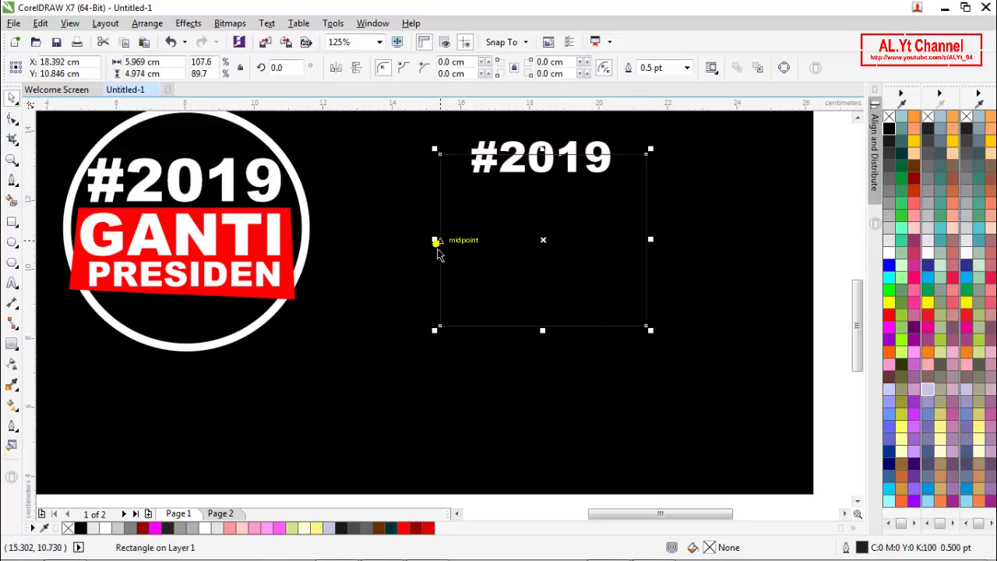
pyautogui.moveTo(445, 253); pyautogui.dragTo(433, 253)
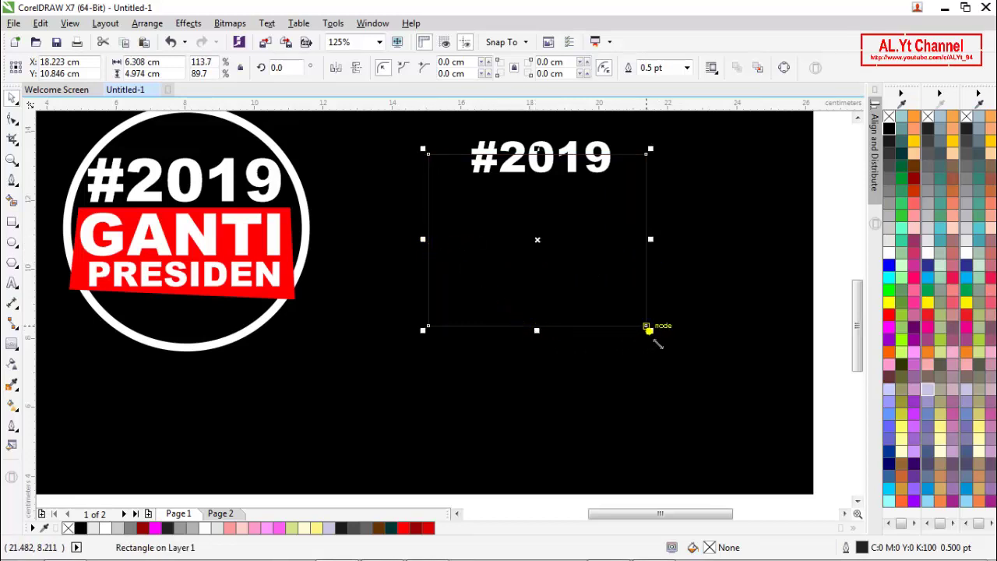
pyautogui.moveTo(651, 330); pyautogui.dragTo(662, 347)
pyautogui.moveTo(613, 303); pyautogui.dragTo(609, 303)
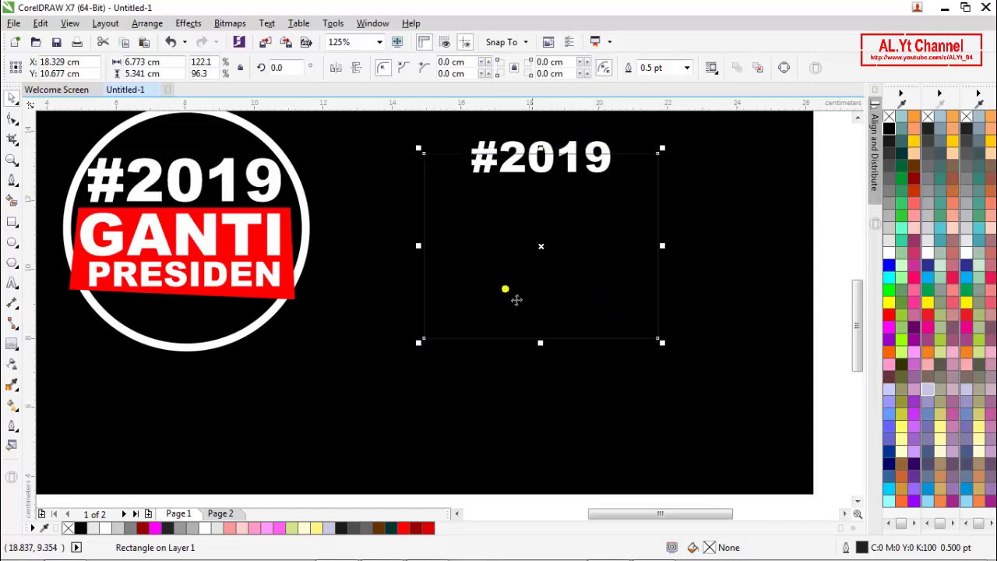
# - Give the rectangle a white outline and add a single inside contour with an offset of about 0.162 cm
pyautogui.rightClick(889, 251)
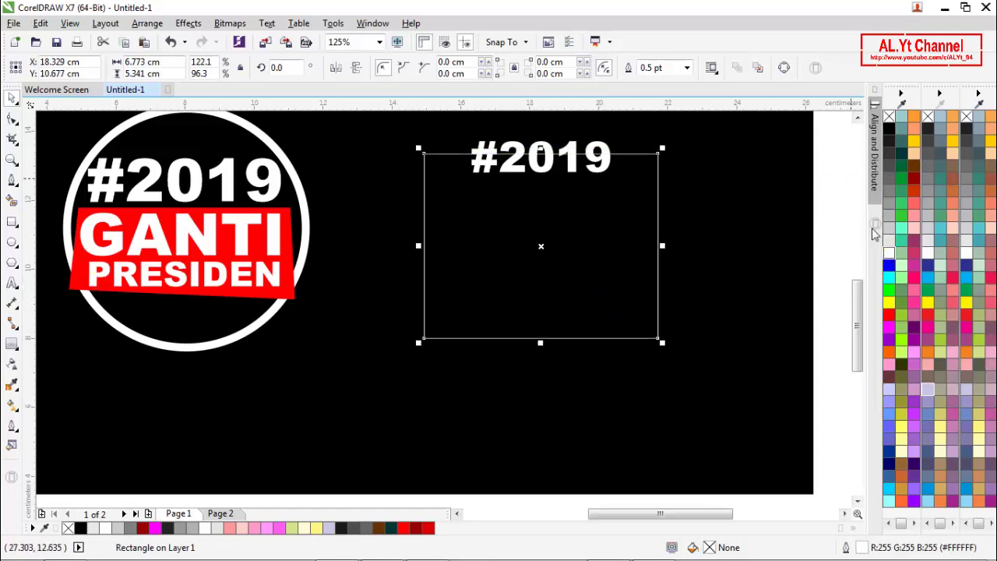
pyautogui.click(17, 346)
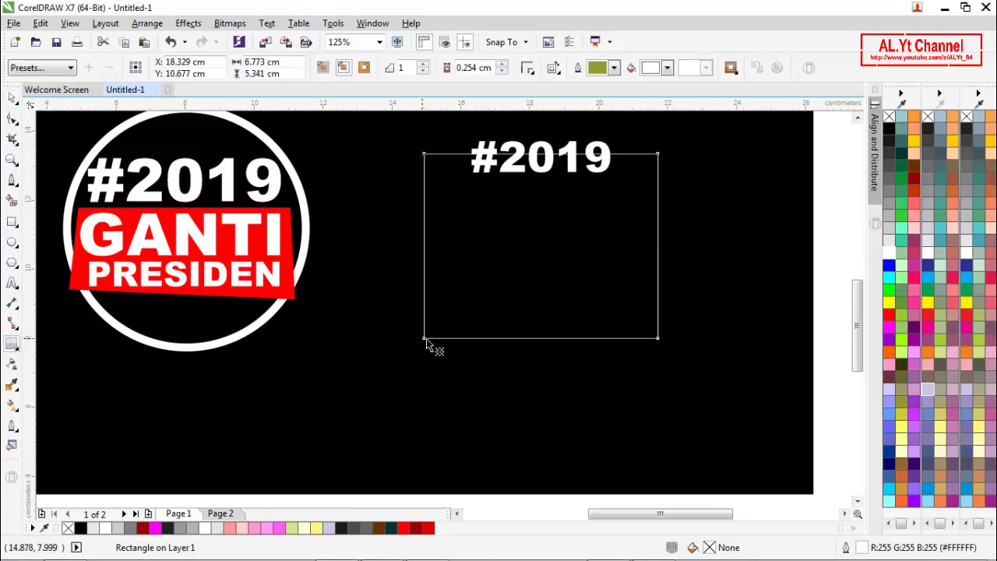
pyautogui.moveTo(427, 345); pyautogui.dragTo(433, 335)
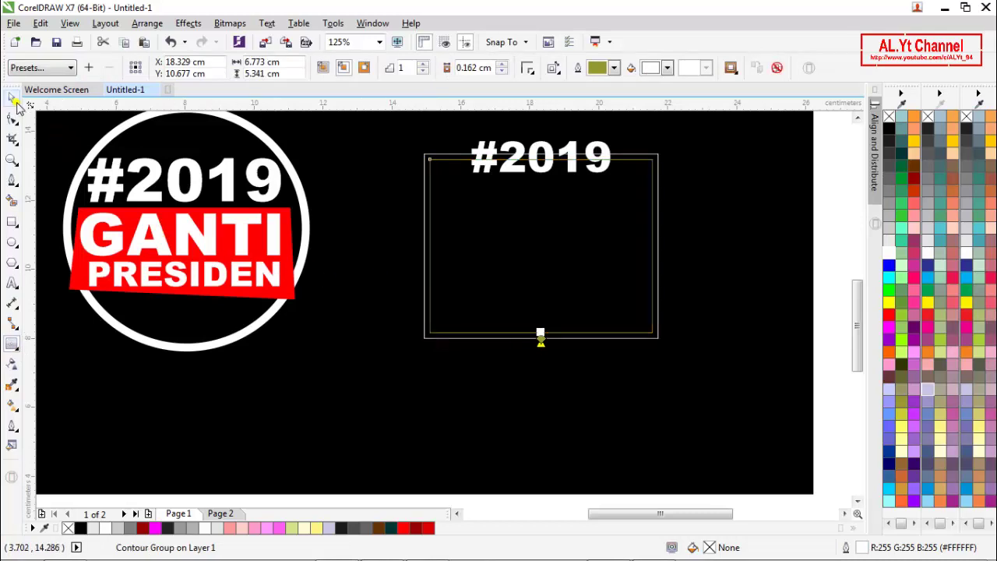
# - Break the rectangle's contour group apart into separate outer and inner rectangles
pyautogui.click(14, 99)
pyautogui.click(147, 24)
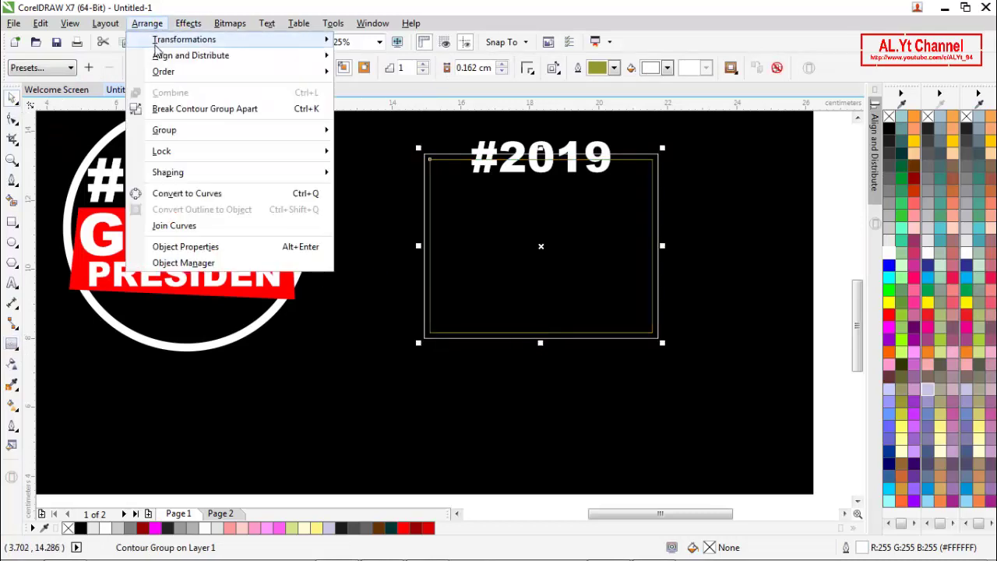
pyautogui.click(166, 109)
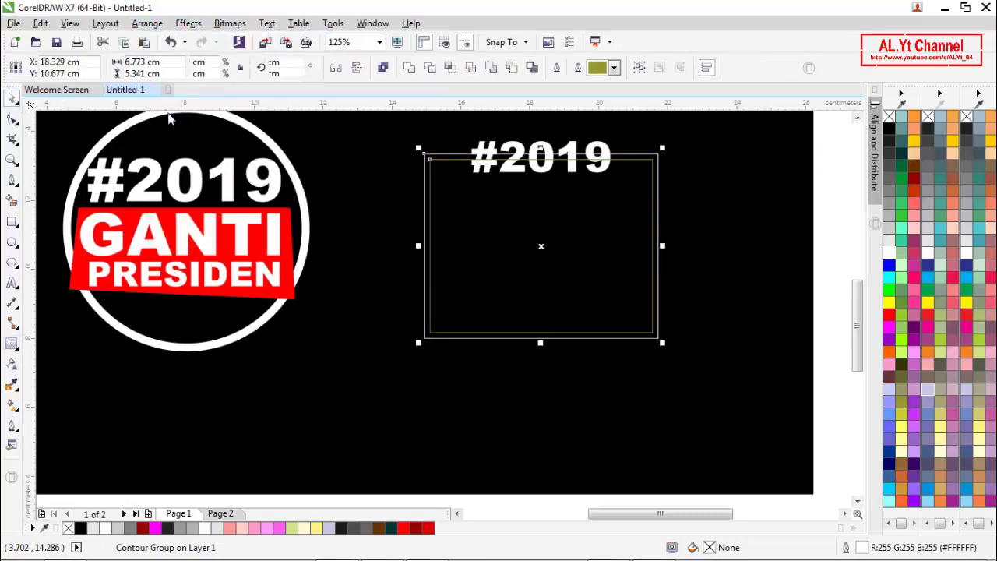
pyautogui.click(845, 230)
# - Trim the outer white rectangle with the inner contour rectangle and delete the inner one
pyautogui.scroll(2, 639, 165)
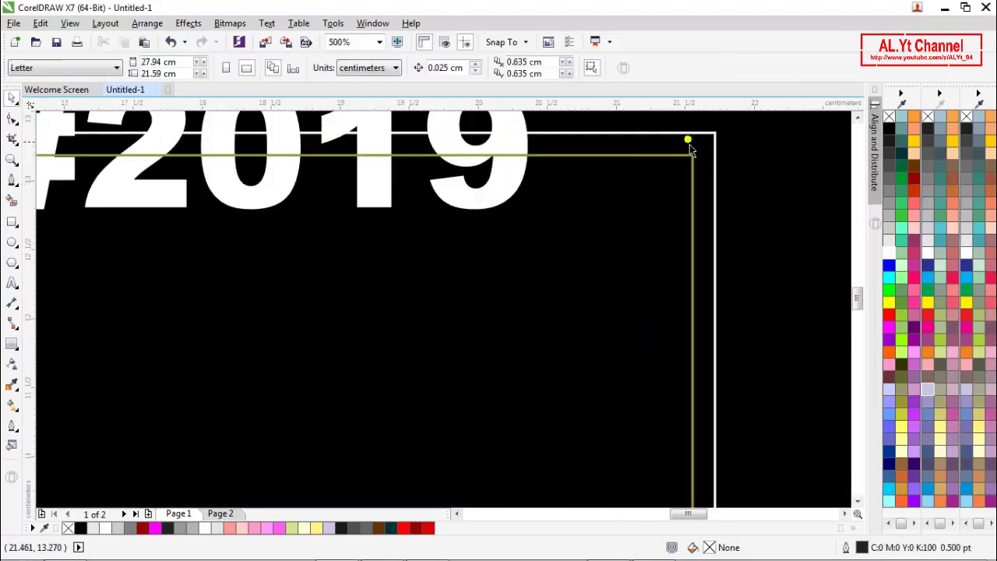
pyautogui.click(677, 185)
pyautogui.keyDown('shift'); pyautogui.click(715, 146); pyautogui.keyUp('shift')
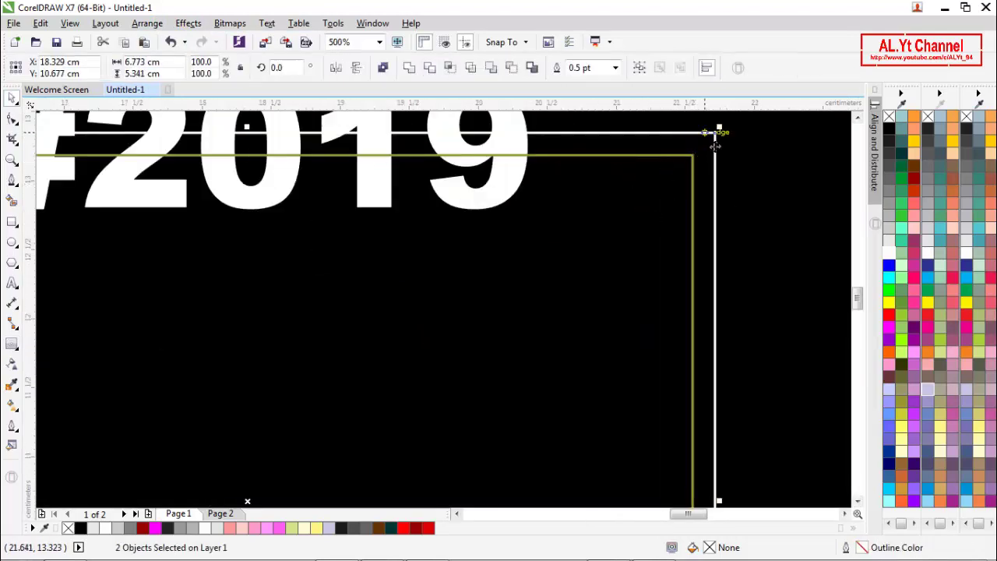
pyautogui.click(431, 67)
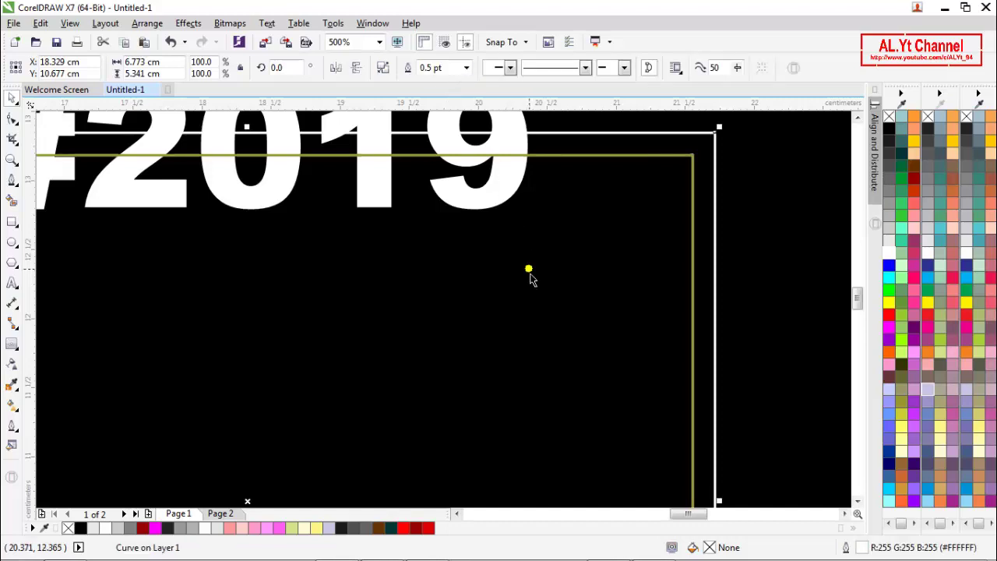
pyautogui.scroll(-1, 530, 274)
pyautogui.click(519, 301)
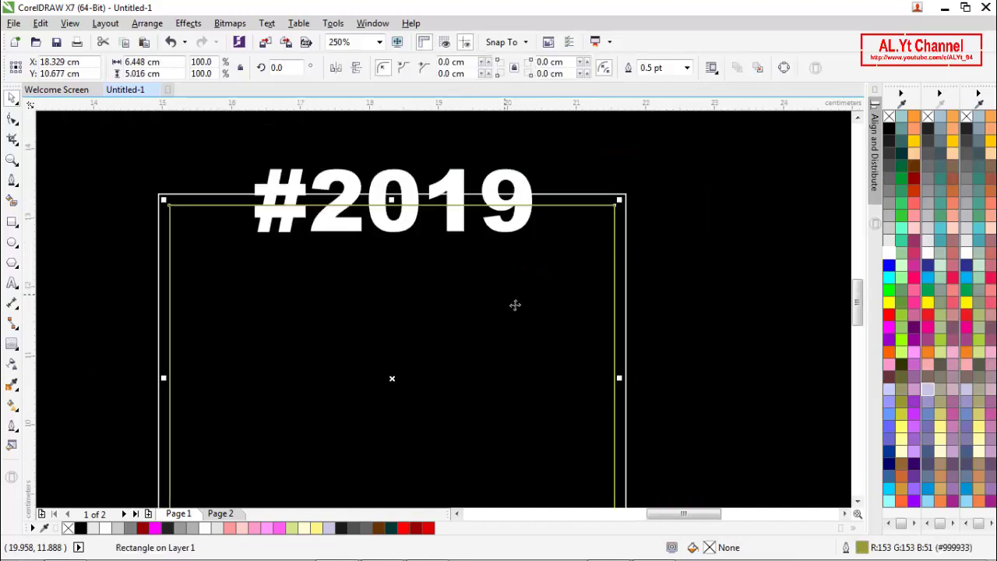
pyautogui.rightClick(515, 305)
pyautogui.click(547, 343)
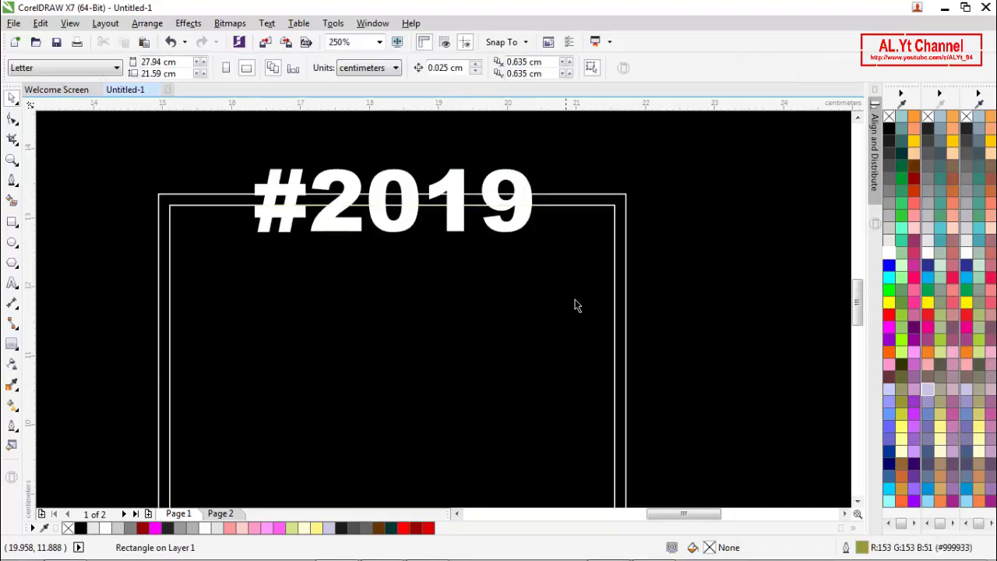
# - Fill the trimmed frame with white
pyautogui.click(626, 241)
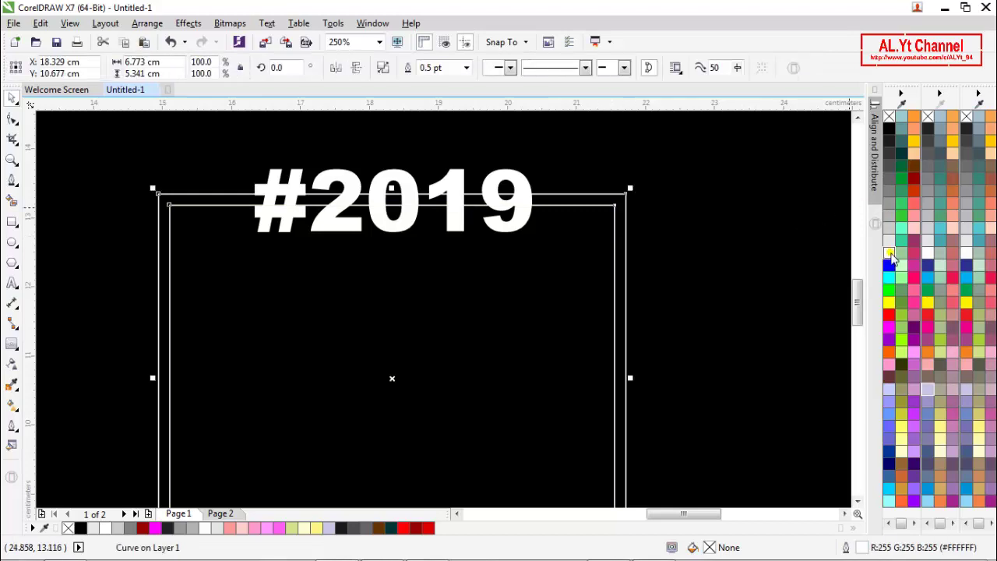
pyautogui.click(889, 253)
pyautogui.scroll(-1, 677, 197)
pyautogui.click(726, 240)
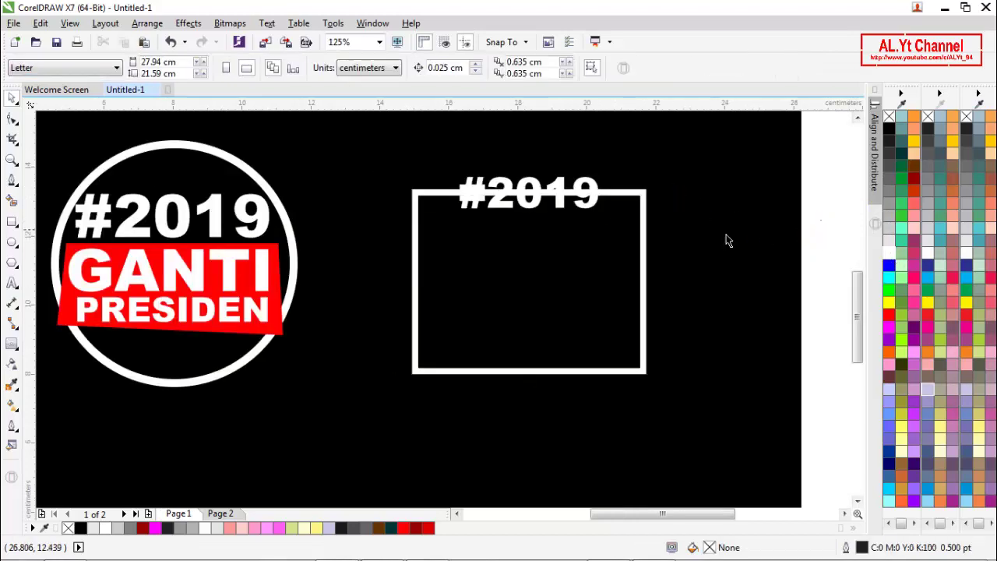
# - Cut a gap in the frame's upper edge behind "#2019" using a rectangle about 4.21 by 2.14 cm, and delete that rectangle
pyautogui.click(13, 222)
pyautogui.moveTo(457, 159); pyautogui.dragTo(604, 232)
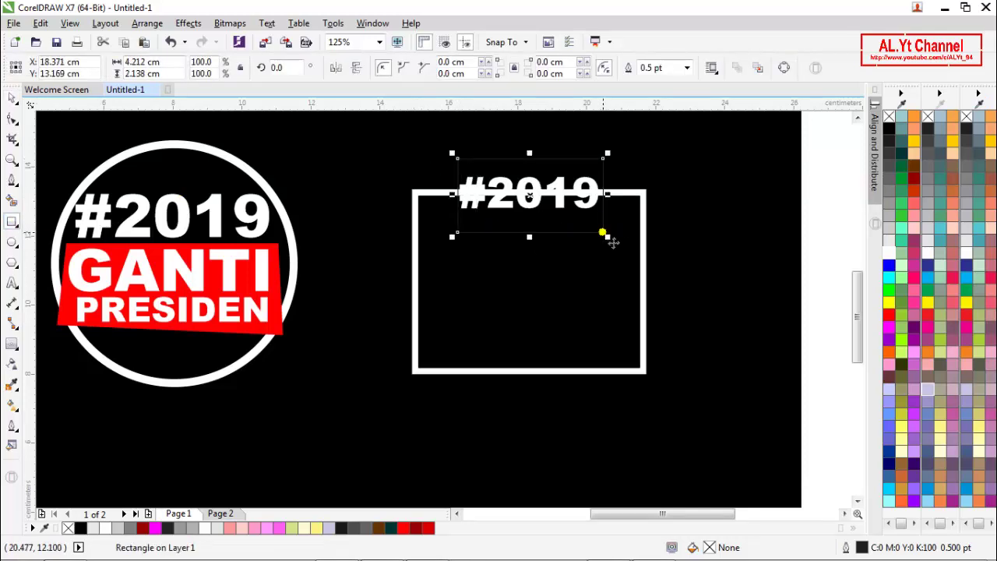
pyautogui.press('space')
pyautogui.keyDown('shift'); pyautogui.click(647, 203); pyautogui.keyUp('shift')
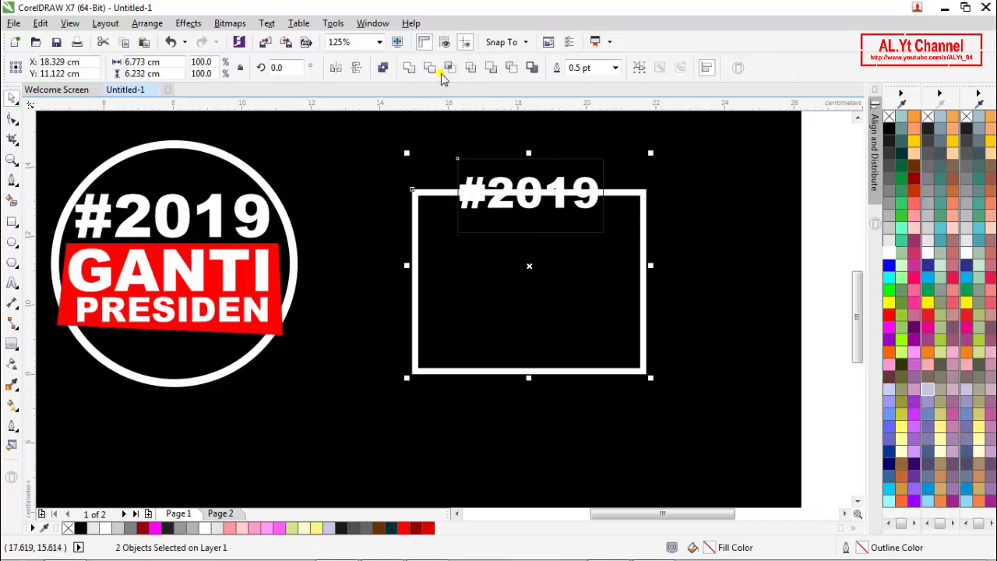
pyautogui.click(442, 70)
pyautogui.click(530, 164)
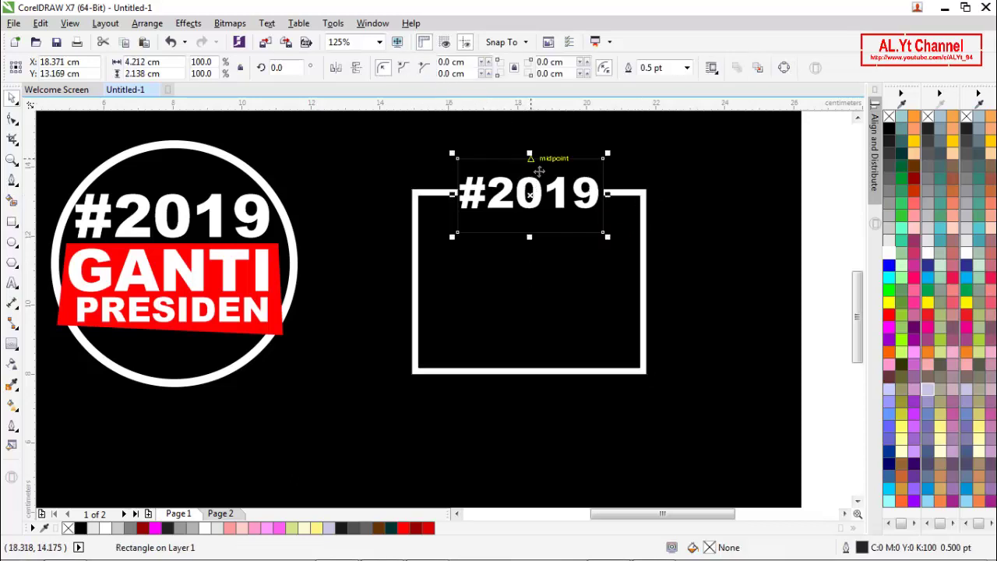
pyautogui.press('Delete')
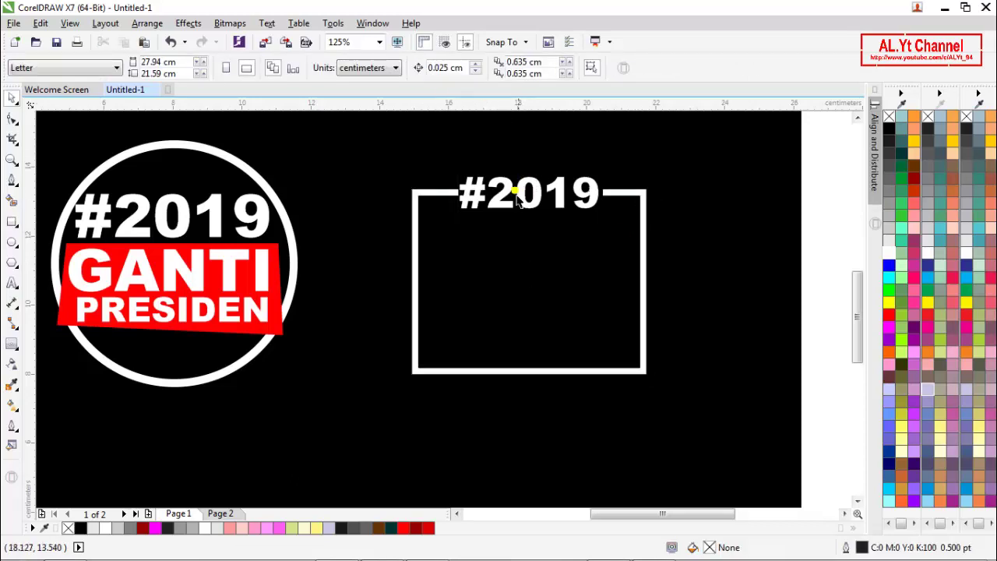
# - Draw a rectangle about 0.75 by 1.41 cm over the "#", overlapping the end of the frame's upper-left segment
pyautogui.scroll(2, 456, 203)
pyautogui.click(455, 196)
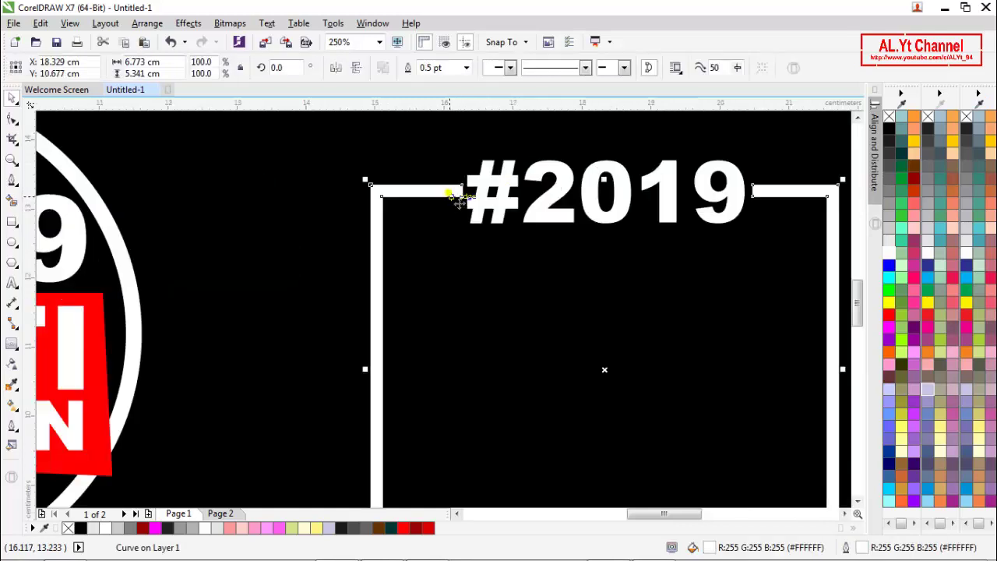
pyautogui.click(13, 222)
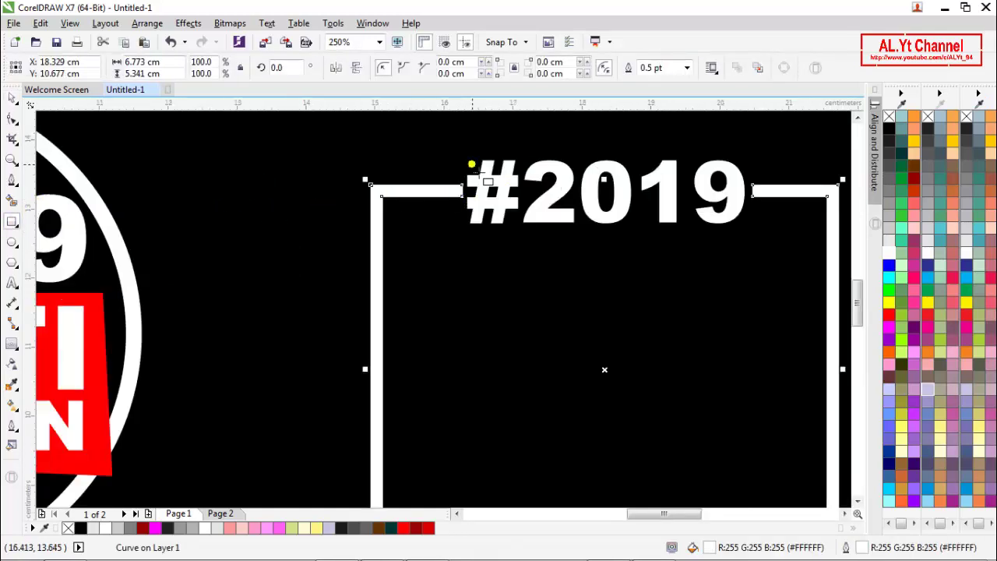
pyautogui.moveTo(454, 154); pyautogui.dragTo(506, 251)
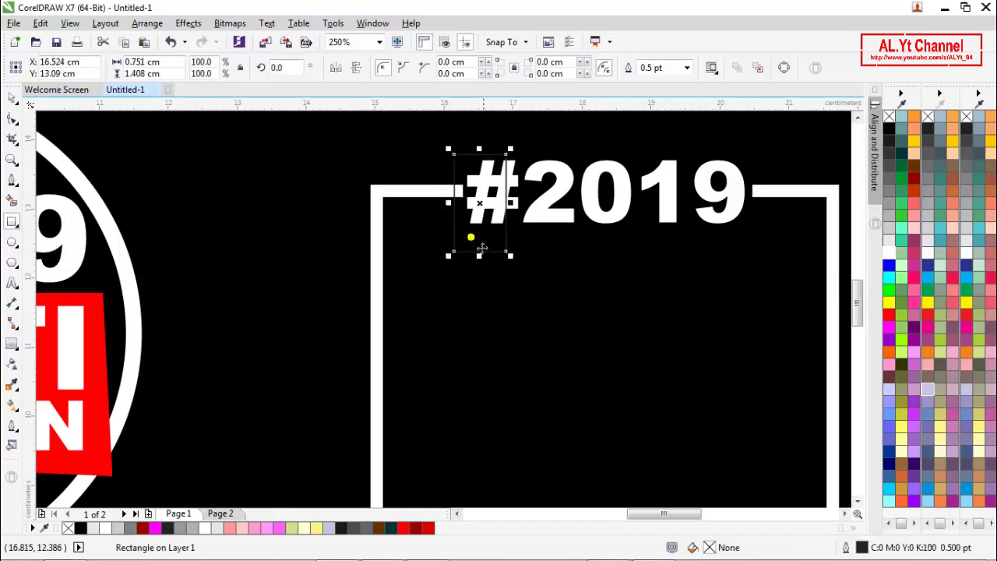
pyautogui.press('space')
# - Trim the frame's upper-left segment with the small rectangle over the "#" and delete that rectangle
pyautogui.keyDown('shift'); pyautogui.click(421, 193); pyautogui.keyUp('shift')
pyautogui.click(430, 68)
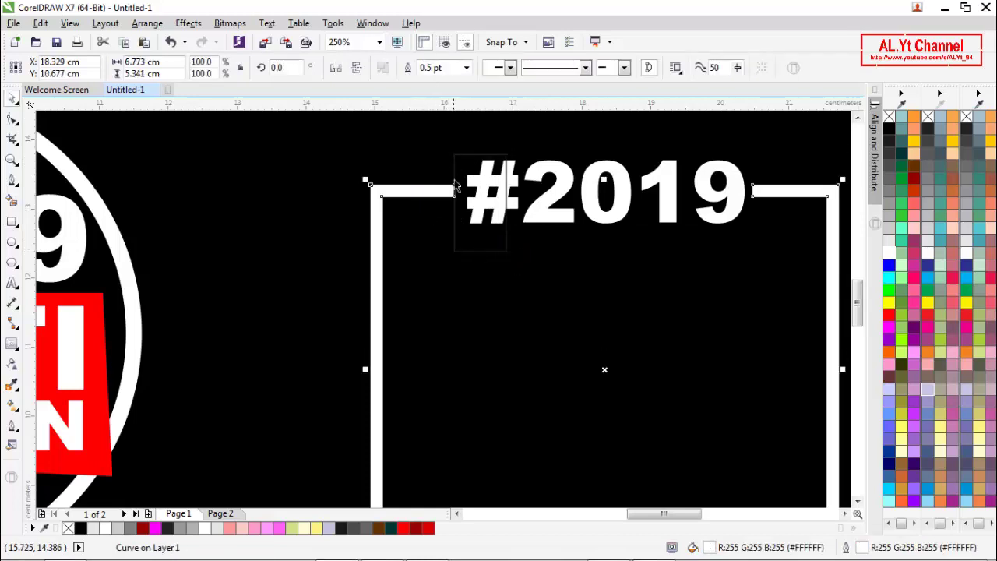
pyautogui.click(467, 250)
pyautogui.click(465, 240)
pyautogui.scroll(-2, 465, 249)
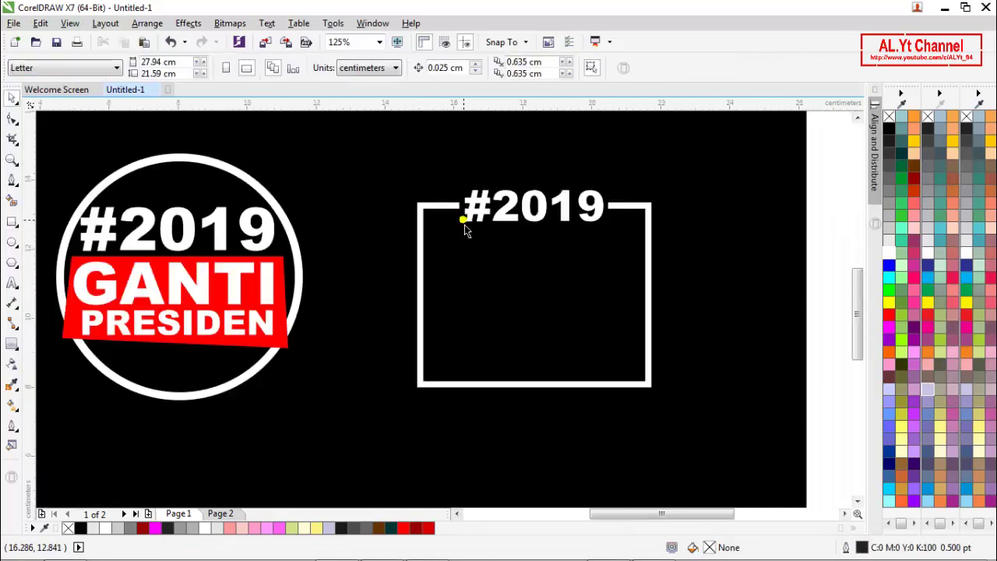
# - Add two separate artistic text lines inside the white frame, "GANTI" with "PRESIDEN" beneath it
pyautogui.scroll(-2, 616, 187)
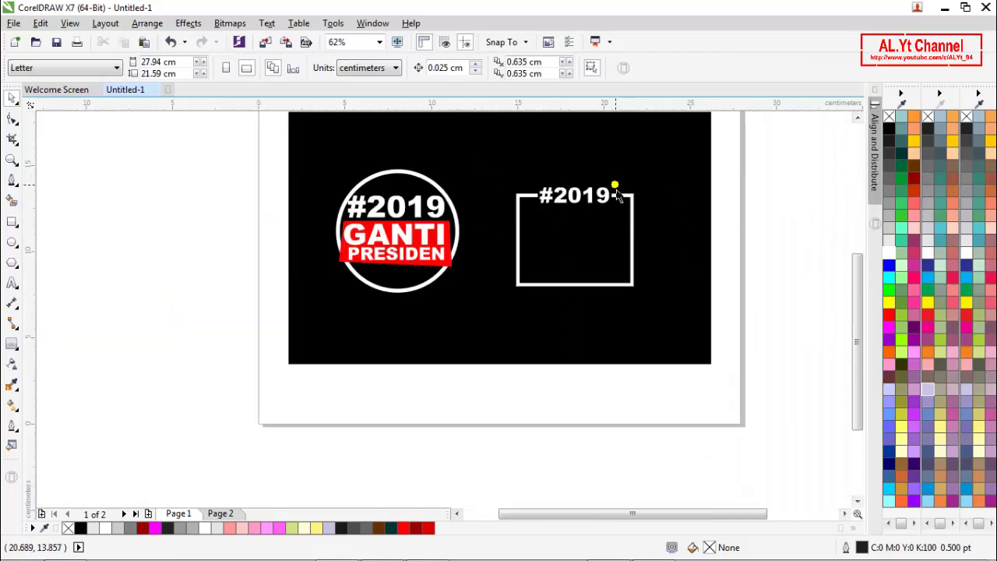
pyautogui.scroll(2, 629, 200)
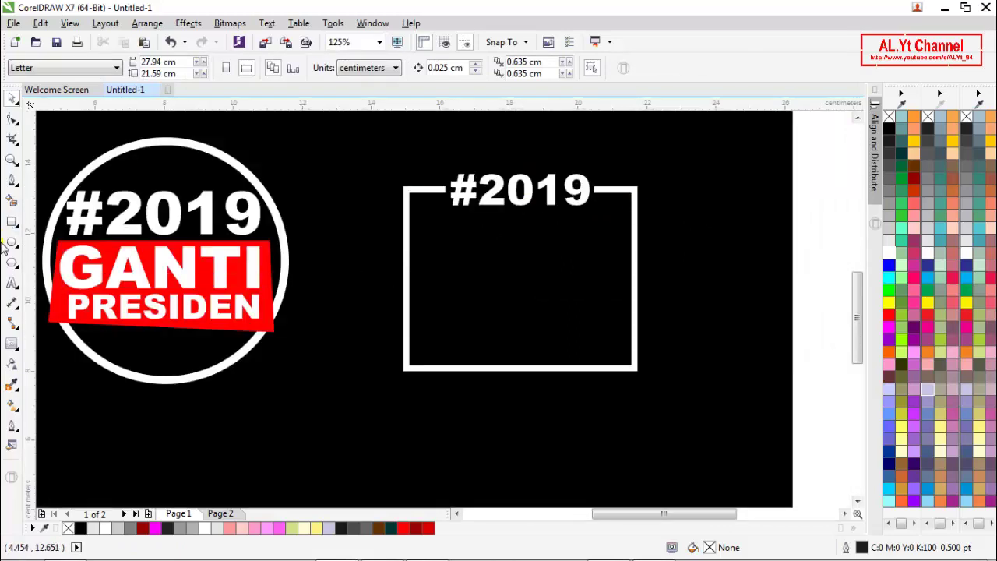
pyautogui.click(11, 284)
pyautogui.click(435, 267)
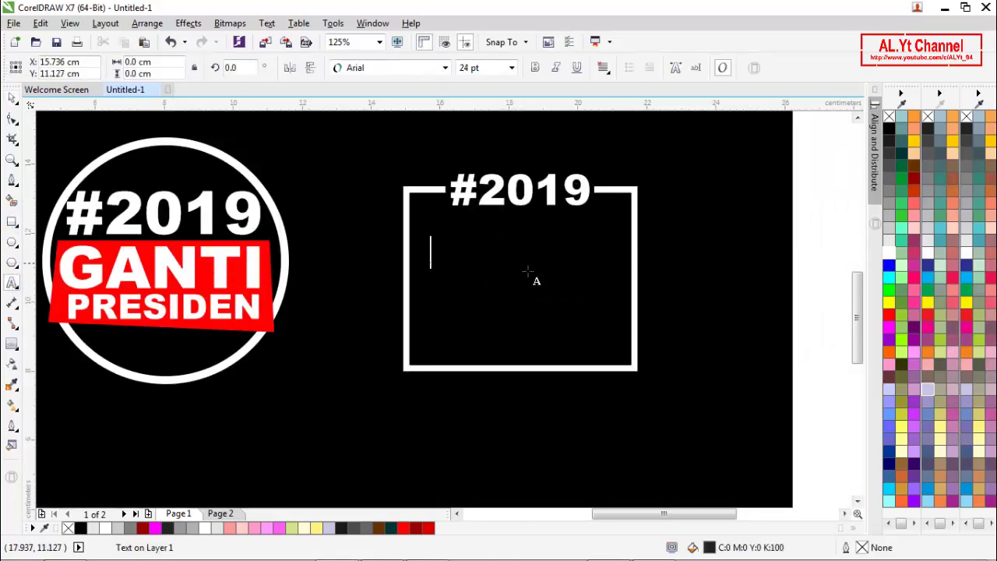
pyautogui.write('GANTI')
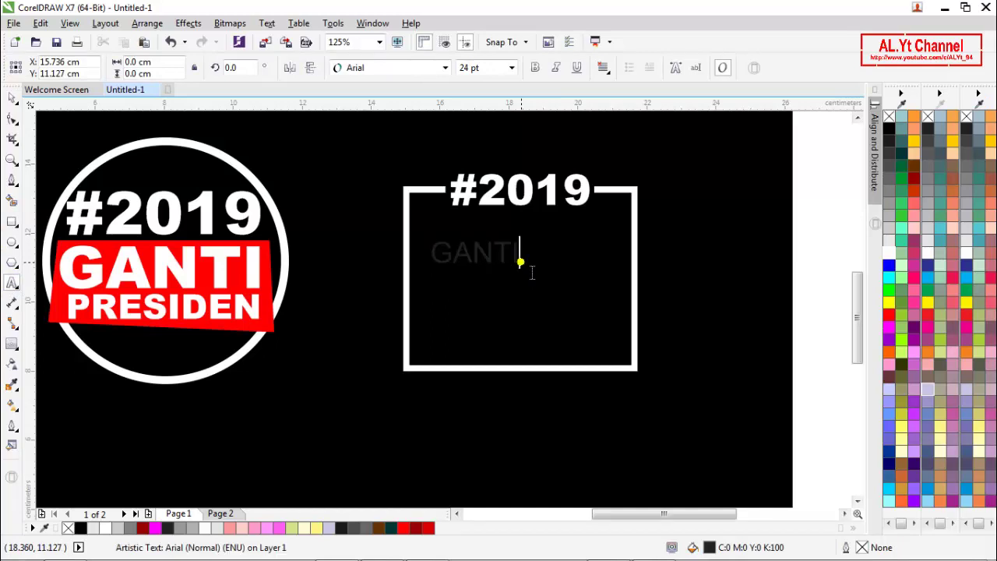
pyautogui.click(433, 316)
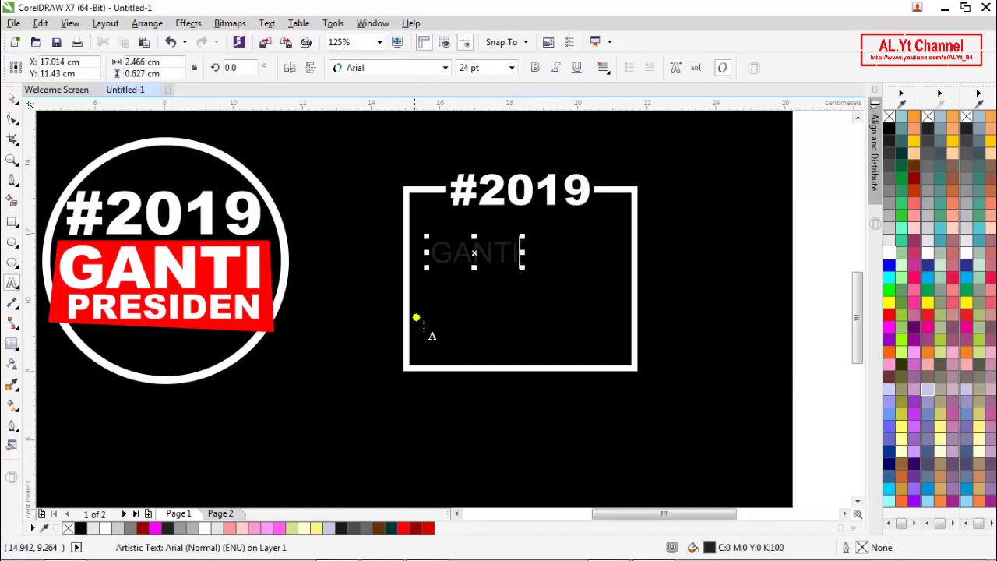
pyautogui.write('P')
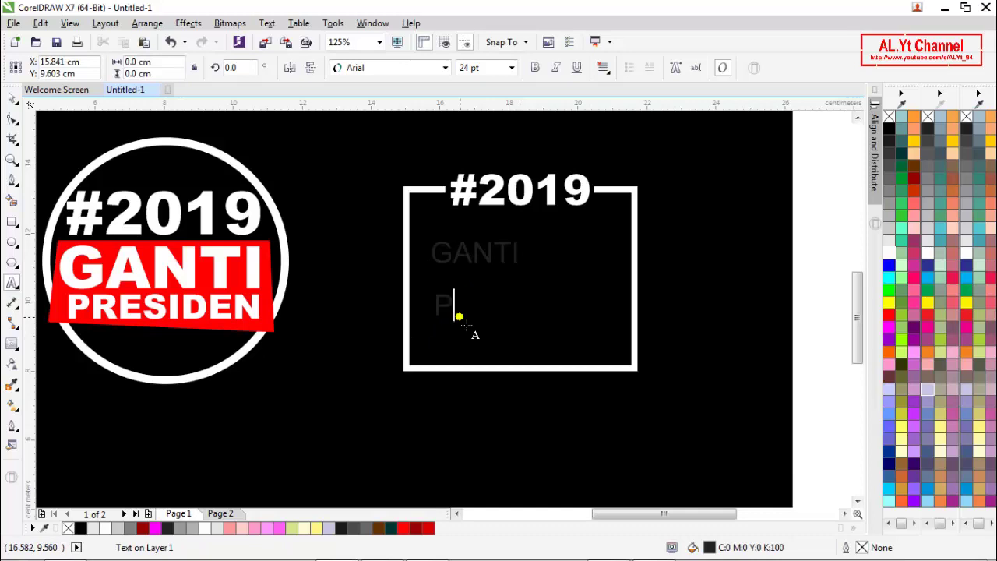
pyautogui.write('RESIDEN')
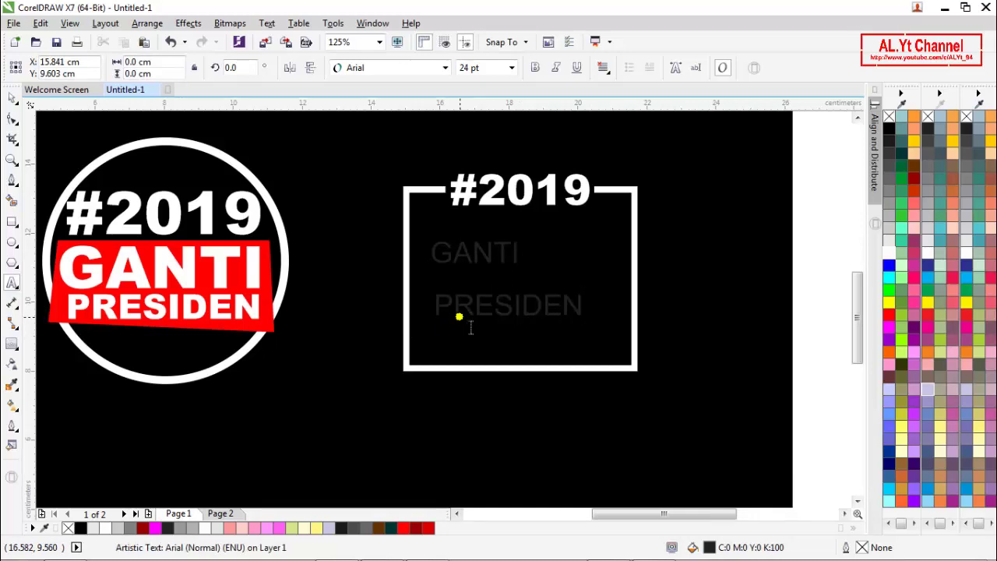
pyautogui.hotkey('ctrl', 'space')
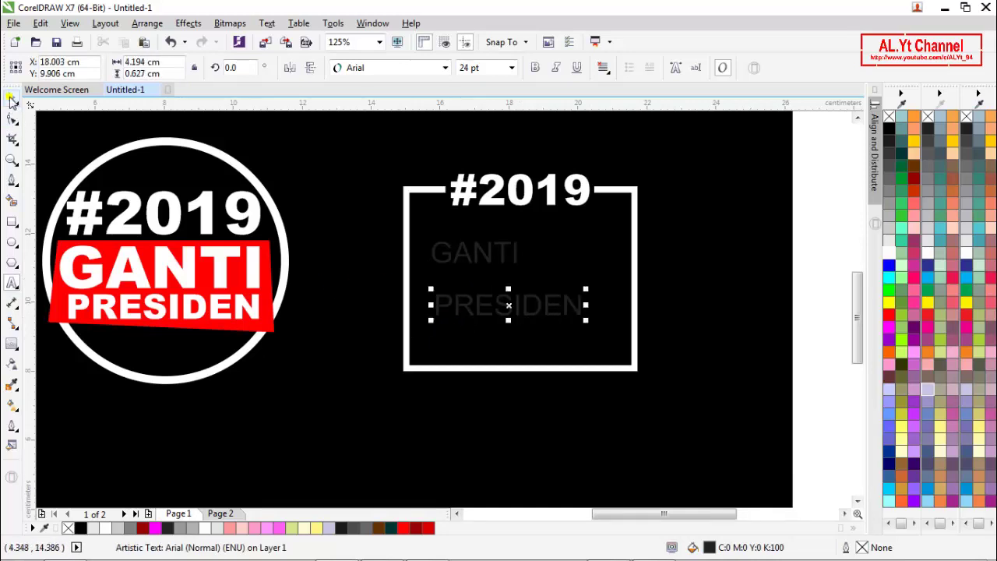
# - Fill the new "GANTI" and "PRESIDEN" texts inside the frame with white
pyautogui.click(437, 264)
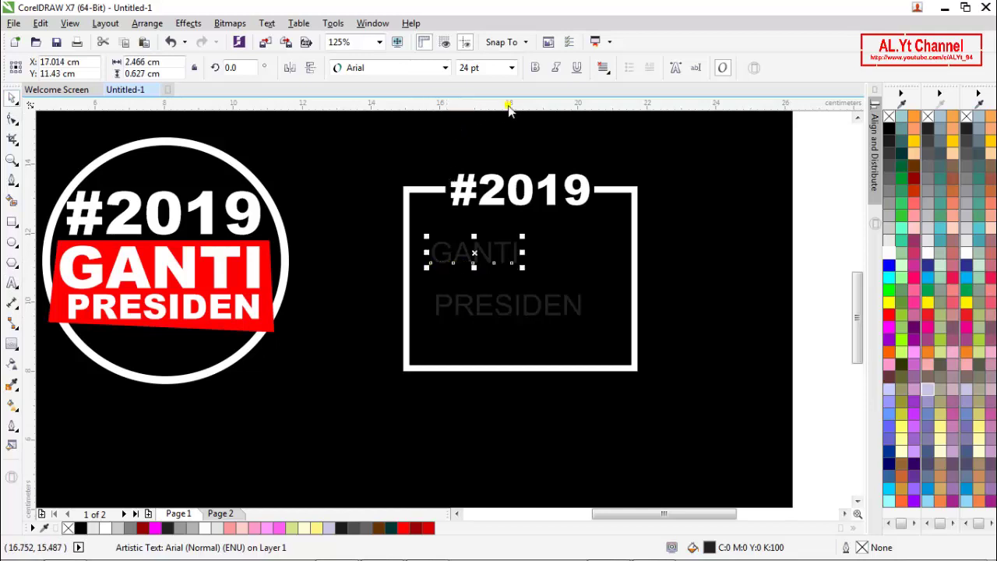
pyautogui.click(888, 254)
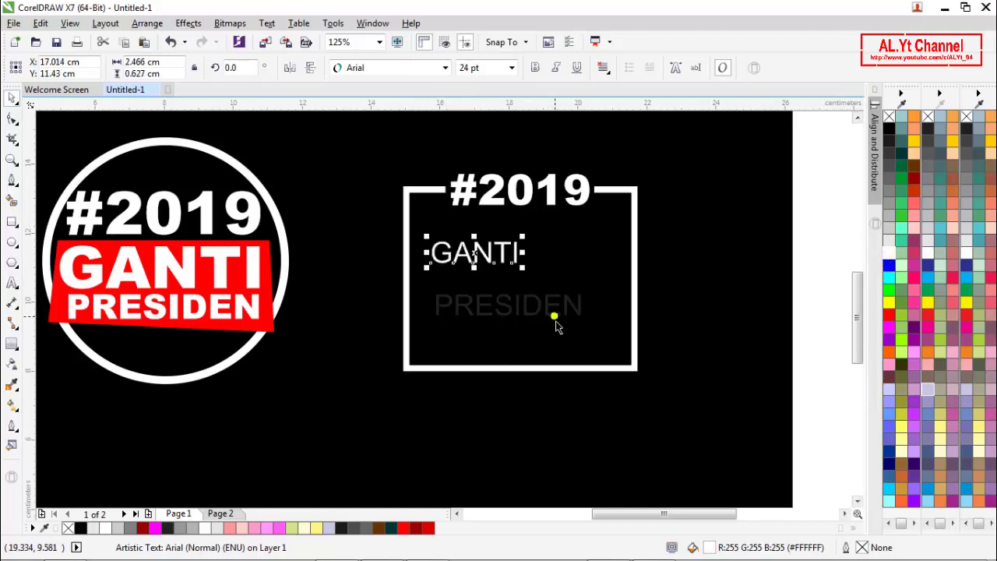
pyautogui.click(557, 322)
pyautogui.click(885, 253)
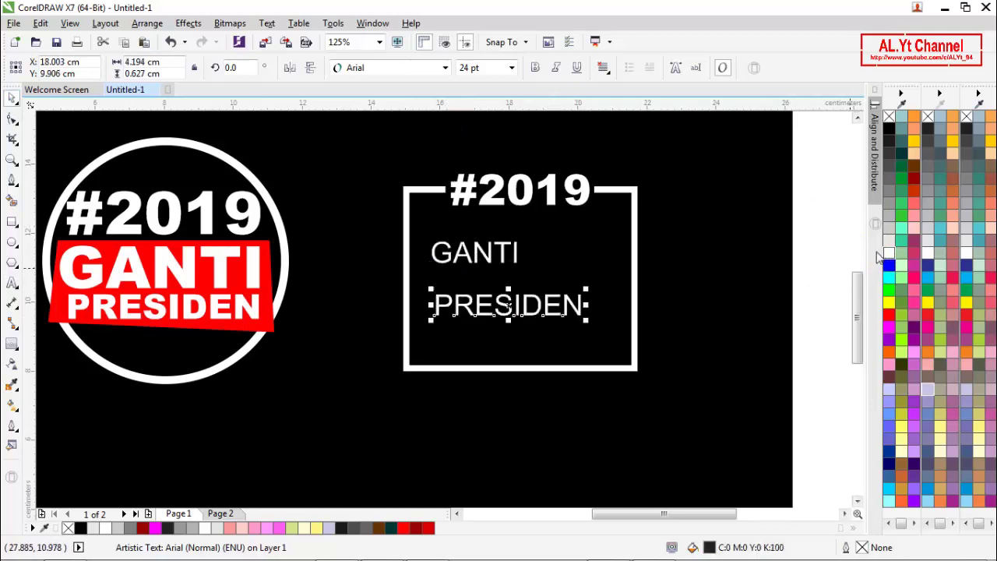
# - Set the font of both "PRESIDEN" and "GANTI" inside the frame to Arial Black
pyautogui.click(415, 70)
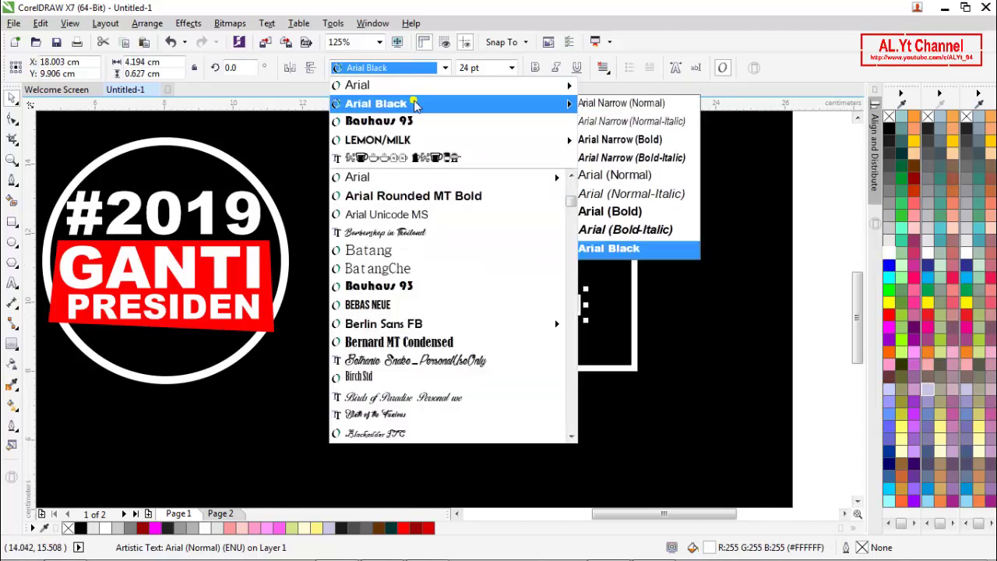
pyautogui.click(413, 100)
pyautogui.click(508, 257)
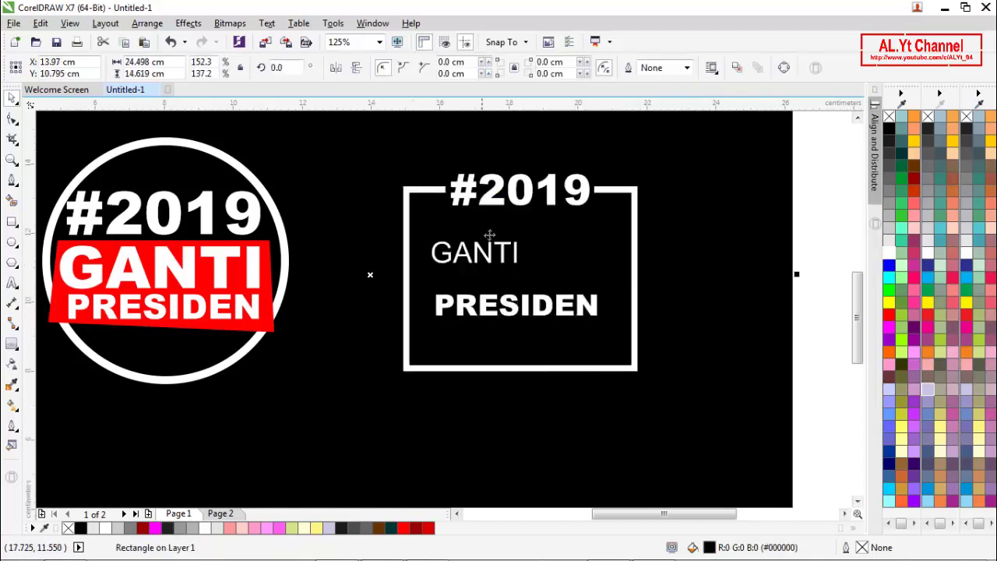
pyautogui.click(505, 257)
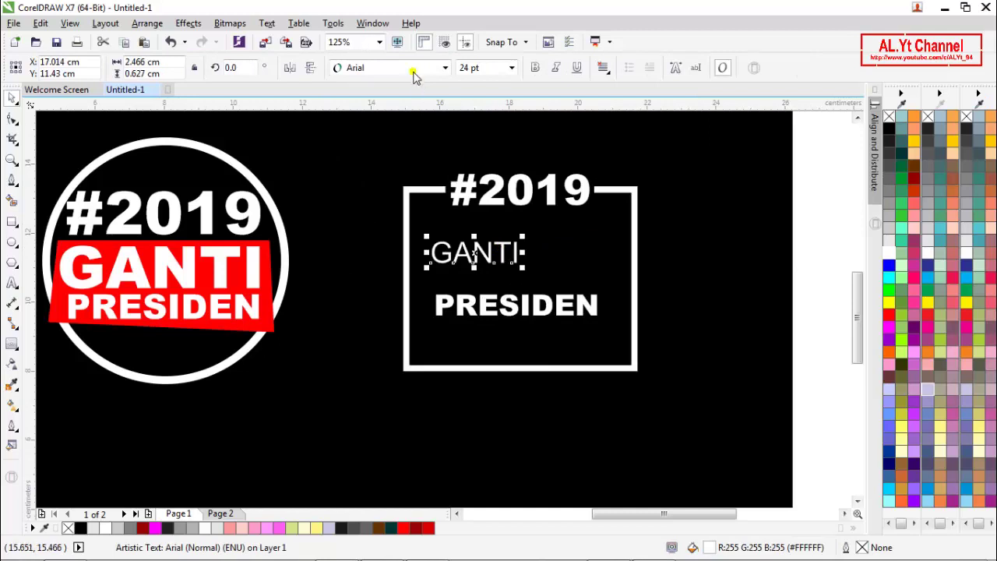
pyautogui.click(412, 69)
pyautogui.click(401, 106)
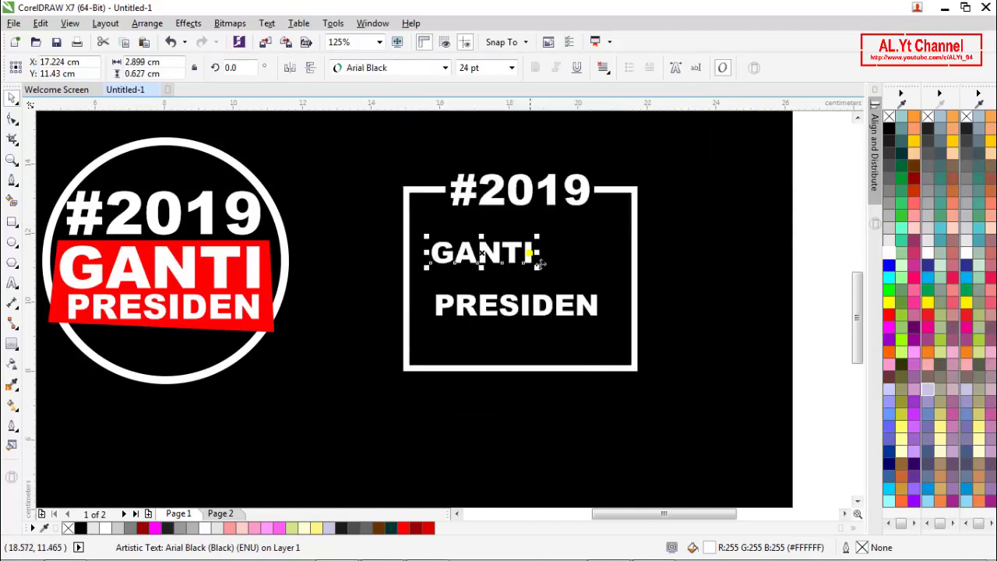
# - Set "GANTI" to 48 pt and position it within the frame's width just below "#2019"
pyautogui.click(512, 68)
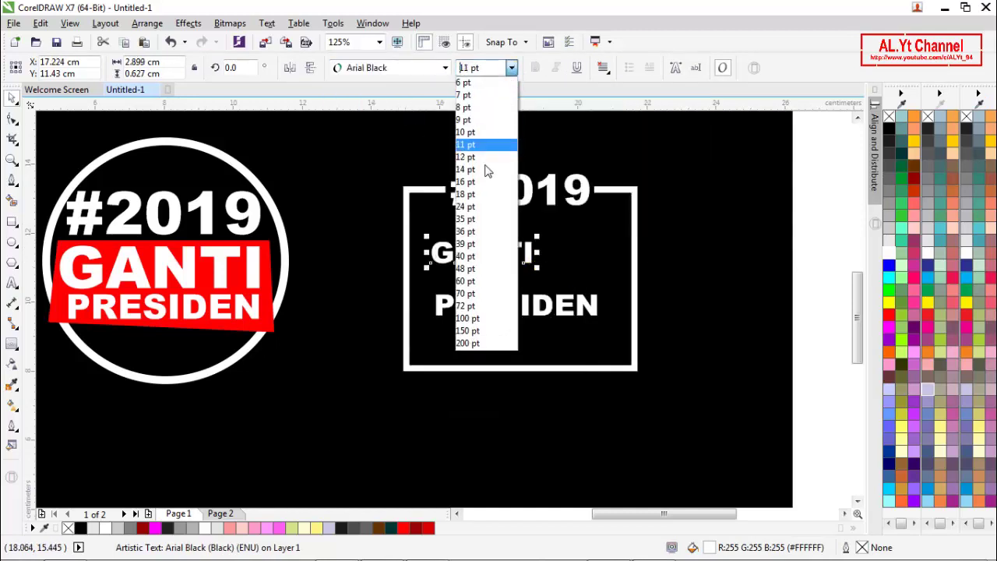
pyautogui.click(473, 268)
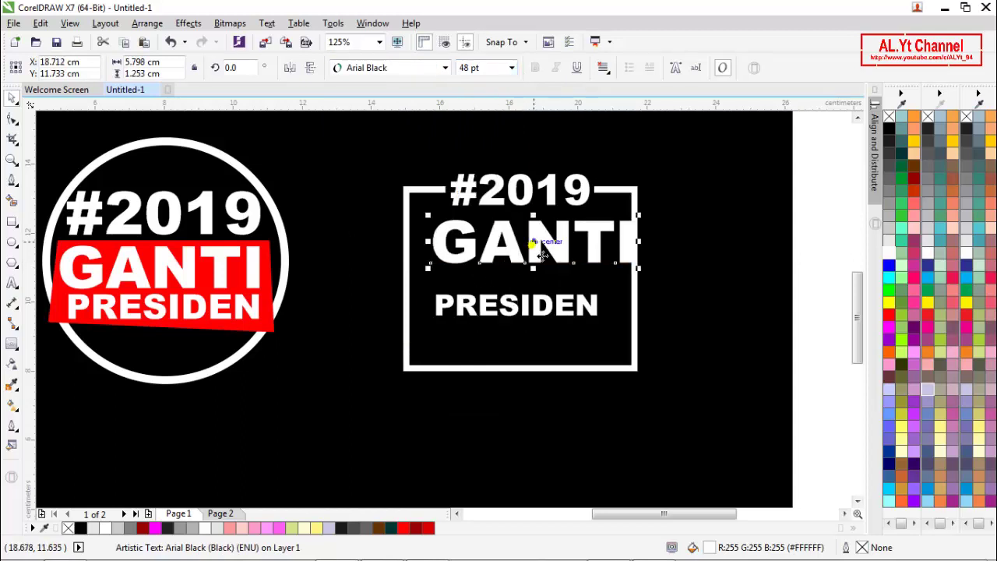
pyautogui.moveTo(534, 245); pyautogui.dragTo(528, 251)
# - Move "PRESIDEN" up close beneath "GANTI" in the frame and set its font to Bebas Neue
pyautogui.click(518, 316)
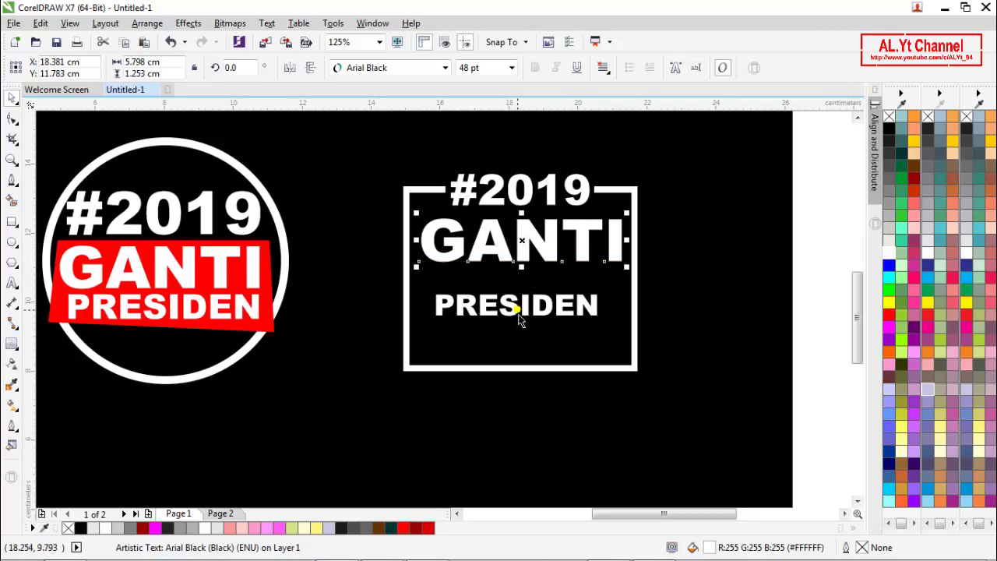
pyautogui.moveTo(528, 316); pyautogui.dragTo(520, 292)
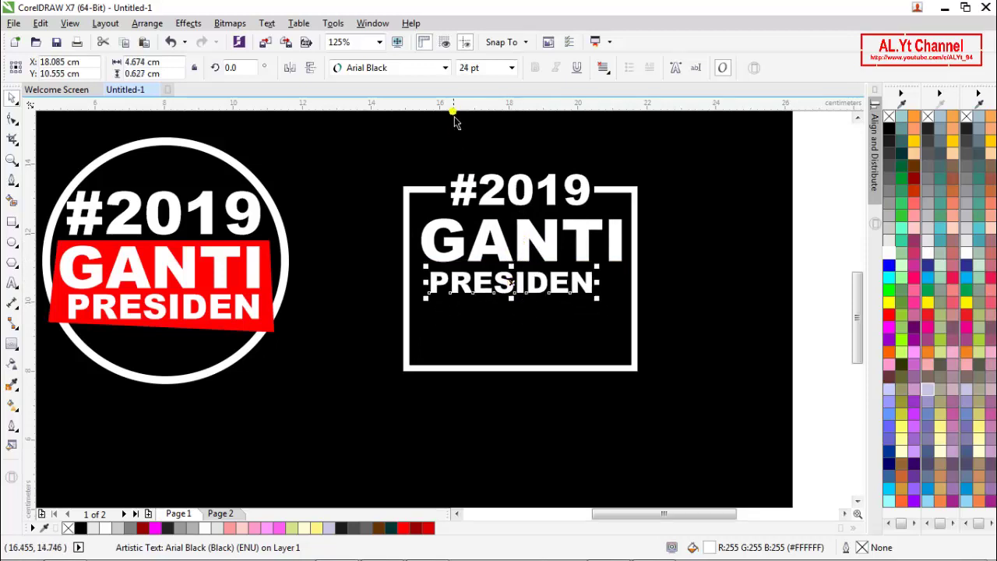
pyautogui.click(445, 67)
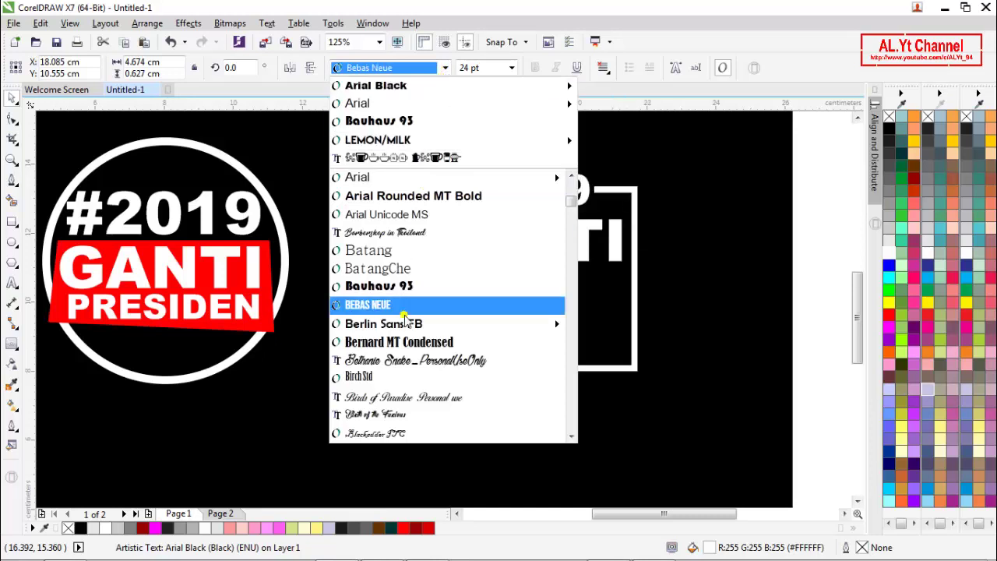
pyautogui.click(373, 305)
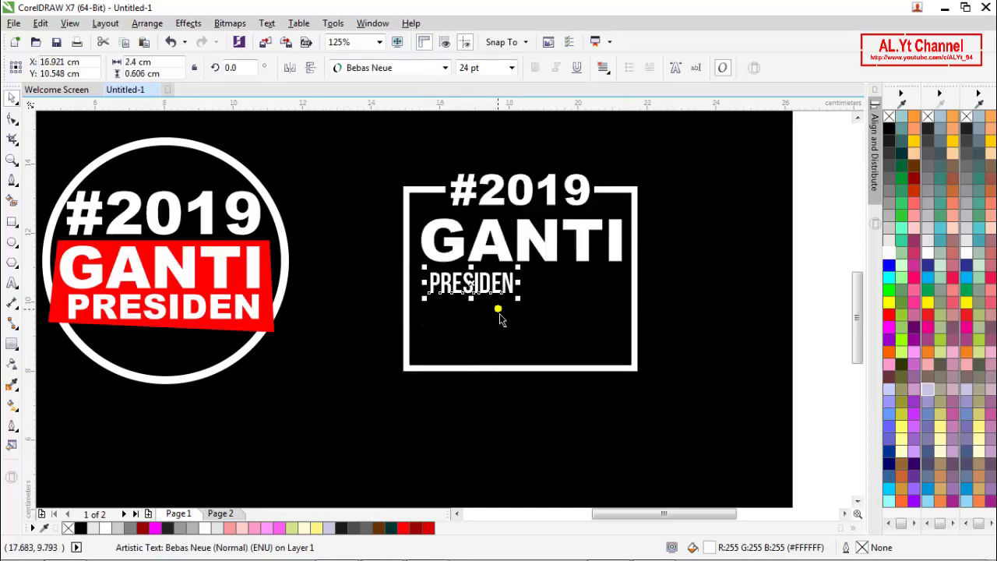
# - Widen the letter spacing of "PRESIDEN" until the word is about 5.43 cm wide, roughly matching "GANTI" above it
pyautogui.click(12, 119)
pyautogui.moveTo(519, 299); pyautogui.dragTo(607, 303)
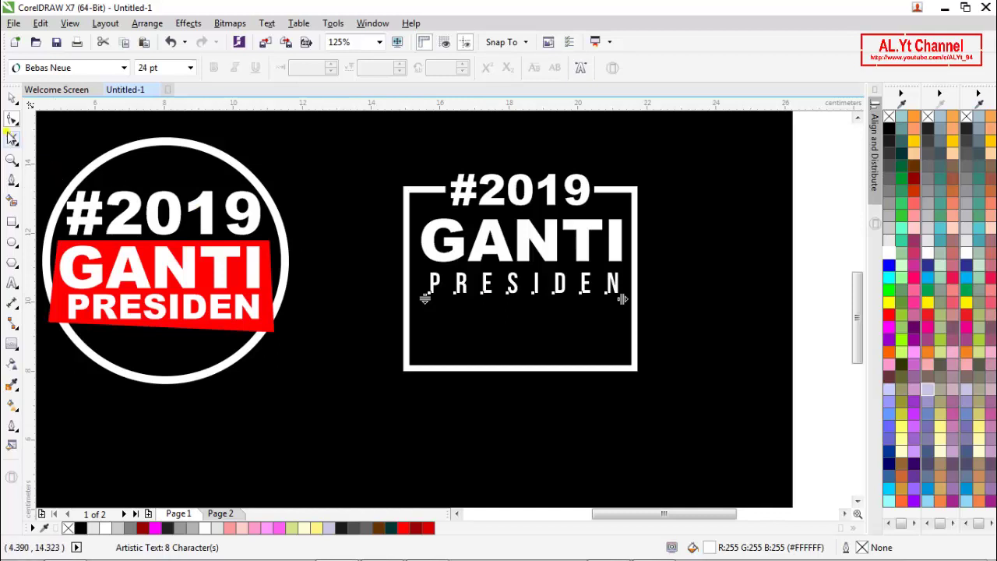
pyautogui.click(11, 99)
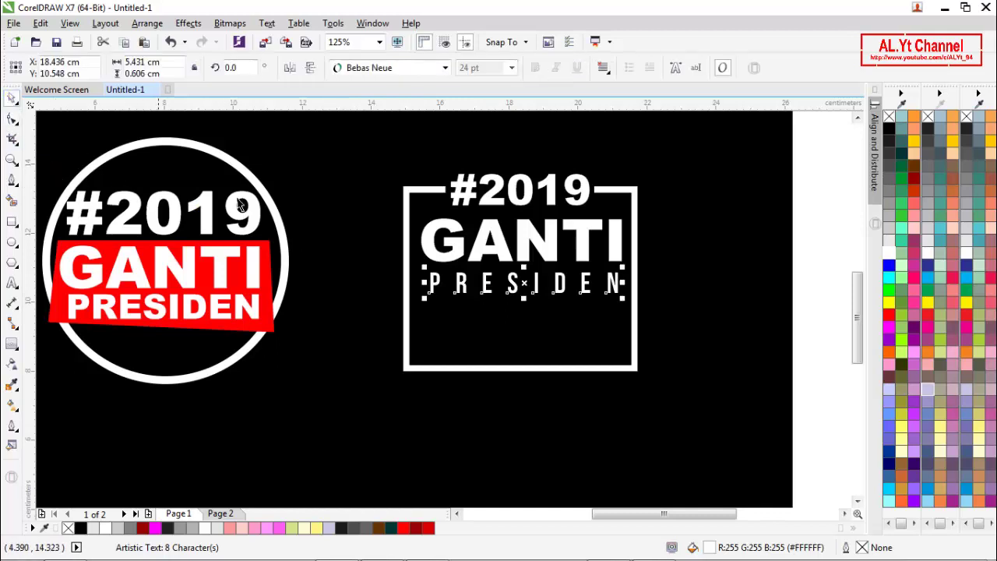
pyautogui.click(833, 267)
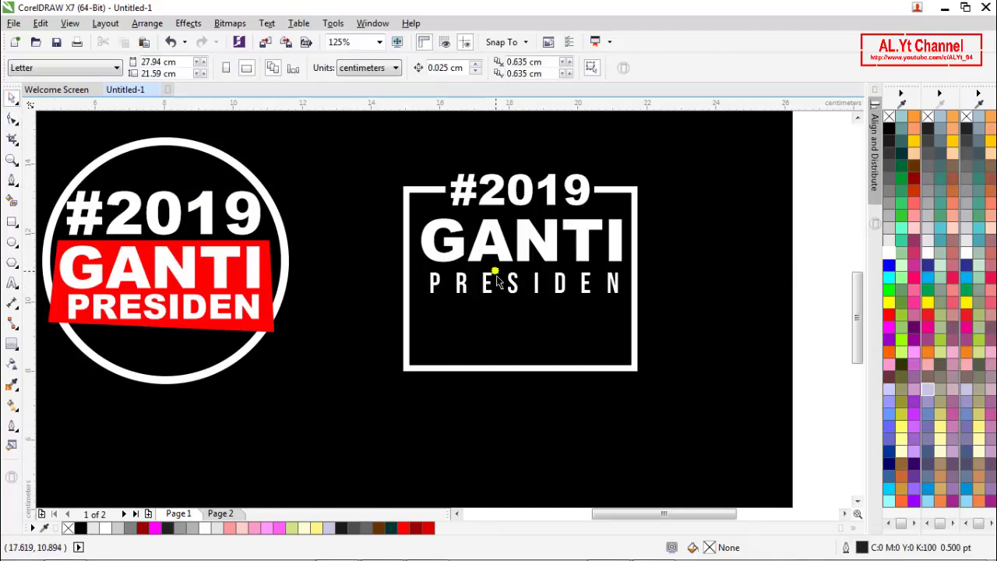
# - Draw a rectangle about 7.6 by 2.84 cm across "GANTI" and "PRESIDEN", extending past the frame's sides, filled red with no outline
pyautogui.click(12, 222)
pyautogui.moveTo(408, 217); pyautogui.dragTo(637, 302)
pyautogui.press('Delete')
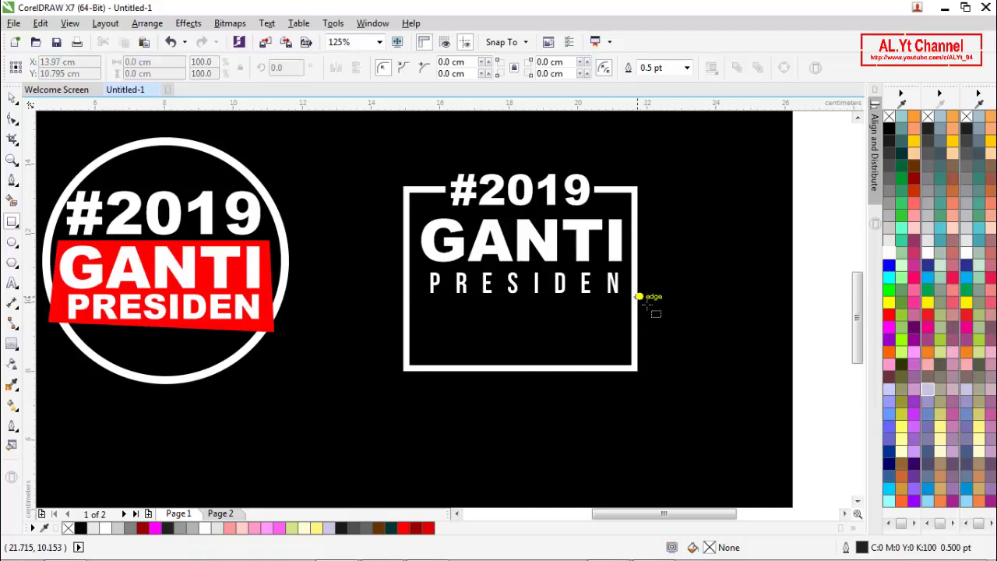
pyautogui.moveTo(395, 217); pyautogui.dragTo(657, 314)
pyautogui.press('space')
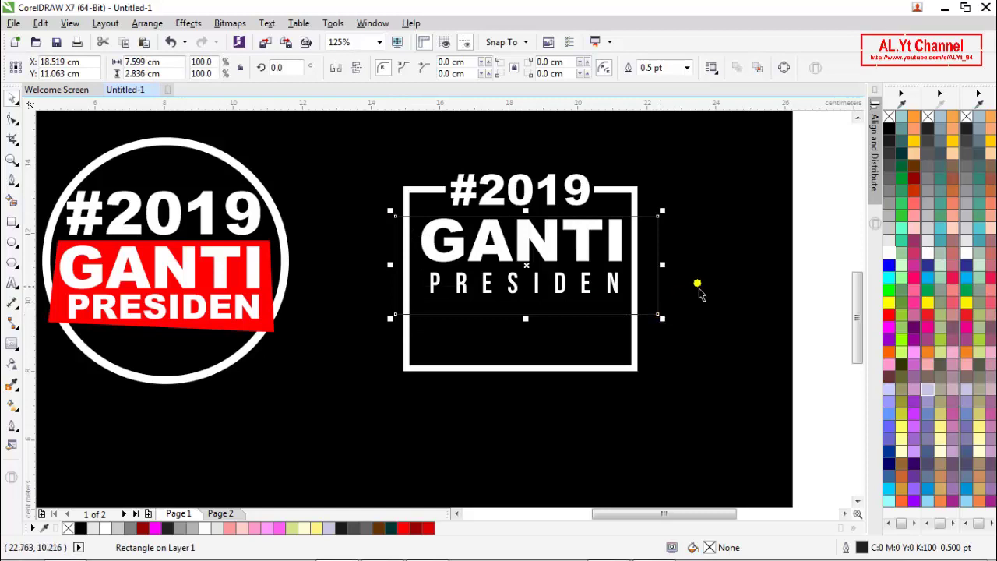
pyautogui.click(888, 316)
pyautogui.rightClick(889, 117)
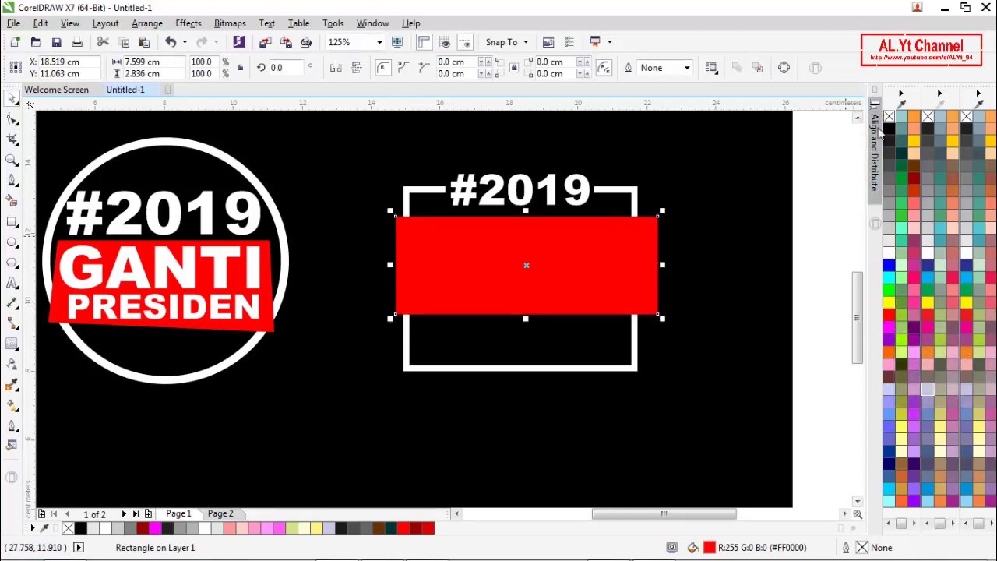
# - Reorder the red rectangle to sit directly in front of the white frame, behind the "GANTI" and "PRESIDEN" texts
pyautogui.rightClick(599, 274)
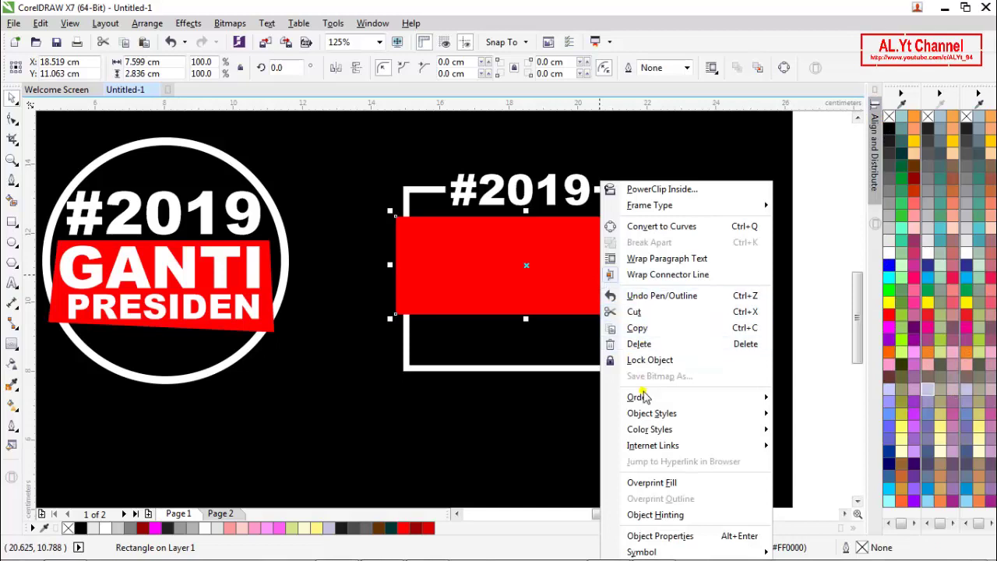
pyautogui.moveTo(652, 400)
pyautogui.click(787, 504)
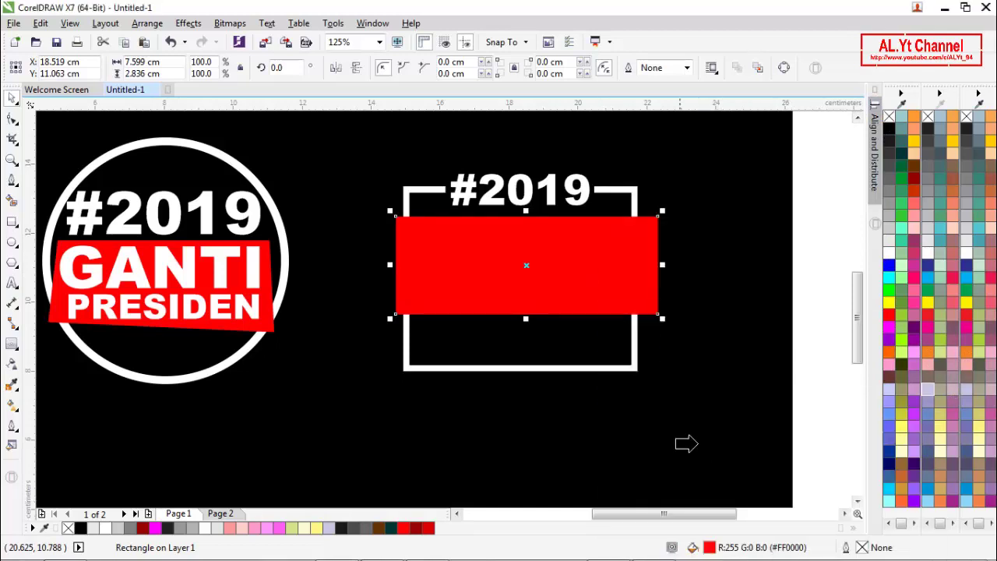
pyautogui.click(639, 370)
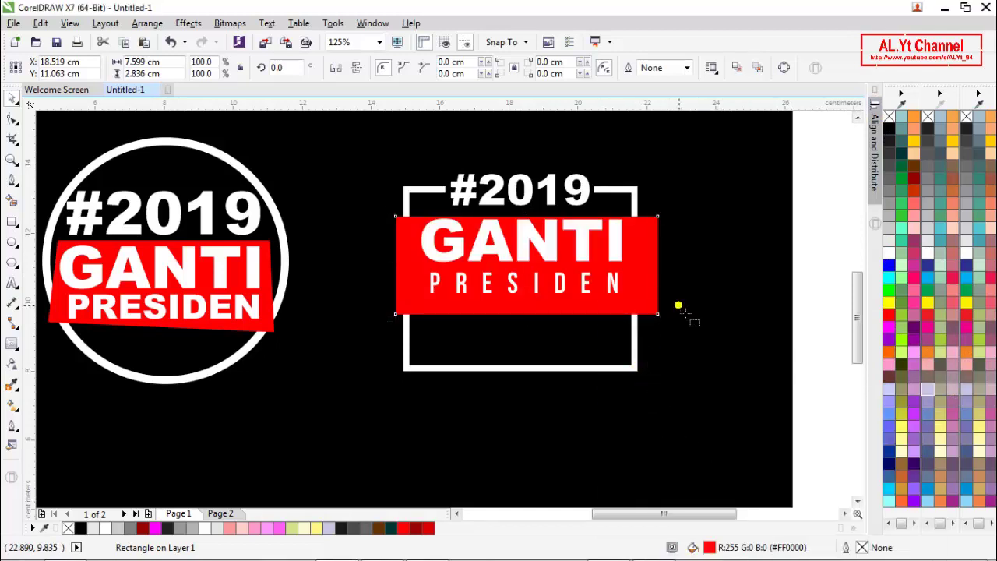
# - Convert the red rectangle behind "GANTI" and "PRESIDEN" to curves
pyautogui.press('F6')
pyautogui.click(13, 120)
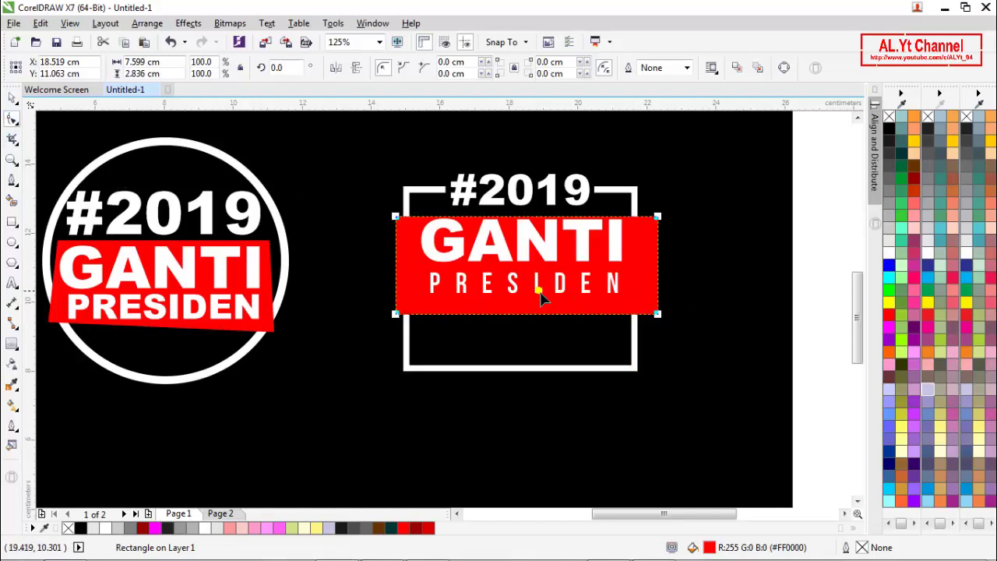
pyautogui.click(11, 98)
pyautogui.rightClick(417, 303)
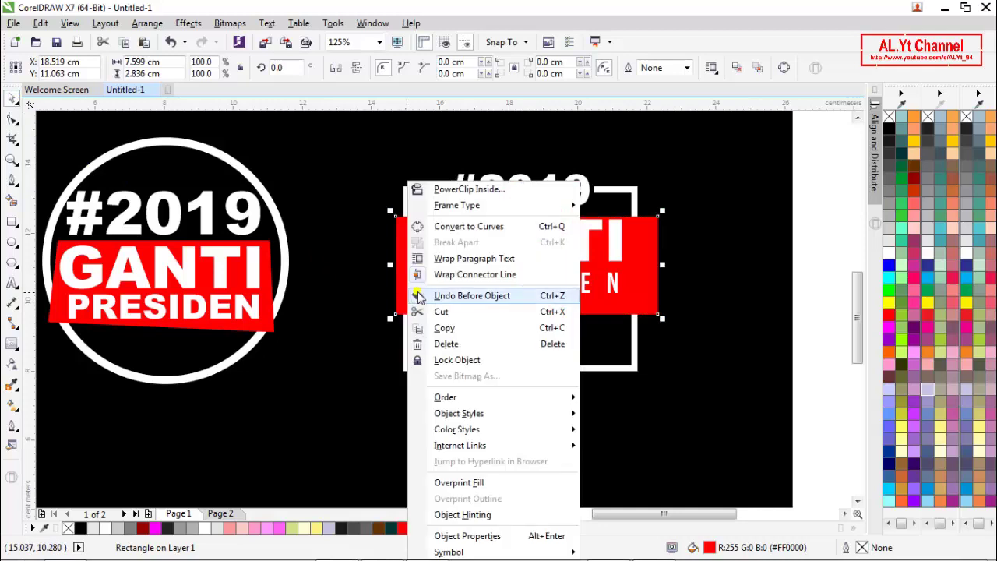
pyautogui.click(448, 222)
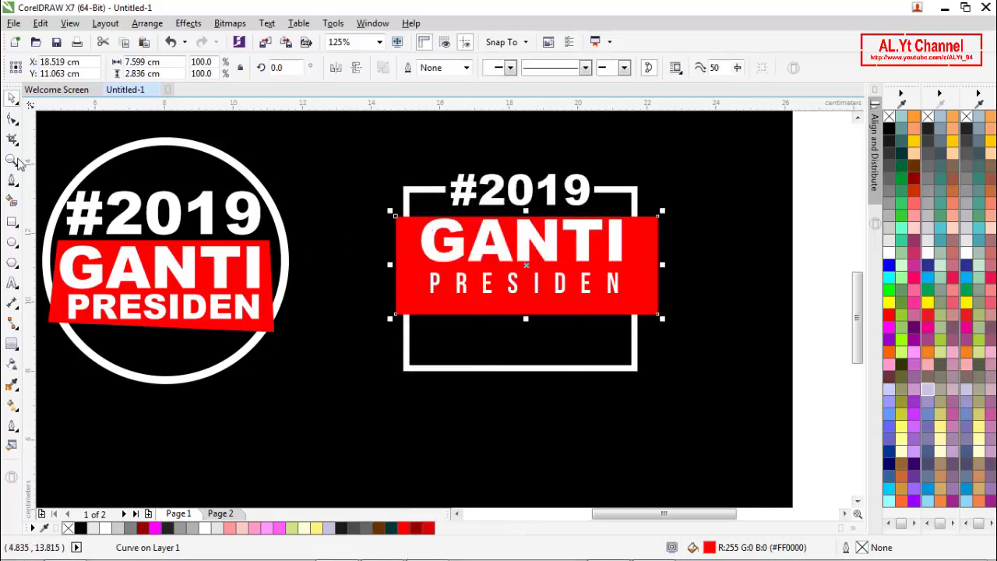
# - Slant the red shape by moving its lower-left node outward and up and its upper-right node down
pyautogui.click(14, 119)
pyautogui.moveTo(394, 317); pyautogui.dragTo(374, 297)
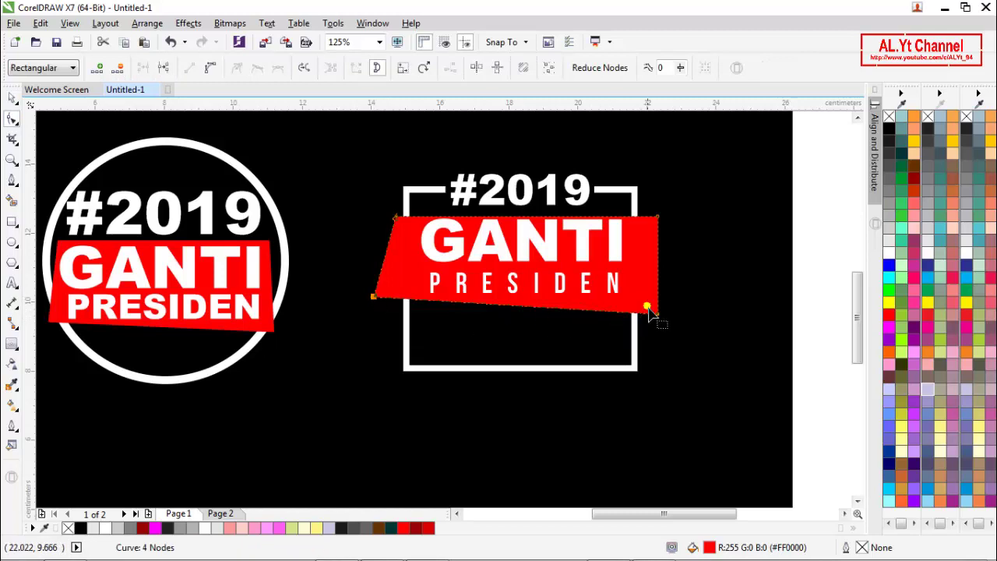
pyautogui.moveTo(658, 218); pyautogui.dragTo(659, 242)
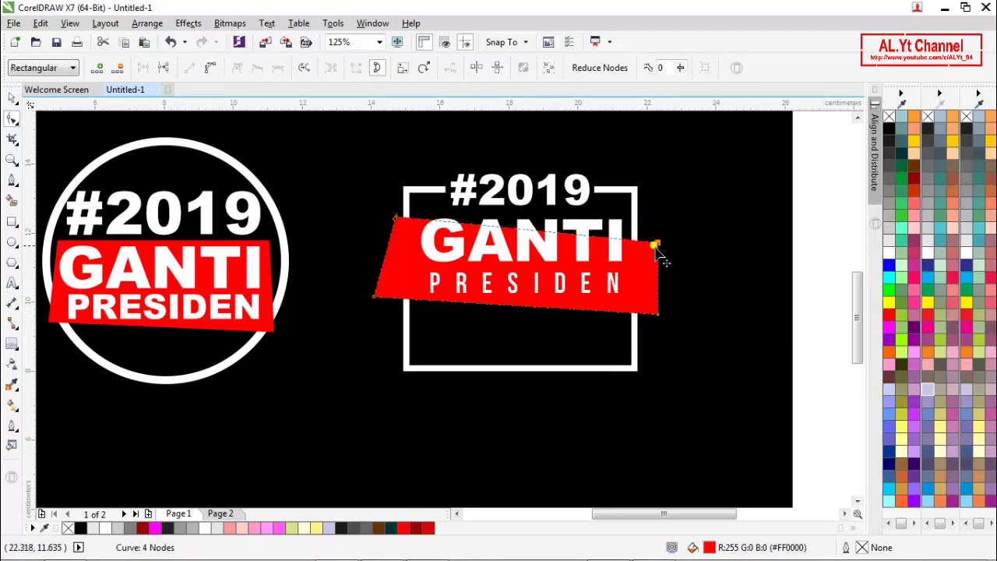
# - Reshape the red banner by lowering its upper-left node, raising its upper-right node and pulling its lower-right node down
pyautogui.moveTo(405, 223); pyautogui.dragTo(398, 191)
pyautogui.moveTo(659, 248); pyautogui.dragTo(662, 226)
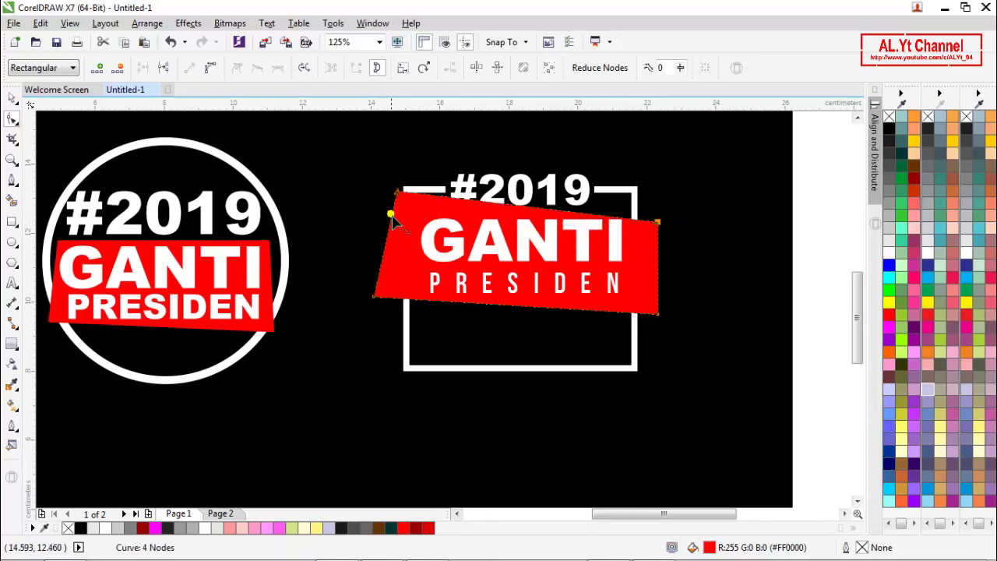
pyautogui.moveTo(397, 195); pyautogui.dragTo(394, 238)
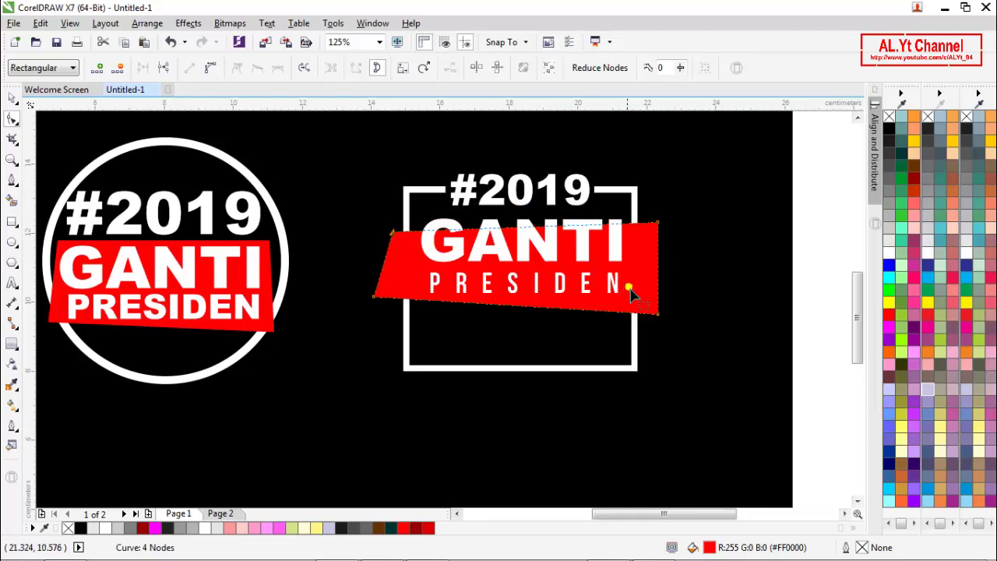
pyautogui.moveTo(658, 316); pyautogui.dragTo(658, 338)
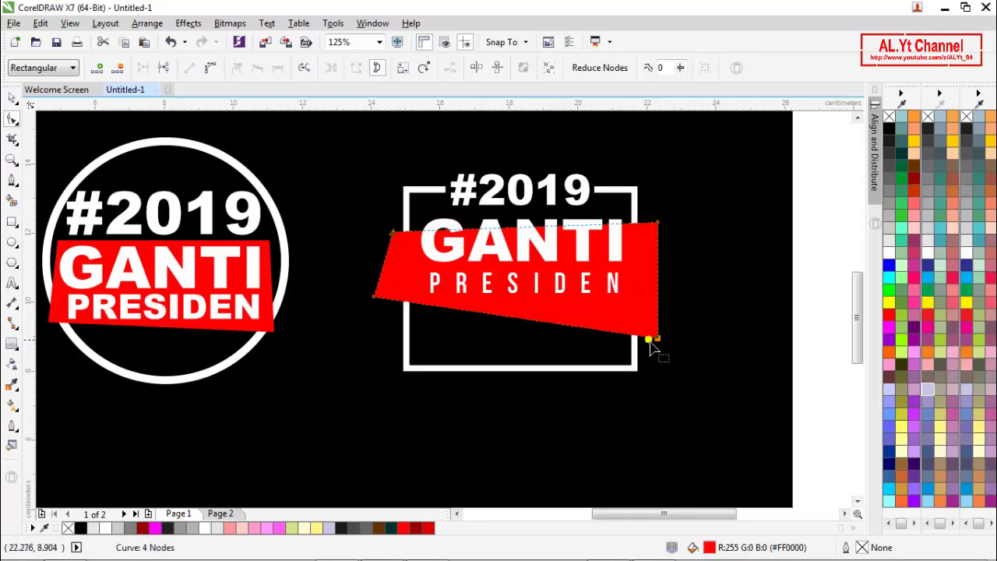
# - Move the red banner slightly down and scale it proportionally about its centre to about 7.3 by 2.98 cm
pyautogui.click(13, 98)
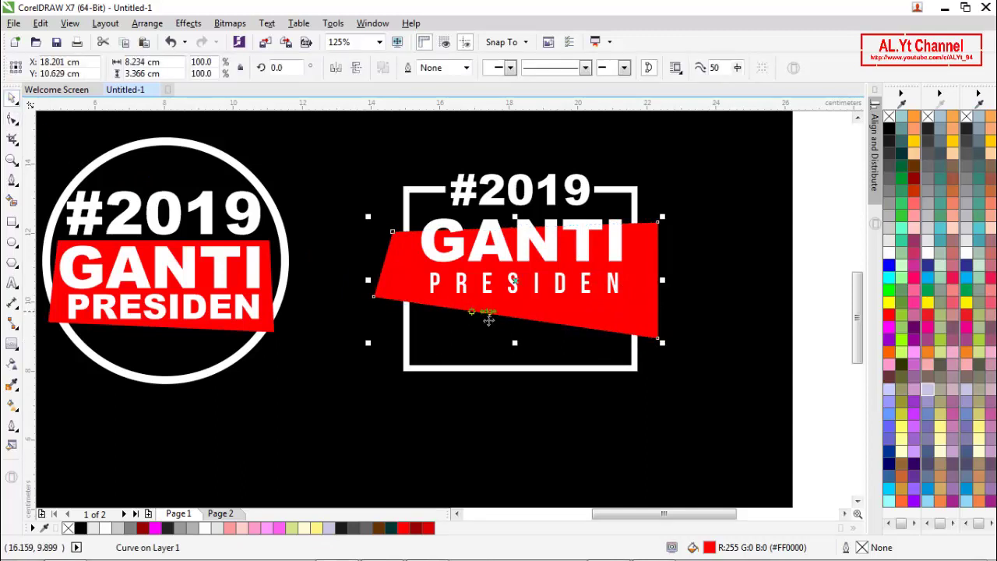
pyautogui.moveTo(557, 318); pyautogui.dragTo(557, 333)
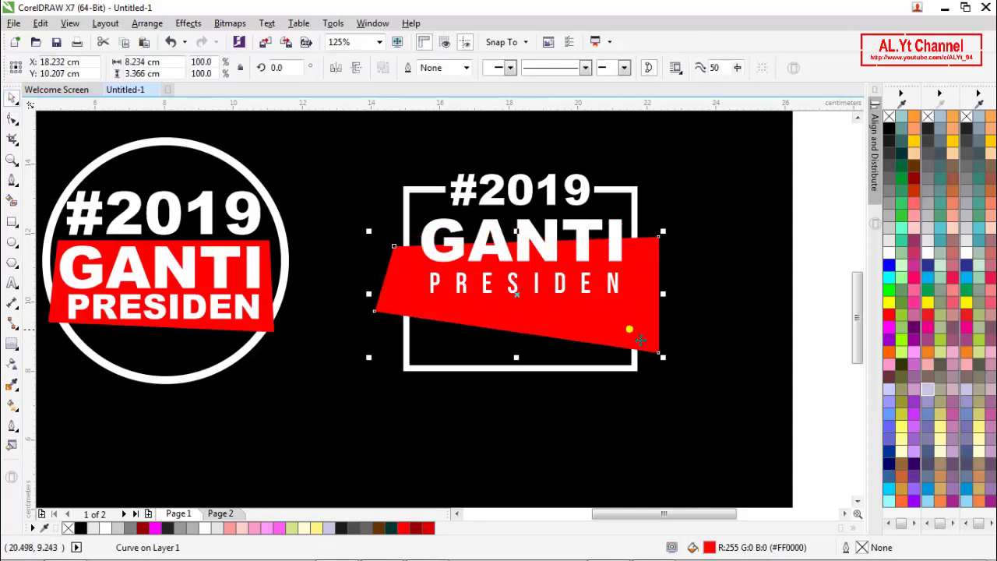
pyautogui.moveTo(662, 232); pyautogui.dragTo(649, 243)
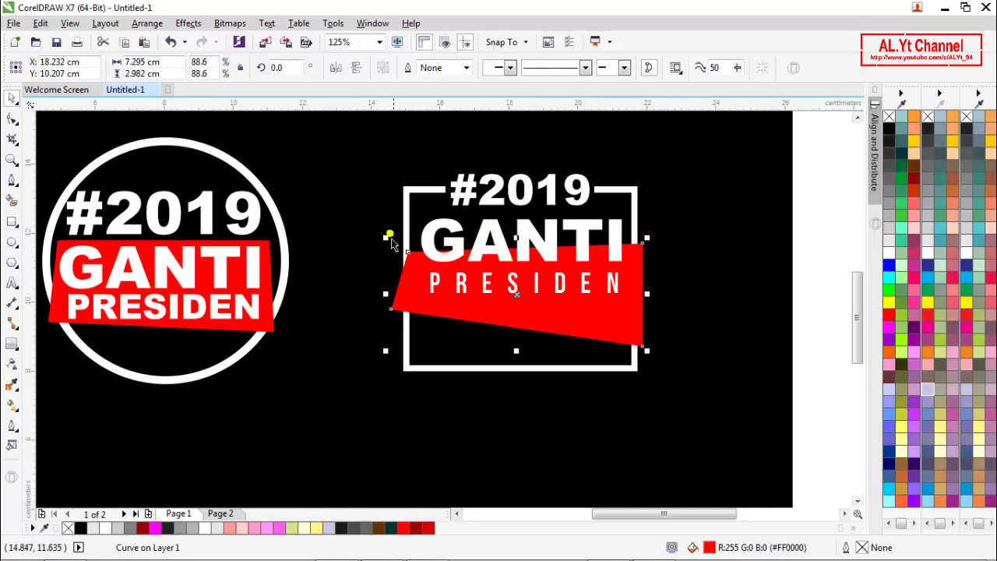
# - Group the "GANTI" and "PRESIDEN" texts and move the group down onto the red banner
pyautogui.click(349, 194)
pyautogui.click(464, 256)
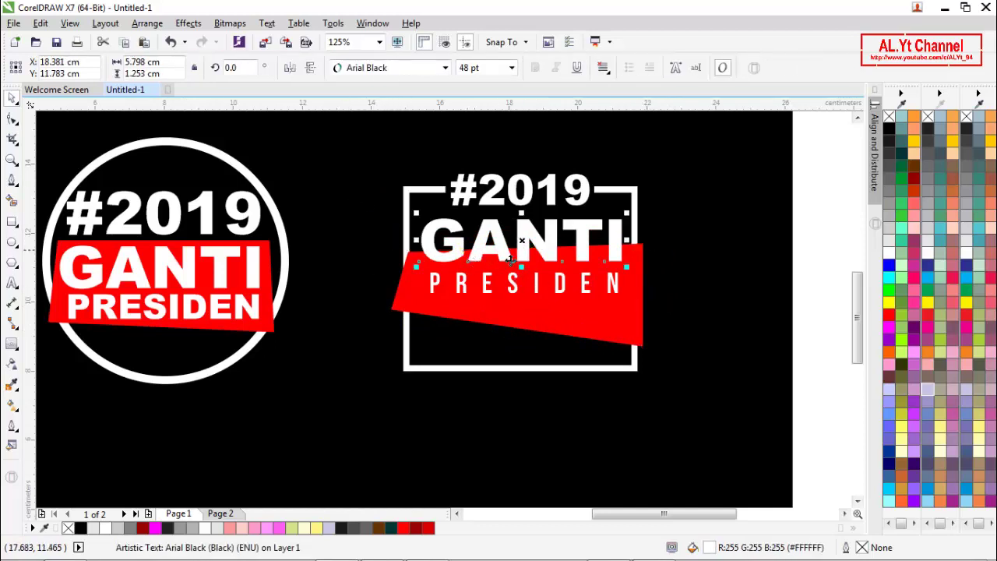
pyautogui.keyDown('shift'); pyautogui.click(514, 290); pyautogui.keyUp('shift')
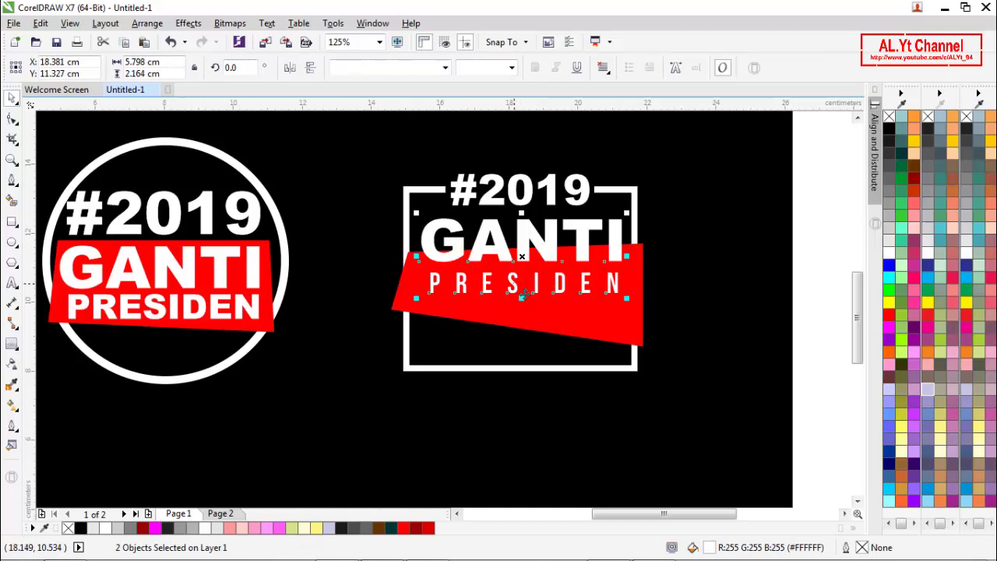
pyautogui.rightClick(596, 257)
pyautogui.click(566, 308)
pyautogui.hotkey('ctrl', 'g')
pyautogui.moveTo(521, 257); pyautogui.dragTo(527, 295)
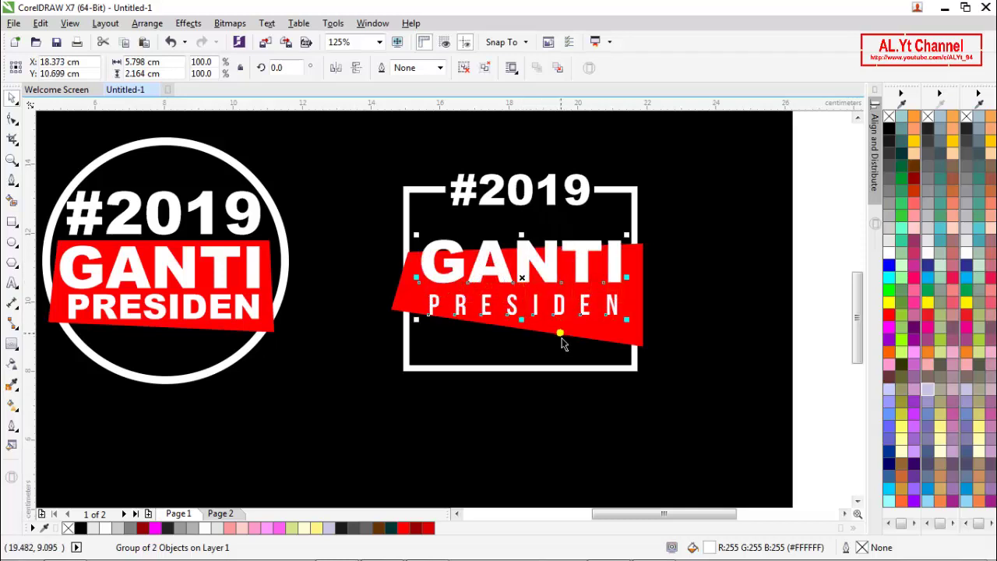
# - Stretch the red banner vertically to about 3.66 cm high and reposition the grouped text within it
pyautogui.click(568, 333)
pyautogui.moveTo(527, 362); pyautogui.dragTo(527, 375)
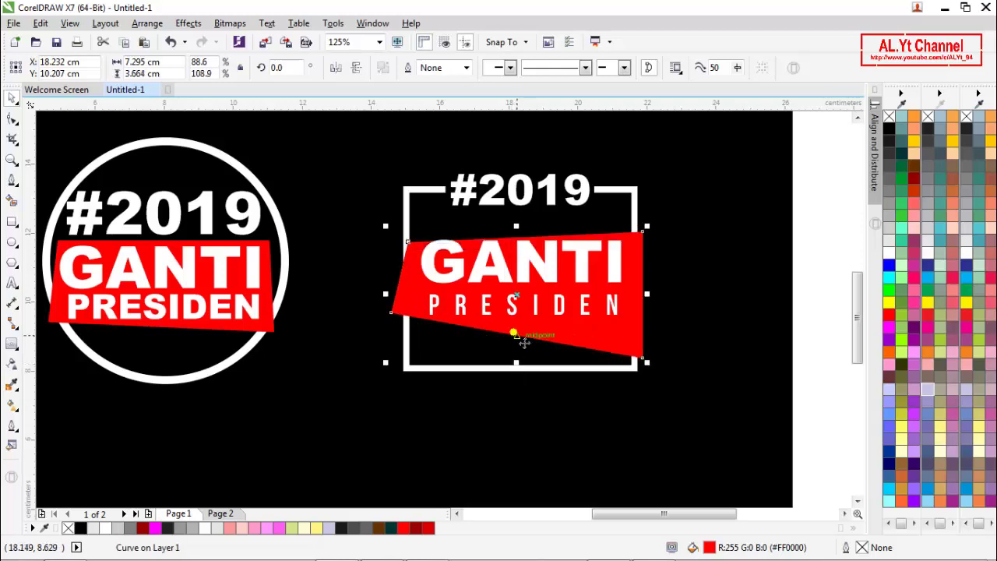
pyautogui.click(537, 269)
pyautogui.moveTo(537, 269); pyautogui.dragTo(557, 282)
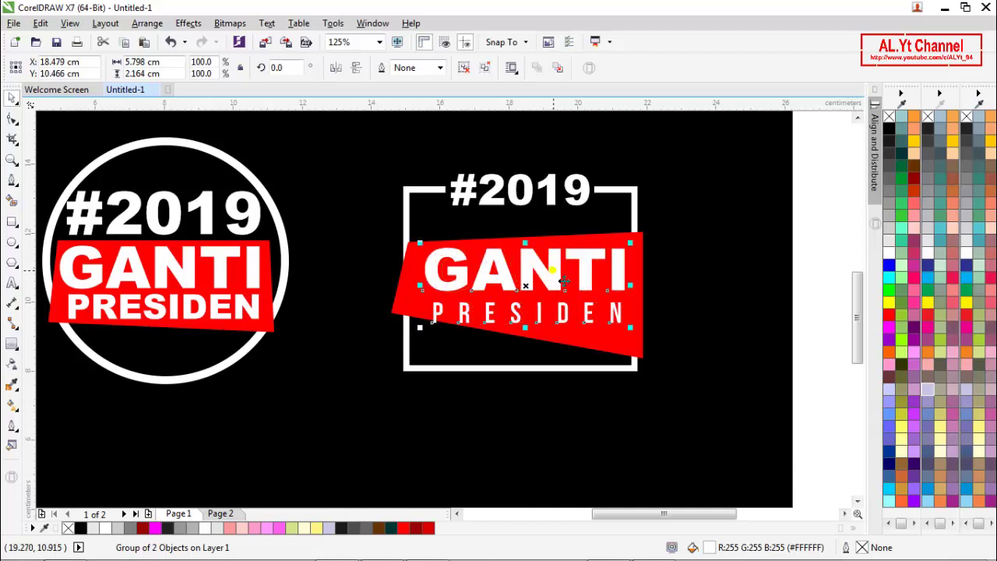
pyautogui.press('Up')
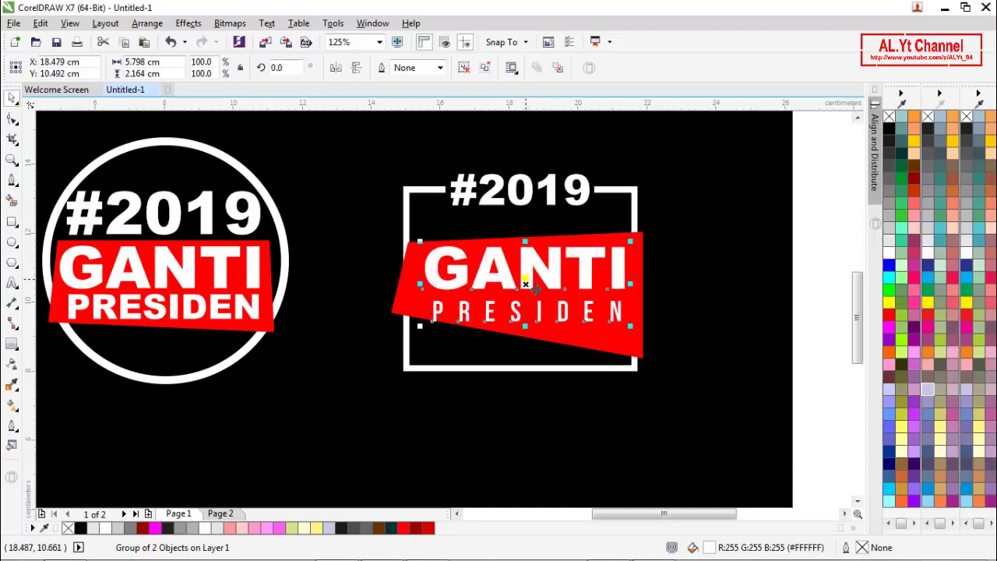
pyautogui.click(816, 230)
# - Reshape the banner's four corners: raise the lower-right, lower the lower-left slightly, shift the upper-left inward and up, and level the upper-right with it
pyautogui.click(631, 339)
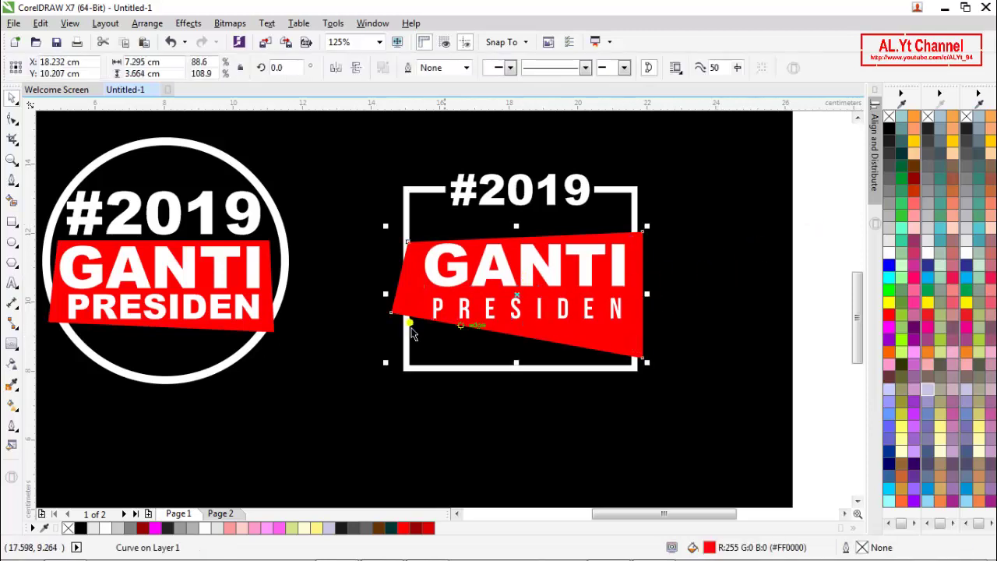
pyautogui.click(12, 123)
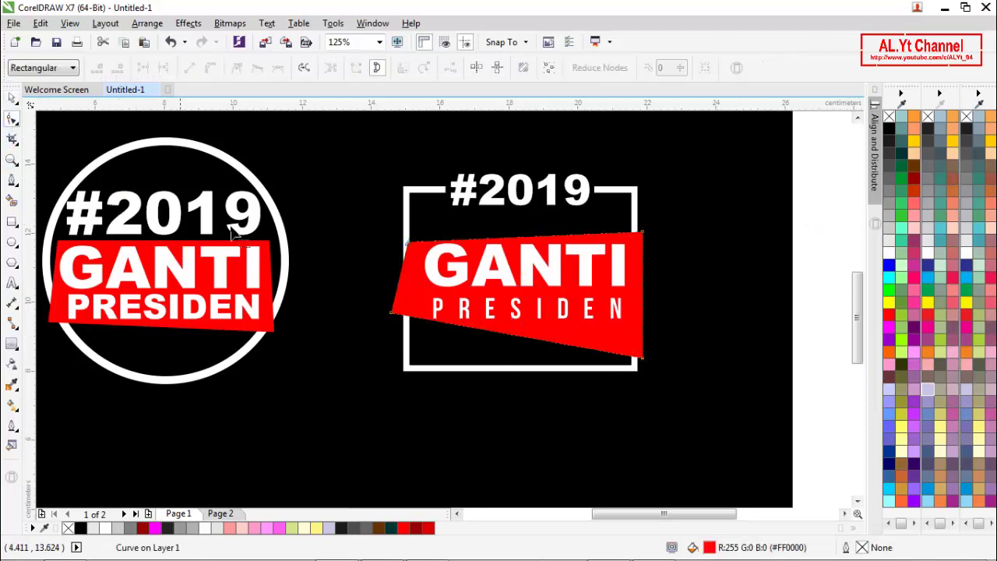
pyautogui.click(641, 359)
pyautogui.moveTo(642, 361); pyautogui.dragTo(641, 340)
pyautogui.moveTo(392, 318); pyautogui.dragTo(394, 323)
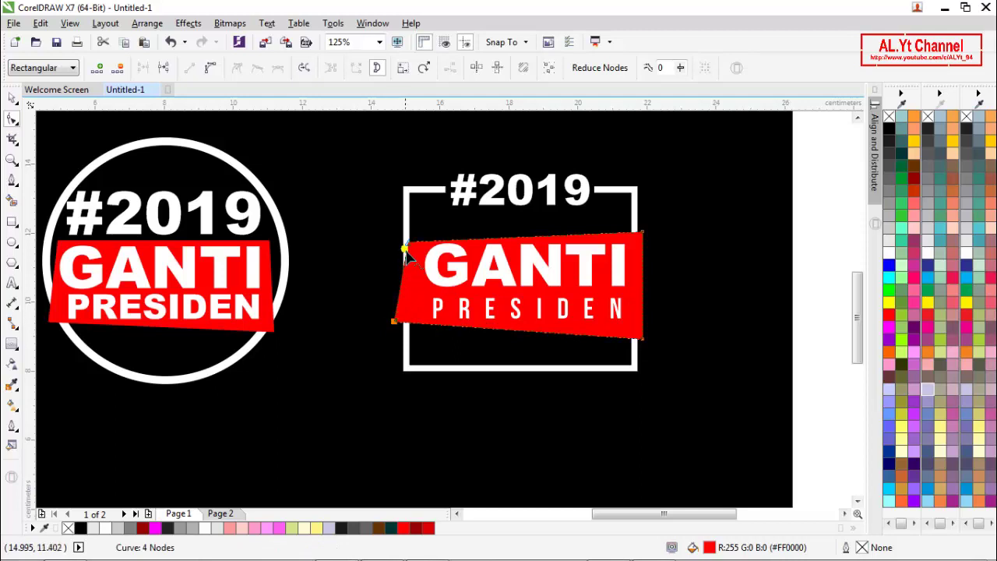
pyautogui.moveTo(407, 243); pyautogui.dragTo(417, 237)
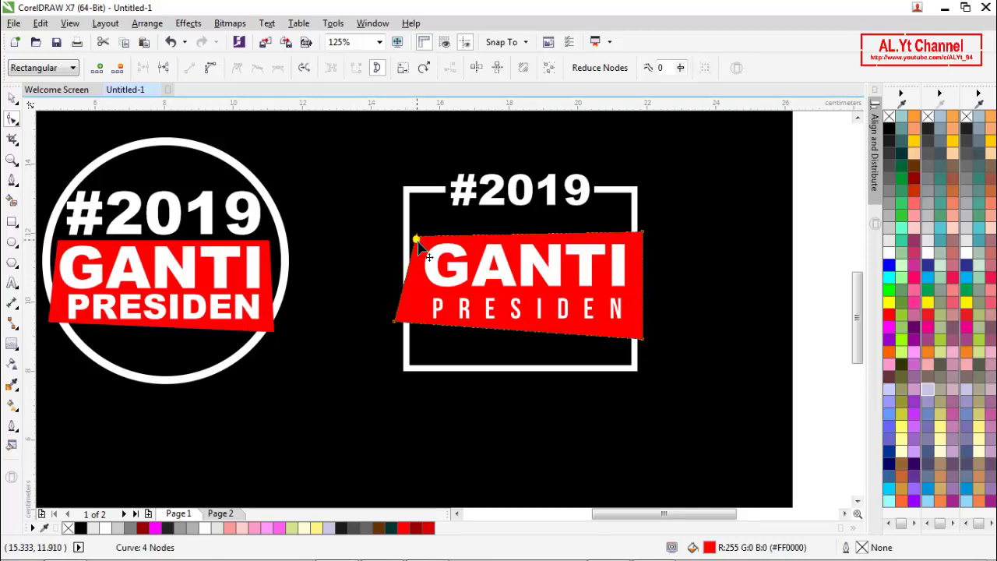
pyautogui.moveTo(643, 235)
pyautogui.mouseDown()
pyautogui.moveTo(643, 225)
pyautogui.moveTo(644, 243)
pyautogui.mouseUp()
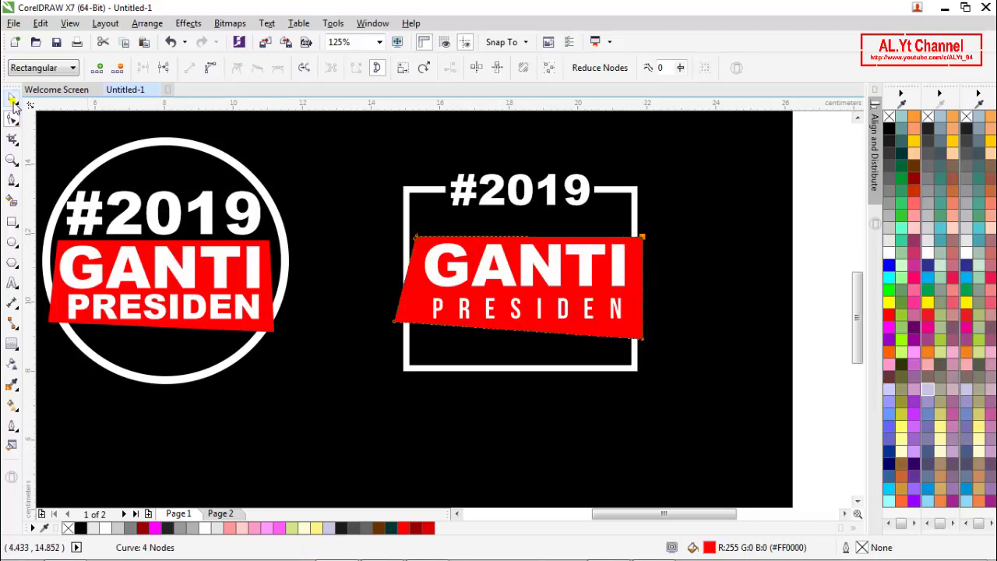
# - Group the slanted red banner with its "GANTI PRESIDEN" text
pyautogui.click(11, 99)
pyautogui.moveTo(818, 228); pyautogui.dragTo(334, 359)
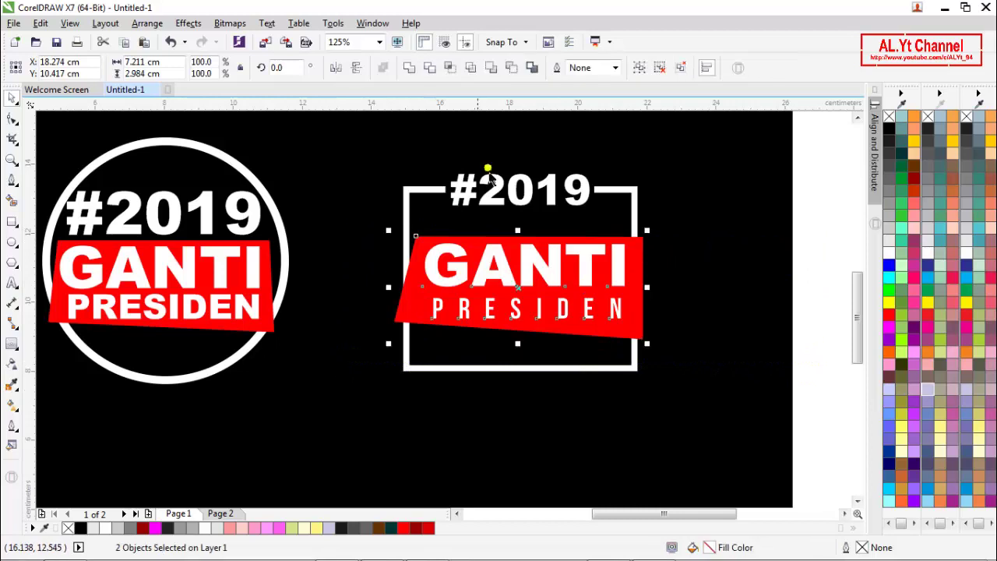
pyautogui.click(638, 68)
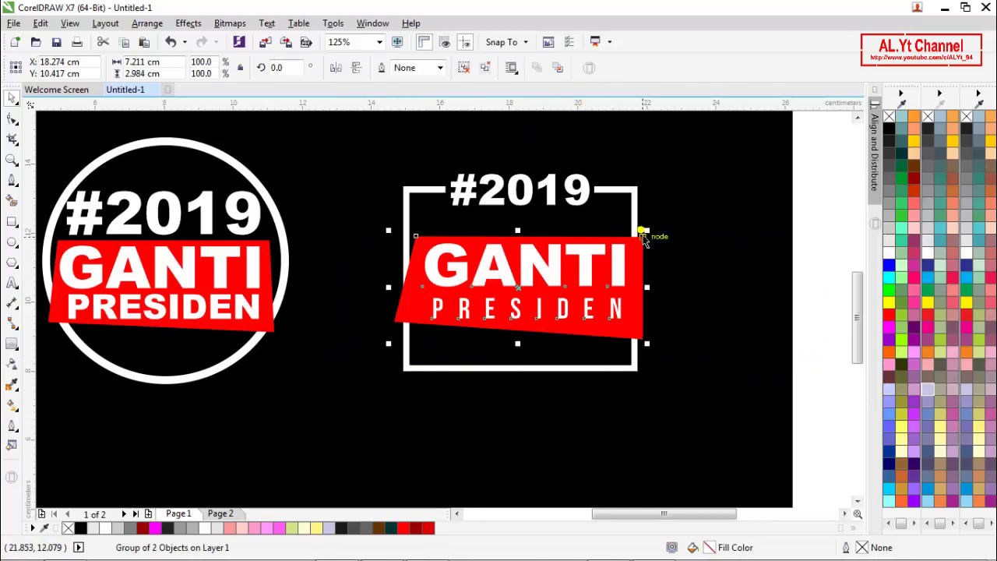
# - Scale the banner group down proportionally and shift it up so it fits between the white frame's sides below "#2019"
pyautogui.moveTo(643, 239)
pyautogui.mouseDown()
pyautogui.moveTo(659, 241)
pyautogui.moveTo(649, 244)
pyautogui.mouseUp()
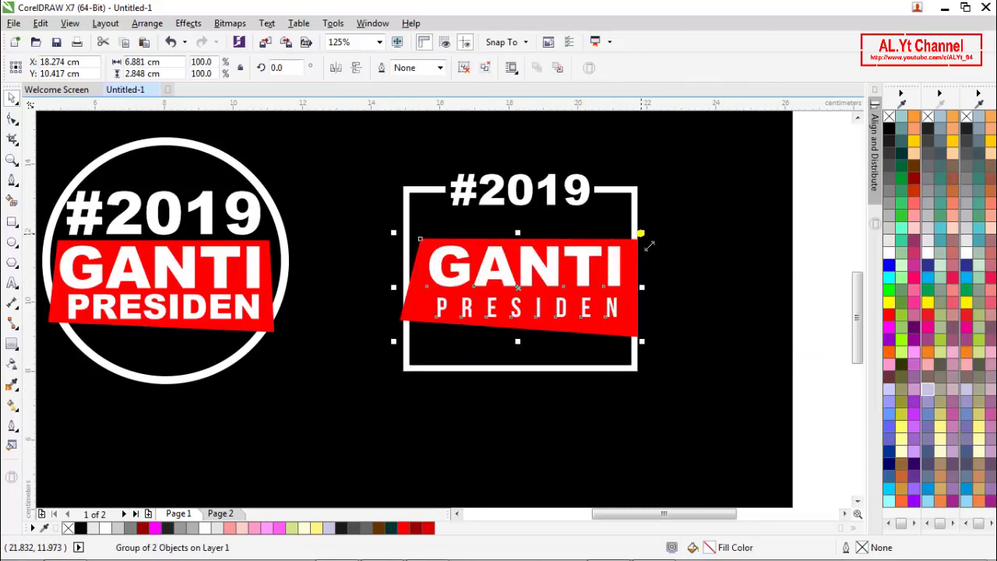
pyautogui.moveTo(539, 303); pyautogui.dragTo(538, 292)
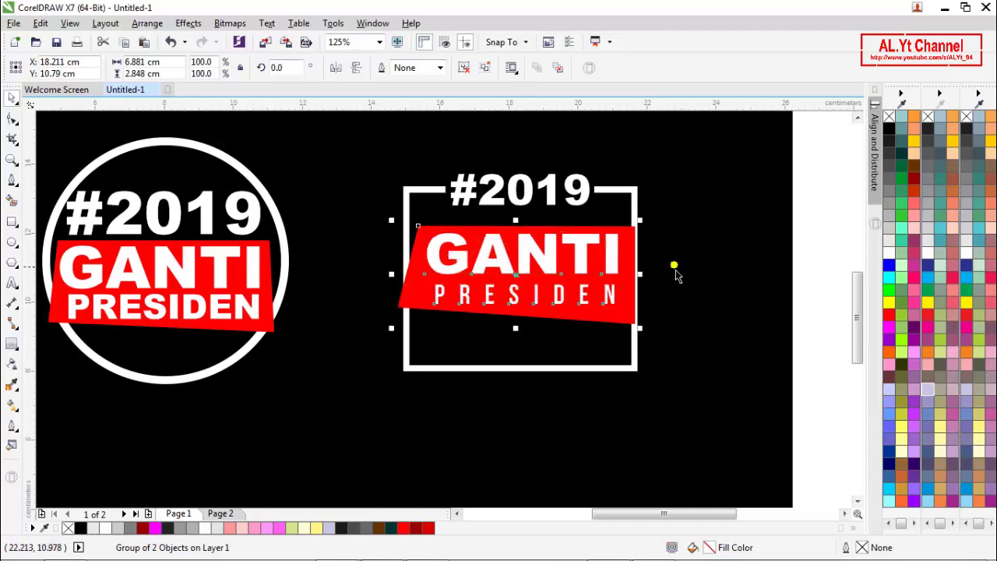
pyautogui.click(821, 238)
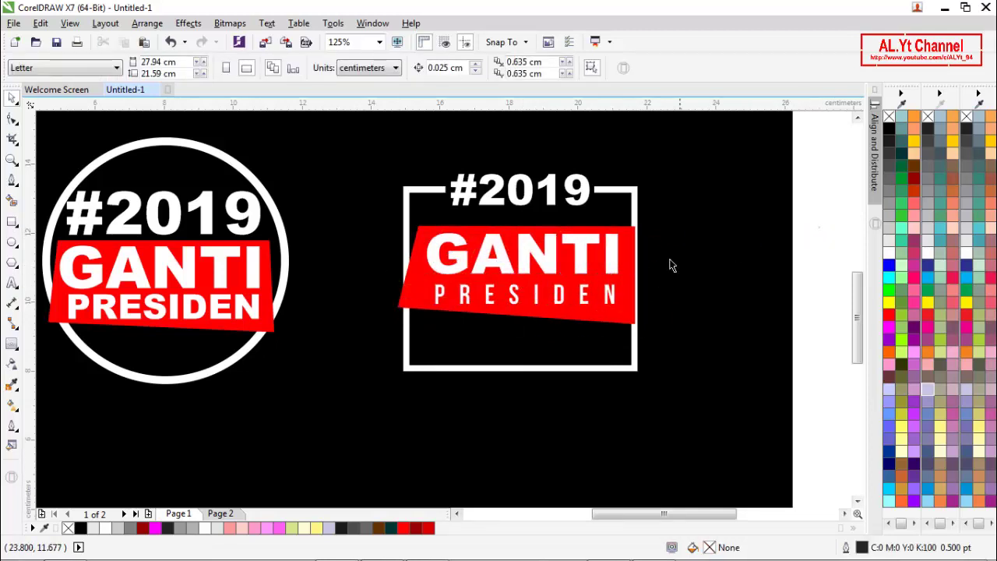
pyautogui.click(616, 311)
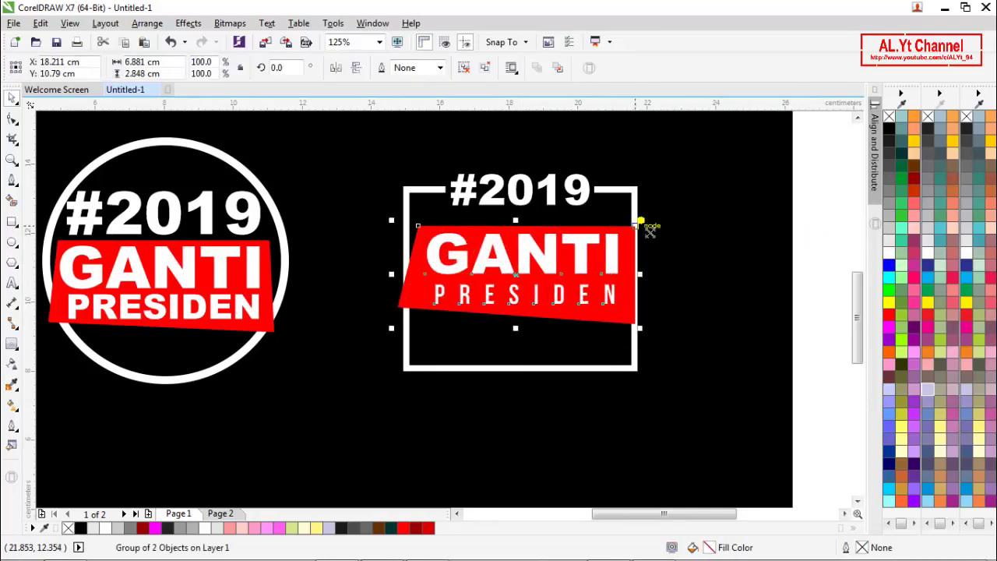
pyautogui.moveTo(649, 231)
pyautogui.mouseDown()
pyautogui.moveTo(640, 238)
pyautogui.moveTo(636, 229)
pyautogui.moveTo(644, 233)
pyautogui.mouseUp()
pyautogui.click(834, 253)
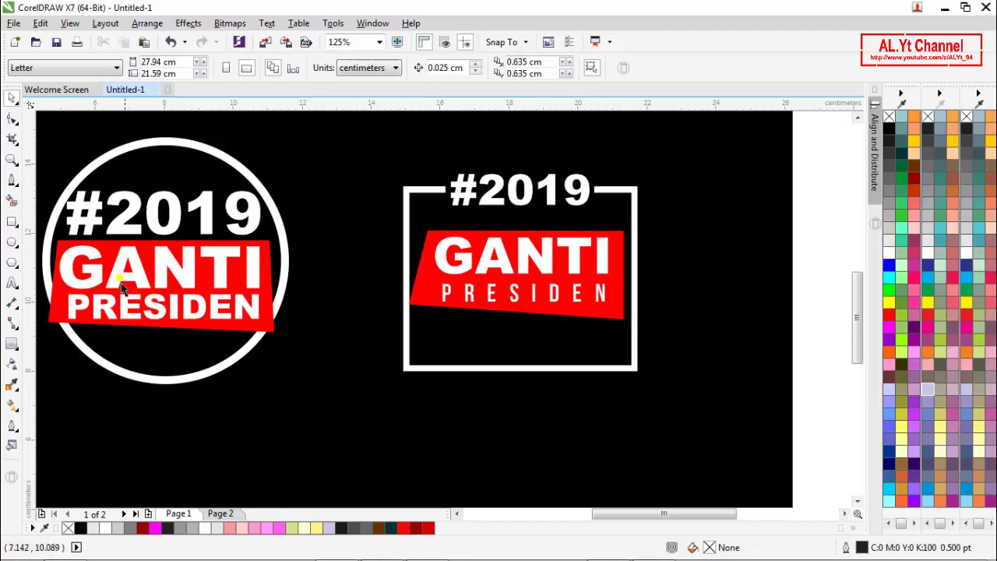
# - Add the artistic text "LANJUTKAN.!!!" just below the white frame
pyautogui.click(11, 284)
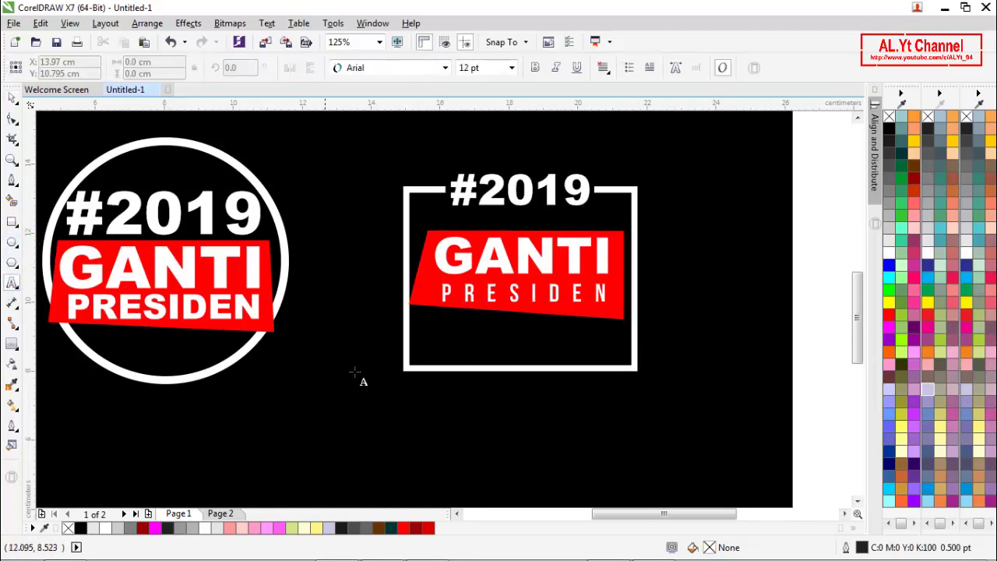
pyautogui.click(369, 401)
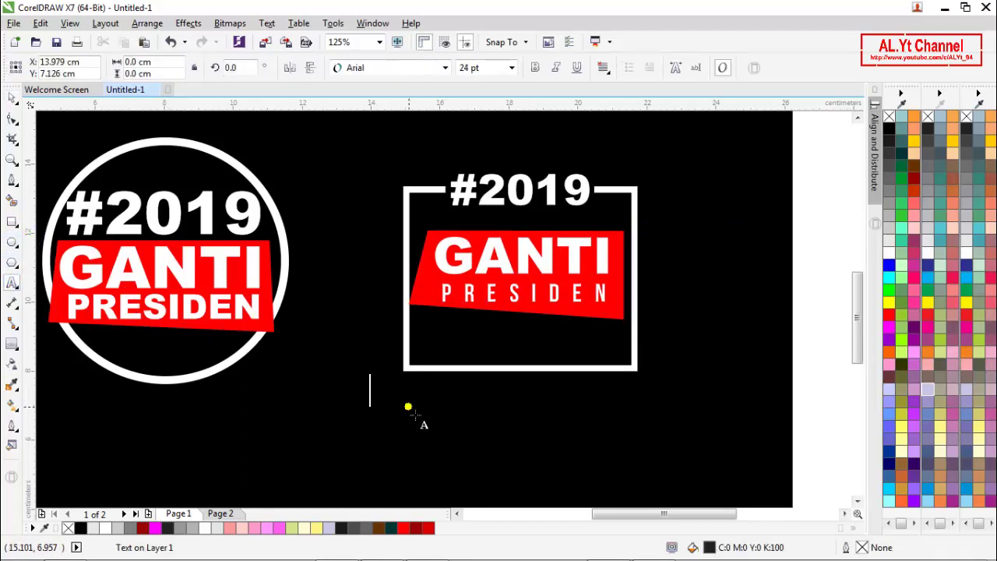
pyautogui.write('LA')
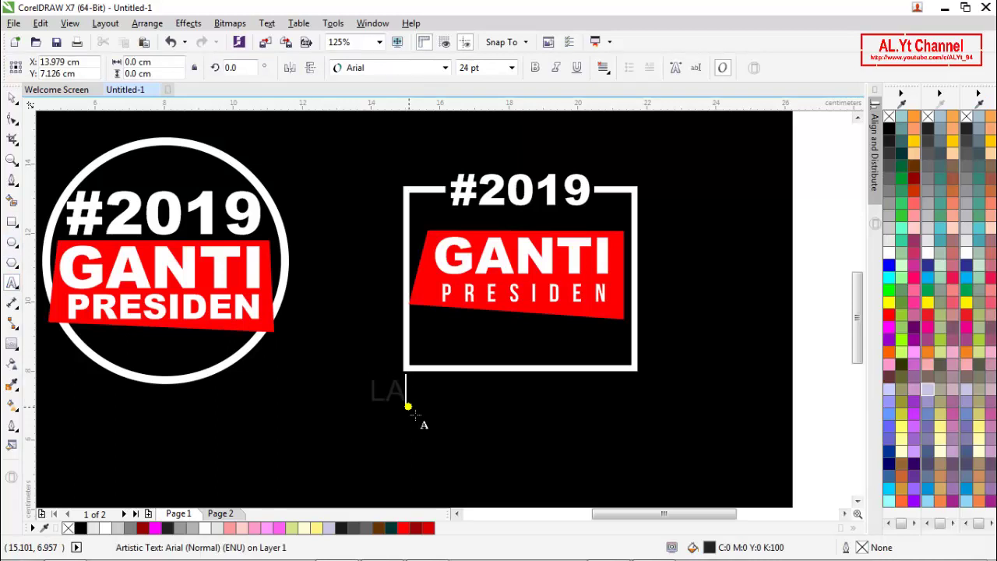
pyautogui.write('NJUTKAN')
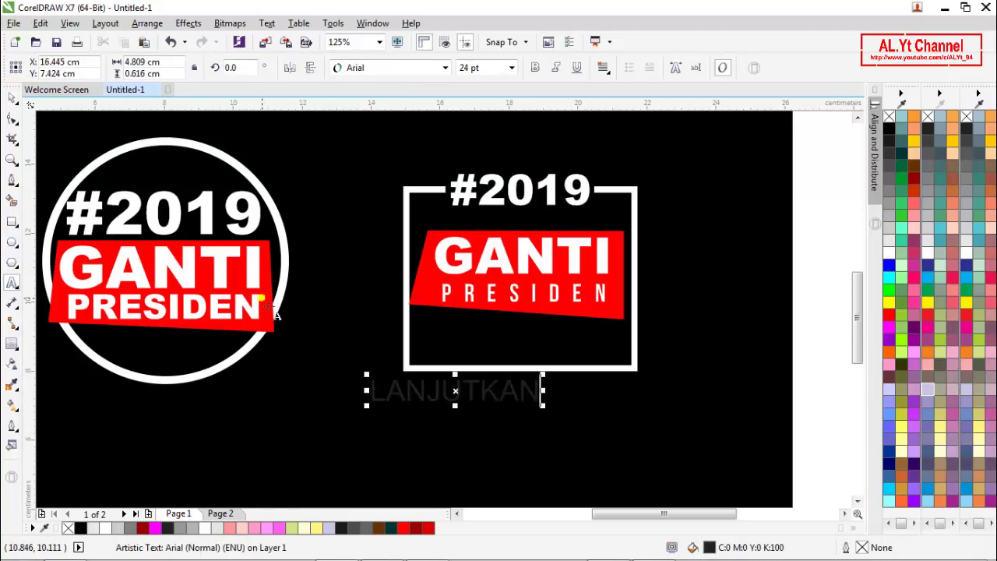
pyautogui.write('!!')
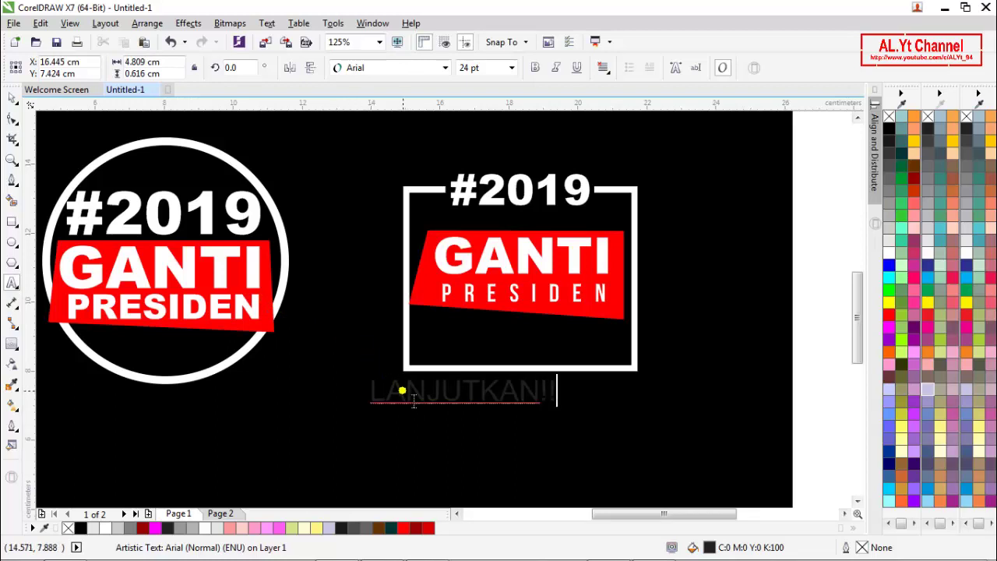
pyautogui.write('!')
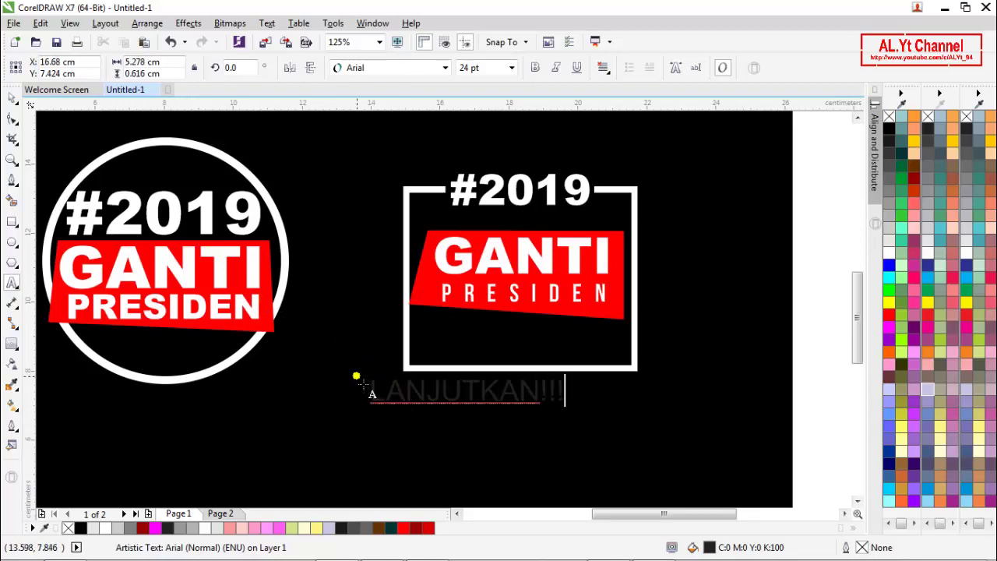
pyautogui.write(' .')
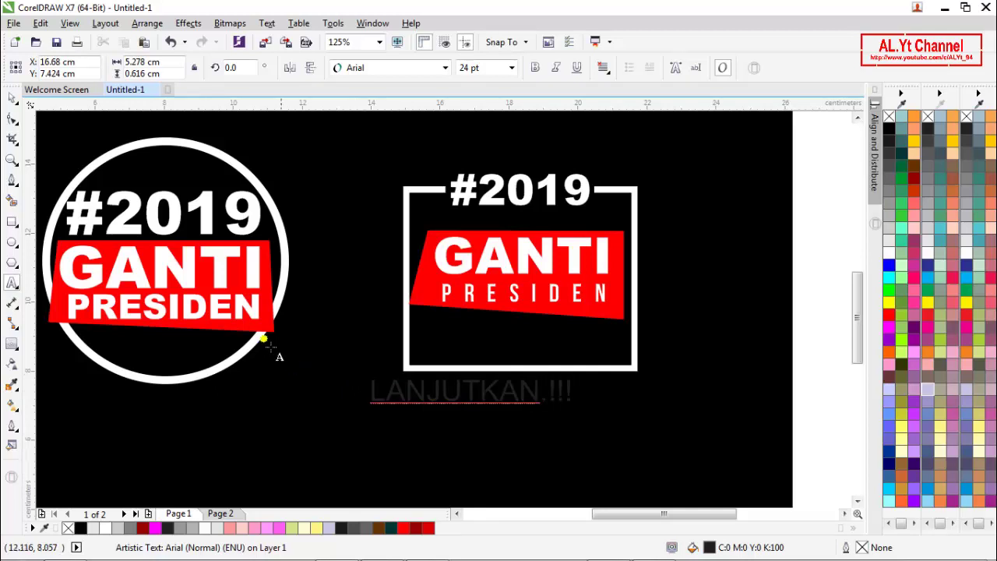
# - Fill the "LANJUTKAN.!!!" text with white and set its font to Lemon/Milk
pyautogui.click(12, 97)
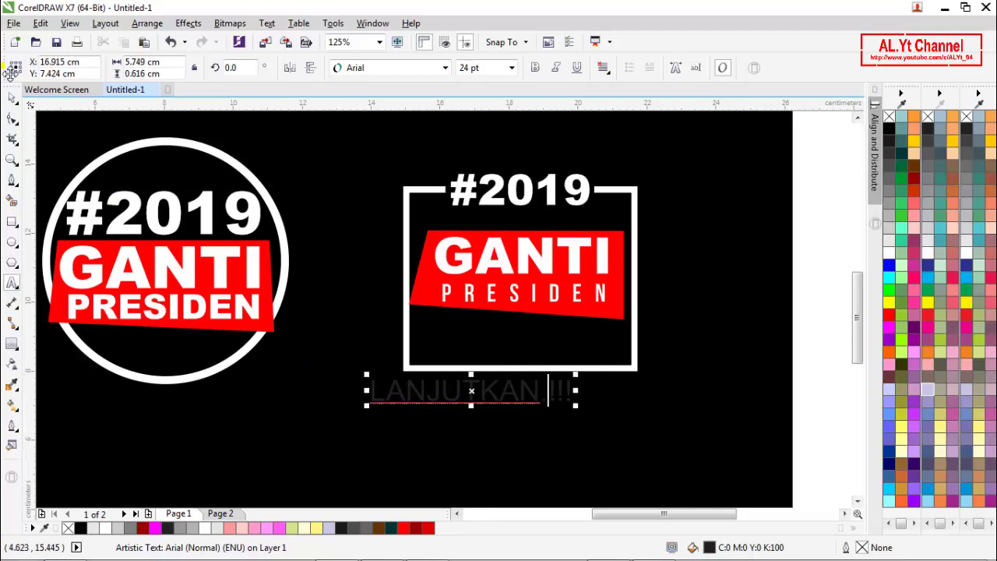
pyautogui.click(888, 254)
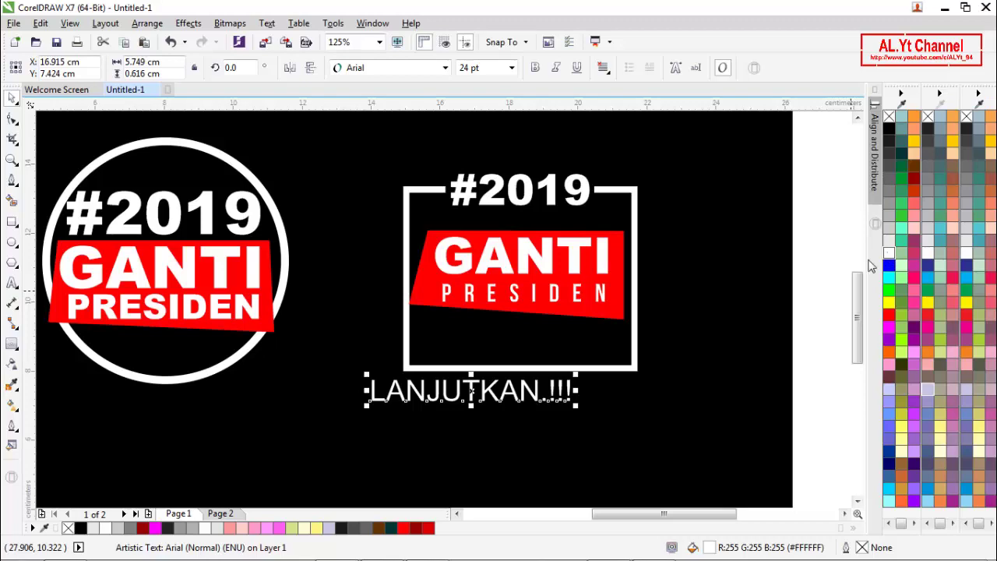
pyautogui.click(375, 69)
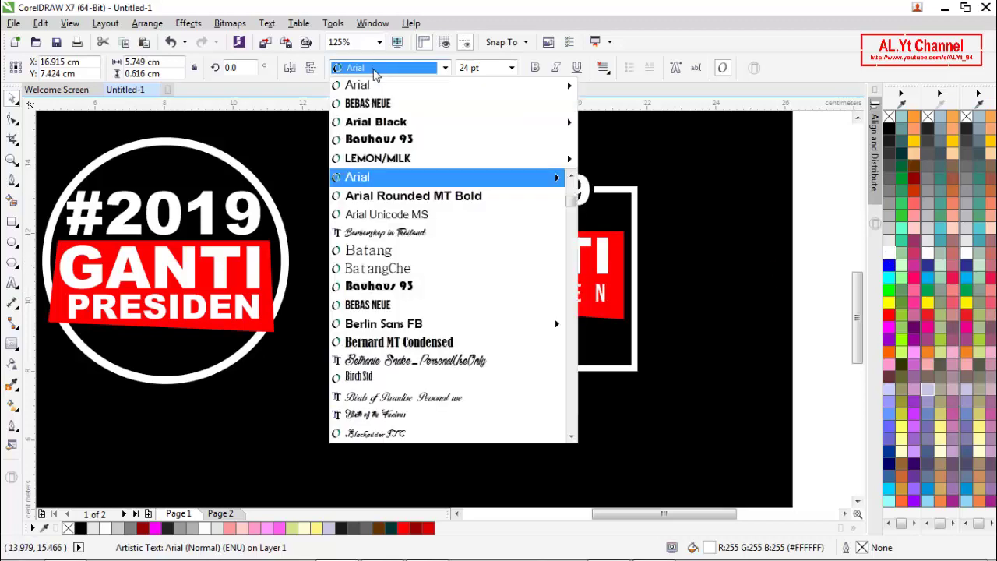
pyautogui.click(393, 158)
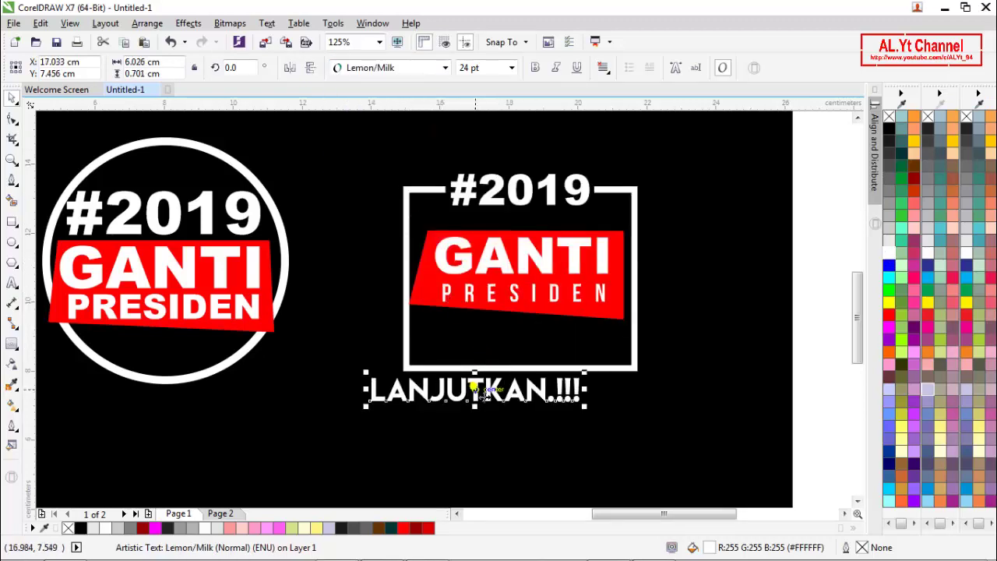
# - Move "LANJUTKAN.!!!" inside the white frame, set its size to 18 pt, and place it in the frame's lower-right corner
pyautogui.moveTo(475, 390); pyautogui.dragTo(519, 350)
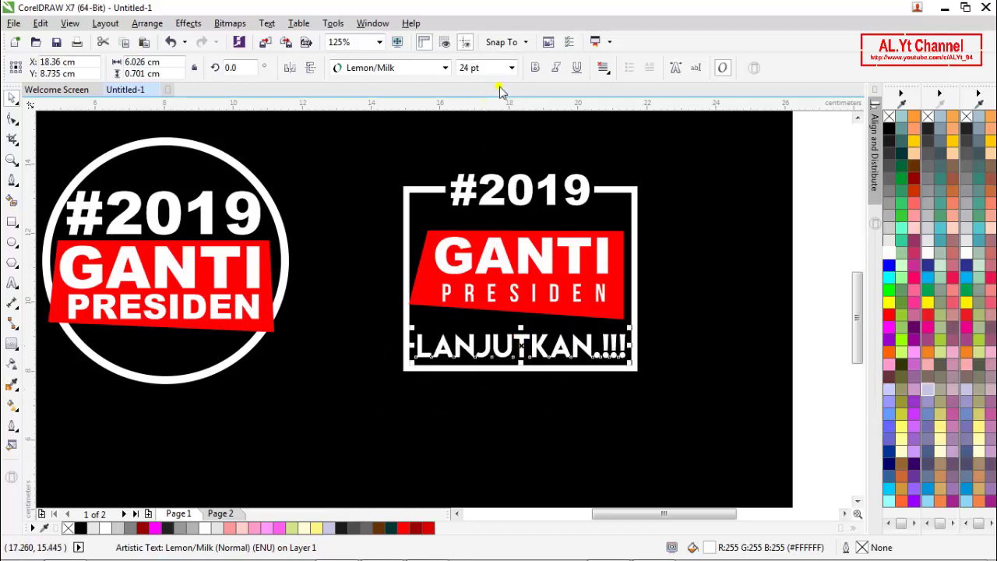
pyautogui.click(512, 68)
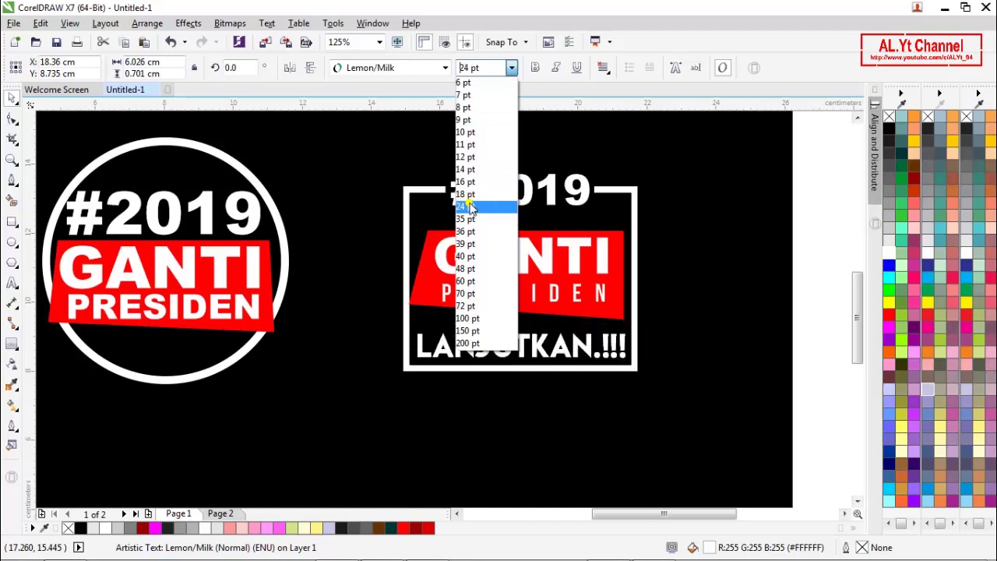
pyautogui.click(469, 194)
pyautogui.moveTo(493, 348); pyautogui.dragTo(553, 352)
pyautogui.click(803, 260)
# - Group the four objects of the white-framed design, including its banner and both texts
pyautogui.scroll(-2, 592, 222)
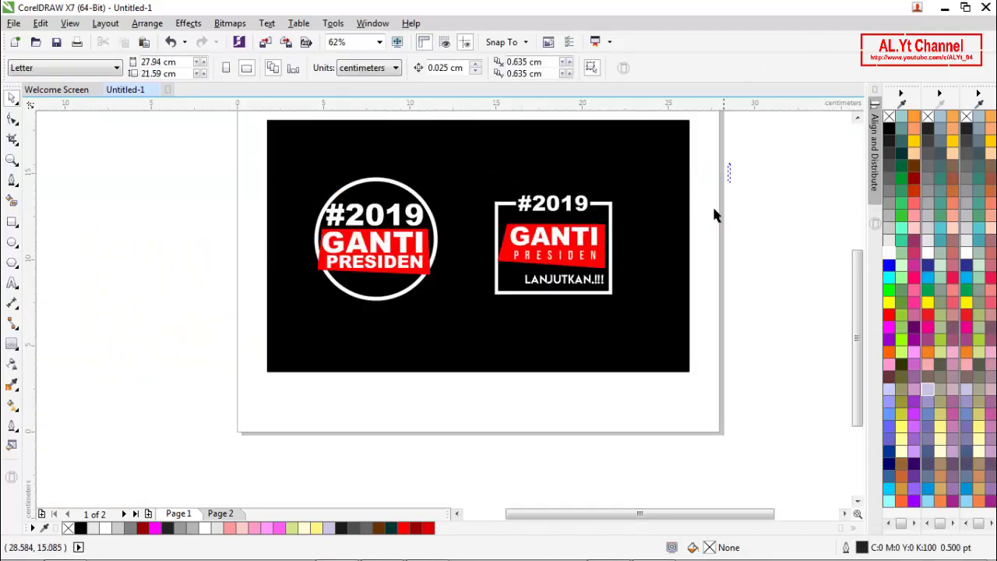
pyautogui.moveTo(729, 163); pyautogui.dragTo(454, 340)
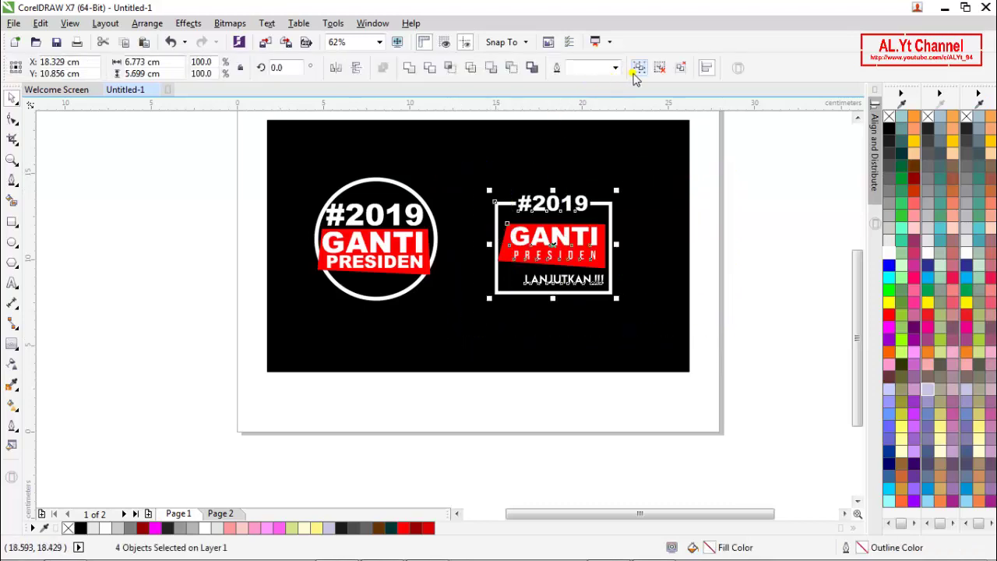
pyautogui.click(639, 68)
pyautogui.click(752, 196)
# - Place the circular emblem just left of the framed design and bring both to the black background's vertical centre
pyautogui.click(389, 276)
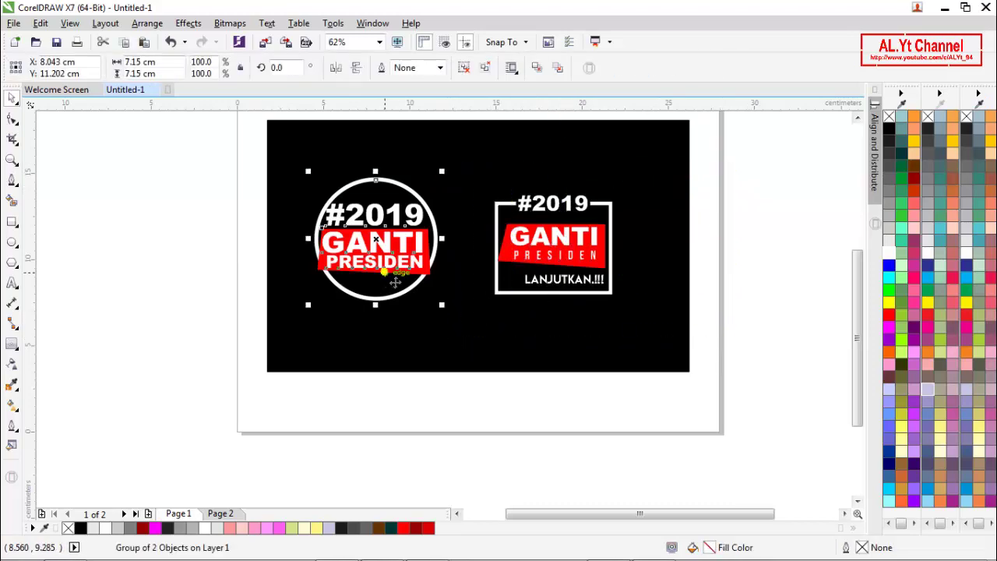
pyautogui.moveTo(395, 282); pyautogui.dragTo(497, 288)
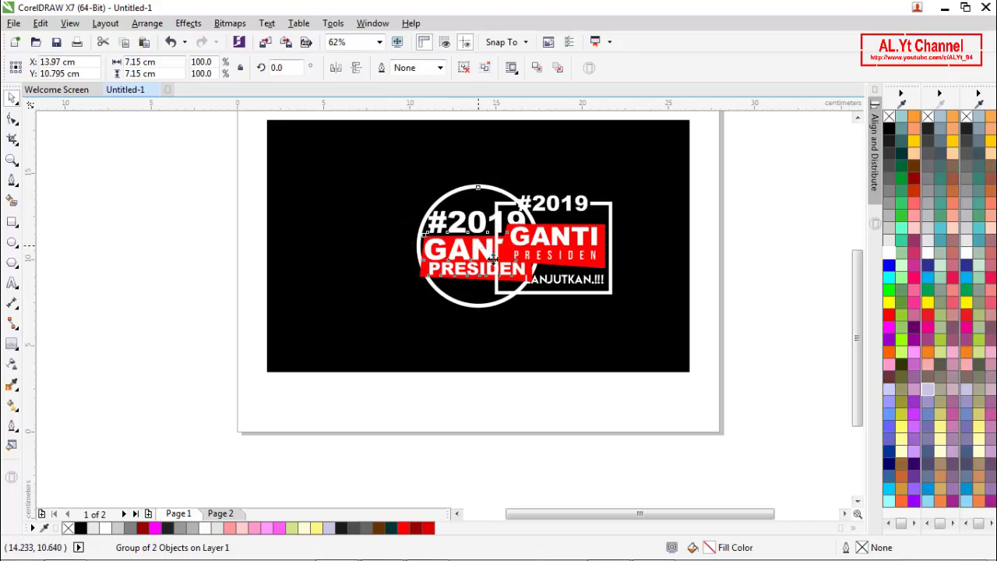
pyautogui.moveTo(487, 250); pyautogui.dragTo(430, 249)
pyautogui.click(547, 263)
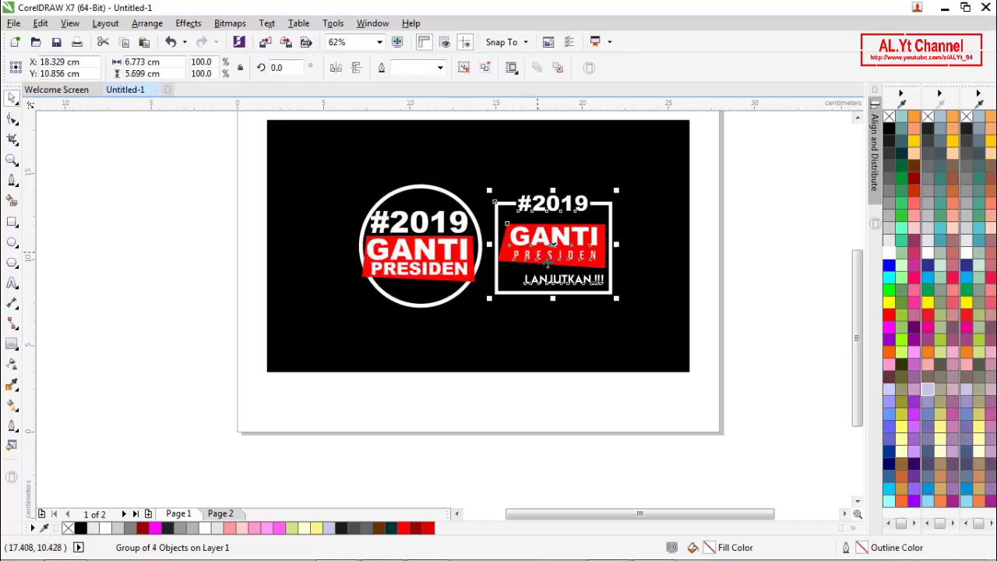
pyautogui.moveTo(547, 264)
pyautogui.mouseDown()
pyautogui.moveTo(453, 260)
pyautogui.moveTo(477, 248)
pyautogui.moveTo(555, 249)
pyautogui.mouseUp()
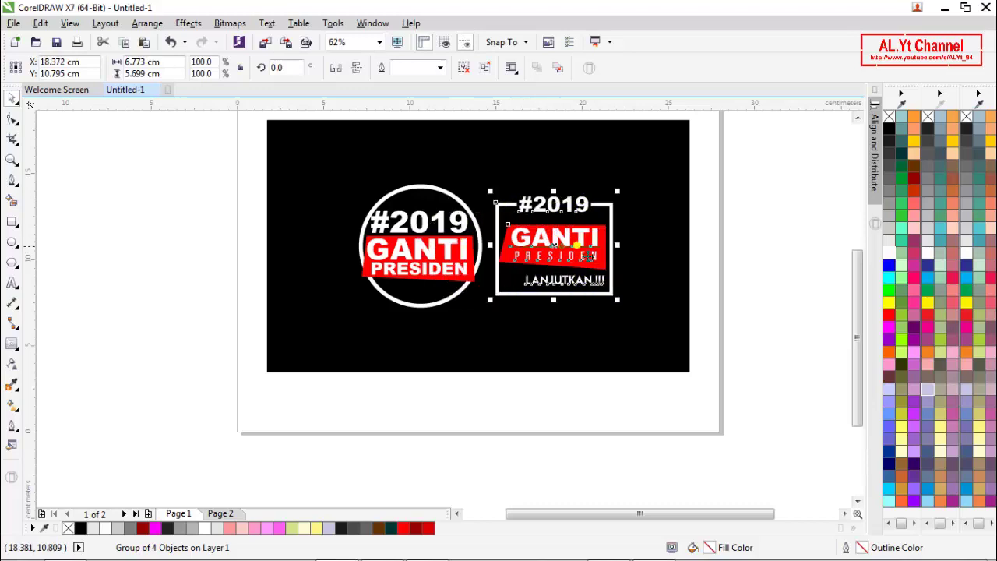
pyautogui.click(715, 239)
# - Fit the artwork in view and check both designs in full-screen preview
pyautogui.press('z')
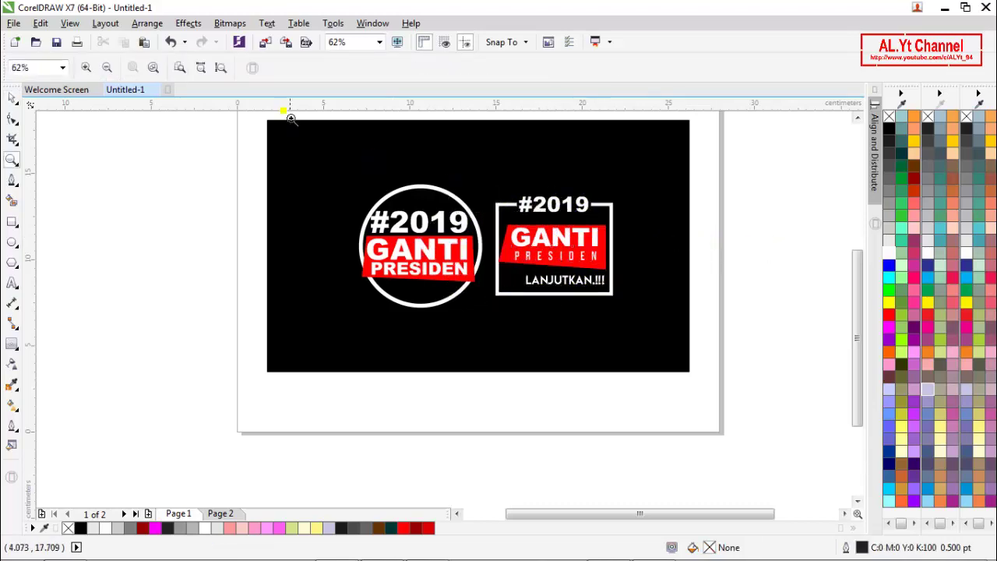
pyautogui.click(221, 67)
pyautogui.click(200, 68)
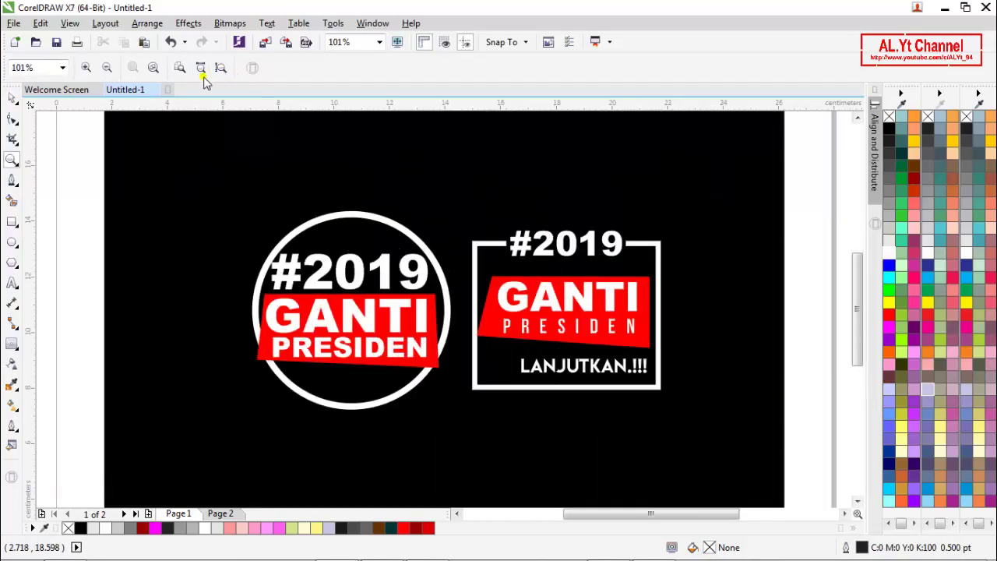
pyautogui.press('space')
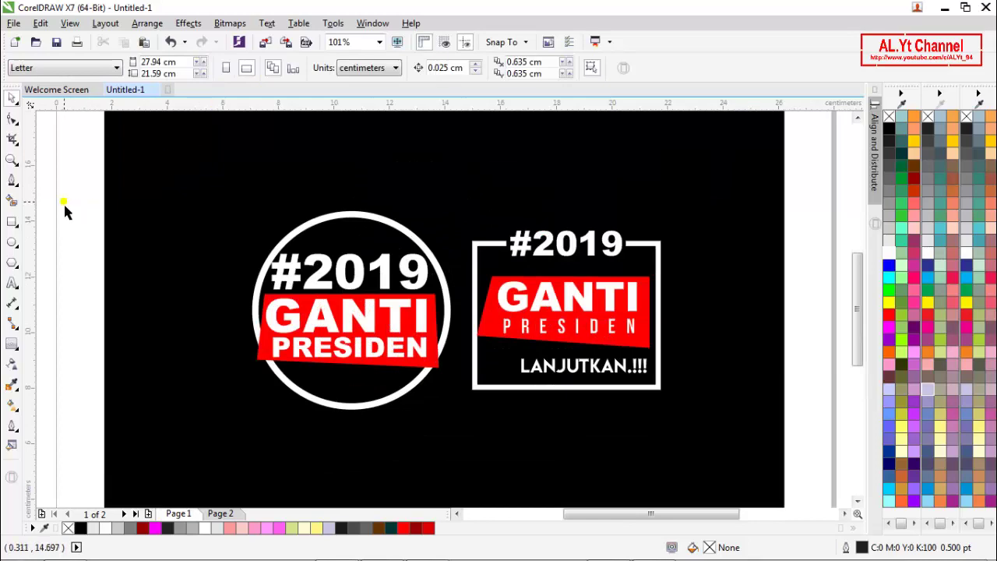
pyautogui.rightClick(63, 202)
pyautogui.click(72, 209)
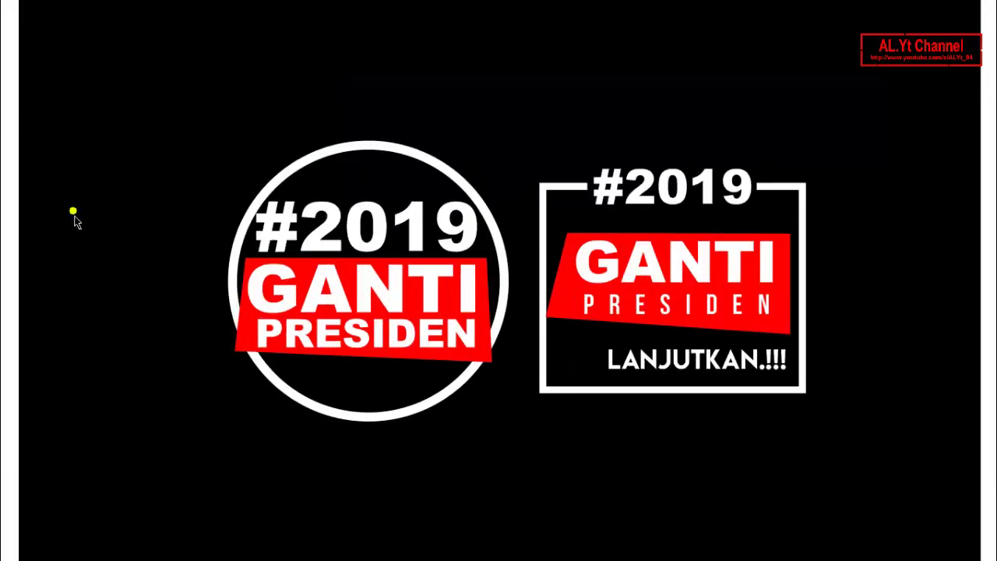
pyautogui.click(74, 220)
# - Widen the black background rectangle evenly on both sides to about 27.97 cm so it spans the page width
pyautogui.click(196, 268)
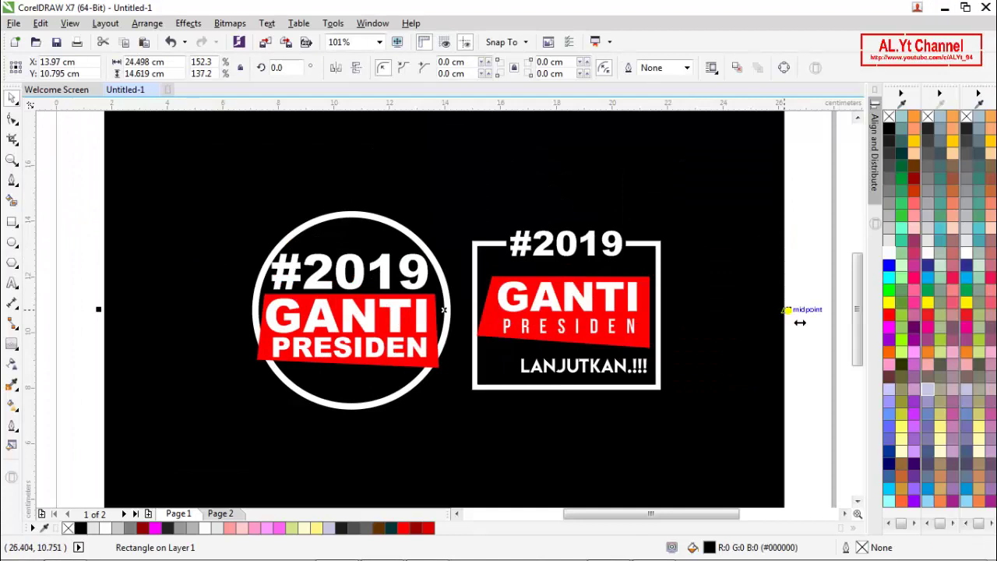
pyautogui.moveTo(784, 310); pyautogui.dragTo(833, 310)
pyautogui.scroll(-2, 746, 279)
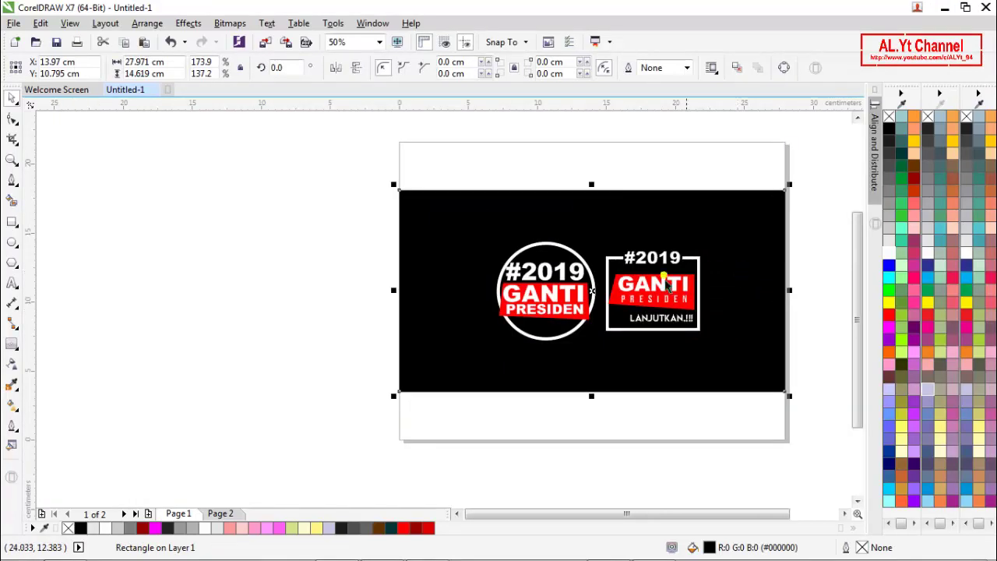
pyautogui.click(260, 325)
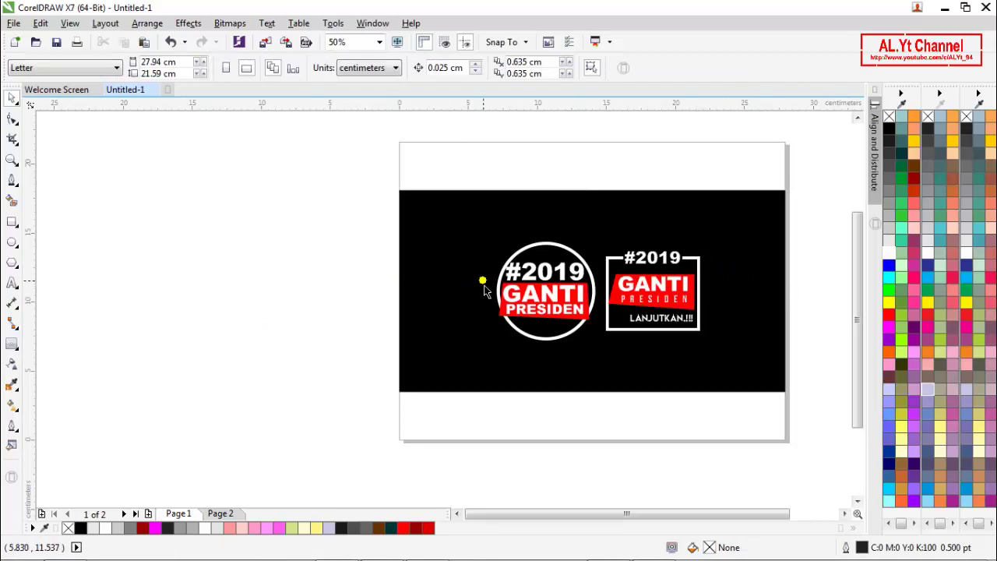
# - Group the circular emblem with the framed design and centre the group on the page
pyautogui.moveTo(371, 223); pyautogui.dragTo(746, 372)
pyautogui.hotkey('ctrl', 'g')
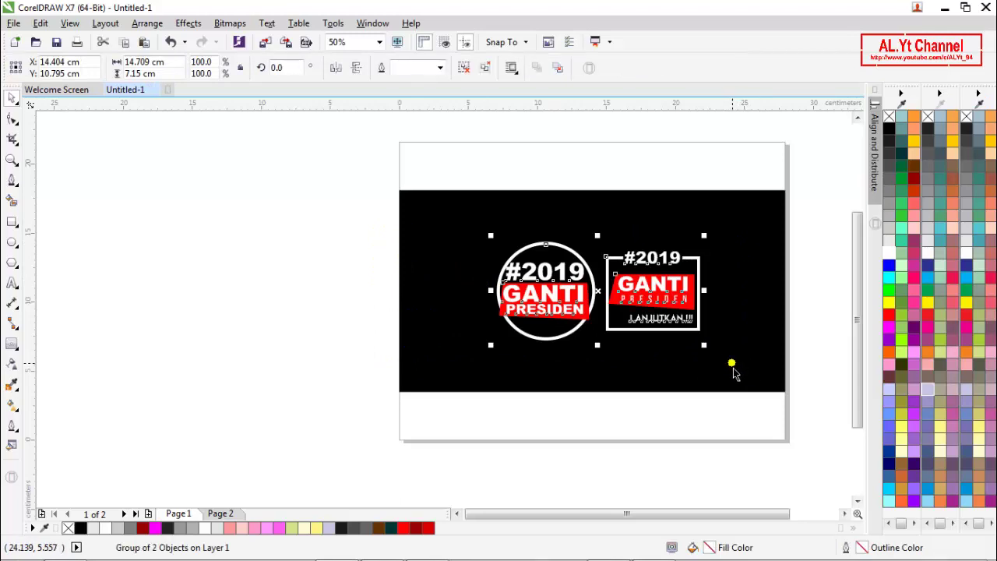
pyautogui.press('p')
pyautogui.click(756, 432)
# - Check the centred designs on the widened black background in full-screen preview
pyautogui.press('z')
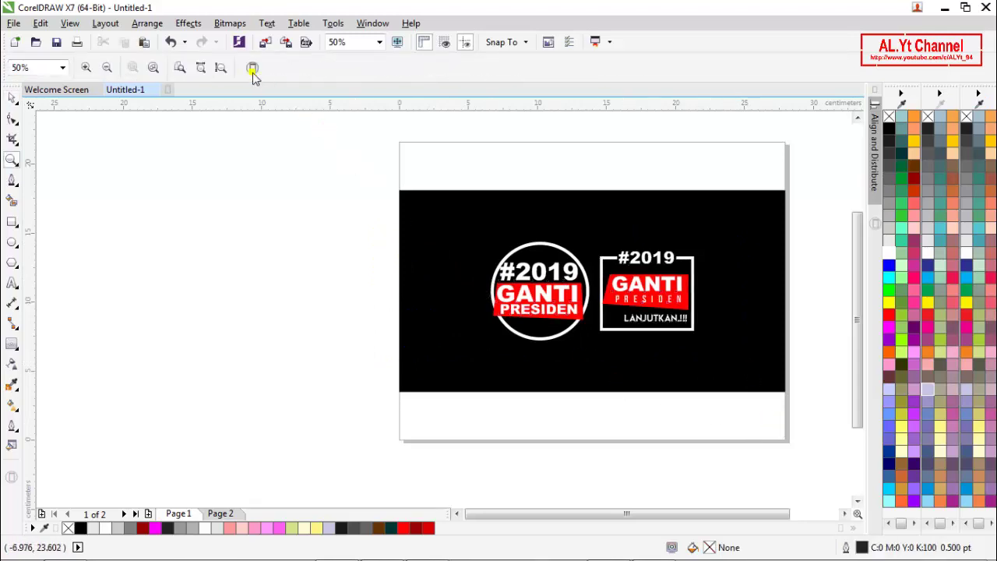
pyautogui.click(221, 69)
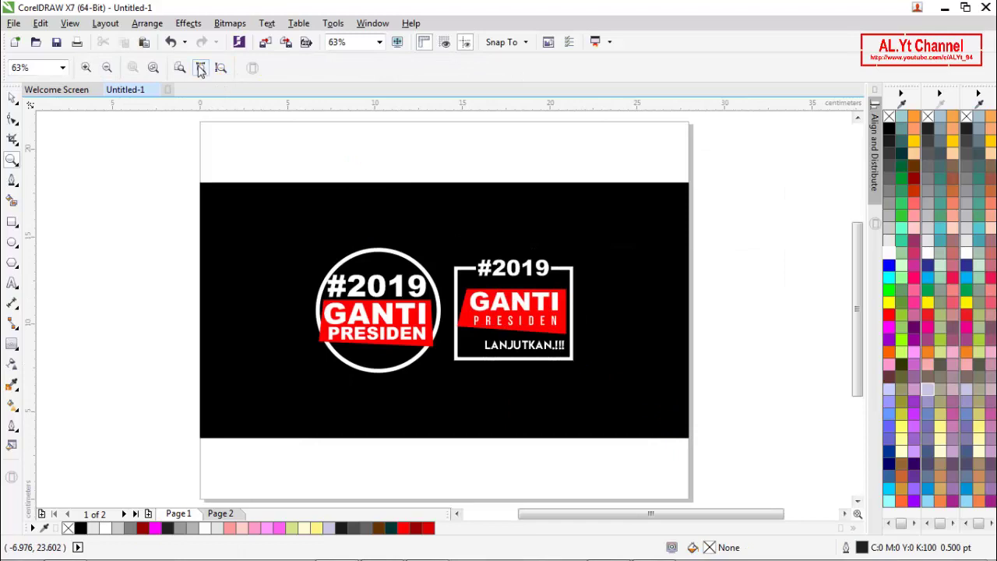
pyautogui.click(200, 68)
pyautogui.press('space')
pyautogui.rightClick(43, 197)
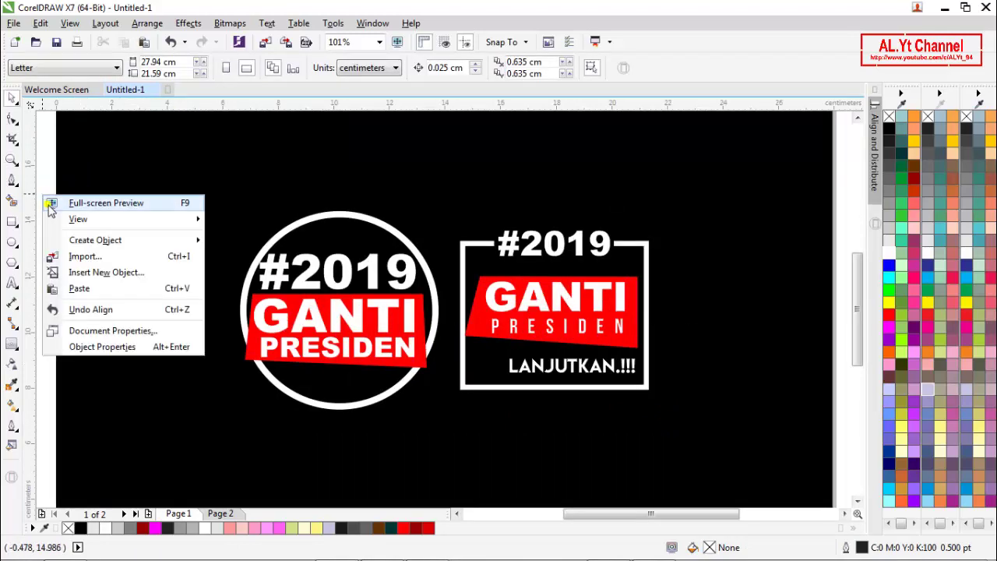
pyautogui.click(52, 201)
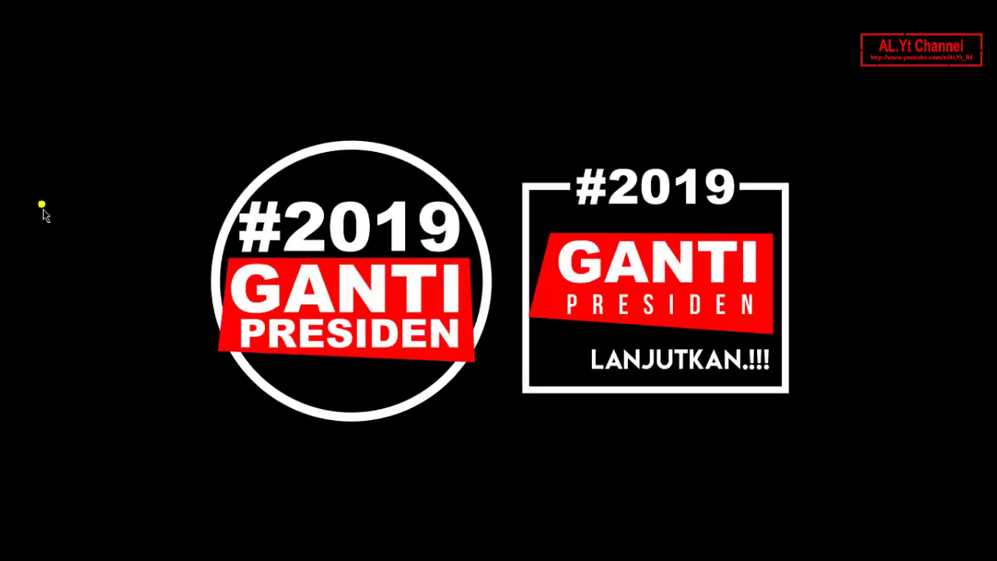
pyautogui.click(44, 216)
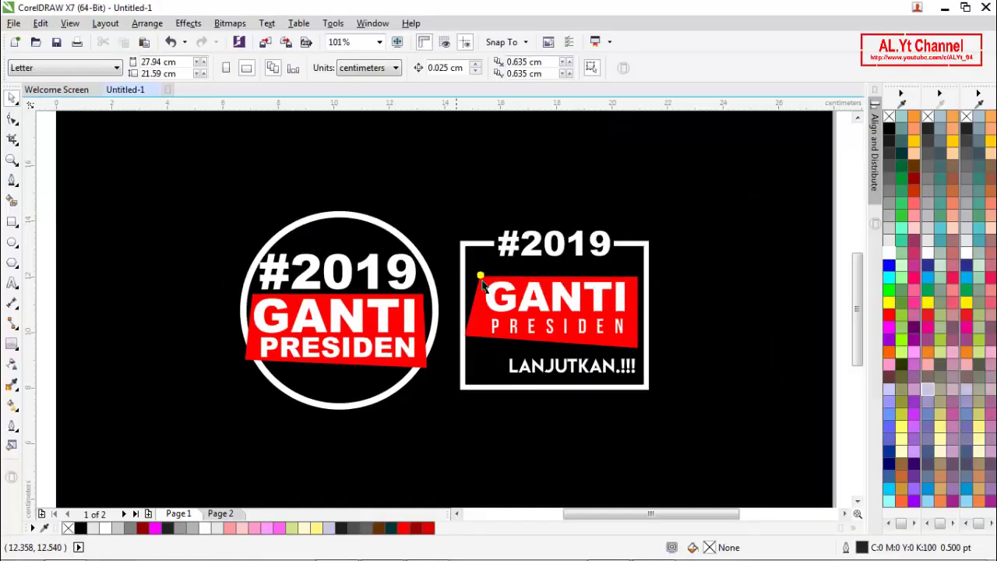
# - Apply a linear fountain fill to the black background rectangle
pyautogui.click(653, 192)
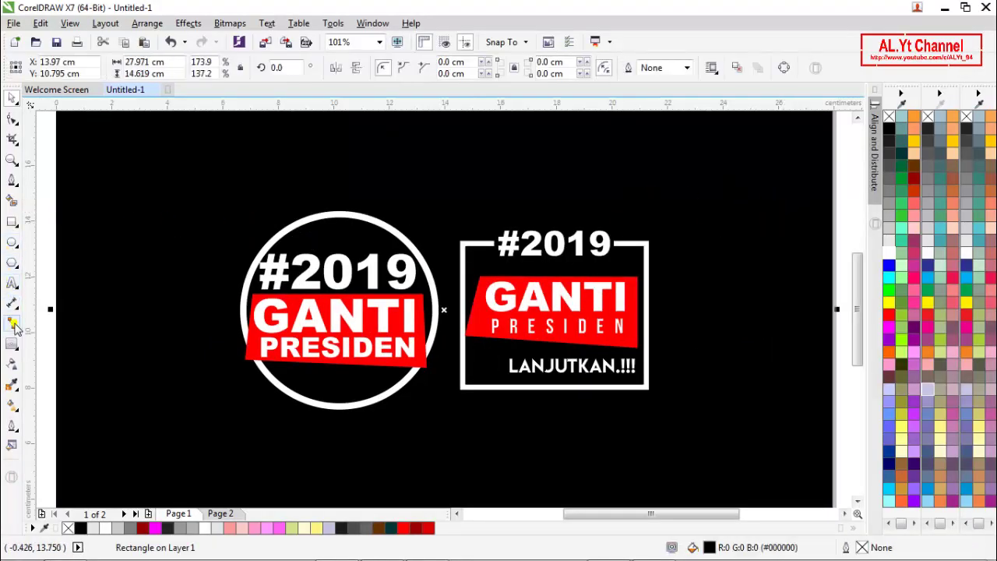
pyautogui.click(12, 404)
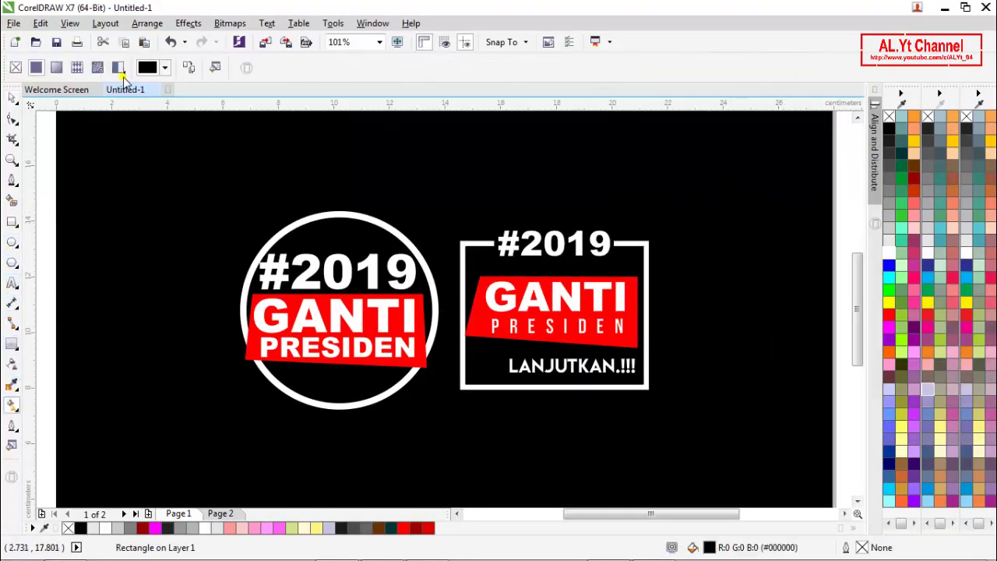
pyautogui.click(56, 68)
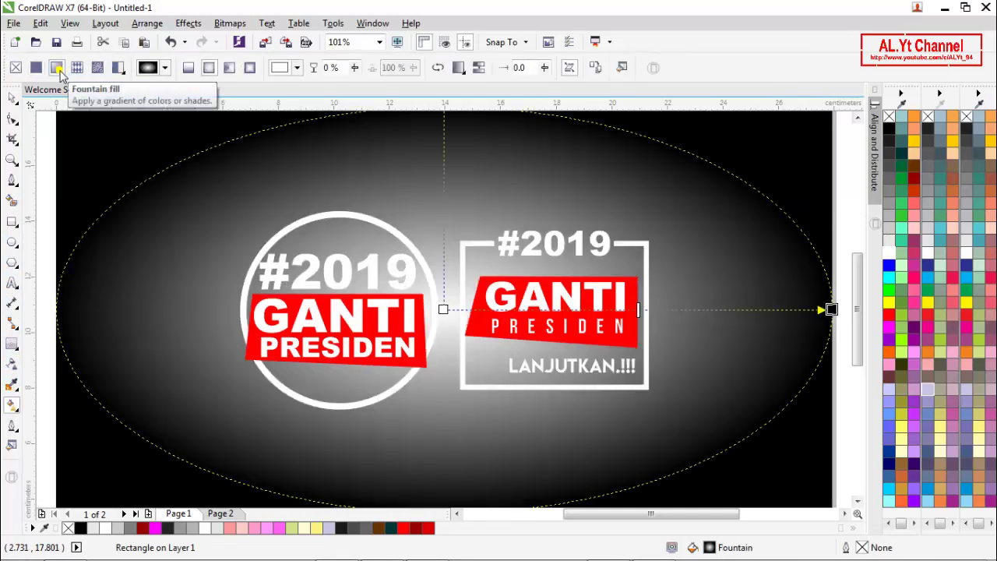
pyautogui.click(188, 68)
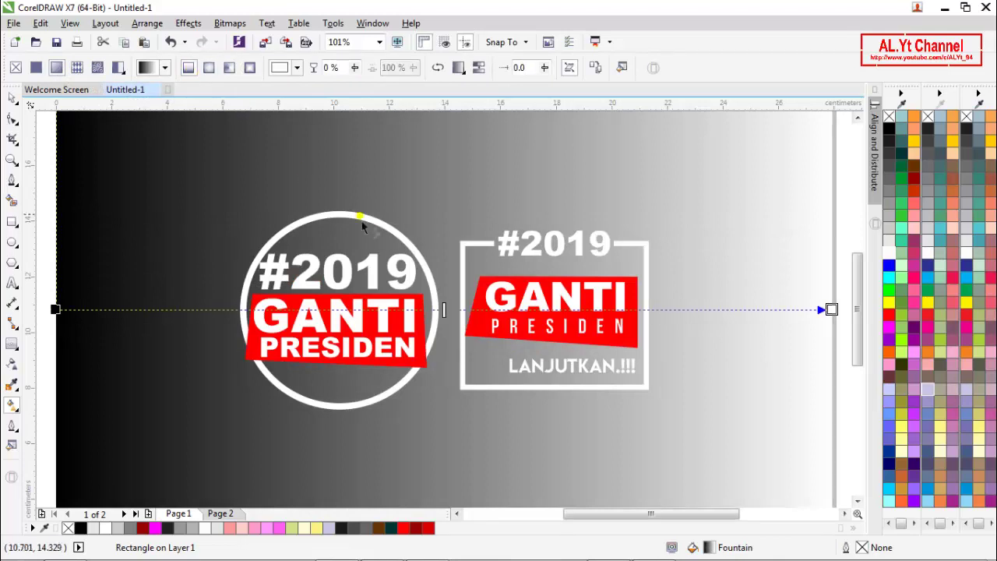
# - Try light grey shades at the background gradient's end node and dark grey shades at its start node
pyautogui.scroll(-4, 398, 248)
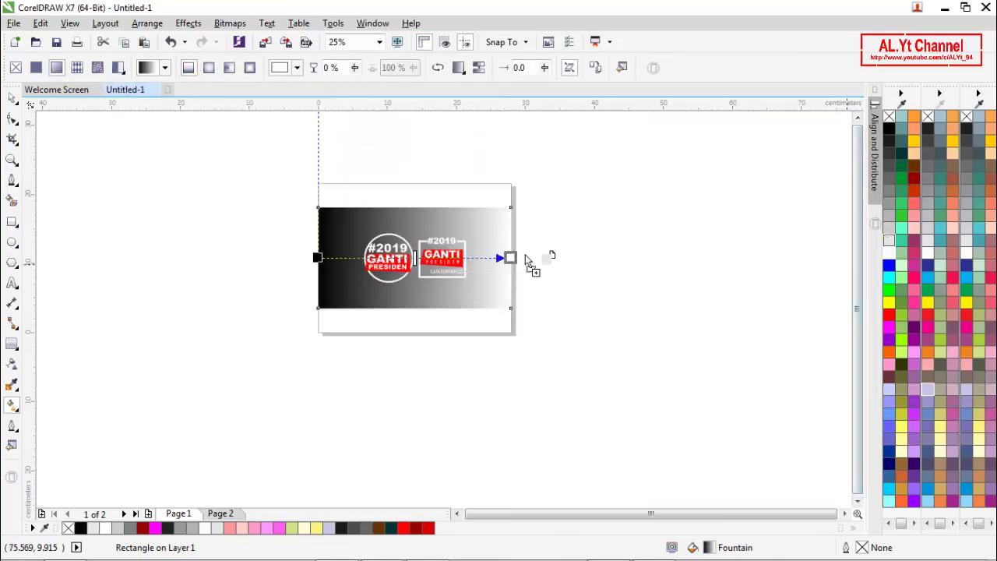
pyautogui.click(509, 257)
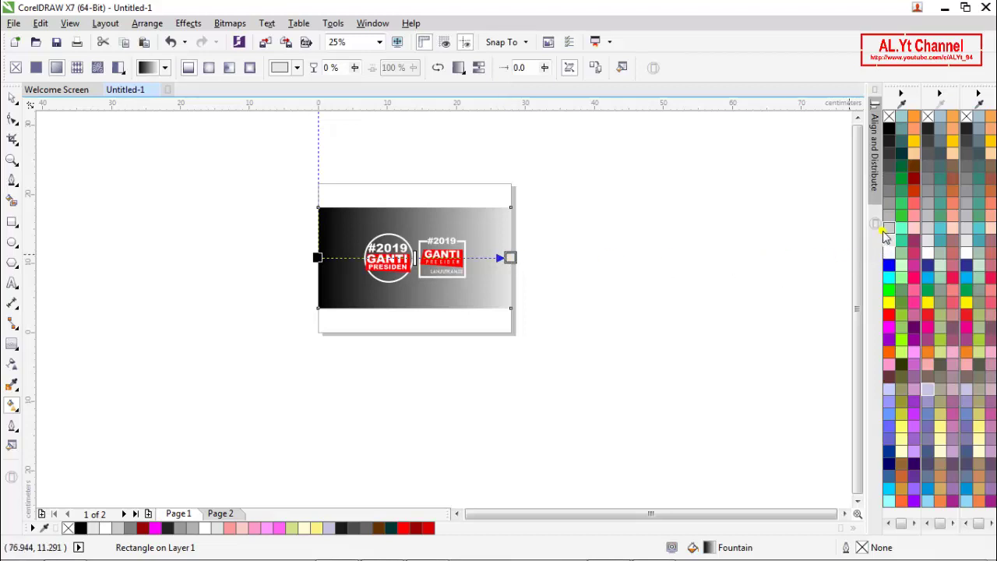
pyautogui.moveTo(649, 253); pyautogui.dragTo(510, 258)
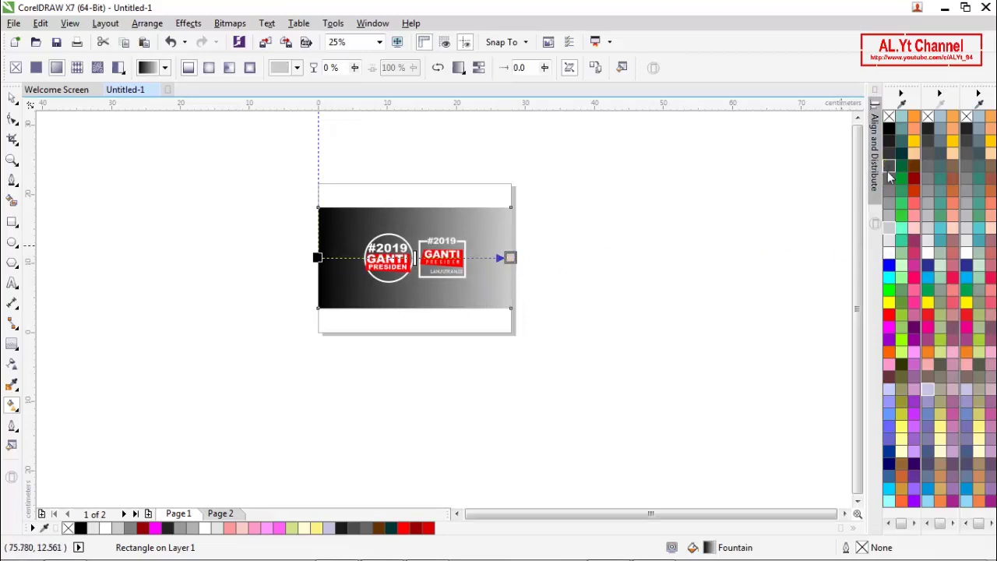
pyautogui.moveTo(889, 165); pyautogui.dragTo(317, 258)
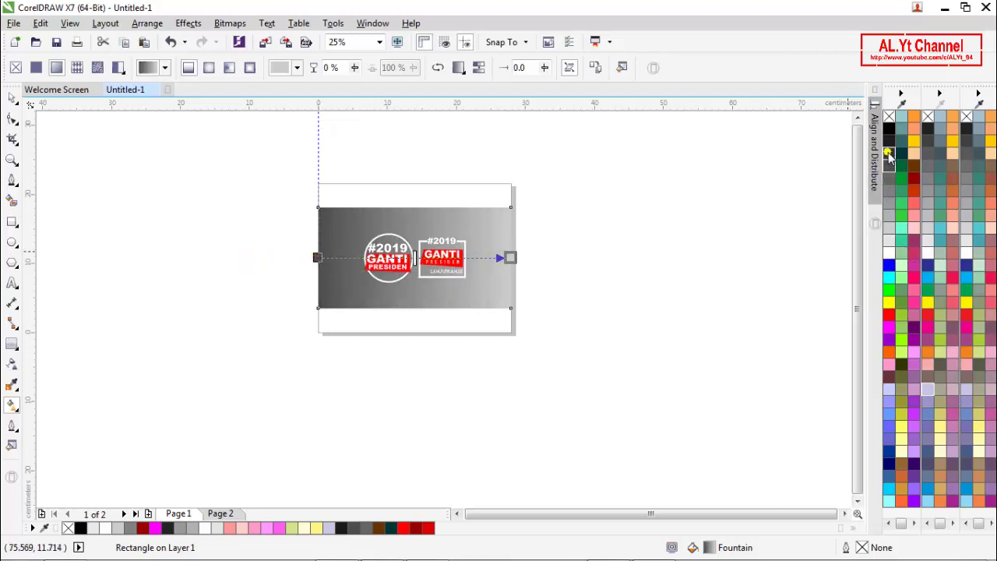
pyautogui.moveTo(889, 154); pyautogui.dragTo(317, 259)
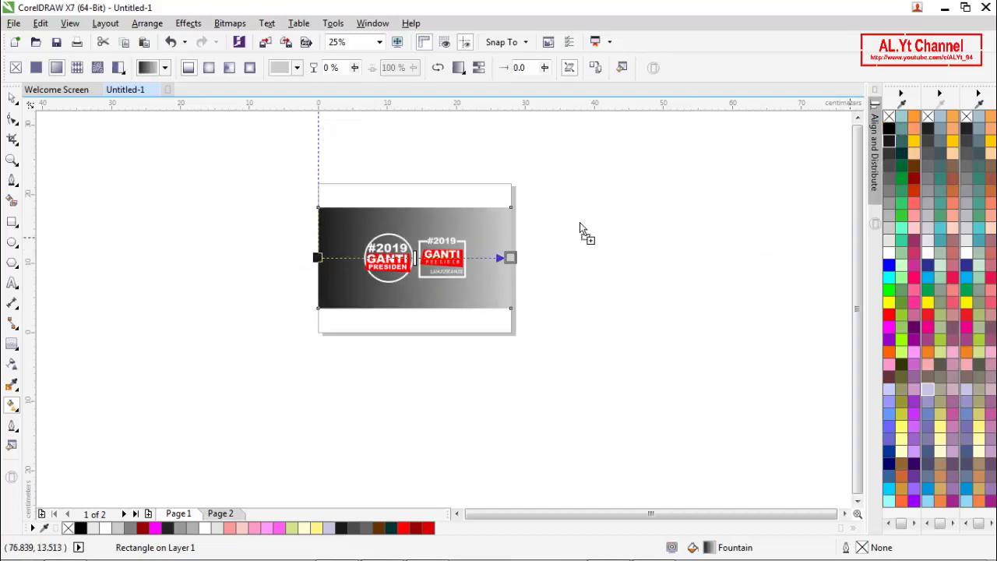
# - Set the background gradient's end colour to black and its start colour to dark grey
pyautogui.moveTo(514, 264); pyautogui.dragTo(511, 259)
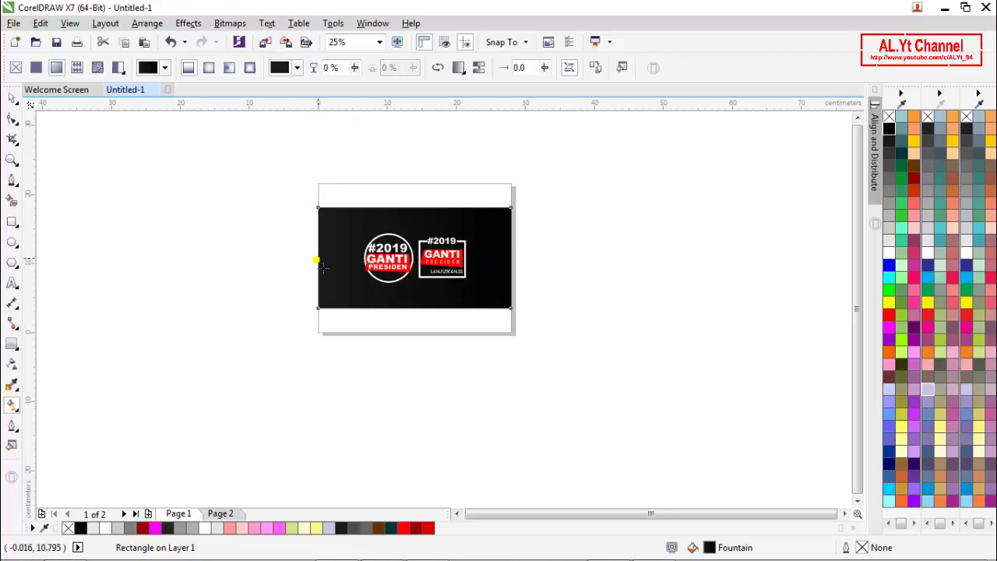
pyautogui.click(317, 258)
pyautogui.moveTo(889, 154); pyautogui.dragTo(325, 260)
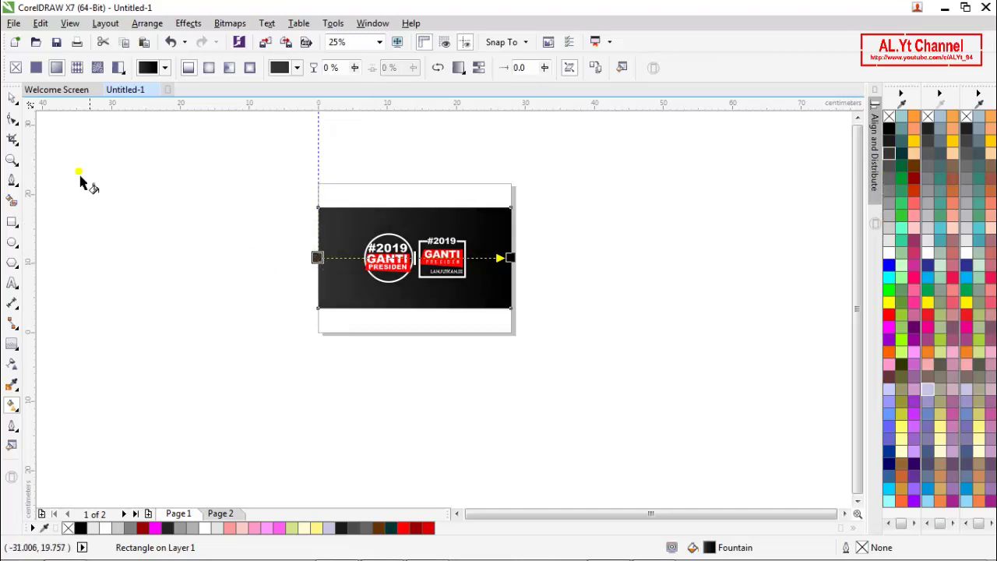
pyautogui.click(11, 97)
pyautogui.click(164, 212)
# - Review the designs on the gradient background in full-screen preview and at full-page view
pyautogui.press('z')
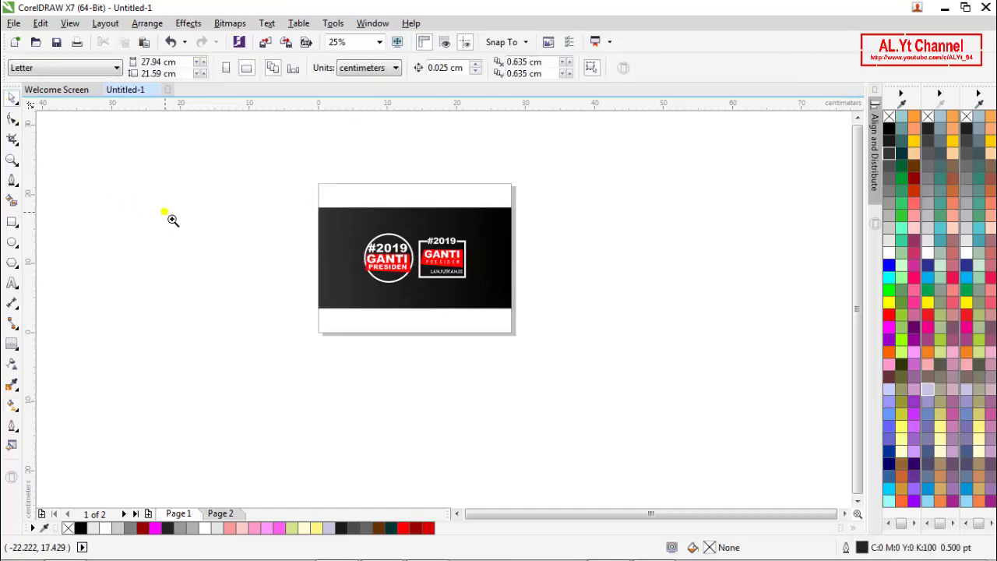
pyautogui.click(200, 68)
pyautogui.press('space')
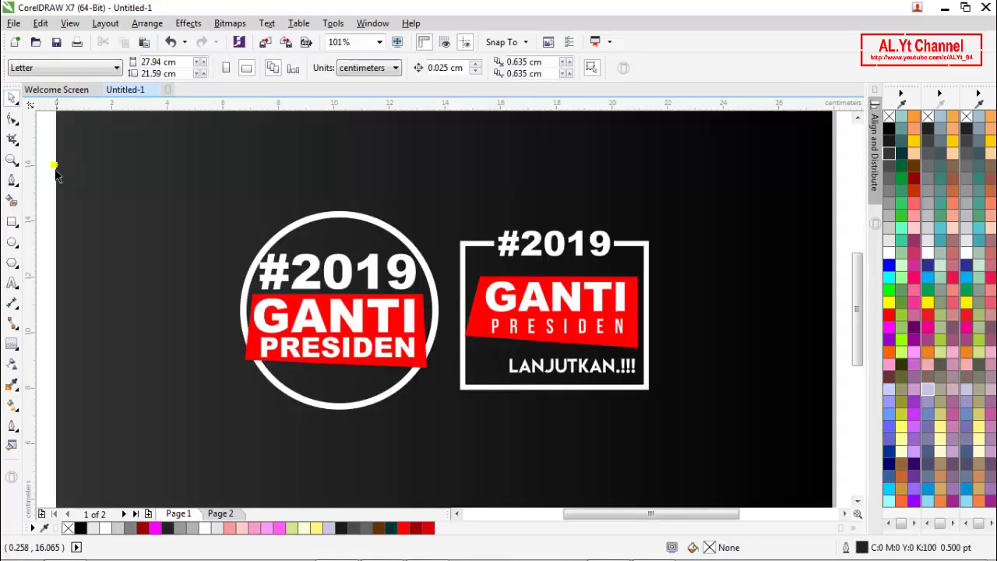
pyautogui.rightClick(48, 181)
pyautogui.click(66, 183)
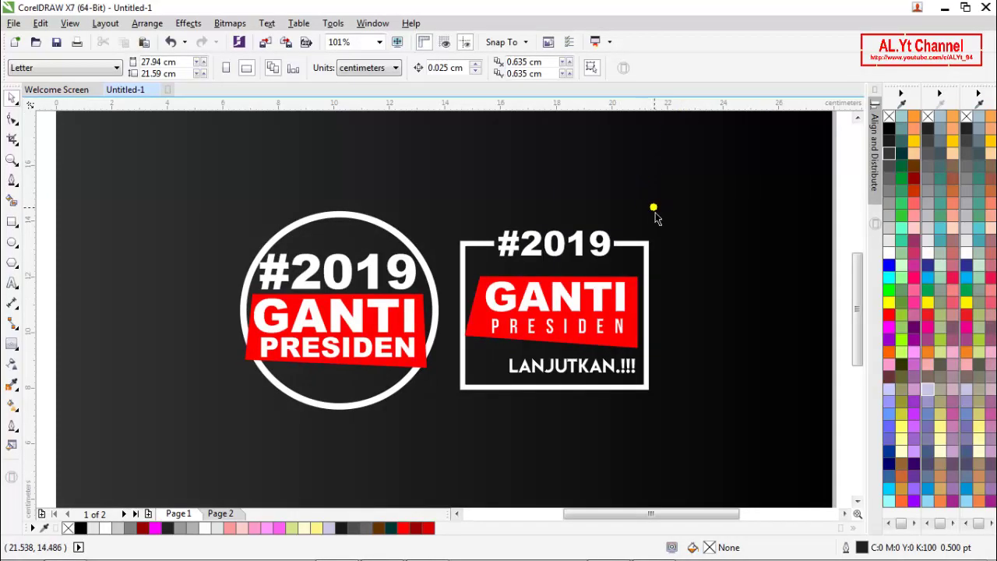
pyautogui.scroll(-1, 655, 218)
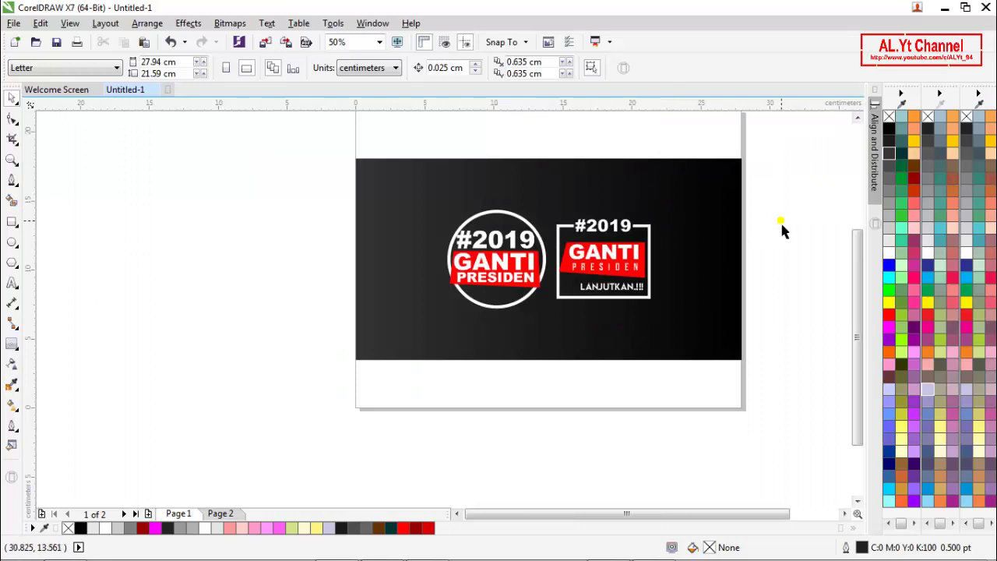
pyautogui.press('z')
pyautogui.click(201, 68)
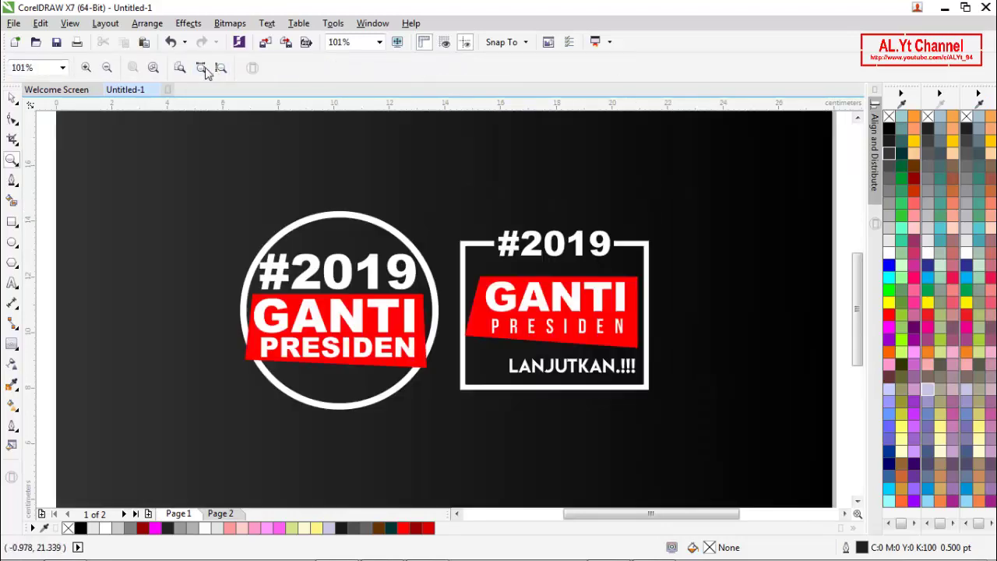
pyautogui.click(220, 68)
pyautogui.press('space')
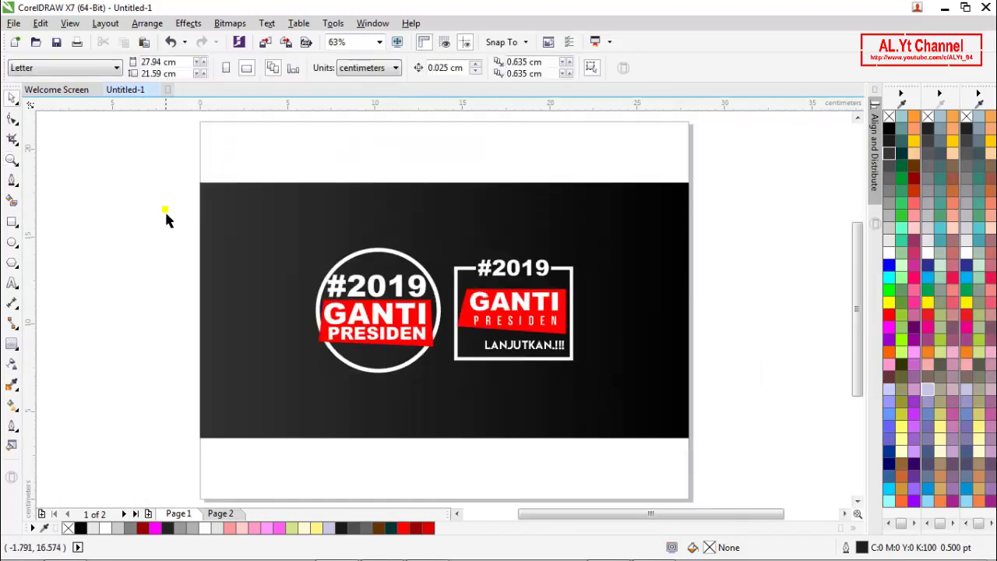